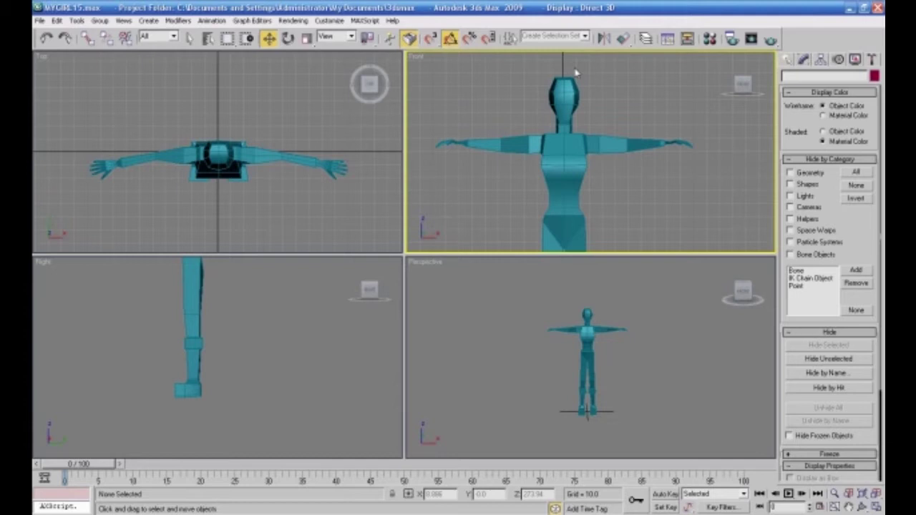
left_click(544, 292)
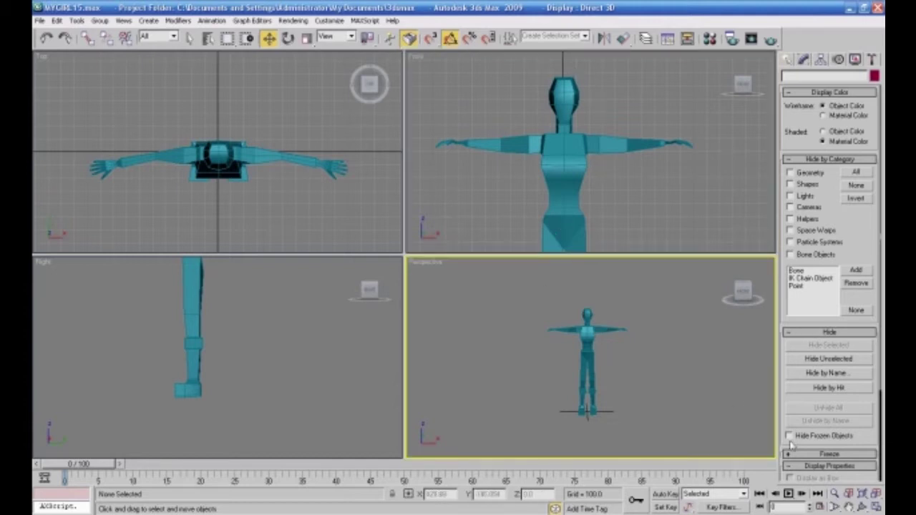
left_click(877, 508)
middle_click_drag(562, 353, 537, 368, "alt")
middle_click_drag(680, 390, 658, 374, "alt")
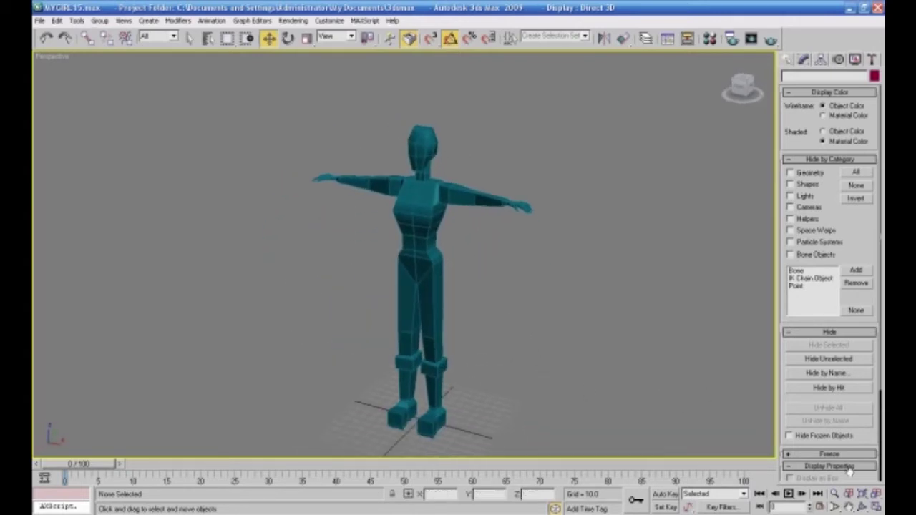
left_click(874, 507)
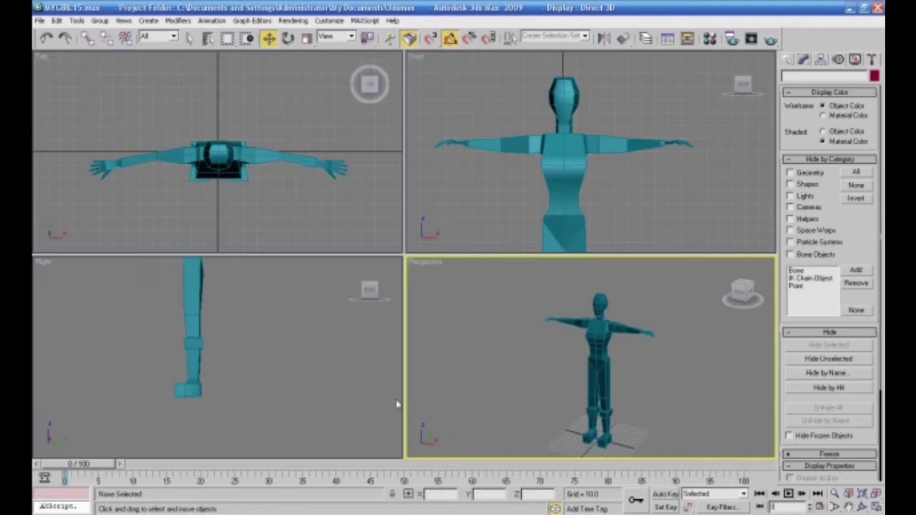
- Maximize the Right view, frame the whole figure and select the body mesh in see-through display
left_click(306, 391)
left_click(875, 507)
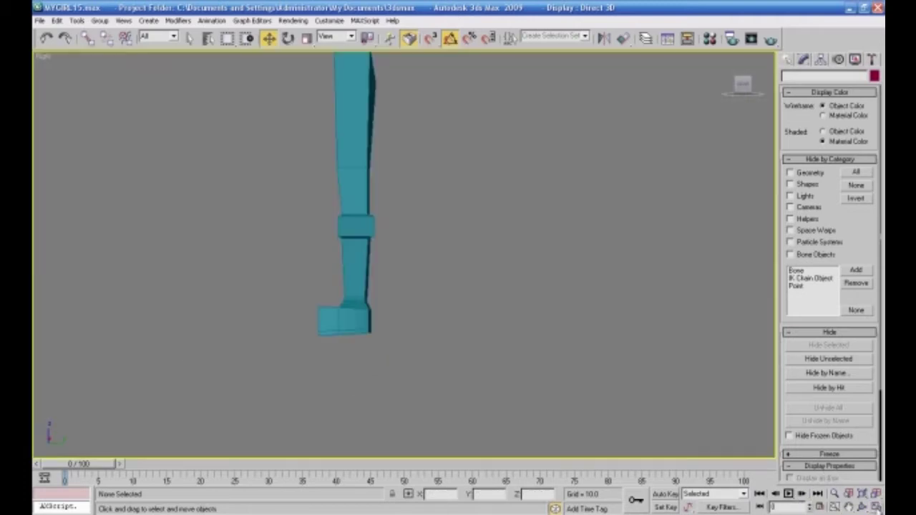
middle_click_drag(477, 206, 499, 348)
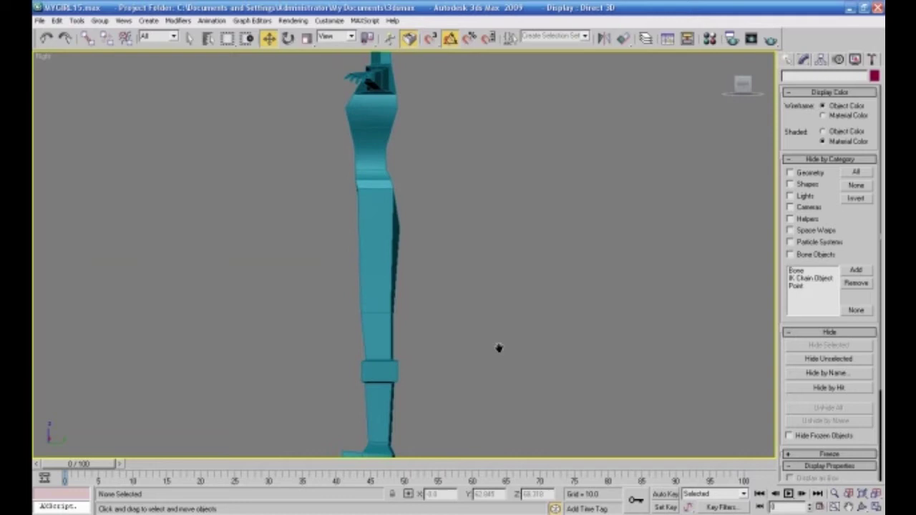
scroll(499, 348, "down", 2)
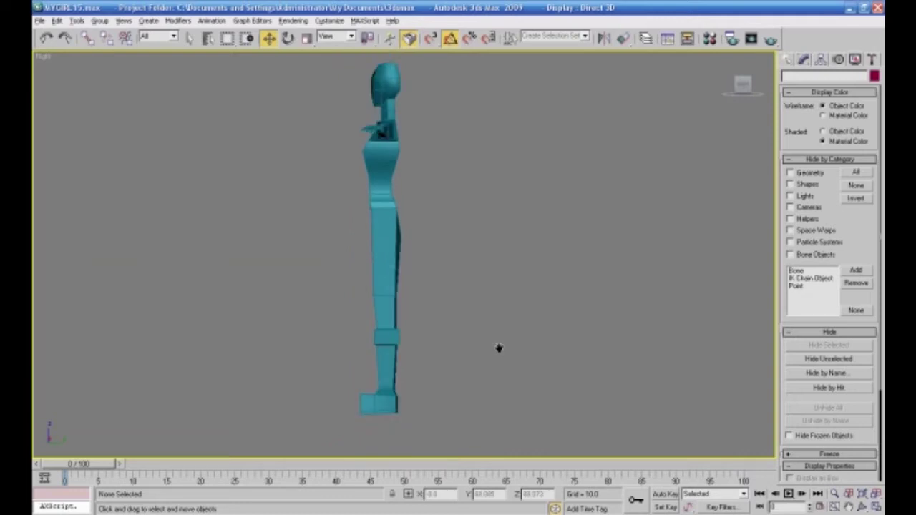
left_click(387, 289)
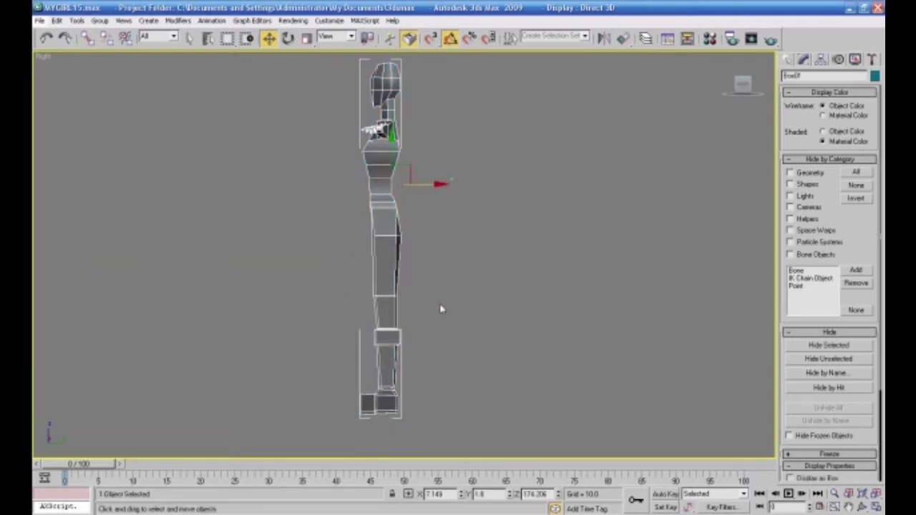
- Create a Bones chain in the Right view running from the hip through the knee, ankle and ball of the foot to the toe
left_click(787, 60)
left_click(876, 79)
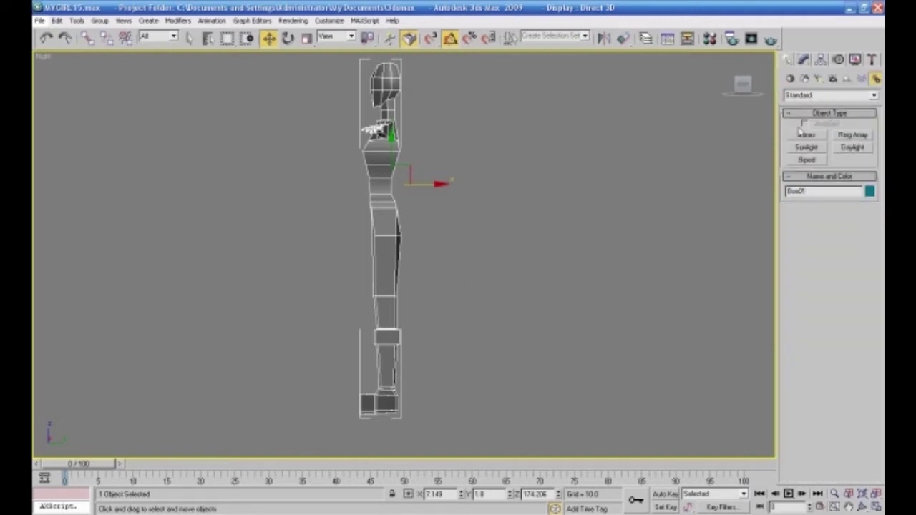
left_click(807, 135)
scroll(504, 284, "up", 2)
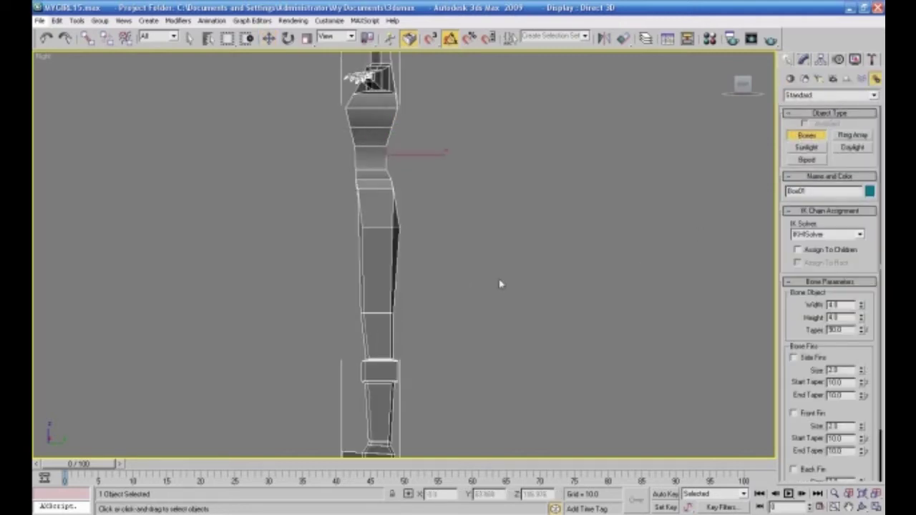
left_click(380, 222)
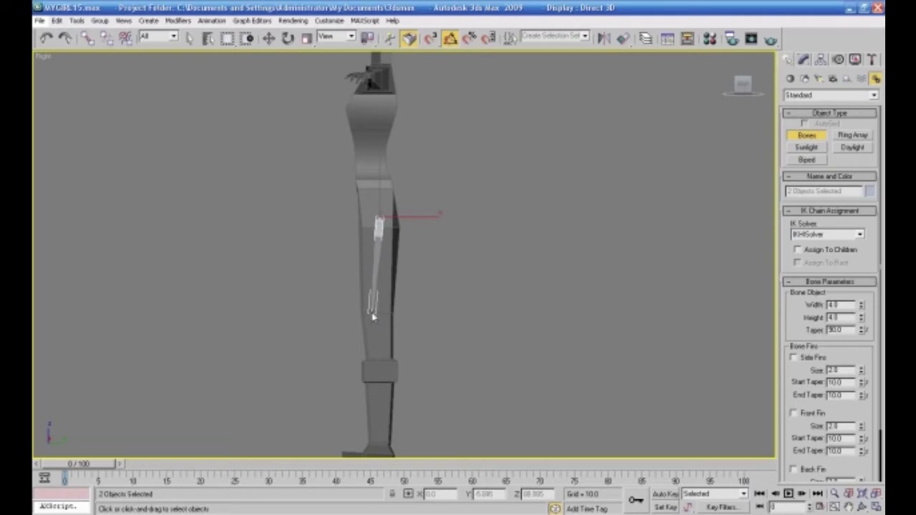
left_click(371, 315)
scroll(371, 355, "down", 2)
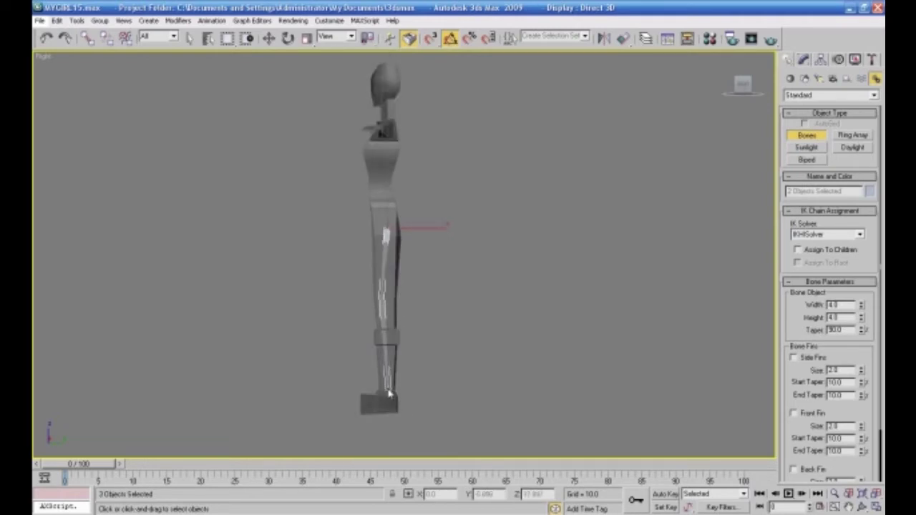
left_click(389, 394)
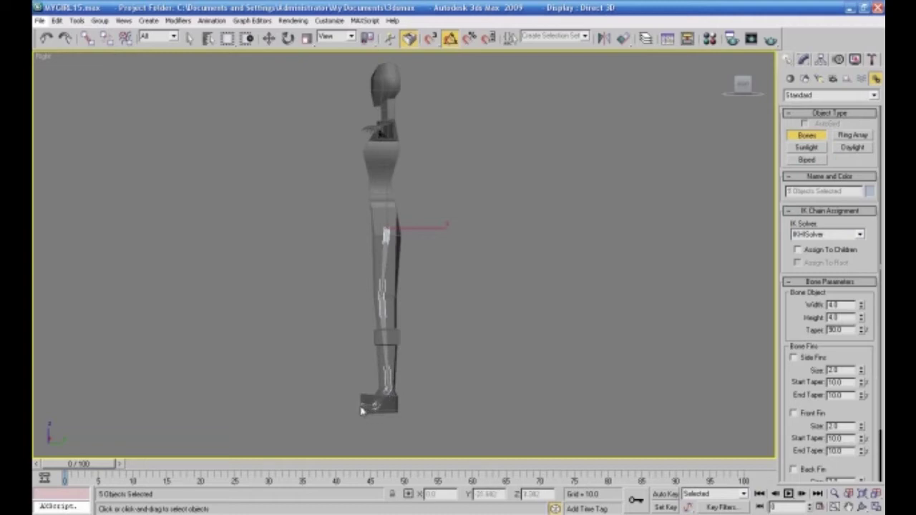
right_click(356, 410)
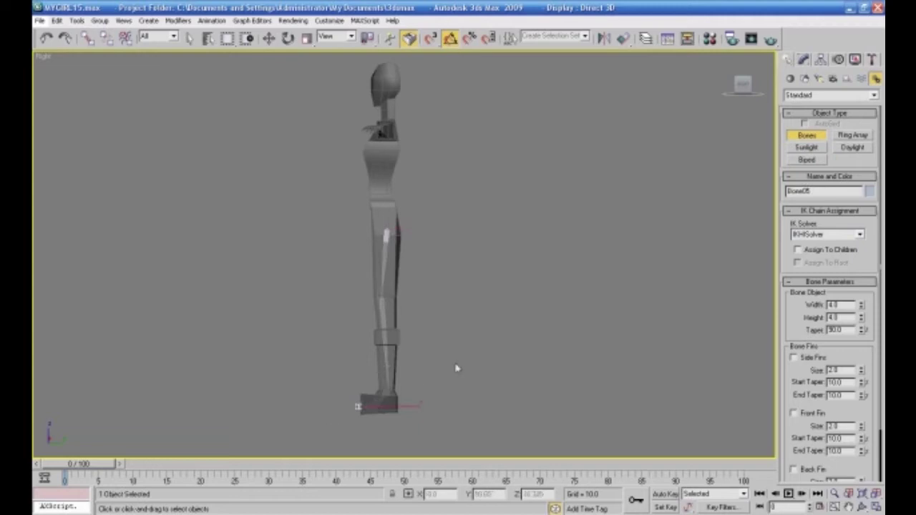
- Move the thigh bone with its chain sideways into the character's left leg in the Perspective view, to about X 11.06
left_click(876, 507)
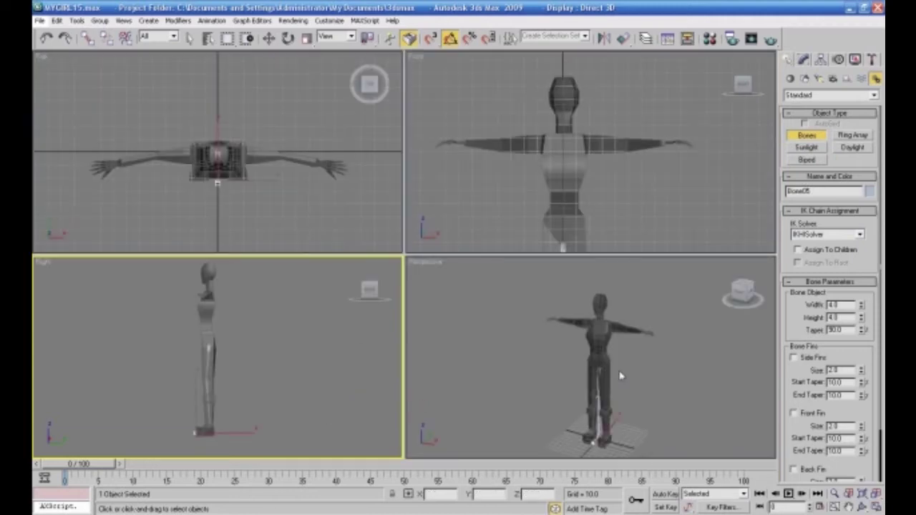
left_click(876, 506)
middle_click_drag(577, 358, 612, 343, "alt")
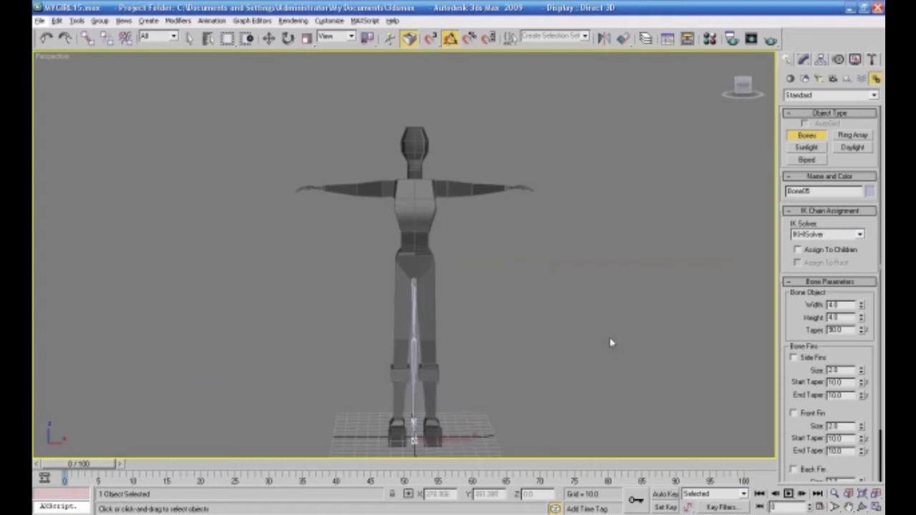
left_click(269, 38)
left_click(410, 306)
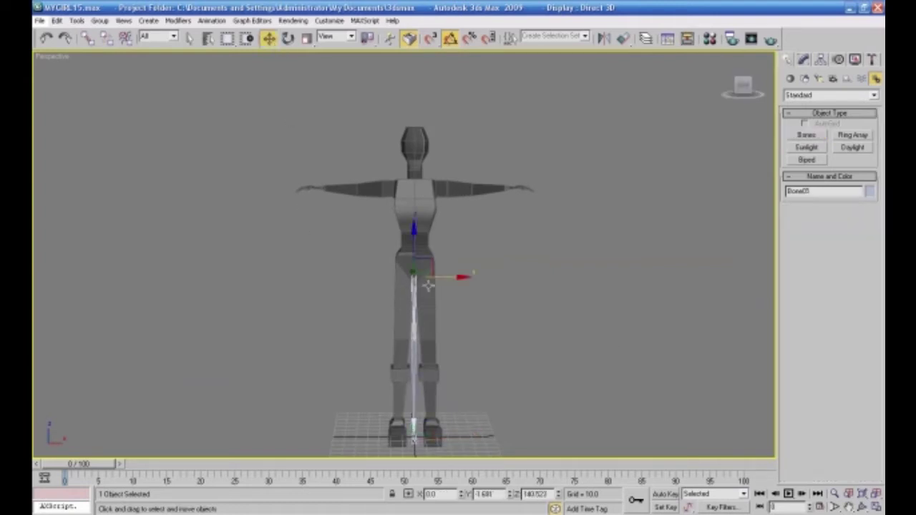
left_click_drag(443, 277, 471, 300)
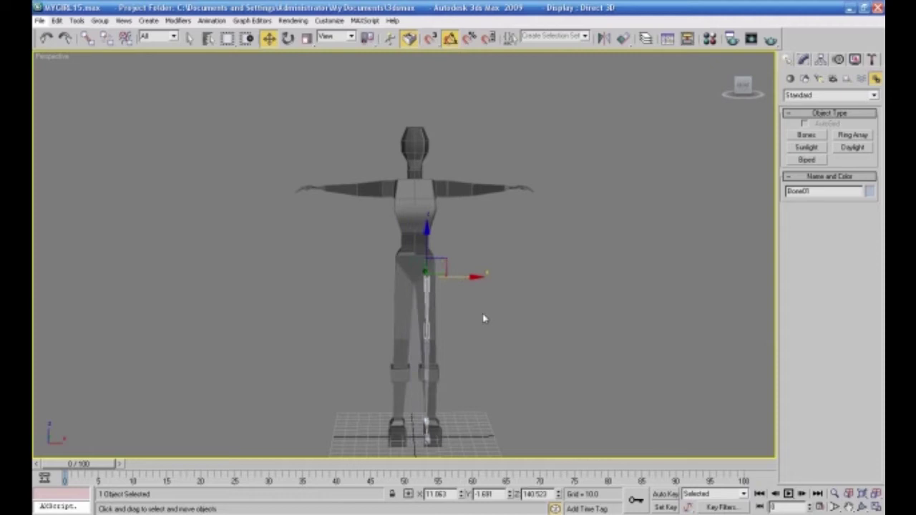
- Rotate the thigh bone slightly outward so the chain follows the leg, and shift it to about X 10.07
scroll(487, 318, "up", 6)
scroll(480, 308, "down", 3)
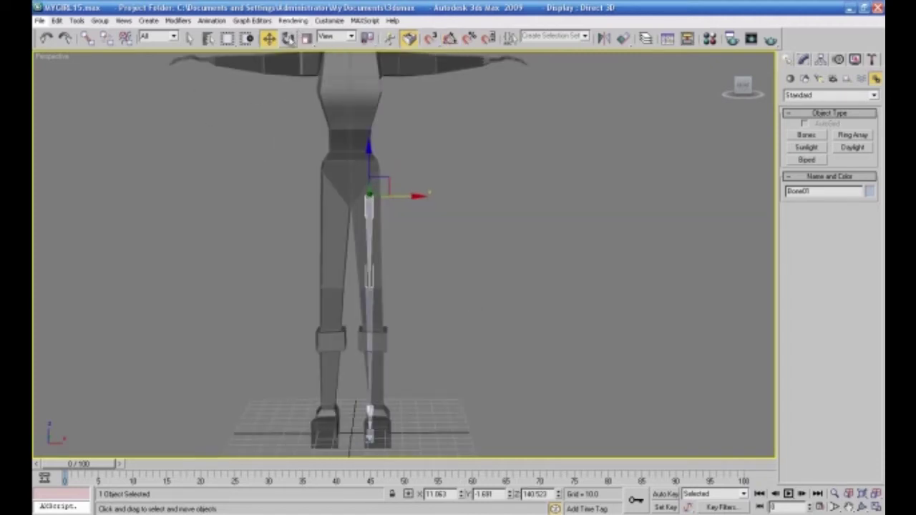
left_click(288, 39)
left_click_drag(396, 160, 393, 158)
left_click(268, 38)
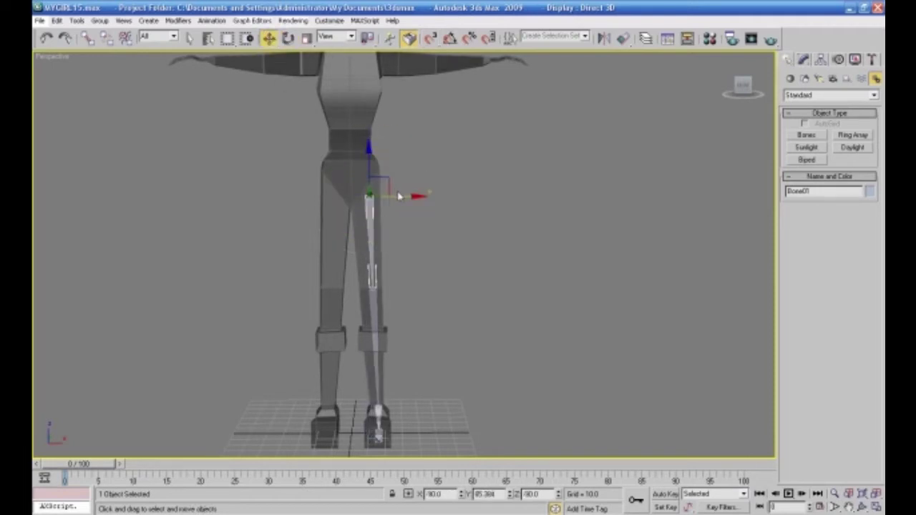
left_click_drag(398, 195, 396, 194)
left_click(419, 229)
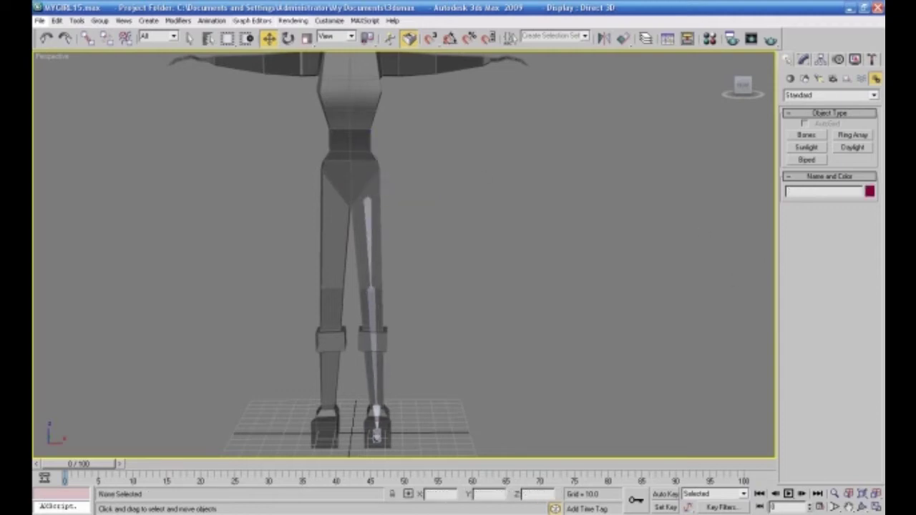
- Show the Front view maximized in wireframe around the hips and select the thigh bone
key("alt+w")
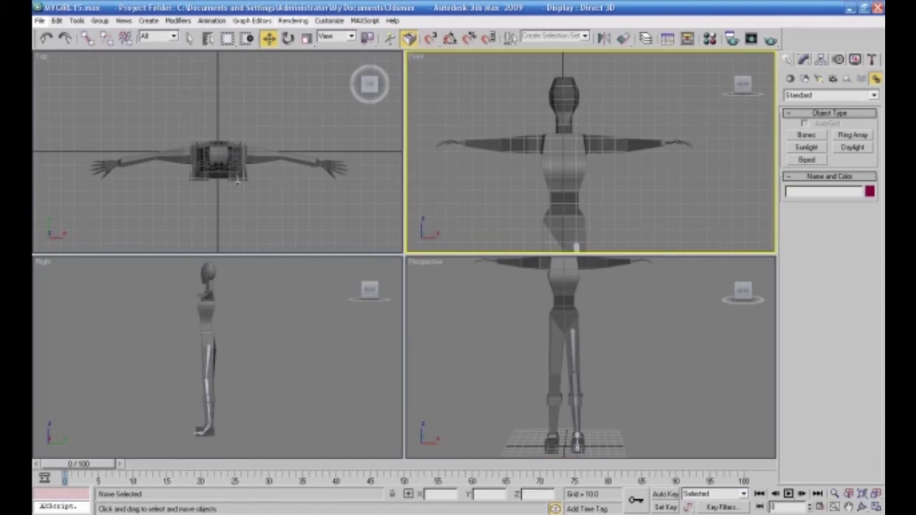
key("alt+w")
scroll(667, 380, "up", 5)
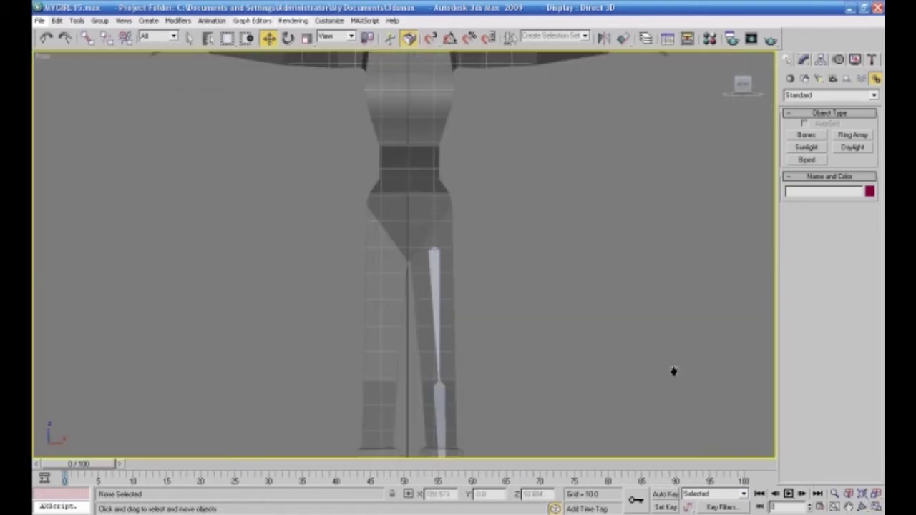
left_click(444, 221)
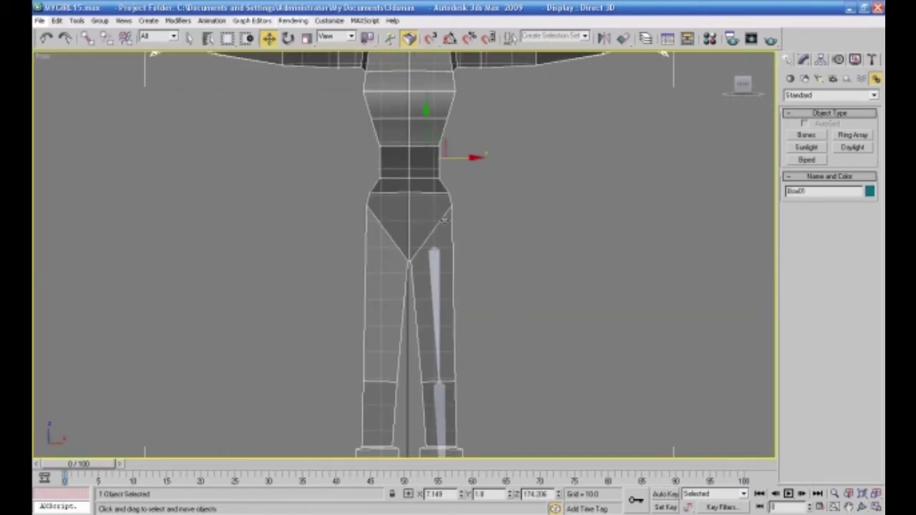
key("alt+x")
left_click(493, 287)
left_click(436, 265)
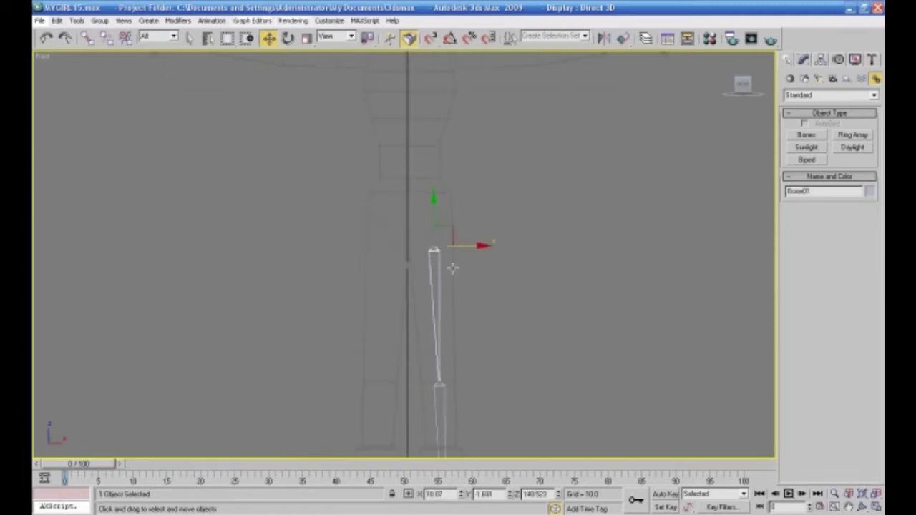
- Raise the top of the thigh bone by about 6.1 units using Bone Edit Mode, and minimize Bone Tools
left_click(212, 20)
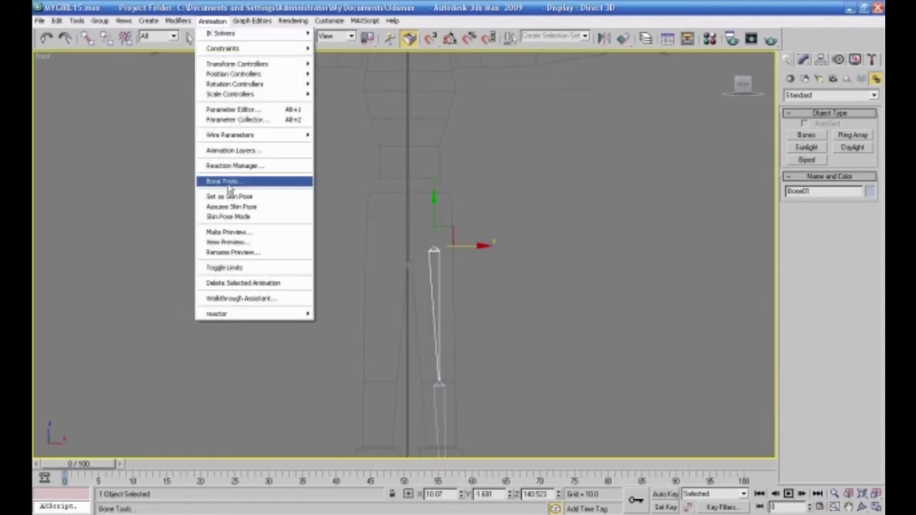
left_click(226, 181)
left_click(119, 134)
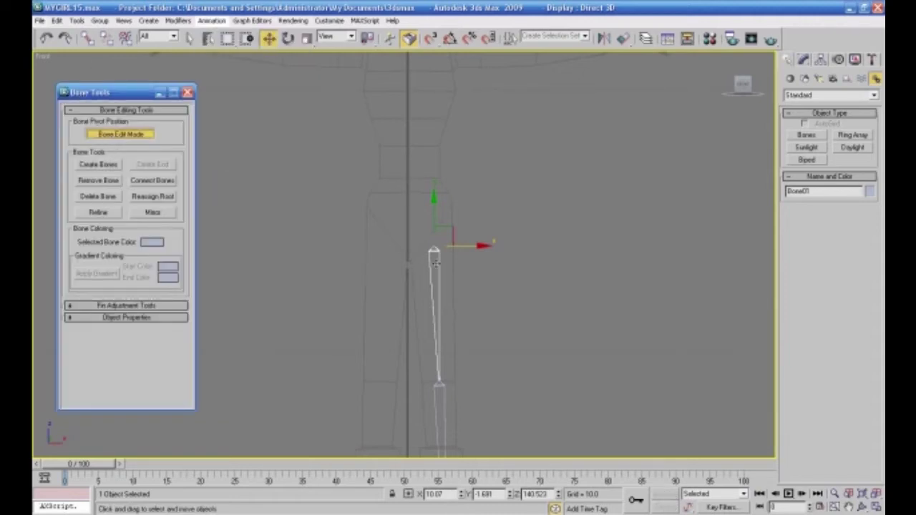
left_click_drag(434, 224, 434, 206)
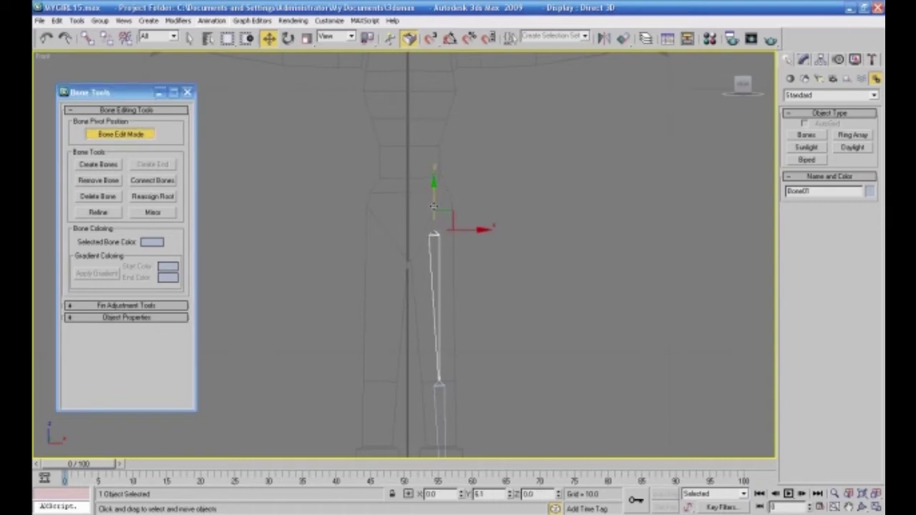
left_click(134, 135)
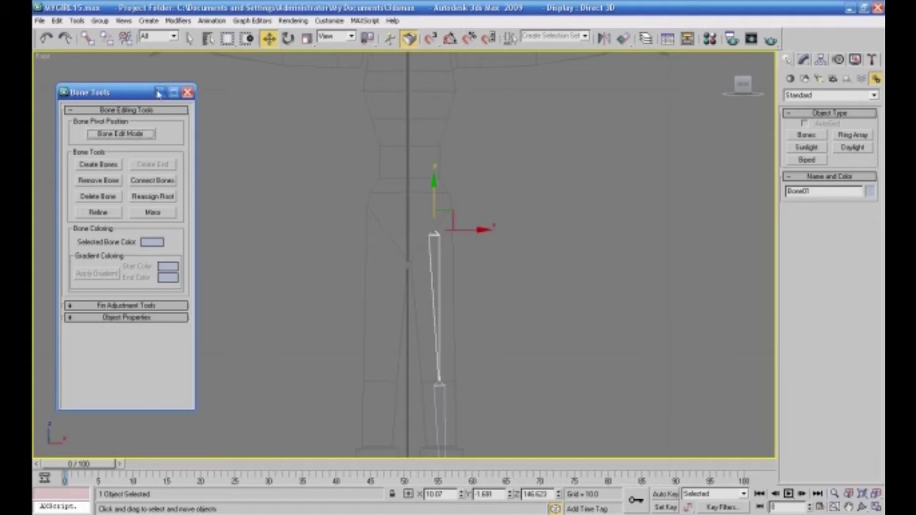
left_click(159, 92)
- Show the Right view maximized and framed closely around the foot bones
mouse_move(508, 311)
middle_mouse_down()
mouse_move(510, 271)
mouse_move(522, 297)
mouse_move(509, 334)
mouse_move(345, 303)
mouse_move(358, 272)
mouse_move(415, 277)
mouse_move(534, 333)
mouse_move(506, 307)
mouse_move(465, 315)
mouse_move(499, 320)
middle_mouse_up()
key("p")
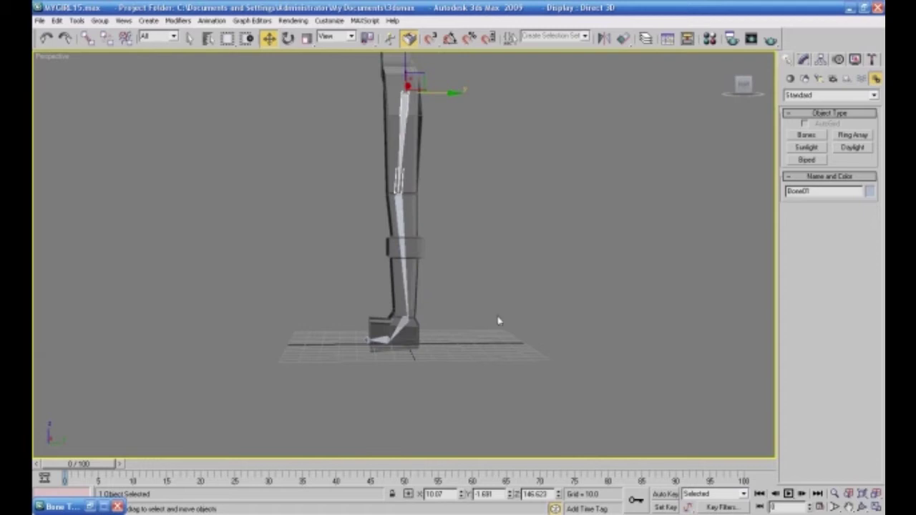
left_click(876, 506)
right_click(355, 435)
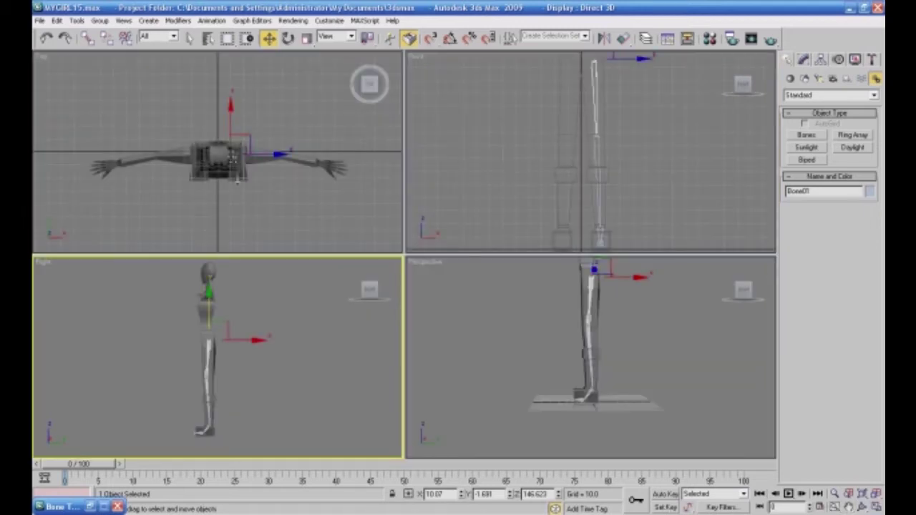
left_click(876, 506)
middle_click_drag(621, 425, 694, 379)
scroll(609, 391, "up", 10)
scroll(692, 379, "down", 3)
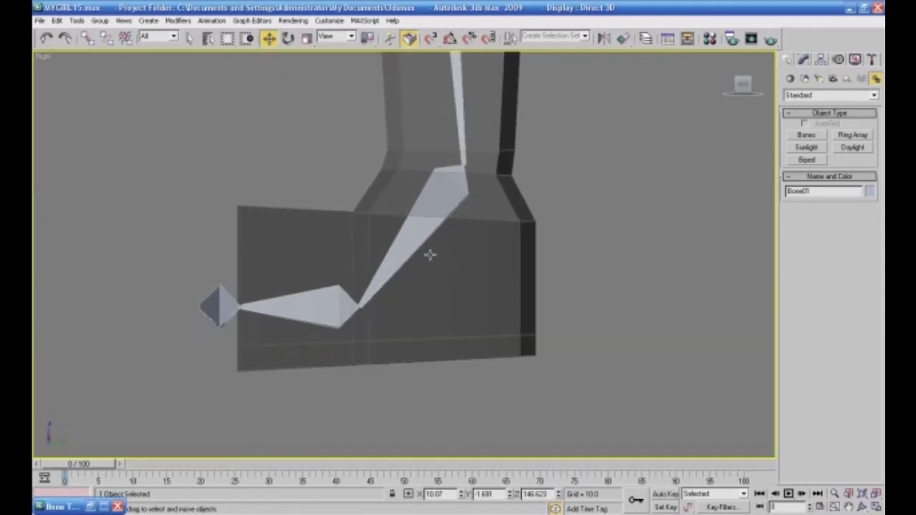
- Turn on Bone Edit Mode and lower the joint at the ball of the foot to the sole, about Z -0.46
left_click(405, 245)
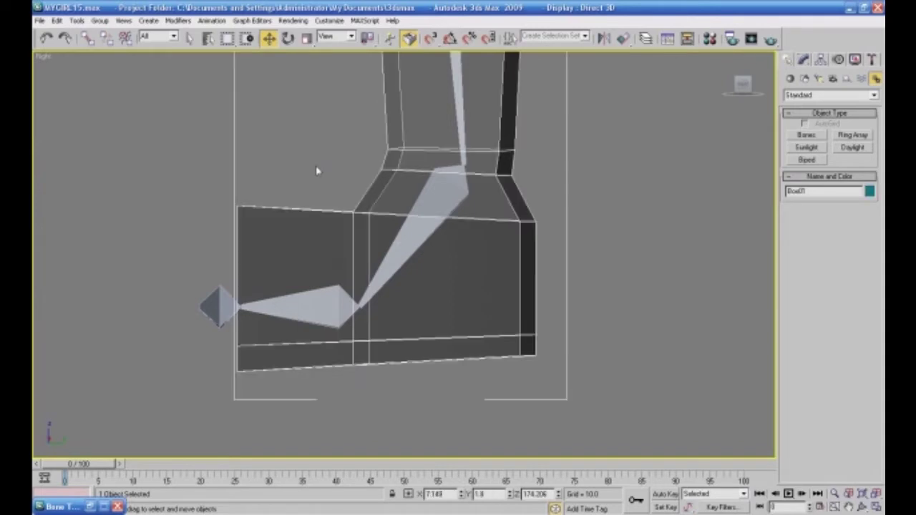
left_click(57, 507)
left_click(104, 138)
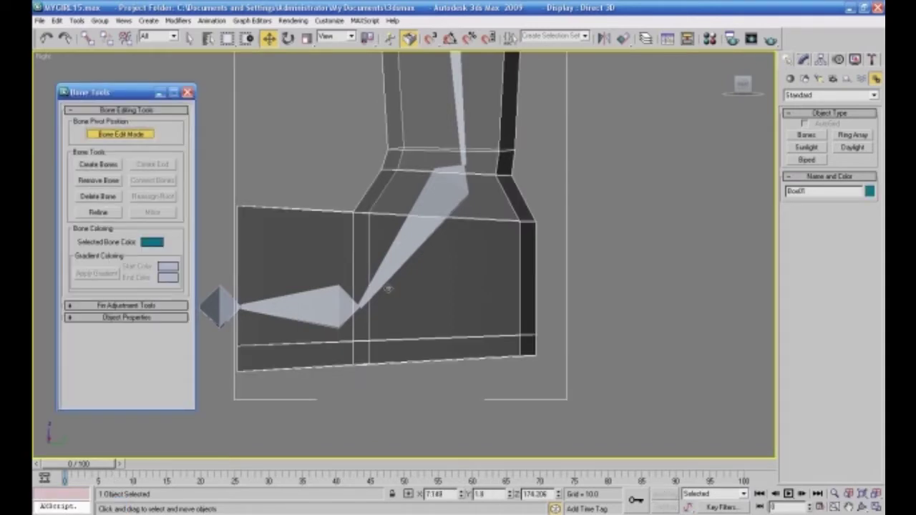
left_click(385, 278)
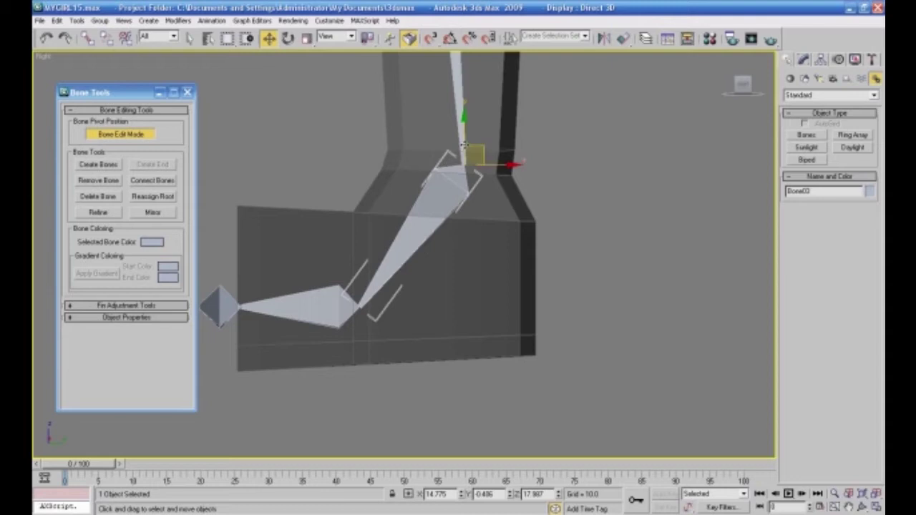
left_click(328, 323)
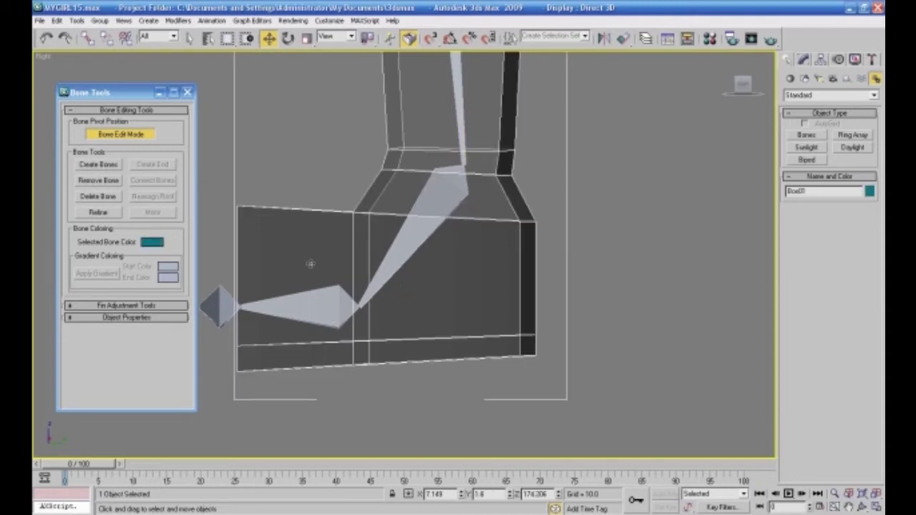
left_click(301, 310)
left_click_drag(358, 265, 359, 315)
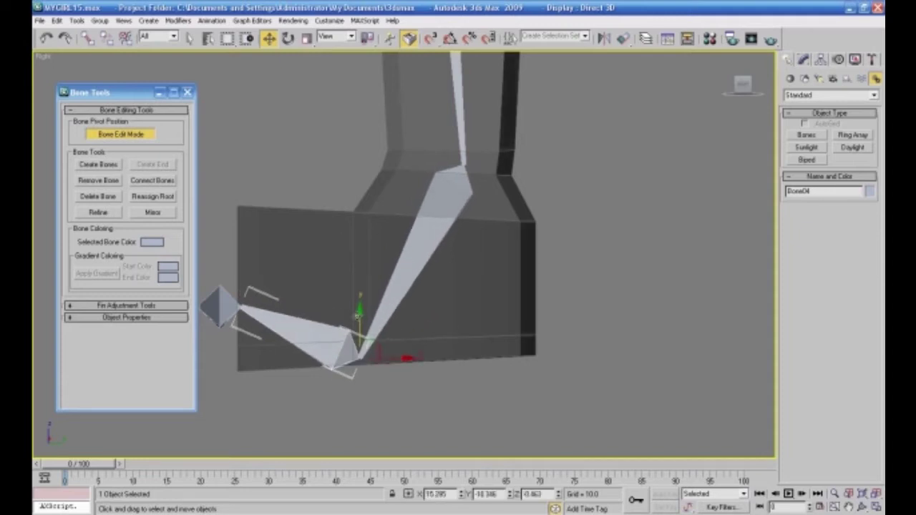
- Turn off Bone Edit Mode and lower the small end bone at the toe tip to sole level
left_click(230, 308)
left_click_drag(242, 267, 241, 314)
right_click(240, 315)
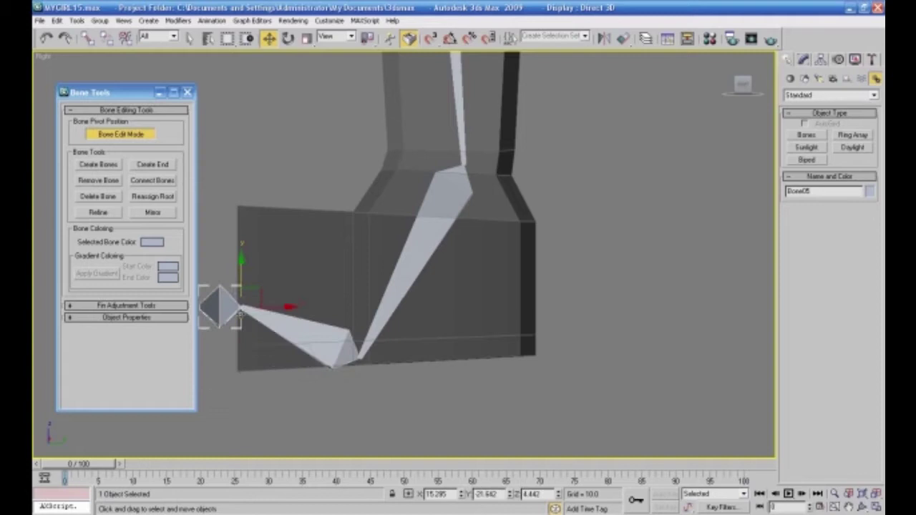
left_click(122, 134)
left_click_drag(242, 266, 255, 402)
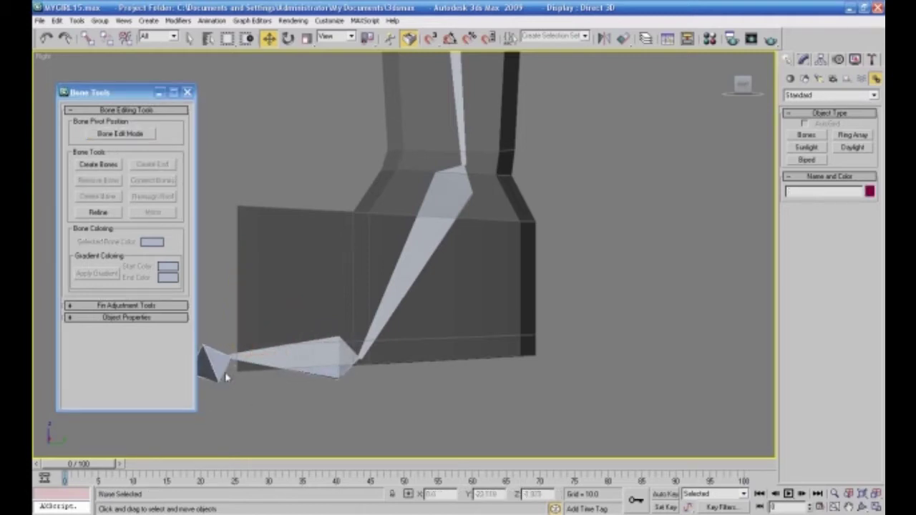
- Rotate the small end bone at the toe tip until it is level, and minimize Bone Tools
key("r")
key("e")
left_click_drag(244, 315, 262, 341)
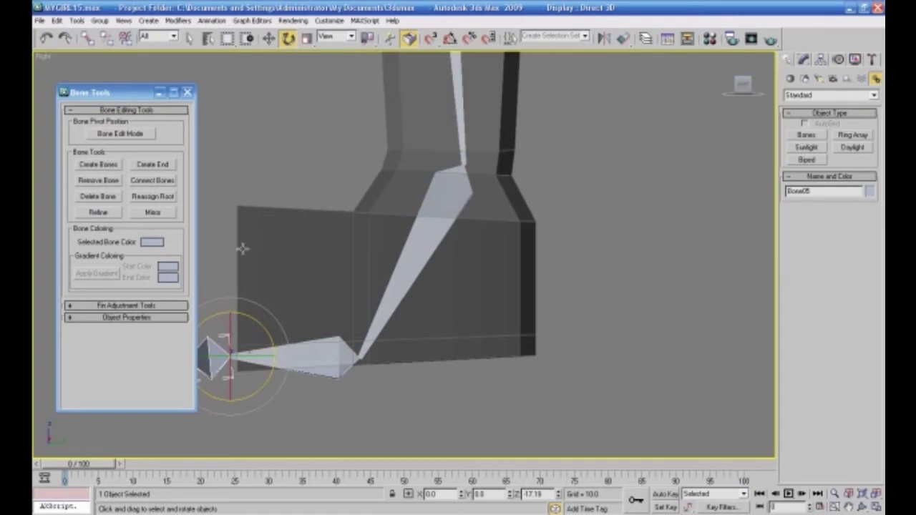
left_click(159, 93)
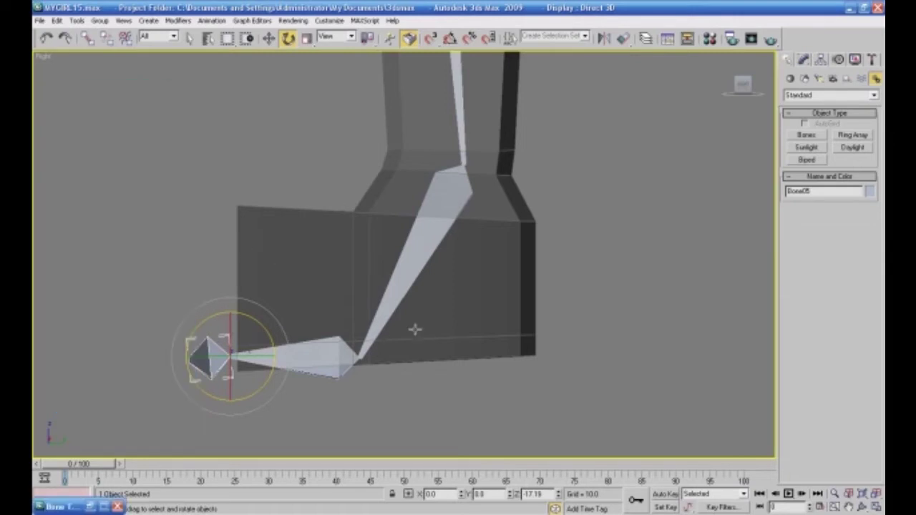
- Select the character's body mesh in the Right view and freeze it
scroll(428, 358, "down", 6)
scroll(431, 385, "up", 1)
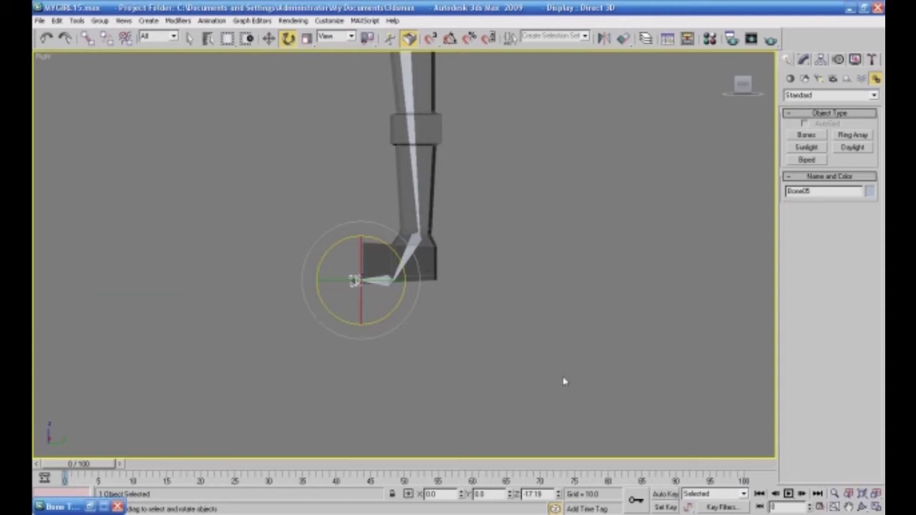
scroll(563, 381, "up", 1)
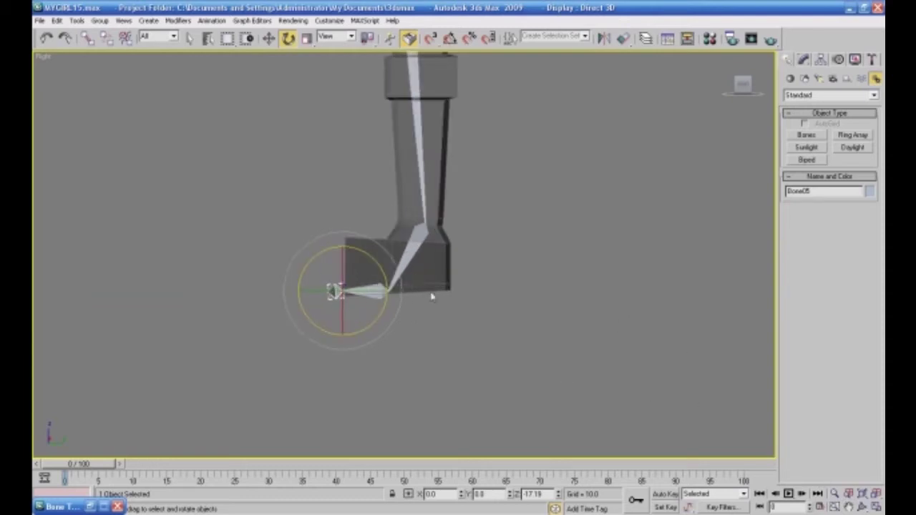
left_click(480, 293)
scroll(484, 292, "down", 4)
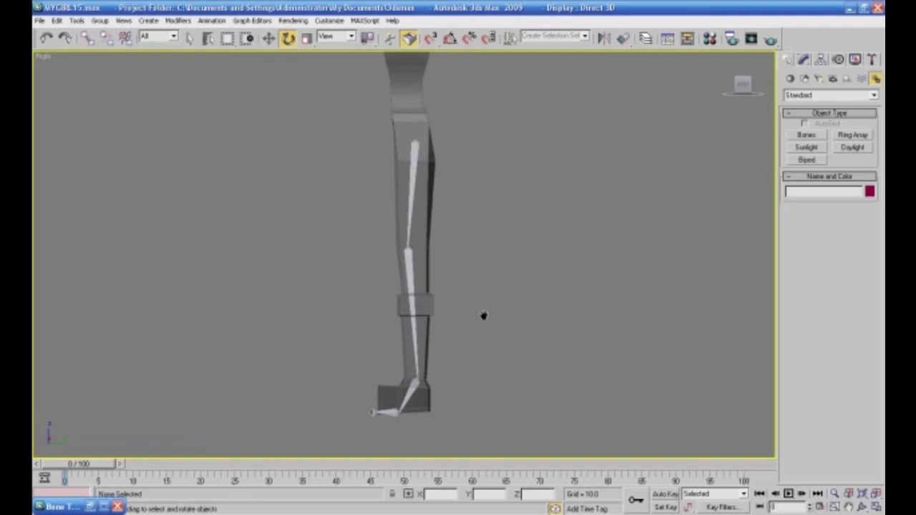
left_click(408, 203)
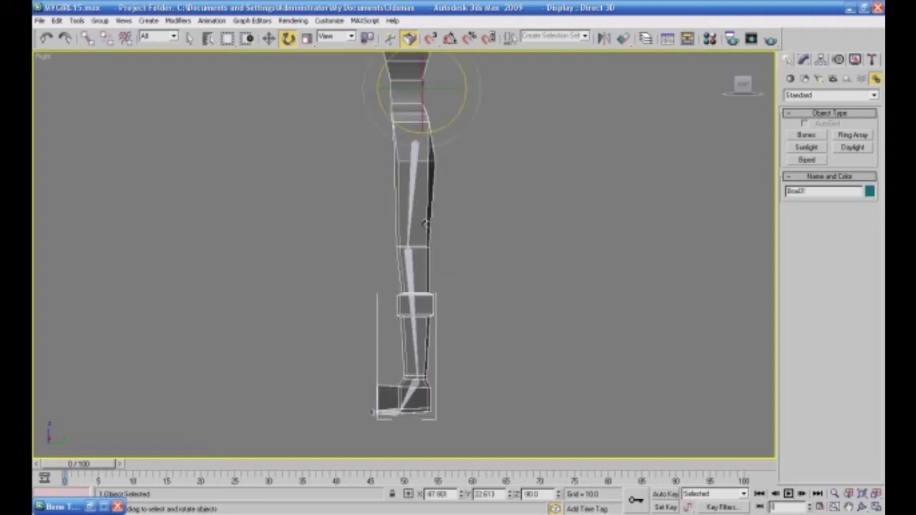
right_click(420, 201)
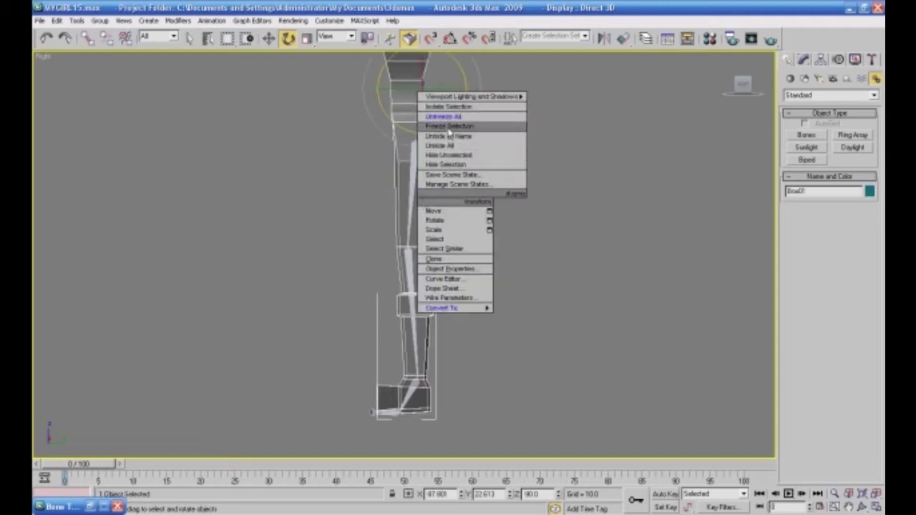
left_click(448, 133)
- Add an HI IK solver from the thigh bone to the ankle bone
left_click(410, 222)
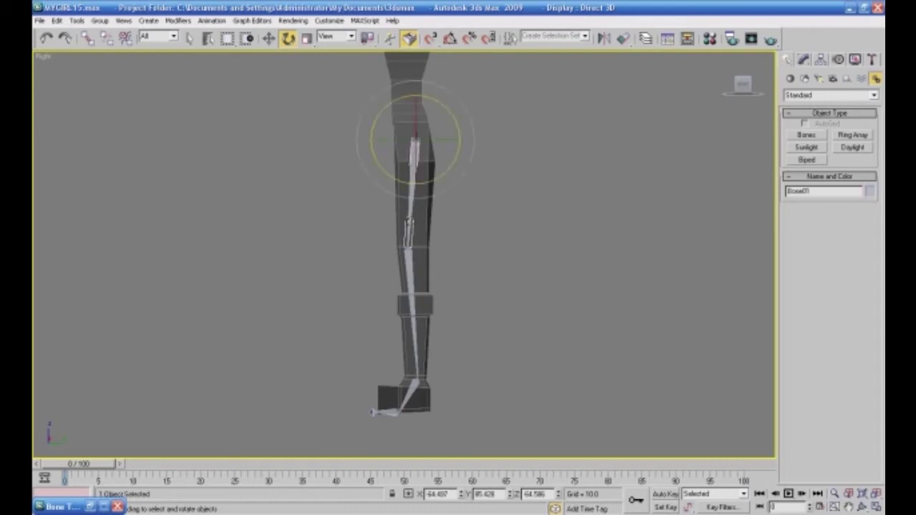
left_click(216, 20)
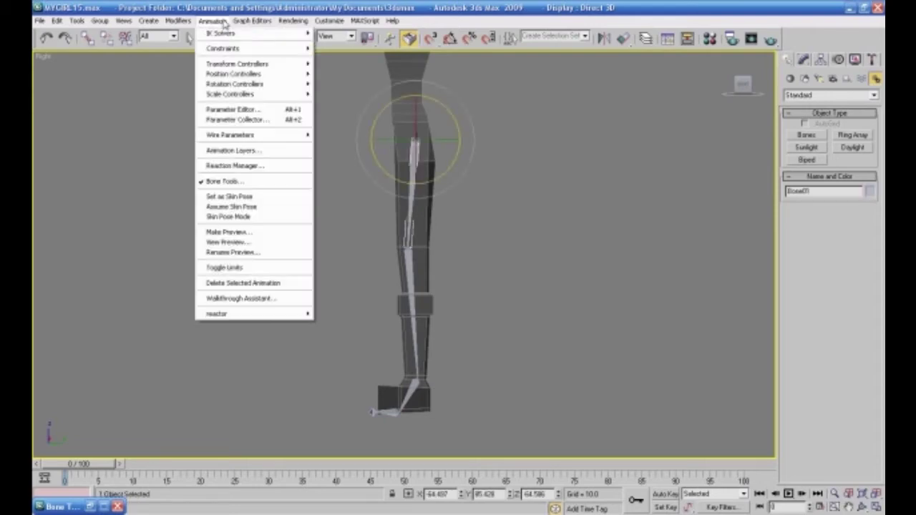
mouse_move(227, 40)
left_click(347, 34)
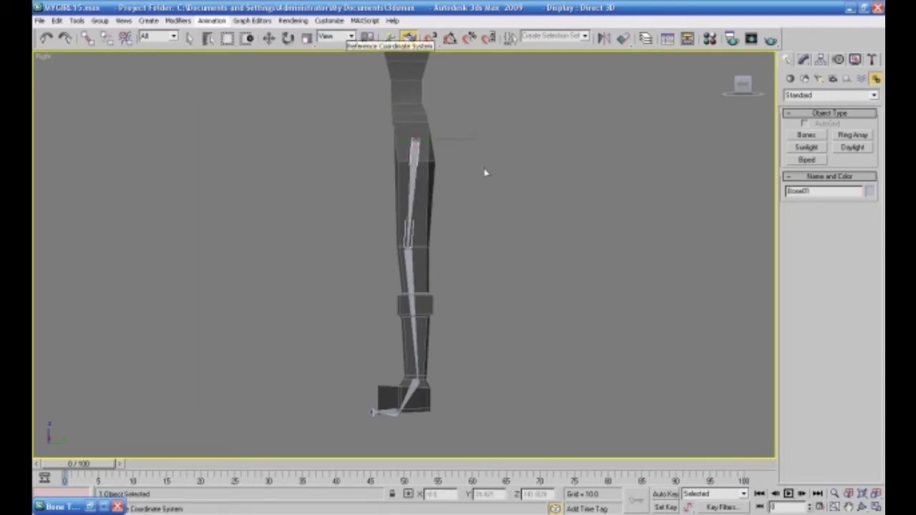
left_click(414, 392)
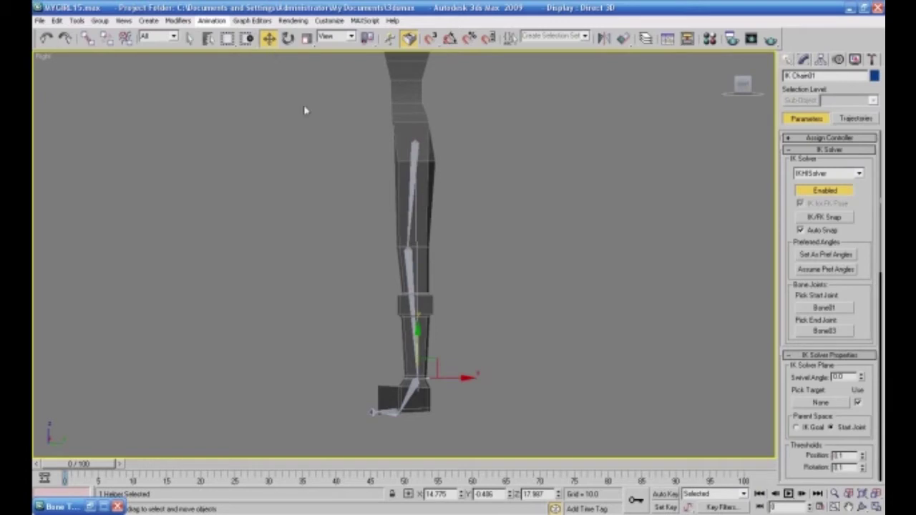
- Test the leg's bending by moving the IK goal at the ankle, and deselect it
left_click(478, 390)
left_click(433, 378)
mouse_move(425, 363)
left_mouse_down()
mouse_move(436, 348)
mouse_move(364, 235)
mouse_move(415, 282)
mouse_move(353, 175)
mouse_move(434, 323)
mouse_move(468, 260)
mouse_move(473, 322)
mouse_move(363, 301)
mouse_move(427, 368)
left_mouse_up()
left_click(466, 344)
- Add an HI IK solver from the ankle bone to the toe bone at the ball of the foot
scroll(469, 372, "up", 5)
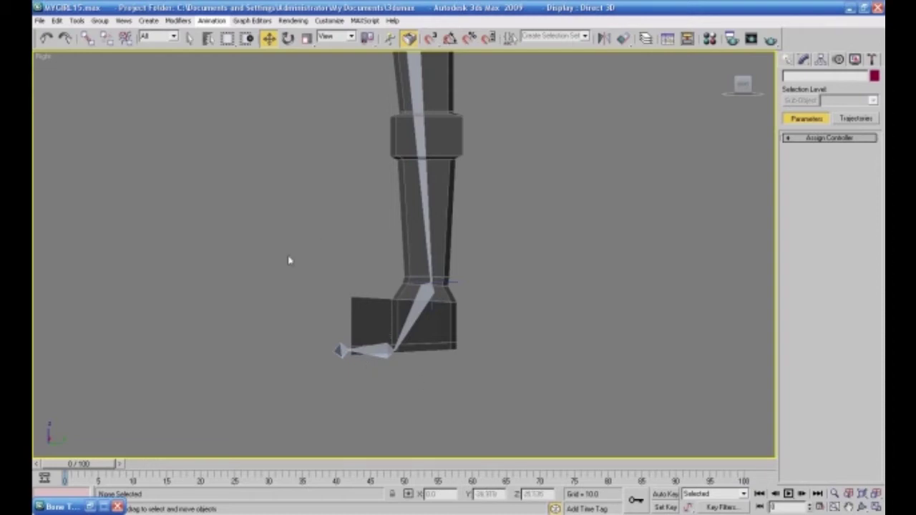
left_click(419, 317)
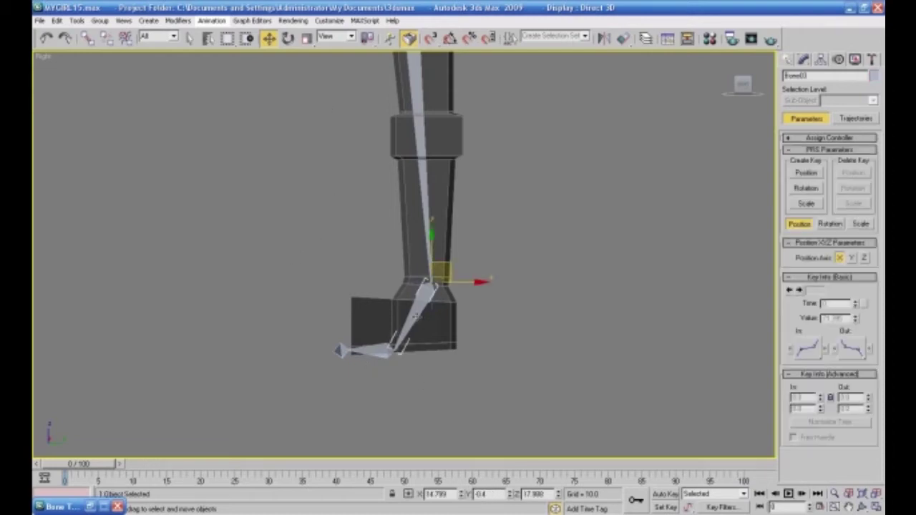
left_click(212, 20)
mouse_move(222, 35)
left_click(336, 33)
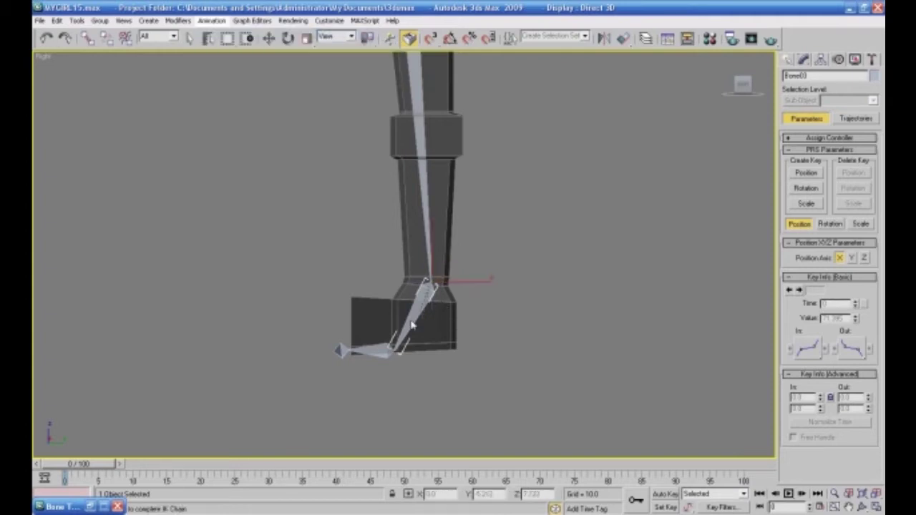
left_click(383, 350)
- Add an HI IK solver from the toe bone to the small end bone at the toe tip
left_click(361, 350)
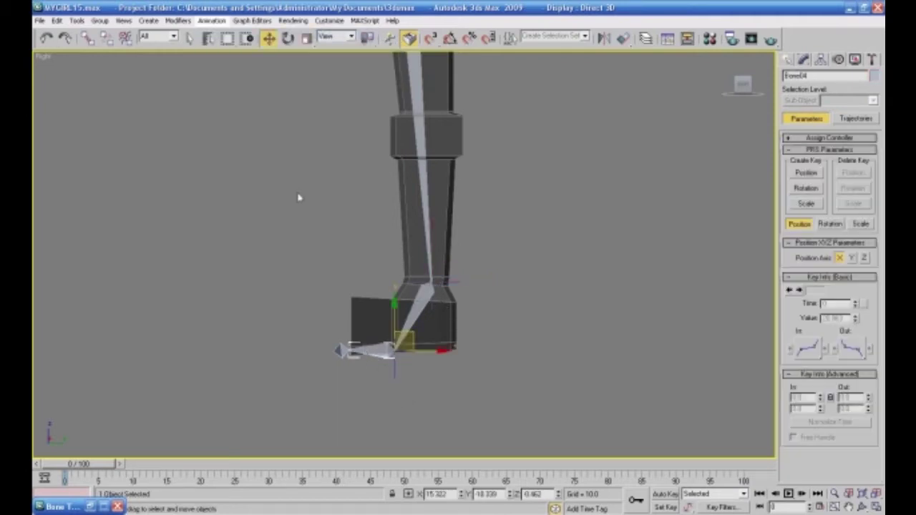
left_click(212, 20)
mouse_move(221, 35)
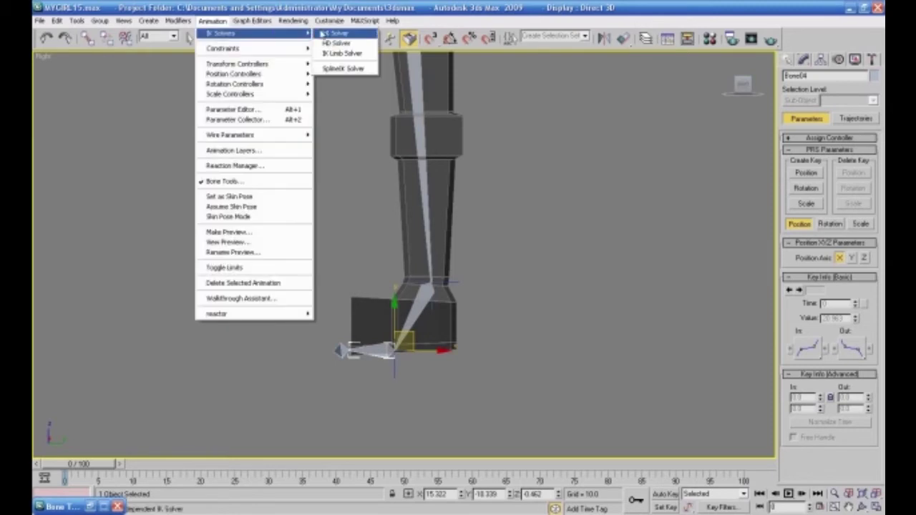
left_click(335, 33)
left_click(338, 351)
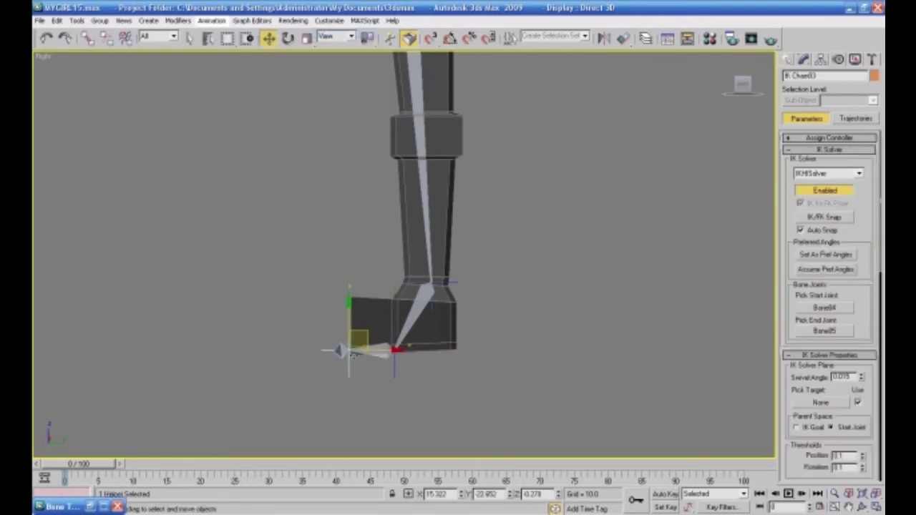
- Test the foot's IK by raising the goal at the ball and lowering the goal at the toe tip
left_click(487, 369)
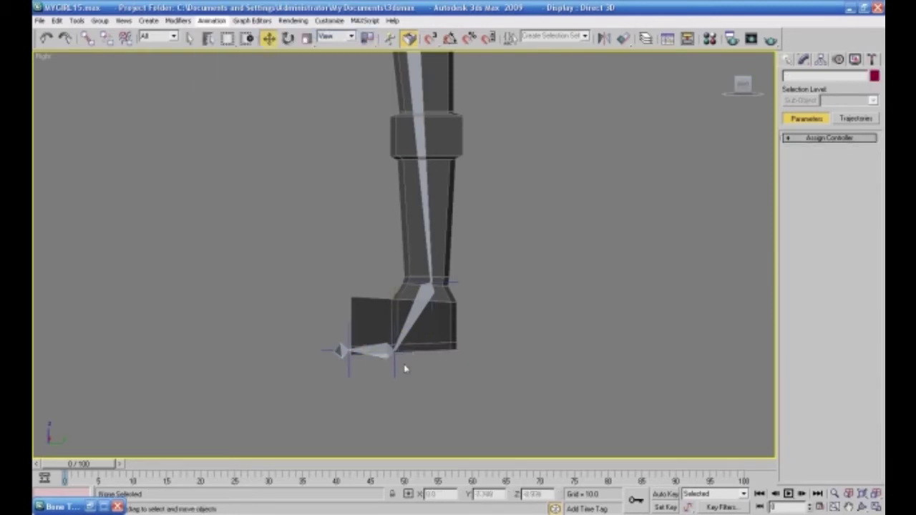
left_click(393, 372)
left_click_drag(404, 337, 395, 290)
right_click(394, 289)
left_click(328, 351)
left_click_drag(357, 331, 357, 378)
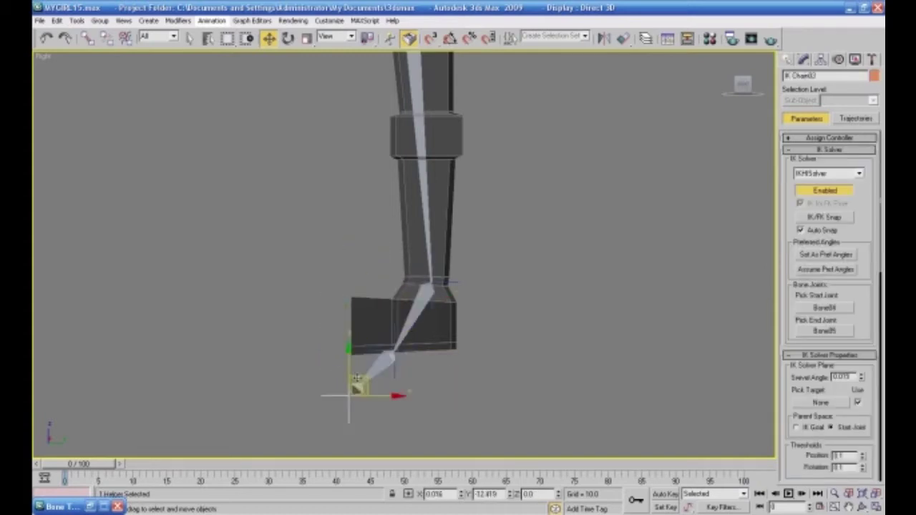
left_click(501, 346)
- Draw a new reverse-foot bone chain from the heel to the toe tip, back to the ball, and up to the ankle
left_click(789, 61)
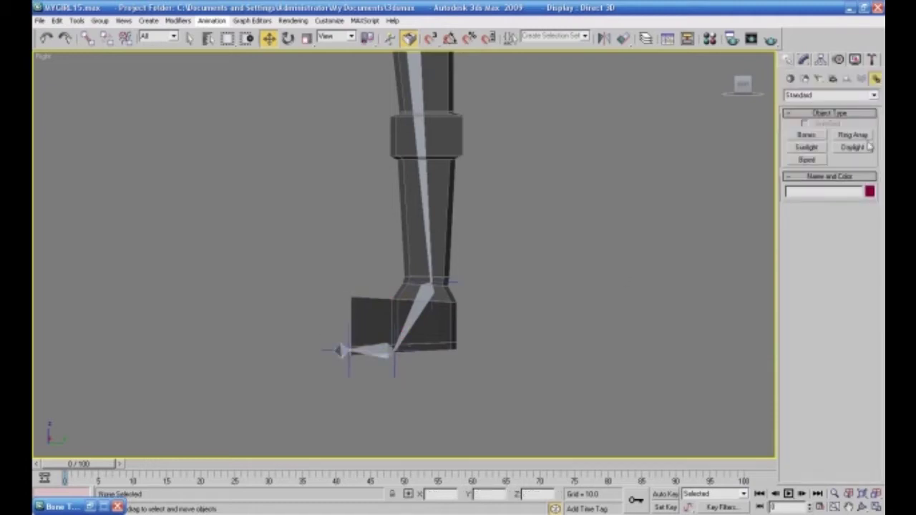
left_click(807, 136)
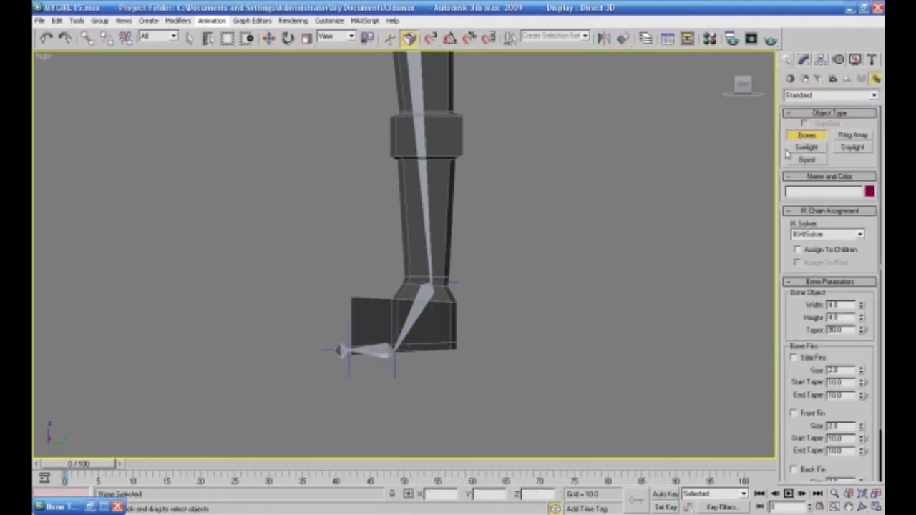
left_click(454, 350)
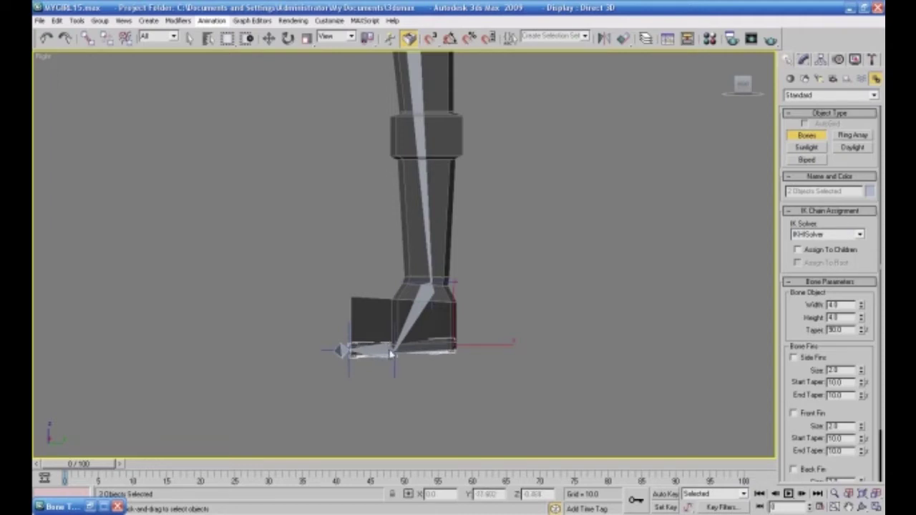
left_click(395, 353)
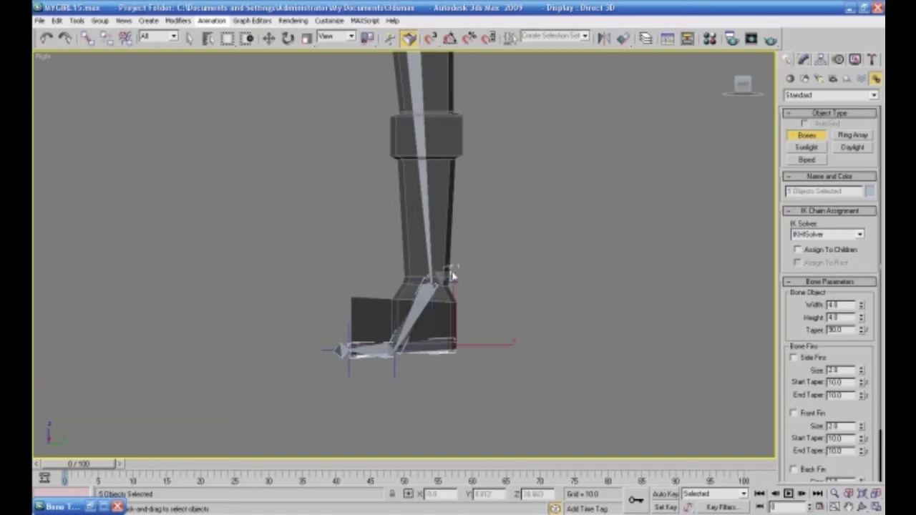
right_click(482, 224)
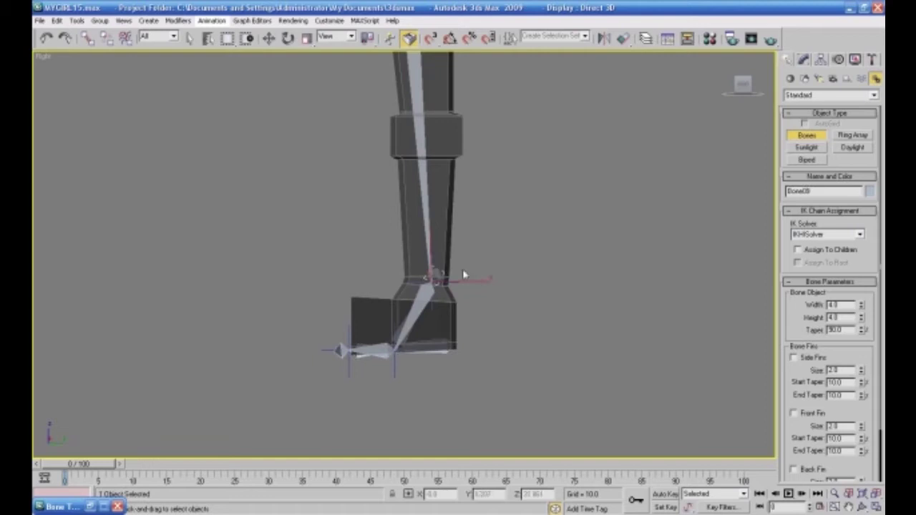
left_click(500, 355)
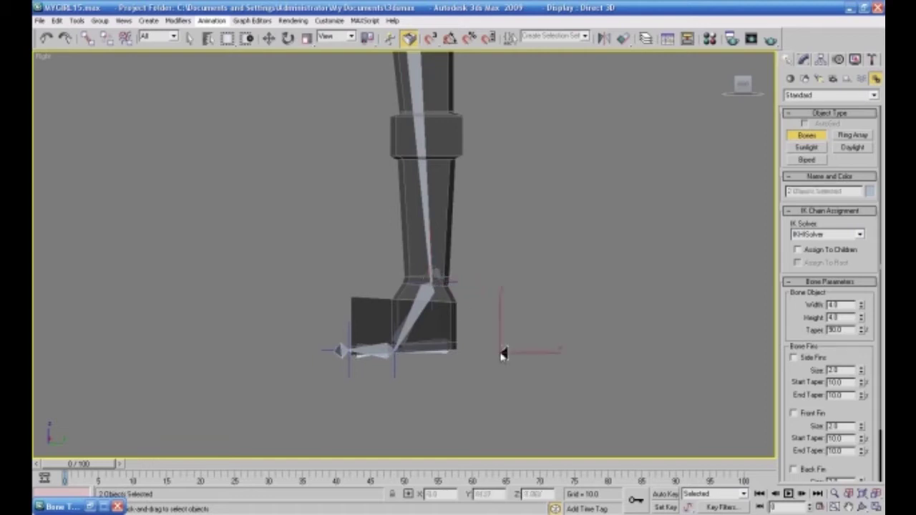
- Finish the bone chain and move its four reverse-foot bones about 14.6 units along X onto the leg bones in the Front view
right_click(564, 380)
key("w")
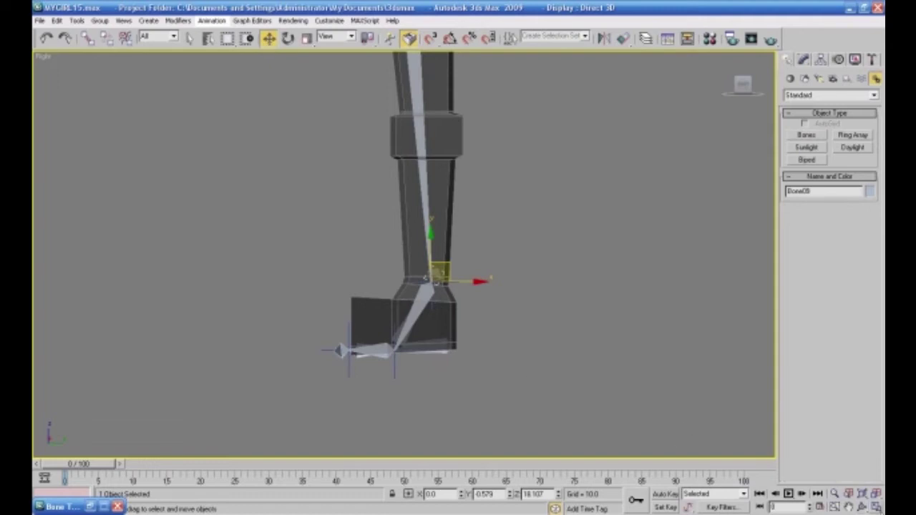
left_click(875, 506)
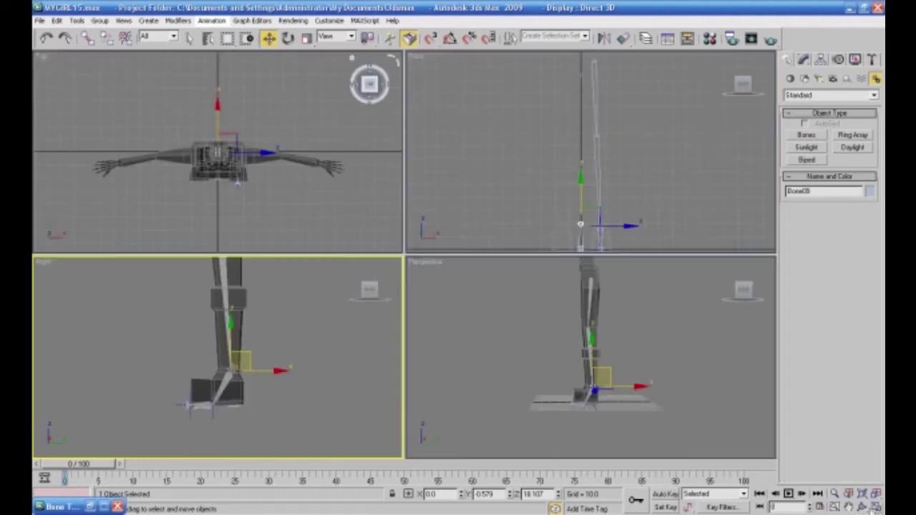
right_click(509, 233)
scroll(499, 199, "down", 3)
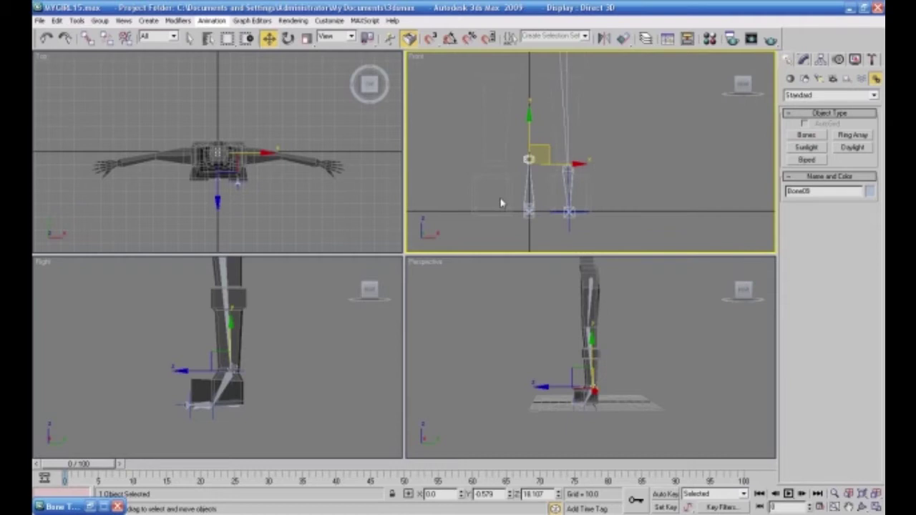
left_click_drag(511, 153, 538, 242)
left_click_drag(562, 192, 598, 191)
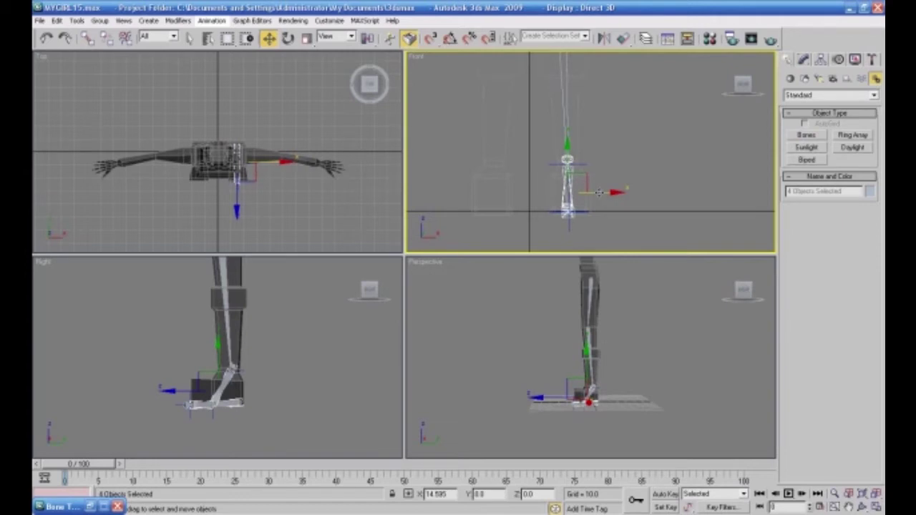
- Maximize the Perspective view and hide the Geometry category, framing the foot bones
right_click(532, 334)
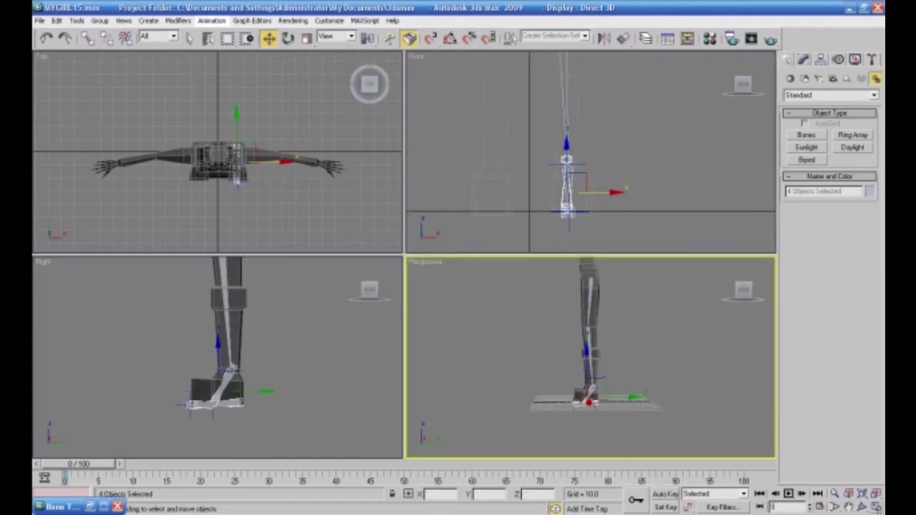
left_click(877, 509)
left_click(856, 60)
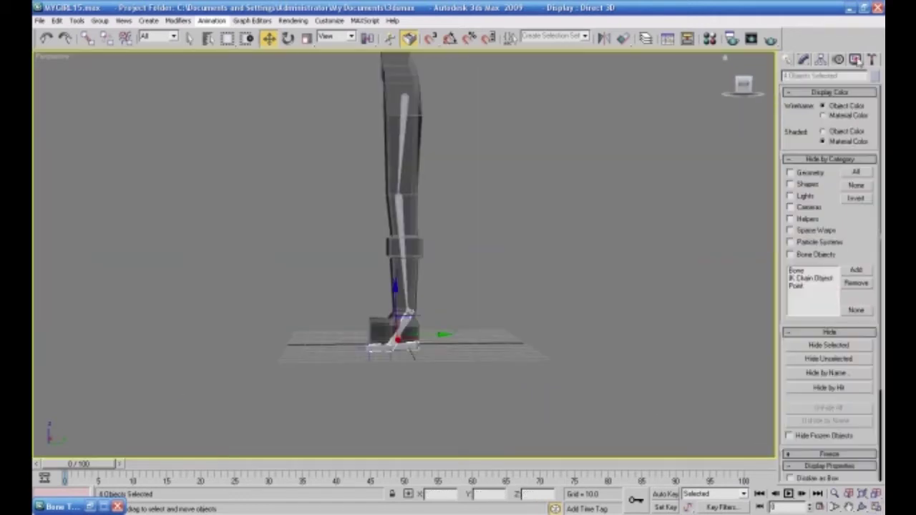
left_click(790, 174)
middle_click_drag(620, 274, 579, 310)
scroll(618, 240, "up", 5)
- Test moving the reverse-foot heel bone, and undo the move
left_click(531, 249)
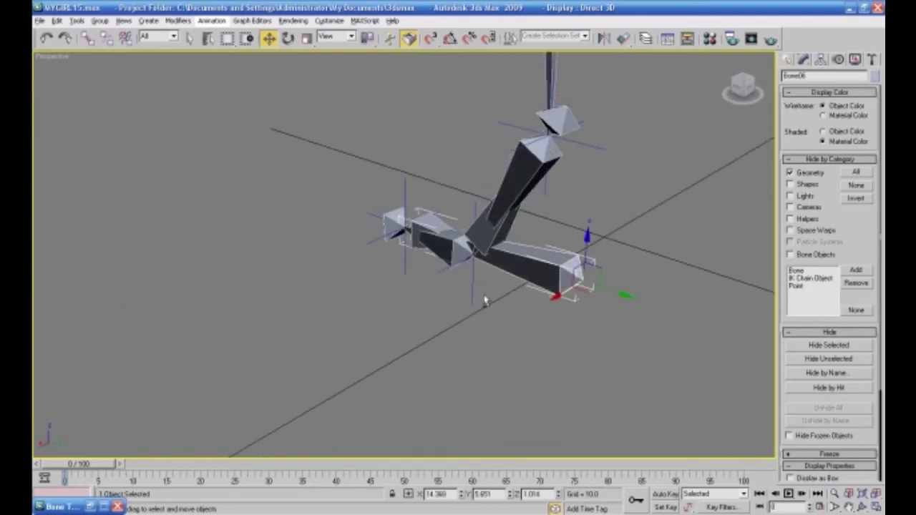
middle_click_drag(485, 300, 509, 291, "alt")
left_click_drag(533, 286, 499, 343)
key("ctrl+z")
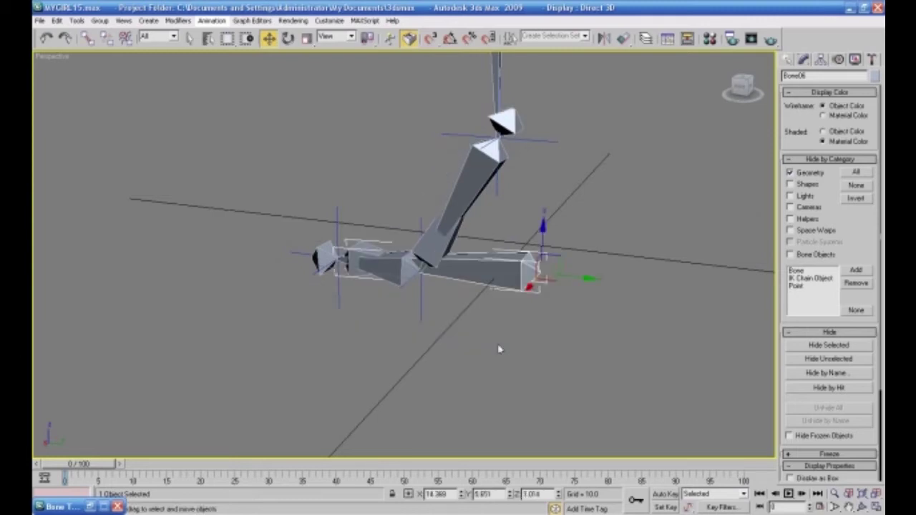
- Link the ankle IK goal to the small end bone of the reverse-foot chain at the ankle
mouse_move(470, 341)
middle_mouse_down("alt")
mouse_move(493, 339)
mouse_move(484, 343)
middle_mouse_up("alt")
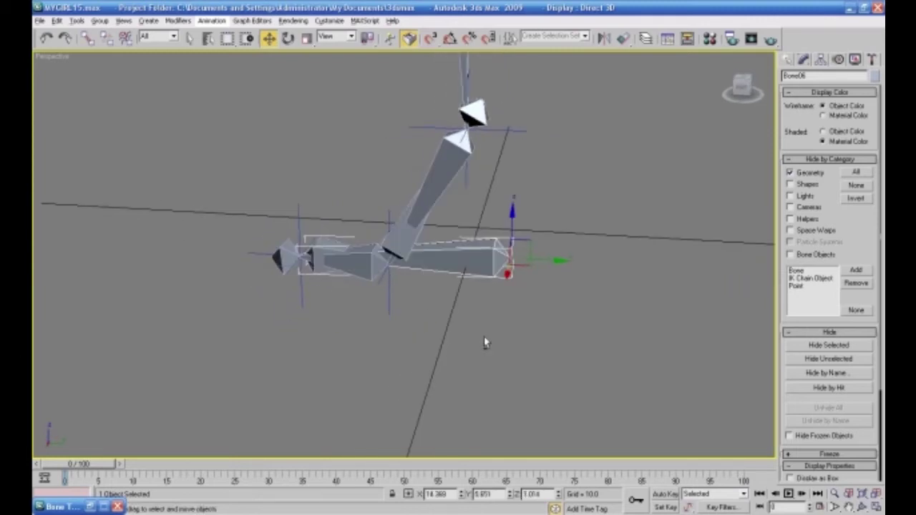
left_click(506, 131)
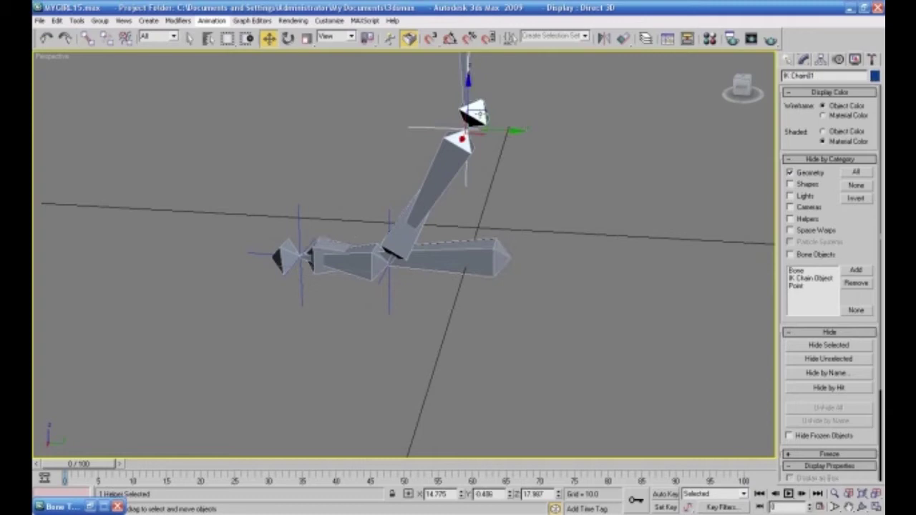
left_click(87, 38)
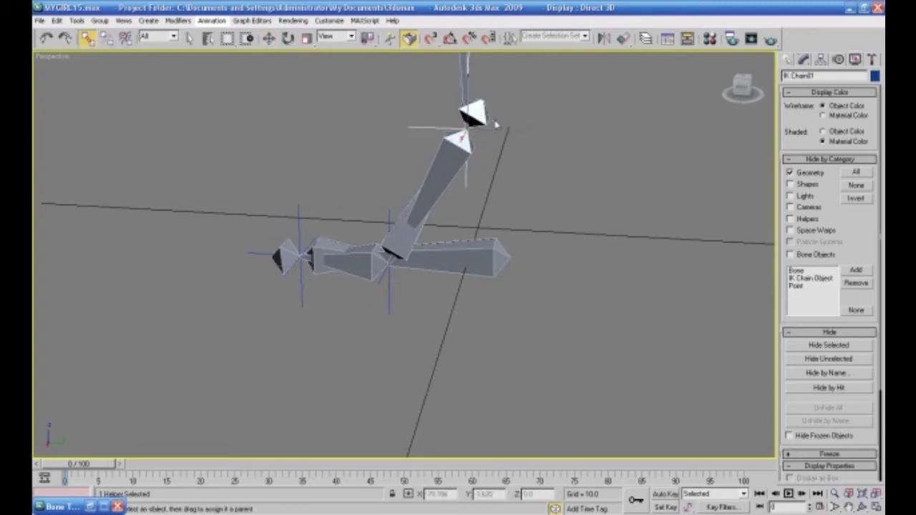
left_click(469, 115)
middle_click_drag(532, 215, 544, 209, "alt")
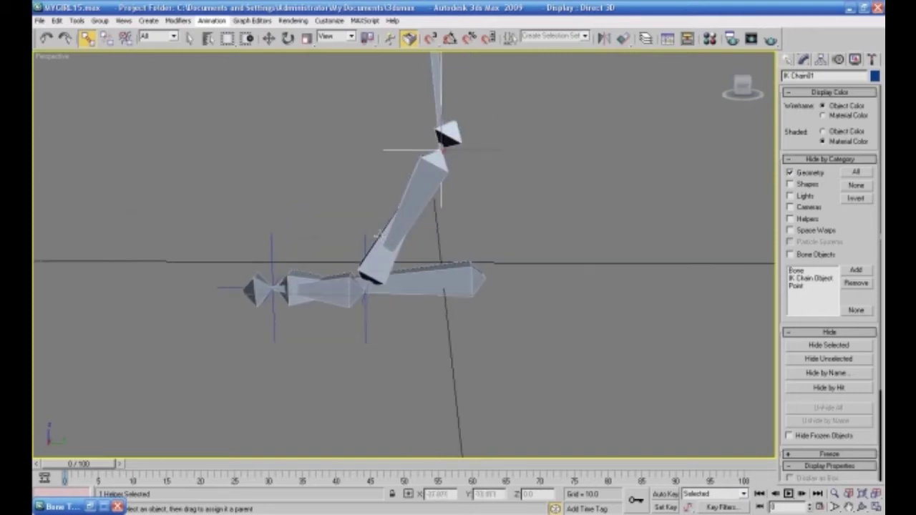
- Test the ankle link by moving the reverse-foot heel bone, and cancel the move
left_click(270, 43)
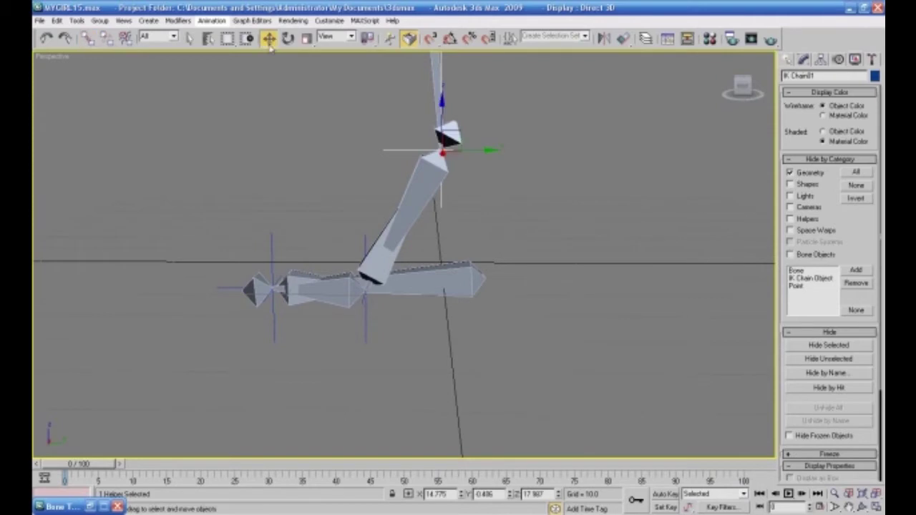
left_click(452, 289)
middle_click_drag(534, 307, 547, 323, "alt")
left_click_drag(552, 290, 480, 338)
right_click(480, 338)
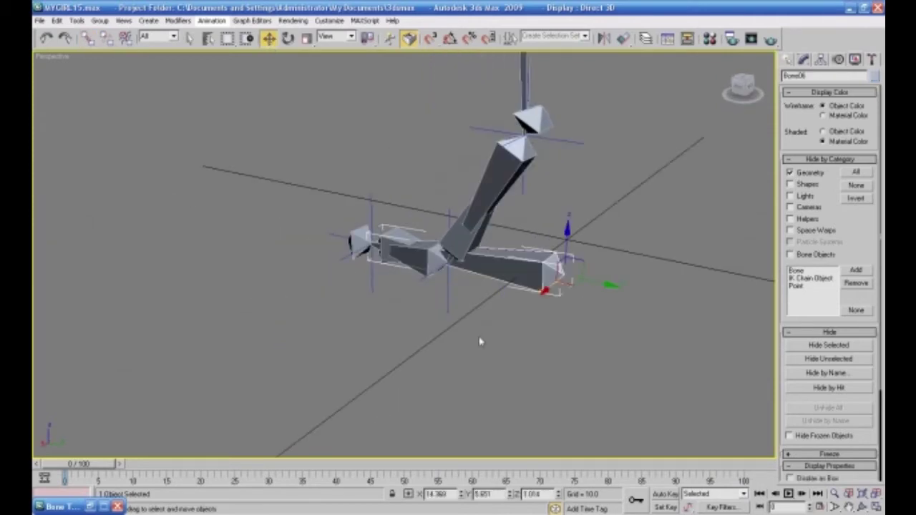
- Link the IK goal at the ball to the reverse-foot bone running from ball to ankle, and test it with the heel bone
left_click(447, 222)
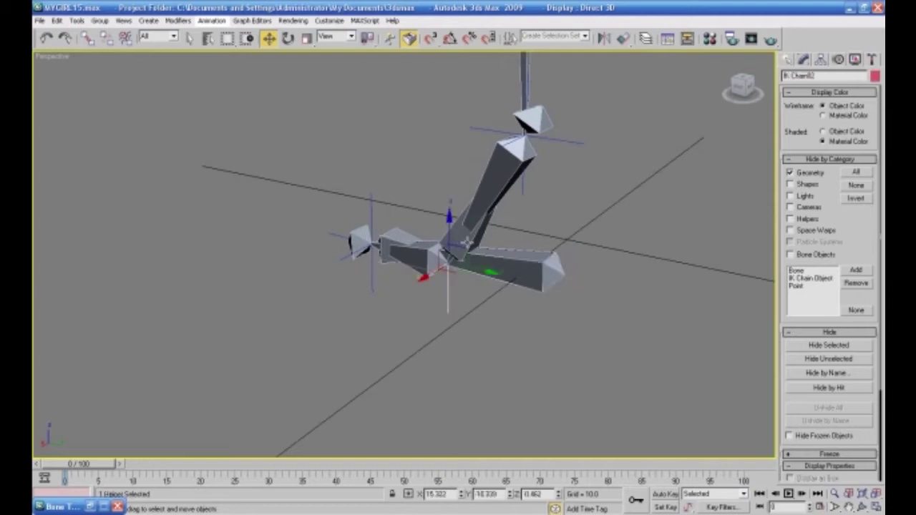
left_click(87, 38)
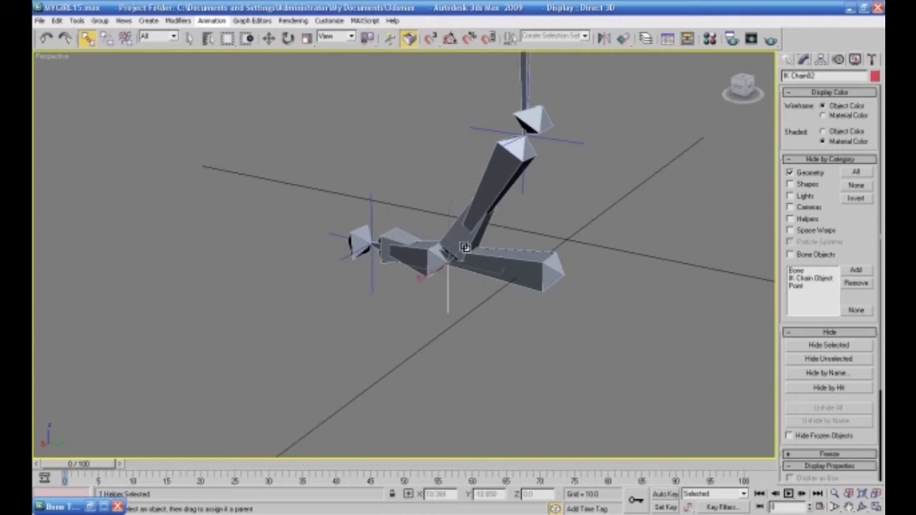
left_click(270, 39)
left_click(511, 277)
left_click_drag(545, 291, 500, 331)
right_click(507, 332)
- Link the toe-tip IK goal to the reverse-foot bone running from the toe tip to the ball
left_click(381, 292)
left_click(370, 287)
left_click(86, 39)
left_click_drag(373, 259, 388, 252)
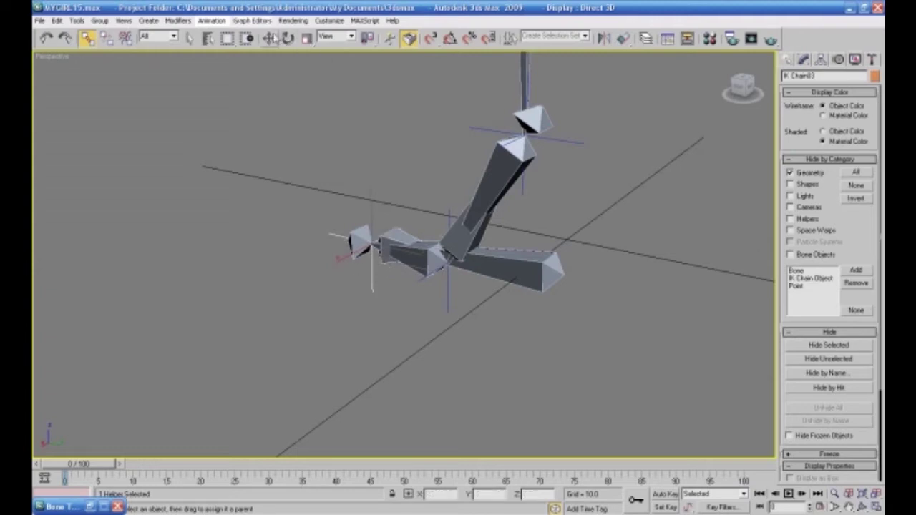
- Test all three IK goal links by raising the reverse-foot heel bone, cancelling each move
left_click(288, 38)
middle_click_drag(272, 133, 386, 242, "alt")
left_click(268, 39)
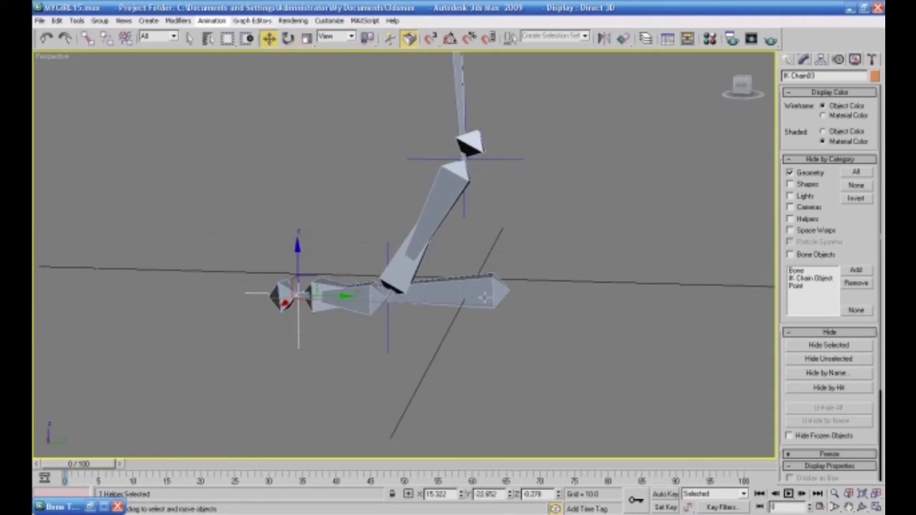
left_click(462, 277)
left_click_drag(509, 251, 513, 93)
right_click(512, 93)
scroll(572, 184, "down", 4)
scroll(571, 184, "down", 2)
left_click_drag(440, 251, 443, 230)
scroll(484, 292, "up", 5)
left_click(456, 344)
left_click(455, 292)
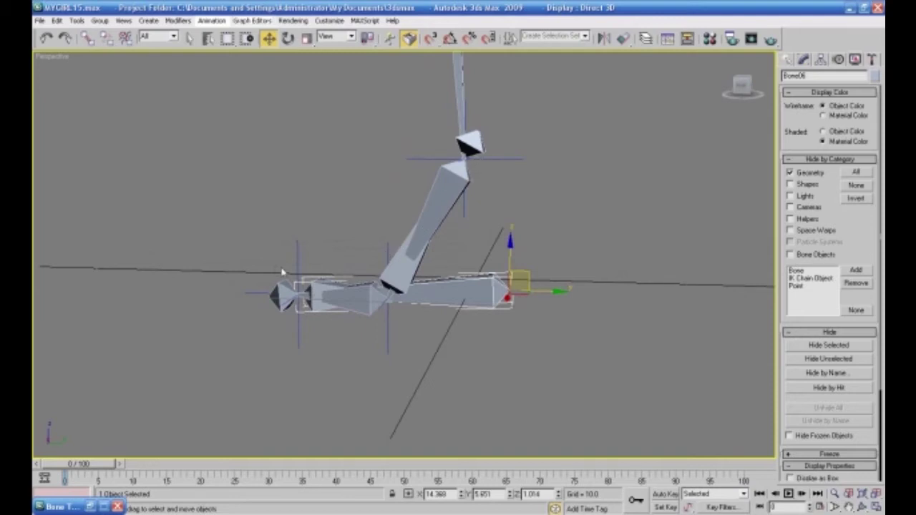
left_click(462, 365)
left_click(471, 298)
left_click_drag(517, 272, 544, 133)
right_click(544, 133)
- Test the heel pivot by rotating the reverse-foot heel bone, and cancel the rotation
scroll(551, 225, "down", 3)
mouse_move(551, 225)
middle_mouse_down()
mouse_move(548, 262)
mouse_move(543, 210)
middle_mouse_up()
left_click(289, 40)
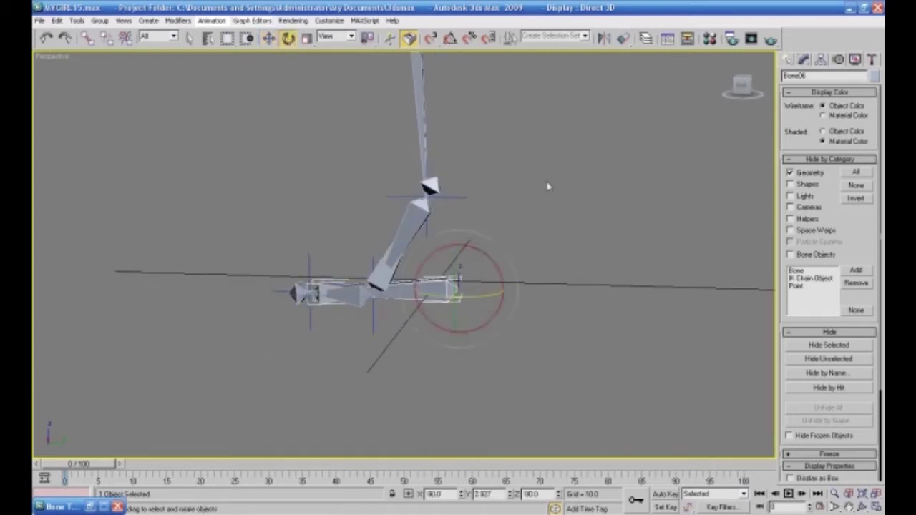
left_click_drag(480, 253, 514, 300)
right_click(514, 301)
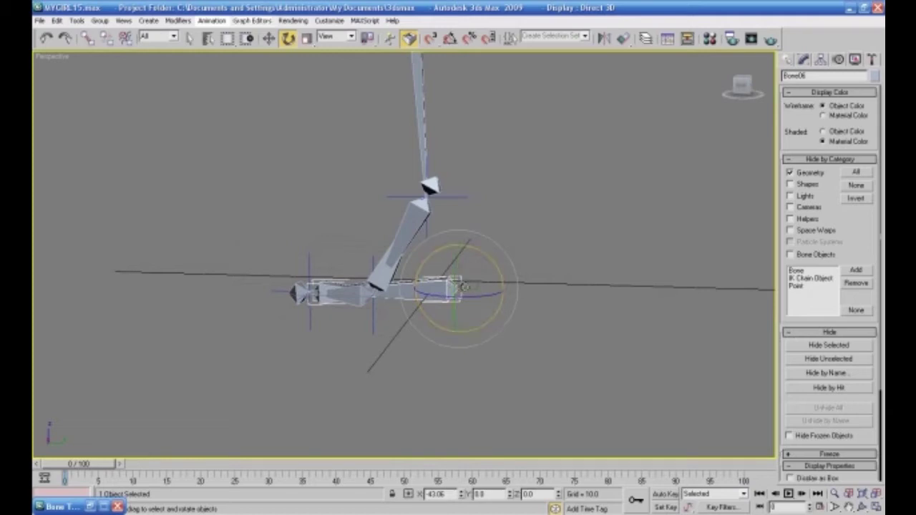
left_click_drag(476, 249, 521, 276)
- Test the foot roll by rotating the reverse-foot bones at the ball and at the toe tip
left_click(327, 309)
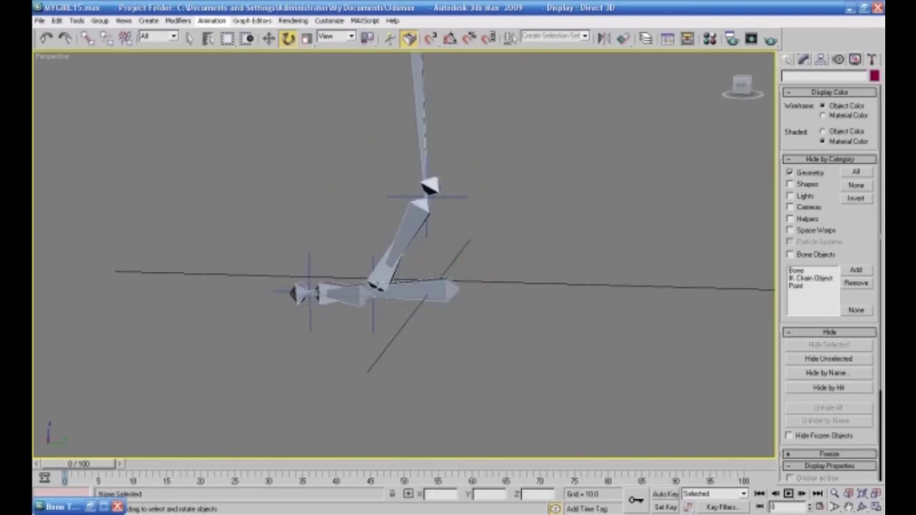
left_click(371, 276)
left_click_drag(347, 258, 241, 247)
left_click(319, 332)
left_click(319, 299)
left_click(259, 234)
- Draw a circle spline with a radius of about 22.4 around the foot bones in the Top view
middle_click_drag(384, 342, 384, 296)
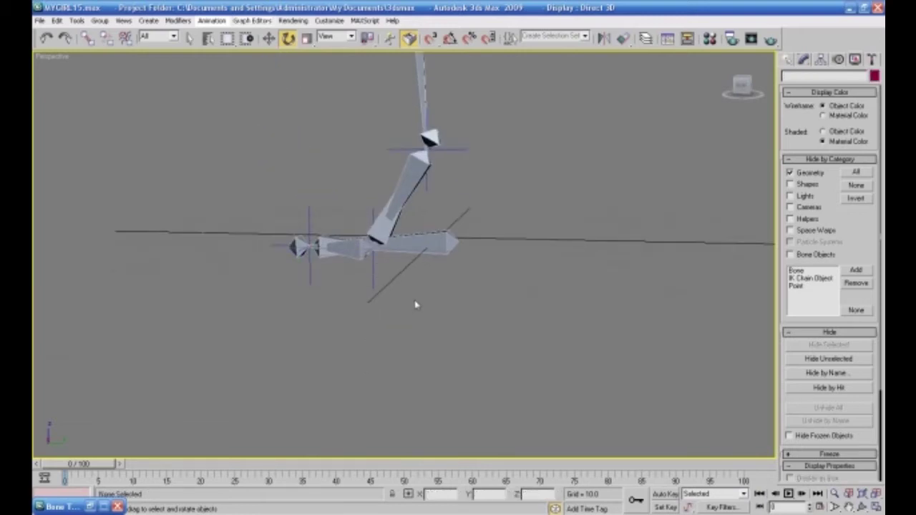
left_click(787, 60)
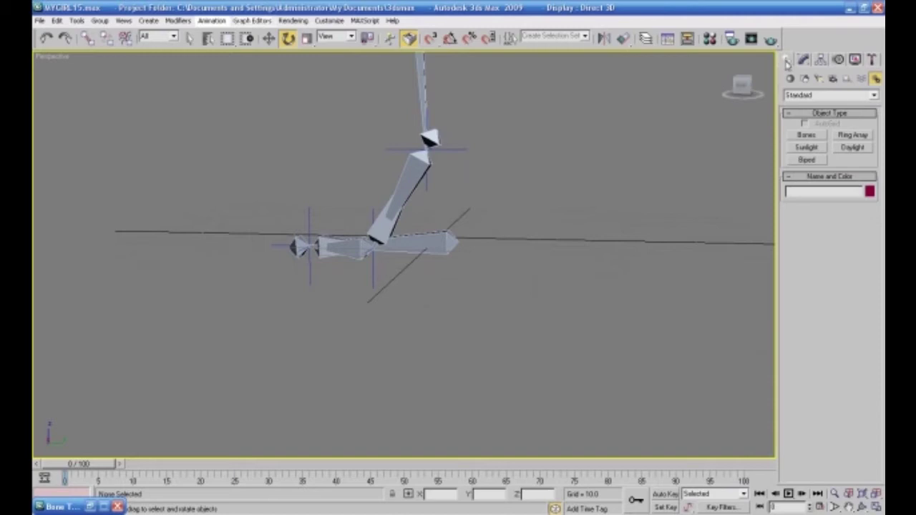
left_click(805, 78)
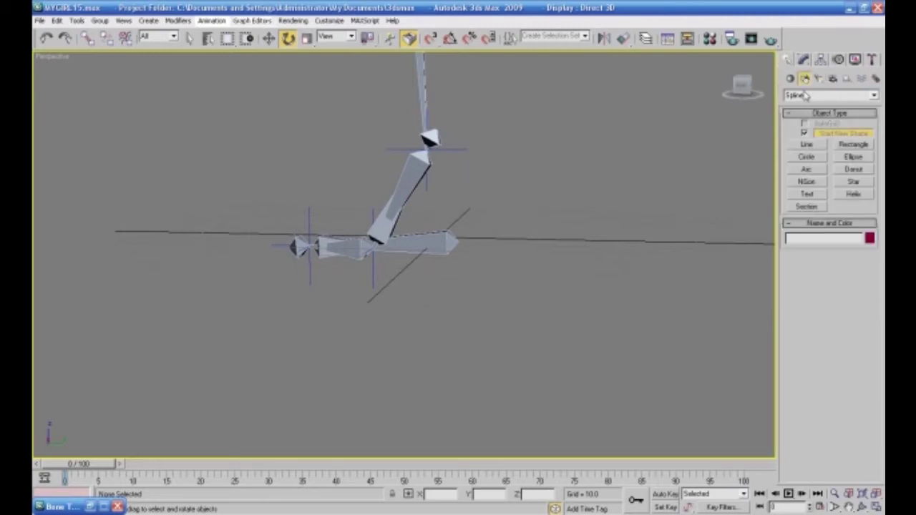
left_click(808, 156)
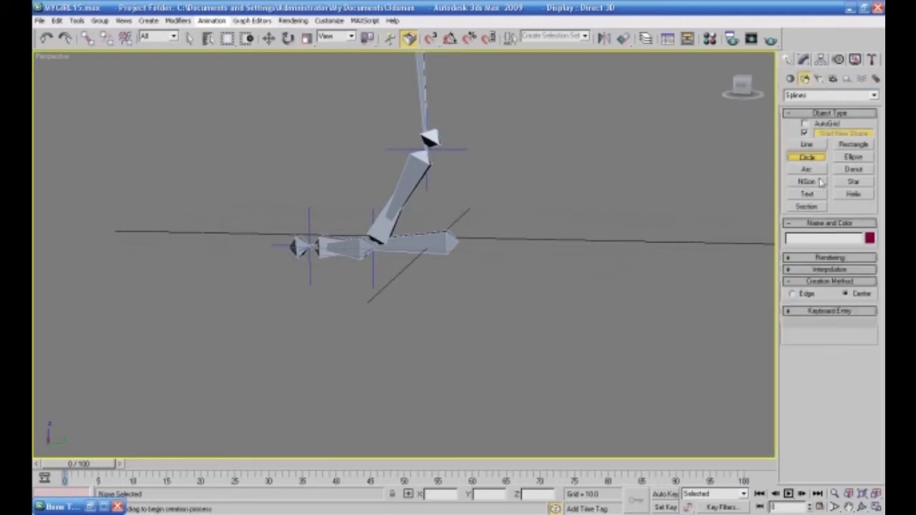
left_click(876, 506)
scroll(278, 205, "up", 5)
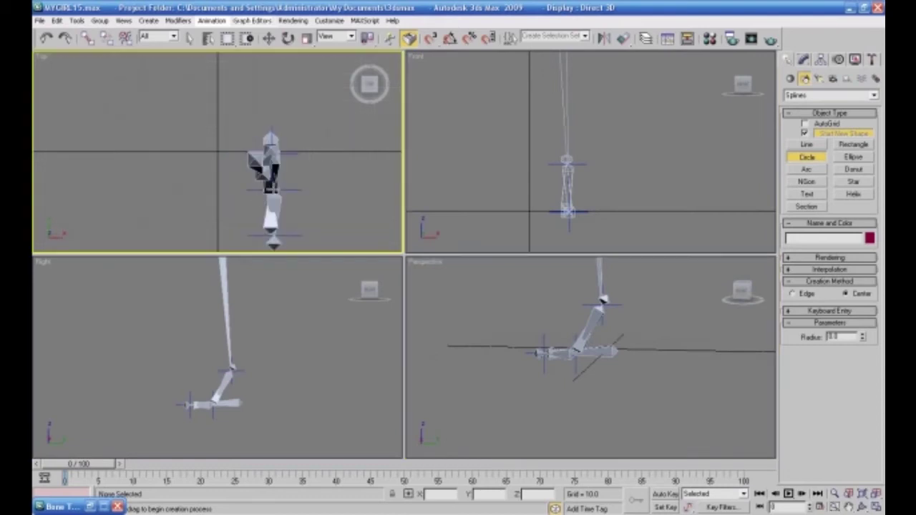
left_click_drag(272, 176, 354, 175)
- Convert the circle around the foot to an editable spline in the maximized Perspective view
right_click(435, 287)
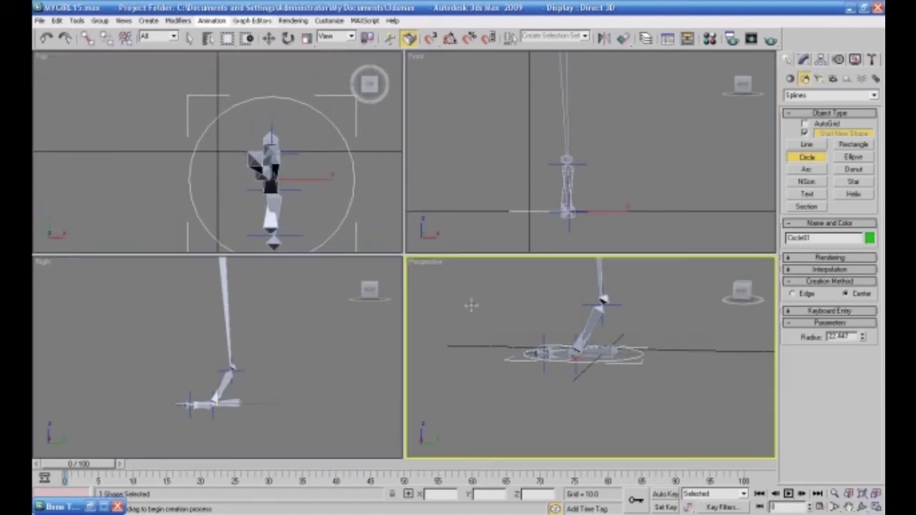
left_click(877, 508)
middle_click_drag(593, 360, 657, 403, "alt")
key("e")
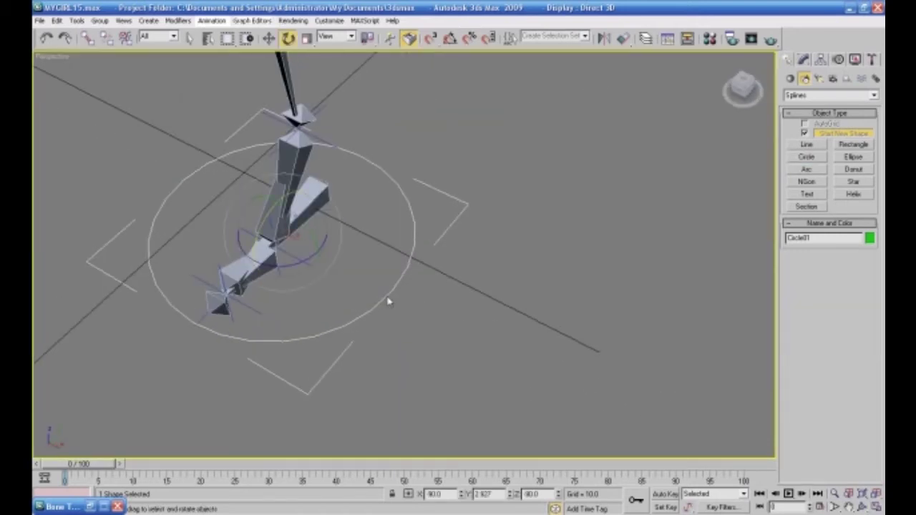
right_click(385, 295)
mouse_move(419, 403)
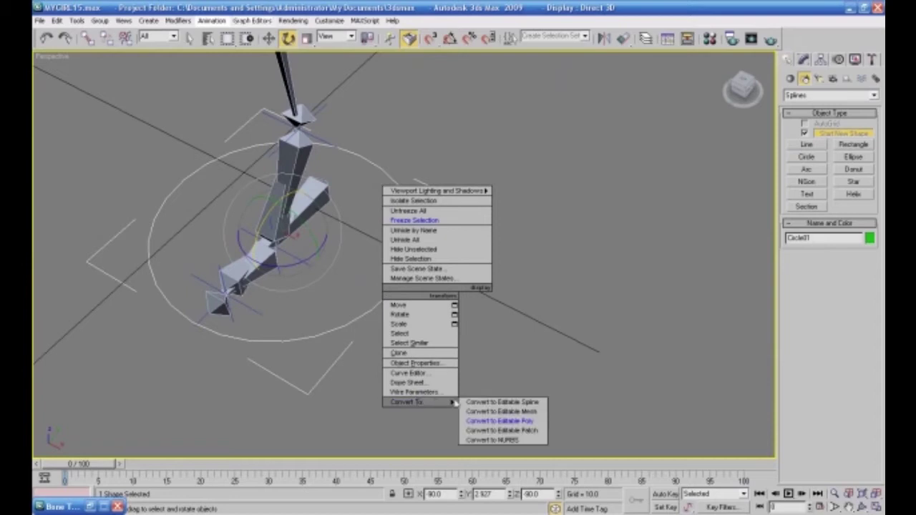
left_click(501, 402)
- Narrow the circle into an oval by moving its side vertices in toward the foot bones
left_click(815, 253)
middle_click_drag(615, 286, 660, 290, "alt")
left_click_drag(581, 245, 475, 278)
key("w")
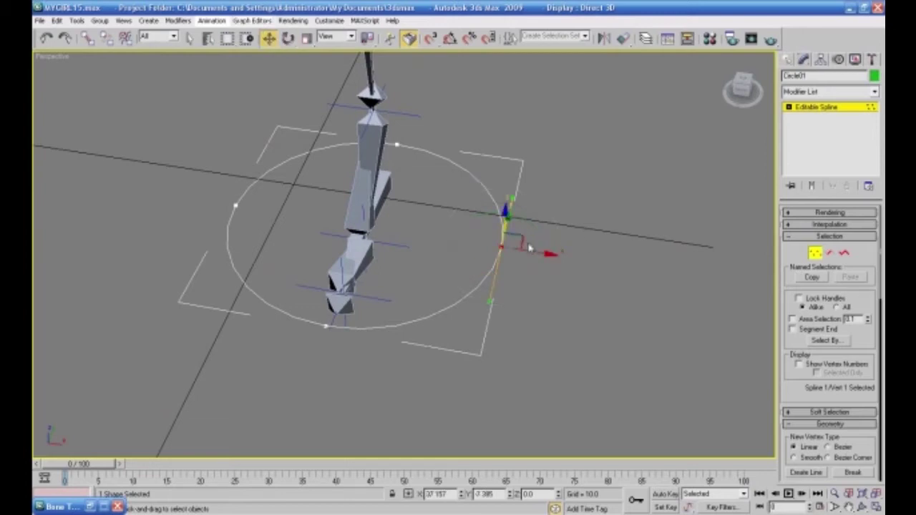
left_click_drag(528, 247, 322, 261)
- Move and rotate the oval's front vertex to shape the curve around the toe tip, and finish the vertex editing
left_click(331, 326)
left_click_drag(245, 311, 247, 346)
left_click(287, 38)
left_click_drag(293, 350, 351, 356)
left_click(268, 38)
left_click(585, 259)
middle_click_drag(579, 297, 507, 281, "alt")
middle_click_drag(493, 255, 535, 288, "alt")
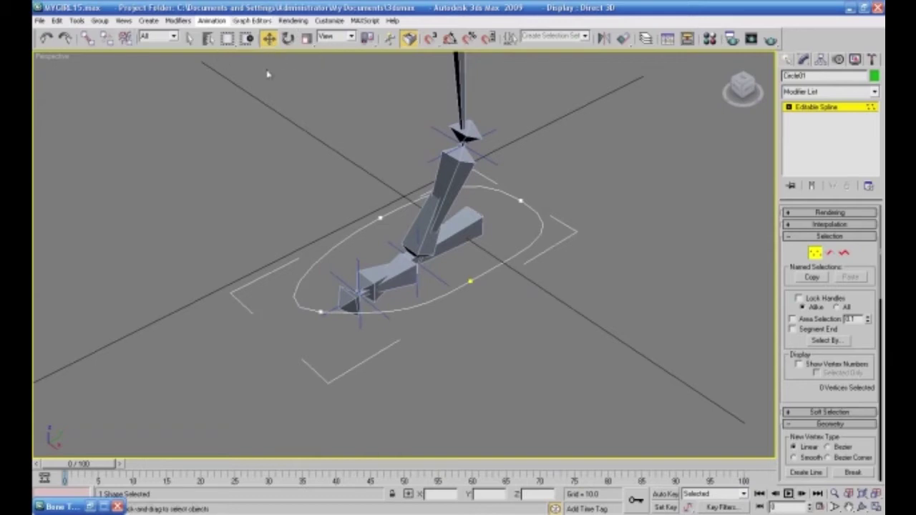
left_click(546, 260)
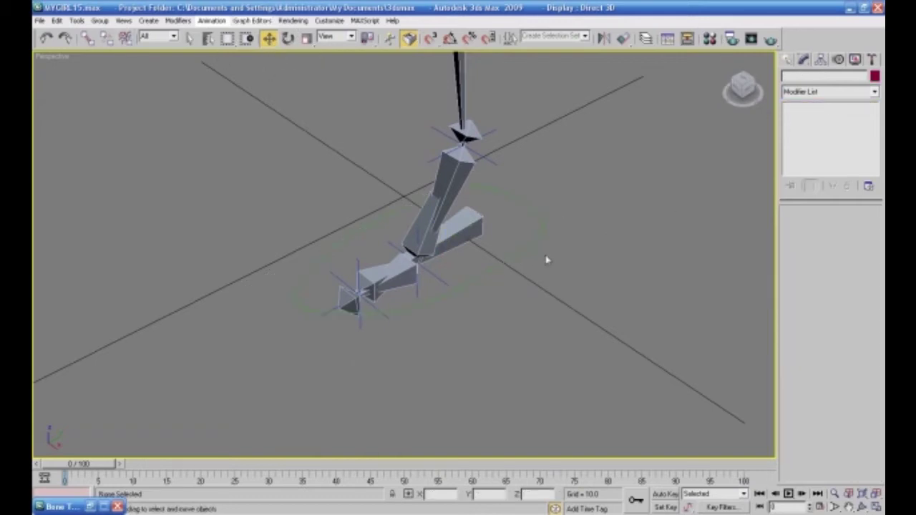
- Link the heel bone of the reverse-foot chain to the oval foot spline as its parent, and clear the selection
left_click(509, 259)
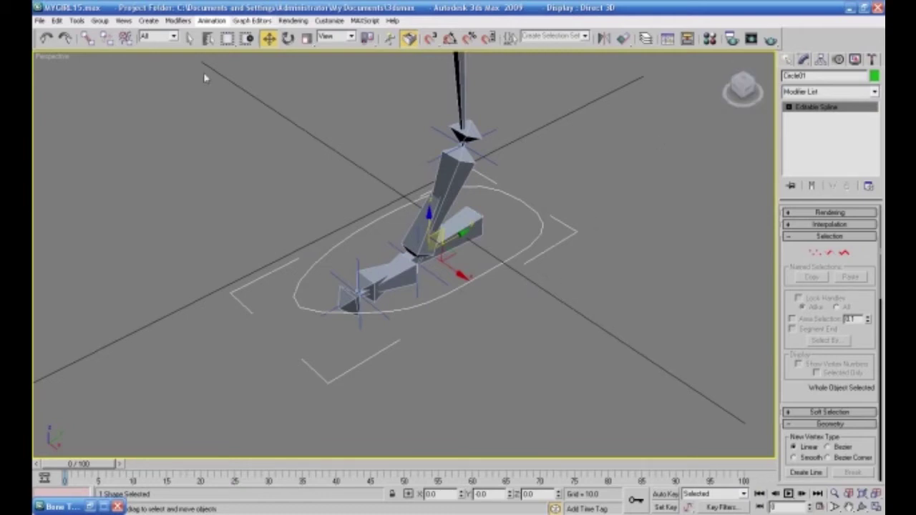
left_click(87, 38)
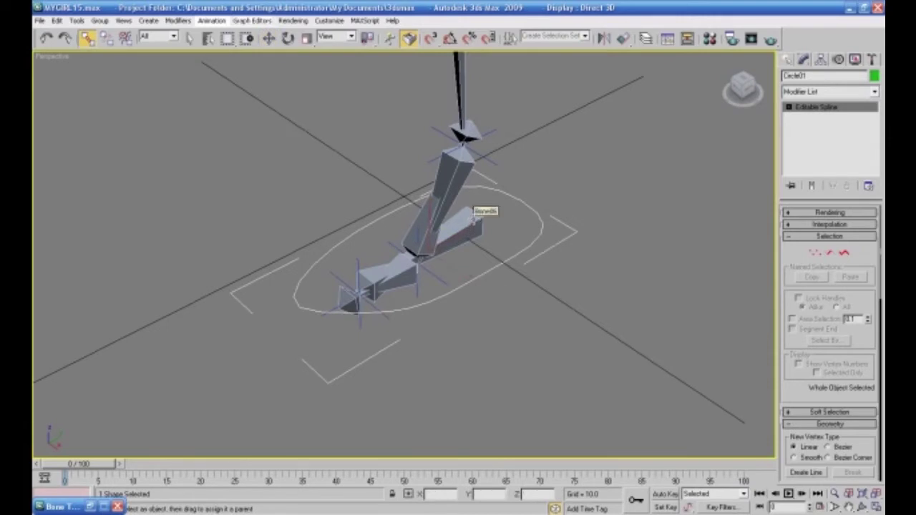
left_click_drag(474, 218, 536, 213)
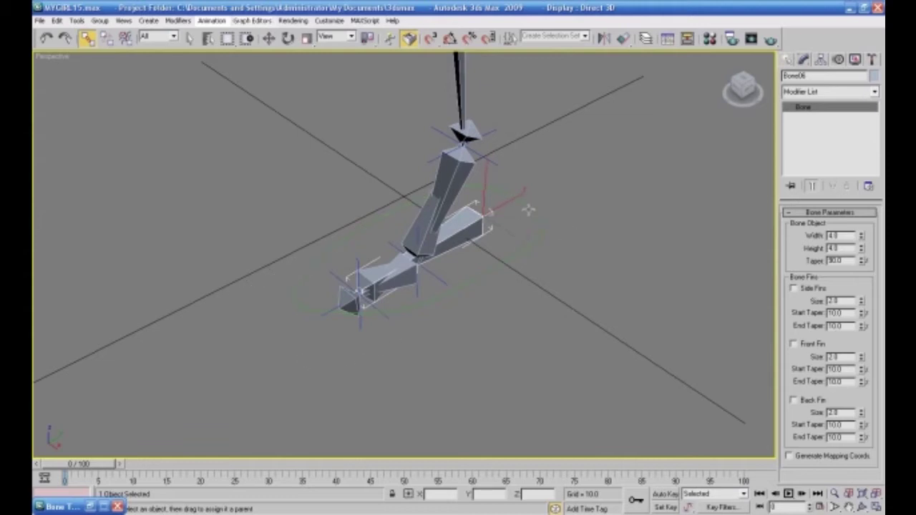
left_click(268, 38)
left_click(503, 311)
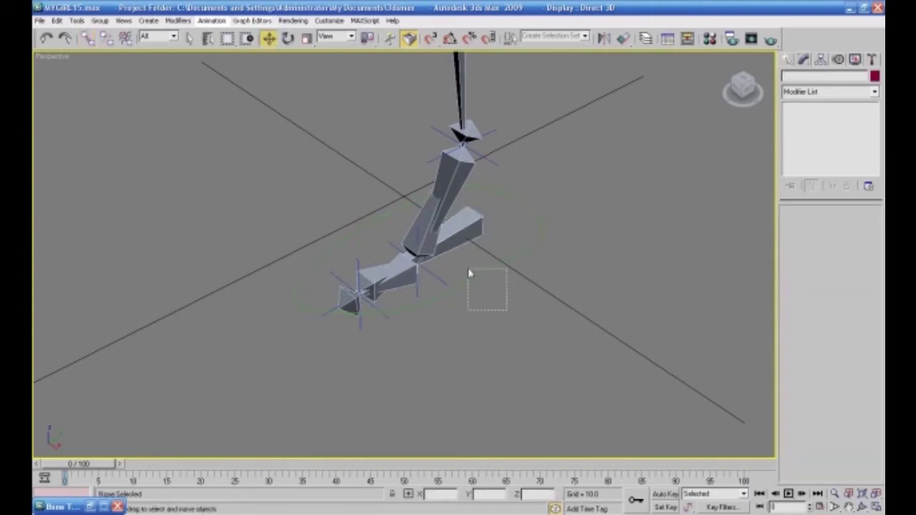
- Test the link by moving the oval foot control, and inspect the heel bone and leg chain from several angles
left_click(483, 282)
middle_click_drag(501, 310, 475, 274, "alt")
scroll(475, 274, "down", 2)
mouse_move(440, 243)
left_mouse_down()
mouse_move(440, 158)
mouse_move(425, 237)
mouse_move(398, 198)
mouse_move(452, 254)
left_mouse_up()
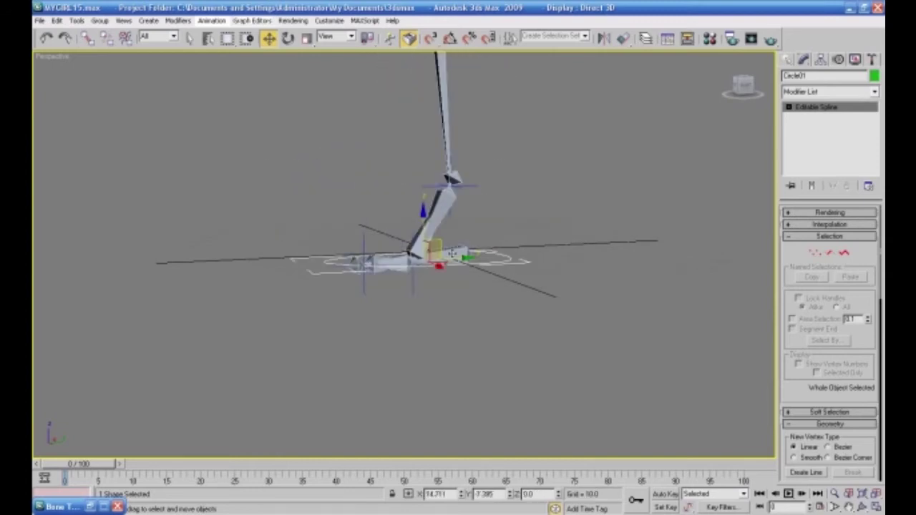
left_click(451, 293)
left_click(447, 252)
middle_click_drag(462, 300, 461, 325, "alt")
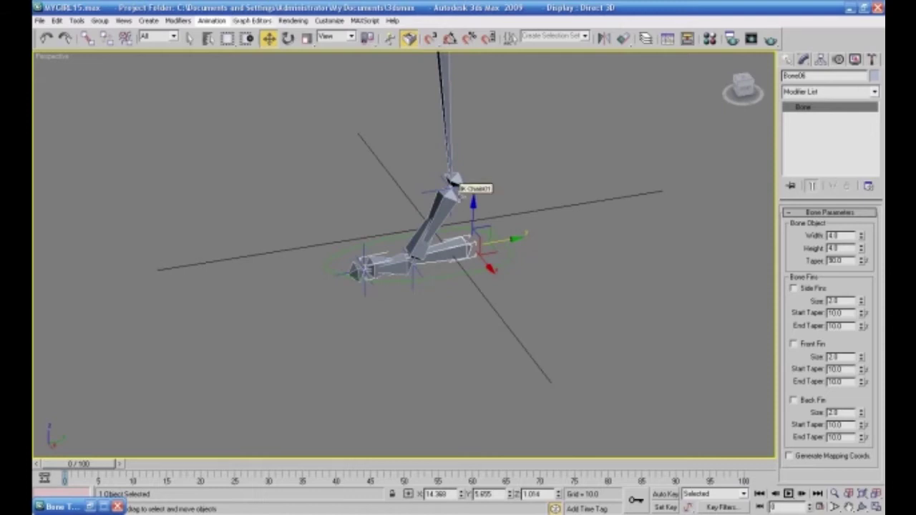
mouse_move(460, 341)
middle_mouse_down("alt")
mouse_move(530, 344)
mouse_move(520, 353)
mouse_move(435, 358)
mouse_move(456, 341)
middle_mouse_up("alt")
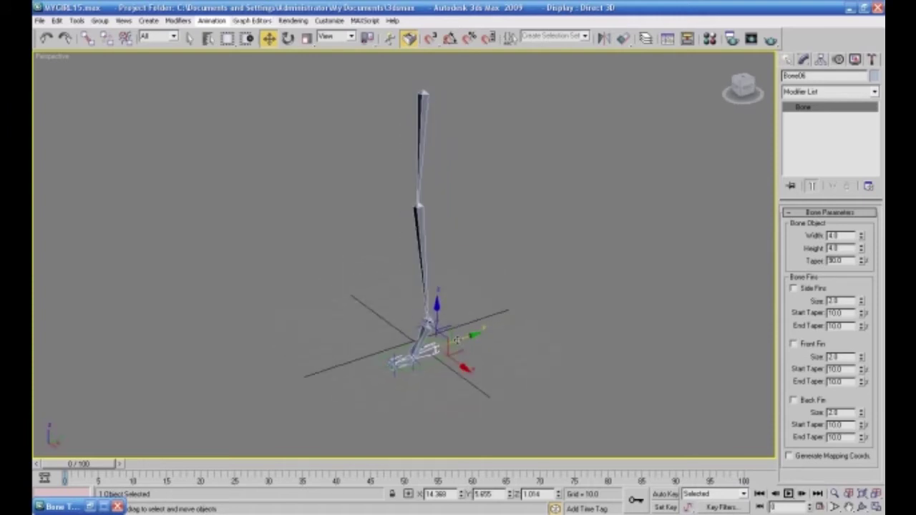
- Clone the whole leg rig with its foot control along the X axis as one copy, with Object and Controller set to Copy
middle_click_drag(496, 329, 544, 308, "alt")
left_click(510, 108)
left_click_drag(494, 79, 400, 405)
mouse_move(490, 330)
left_mouse_down("shift")
mouse_move(365, 321)
mouse_move(358, 312)
left_mouse_up("shift")
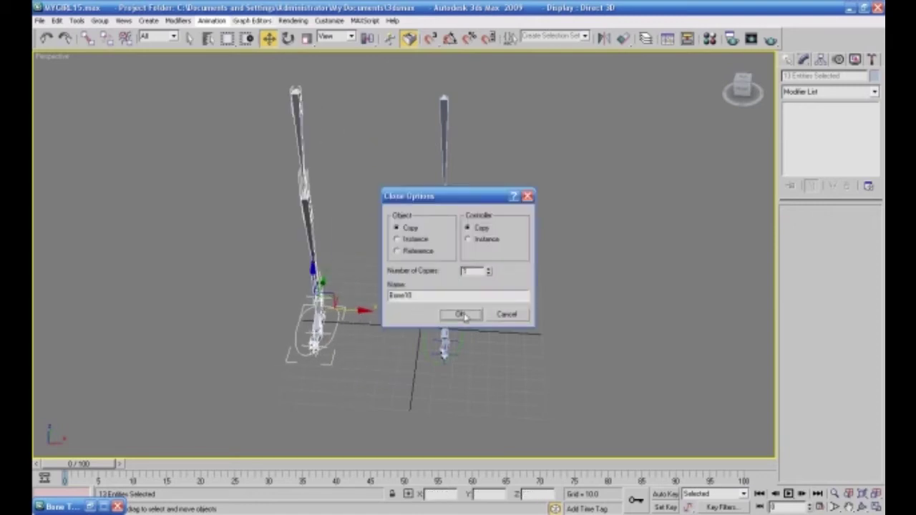
left_click(462, 313)
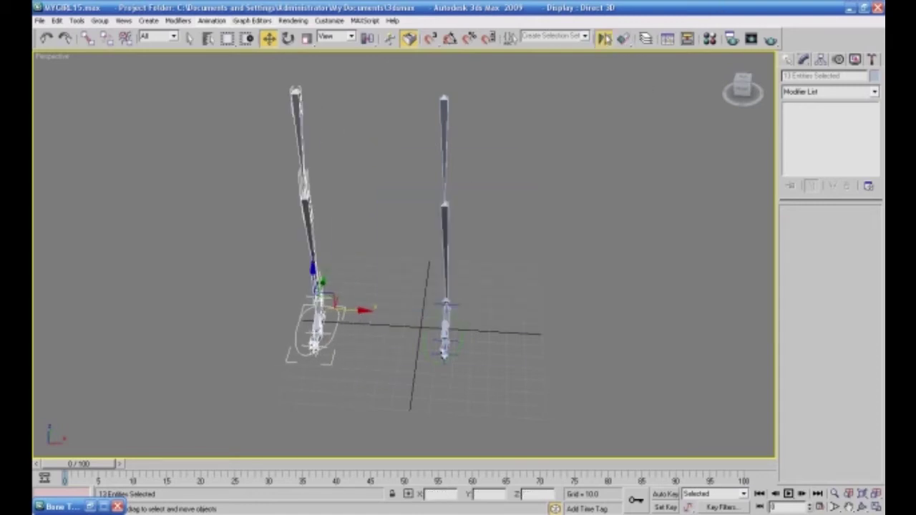
- Mirror the copied leg rig across the X axis with No Clone and offset 0.0, and deselect it
left_click(605, 39)
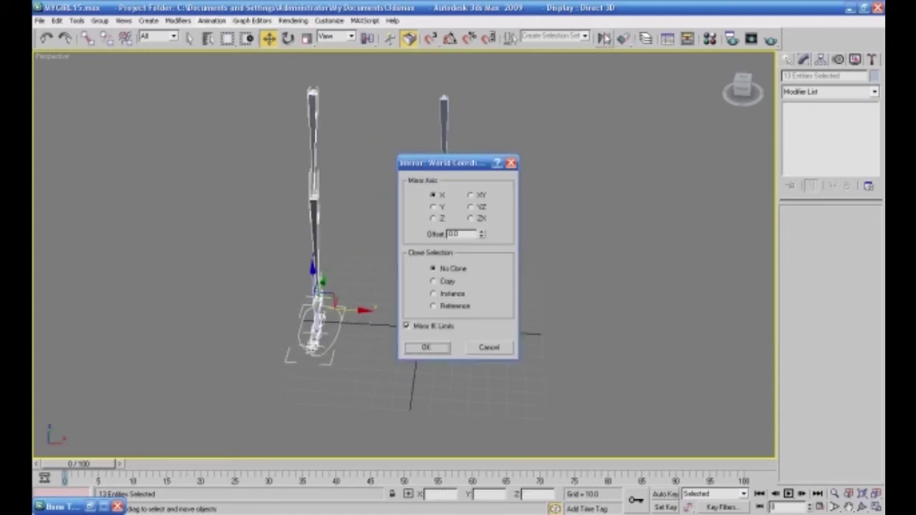
left_click(434, 348)
left_click(575, 303)
middle_click_drag(562, 307, 526, 296, "alt")
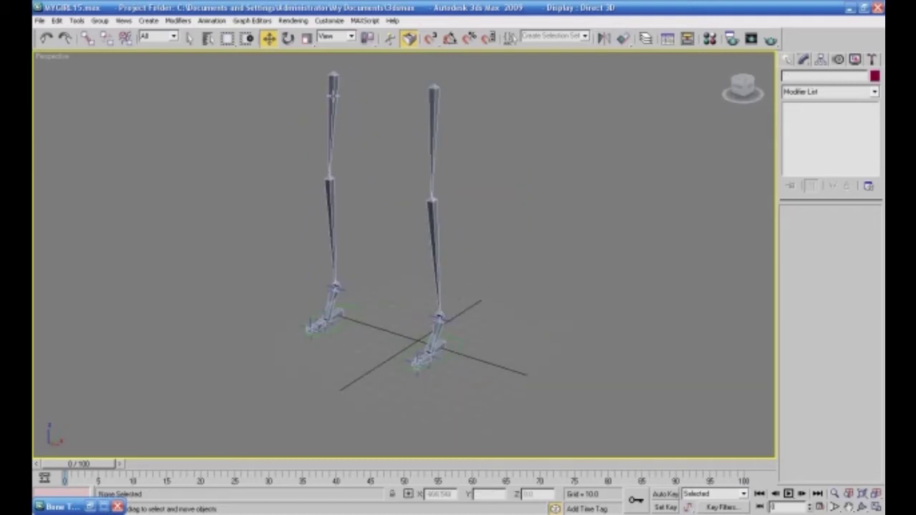
- Select the entire mirrored leg rig and unhide the geometry category to show the character mesh
left_click(446, 369)
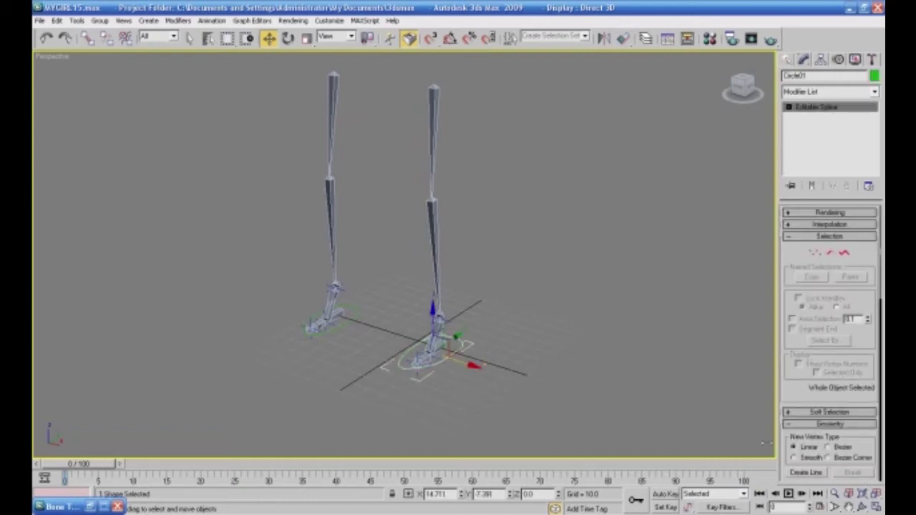
left_click_drag(297, 72, 375, 361)
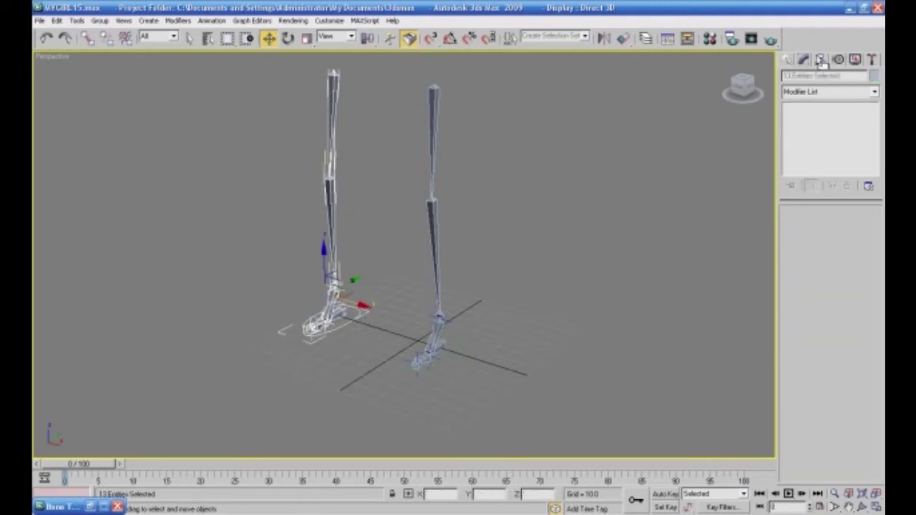
left_click(855, 60)
left_click(790, 173)
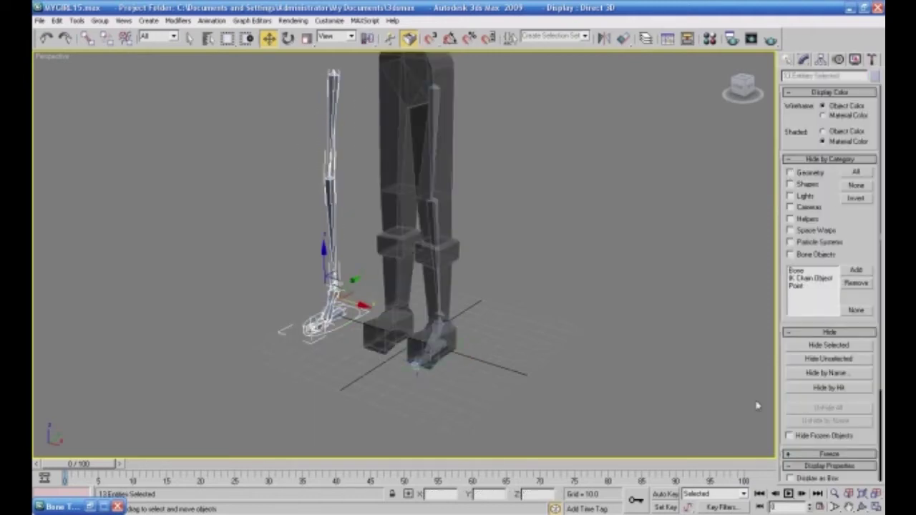
- Move the mirrored leg rig along X in the maximized Front view to sit symmetrically opposite the original leg, and deselect it
left_click(875, 506)
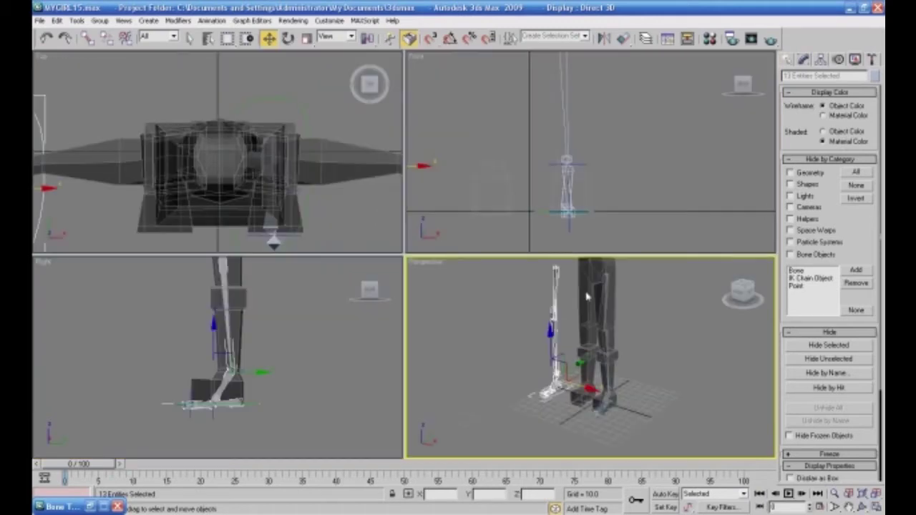
right_click(524, 241)
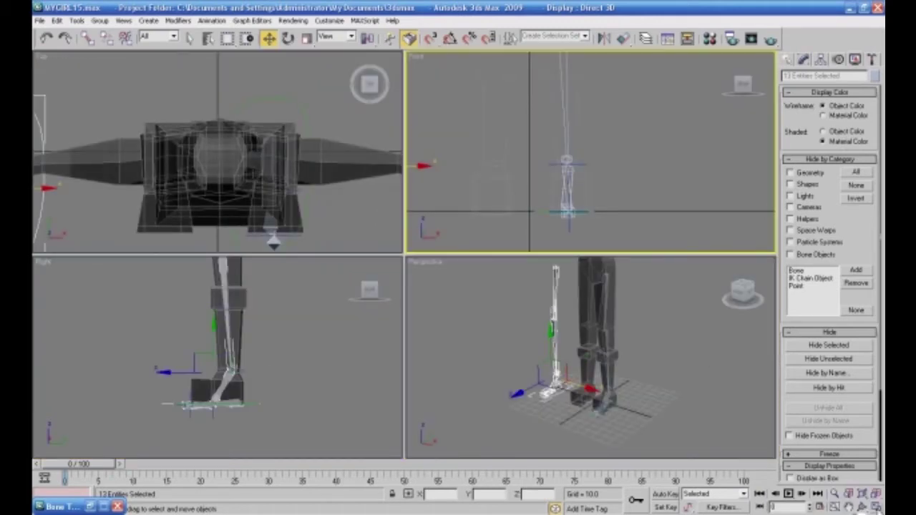
left_click(877, 507)
scroll(561, 346, "down", 5)
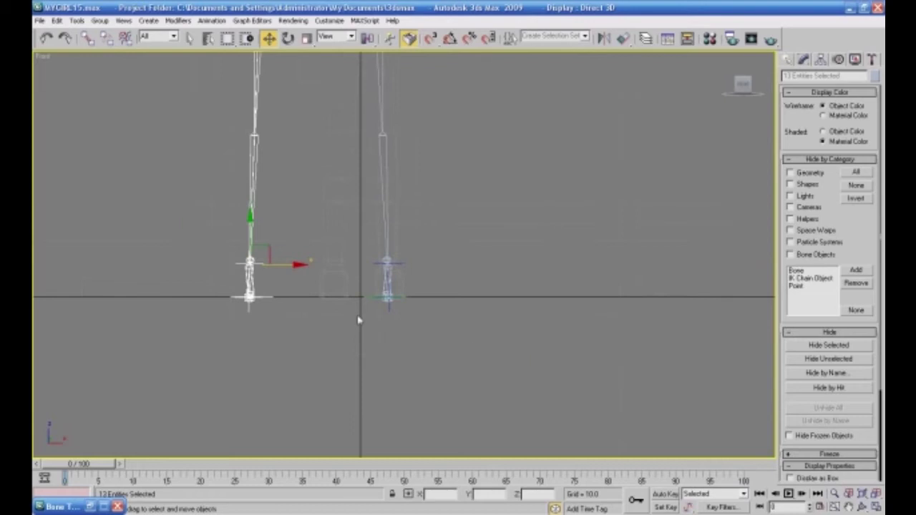
left_click_drag(296, 264, 382, 265)
middle_click_drag(473, 188, 515, 302)
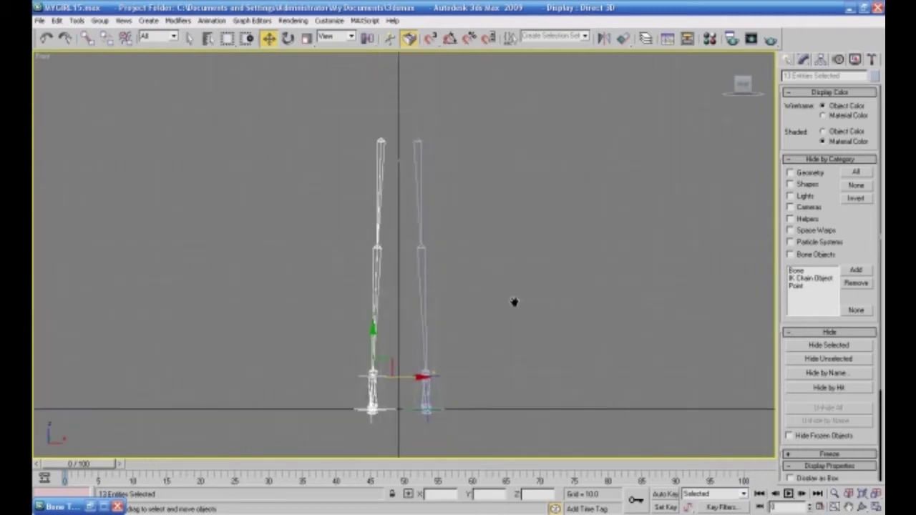
left_click_drag(417, 378, 417, 377)
left_click(420, 379)
left_click(486, 381)
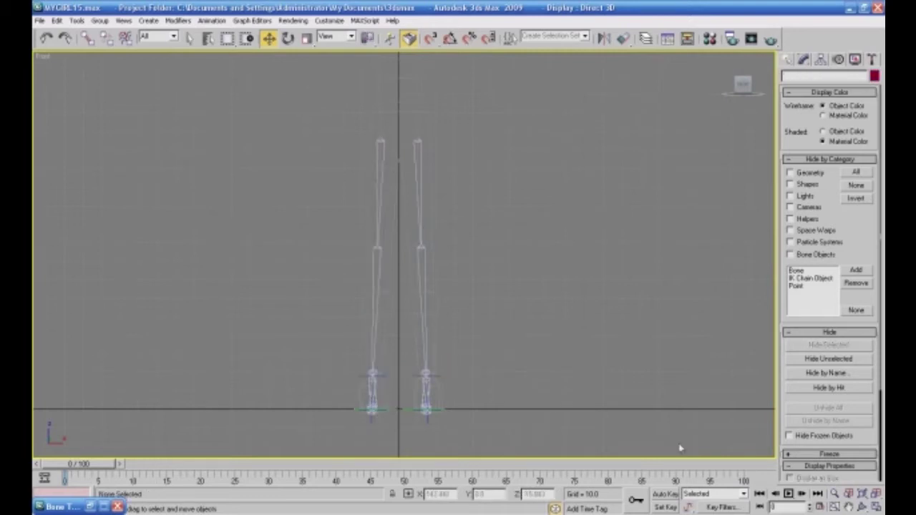
- Hide the geometry category again and maximize the Perspective view on the two leg rigs
left_click(876, 507)
left_click(651, 426)
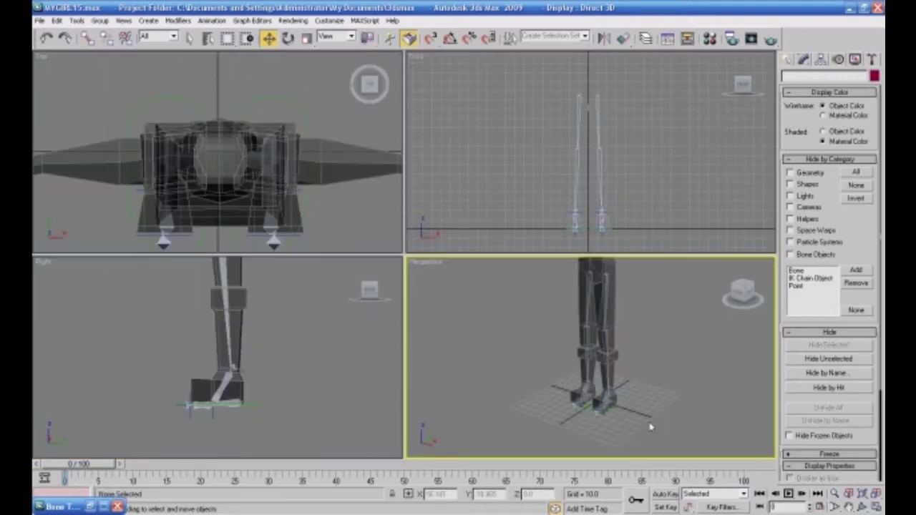
left_click(790, 172)
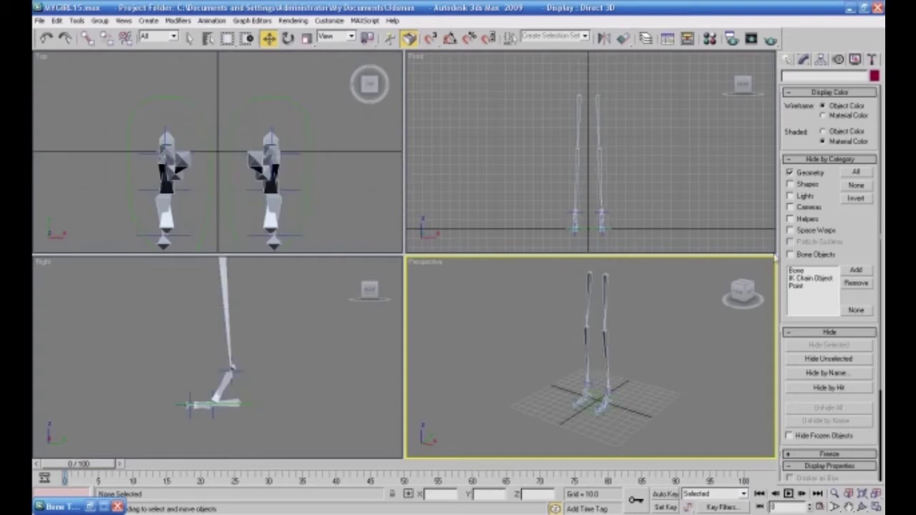
left_click(875, 506)
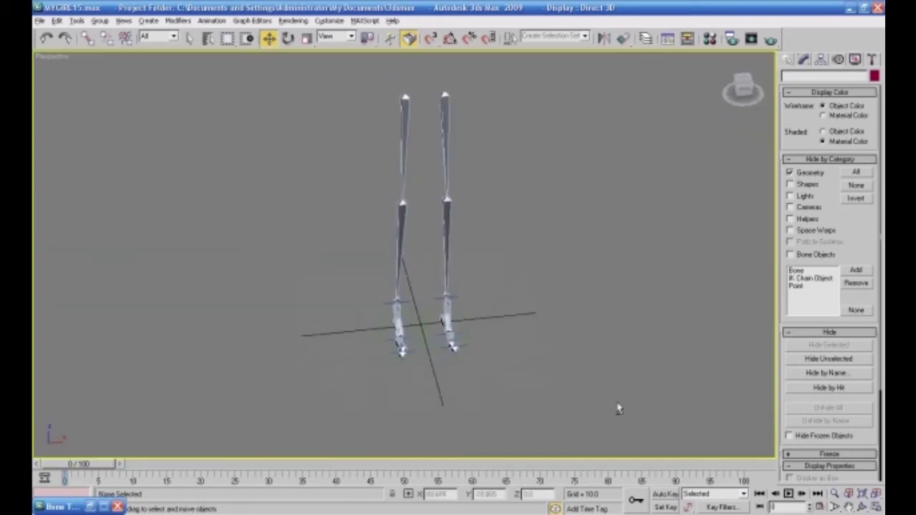
- Test both legs by moving their oval foot controls, undoing each move
left_click(416, 350)
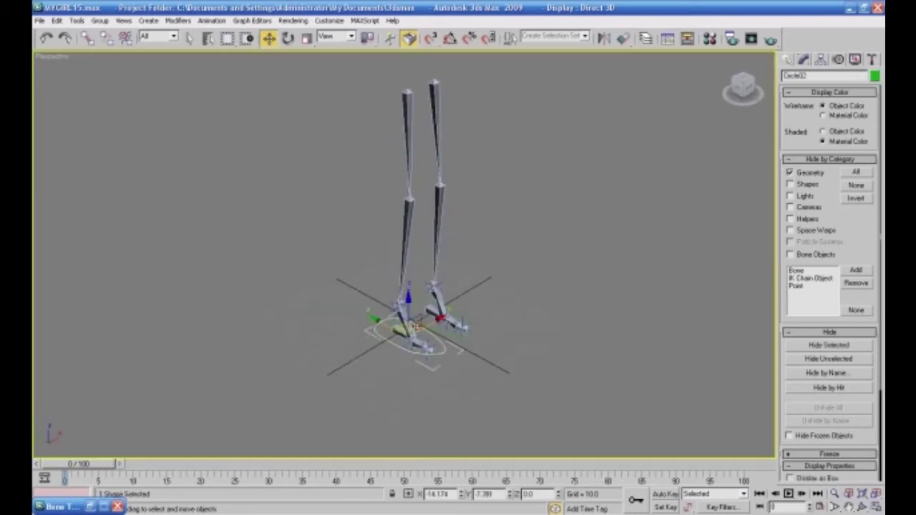
middle_click_drag(409, 365, 486, 388, "alt")
left_click_drag(421, 342, 435, 281)
key("ctrl+z")
middle_click_drag(494, 290, 438, 331, "alt")
left_click(413, 366)
middle_click_drag(515, 384, 448, 366, "alt")
left_click_drag(409, 341, 382, 266)
key("ctrl+z")
left_click(484, 280)
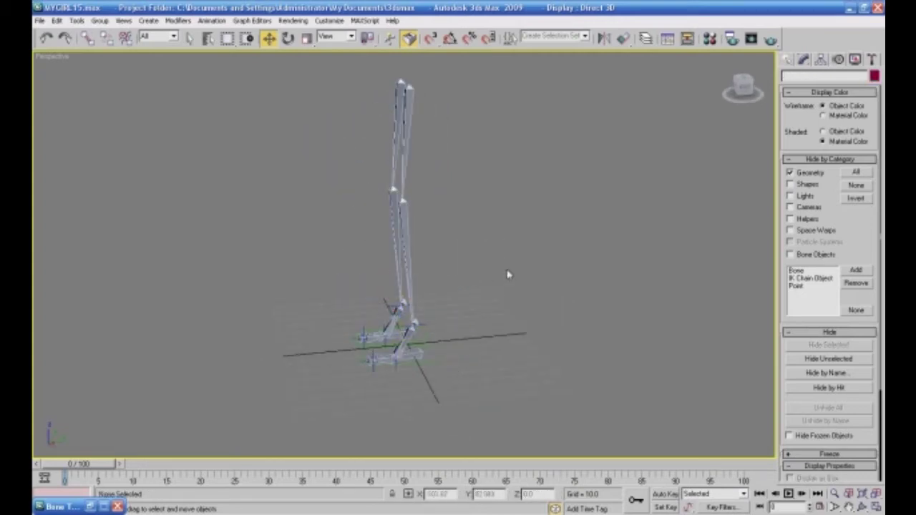
- Apply an Attribute Holder modifier to the original leg's oval foot control, Circle01
left_click(433, 363)
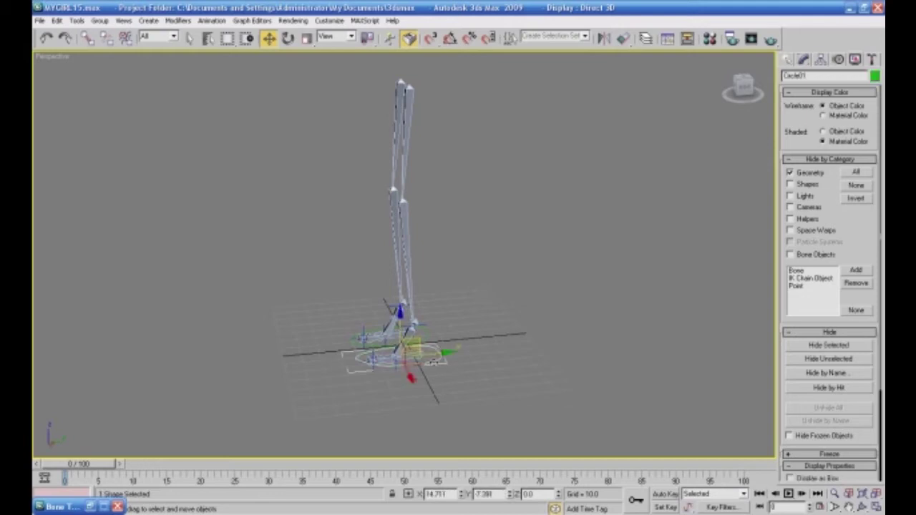
left_click(804, 61)
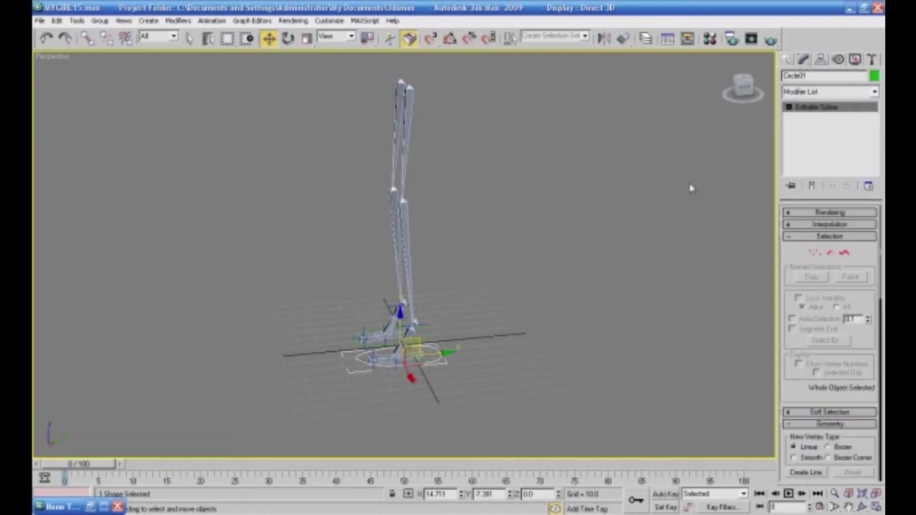
left_click(788, 237)
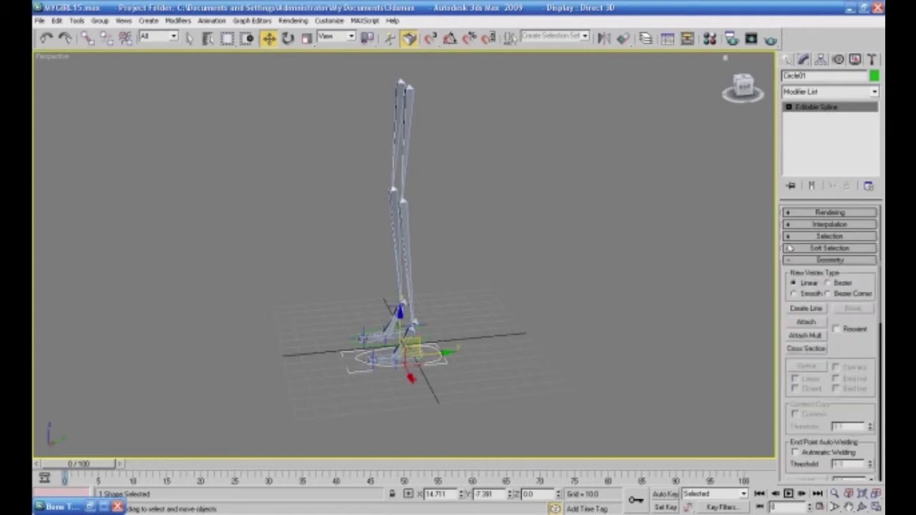
left_click(791, 260)
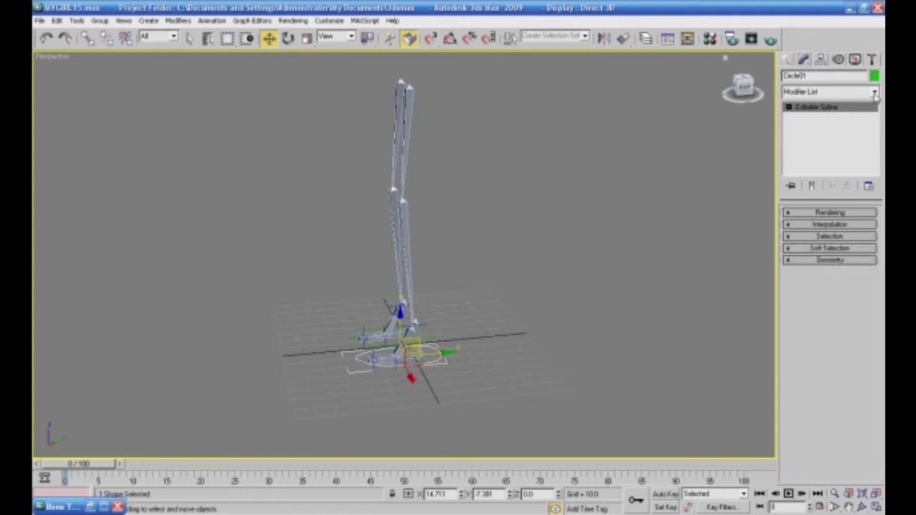
left_click(874, 94)
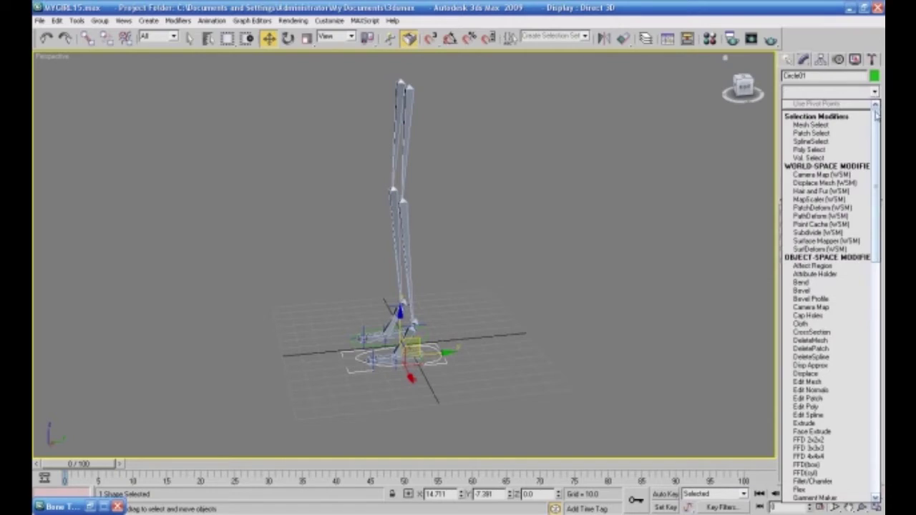
scroll(870, 150, "down", 2)
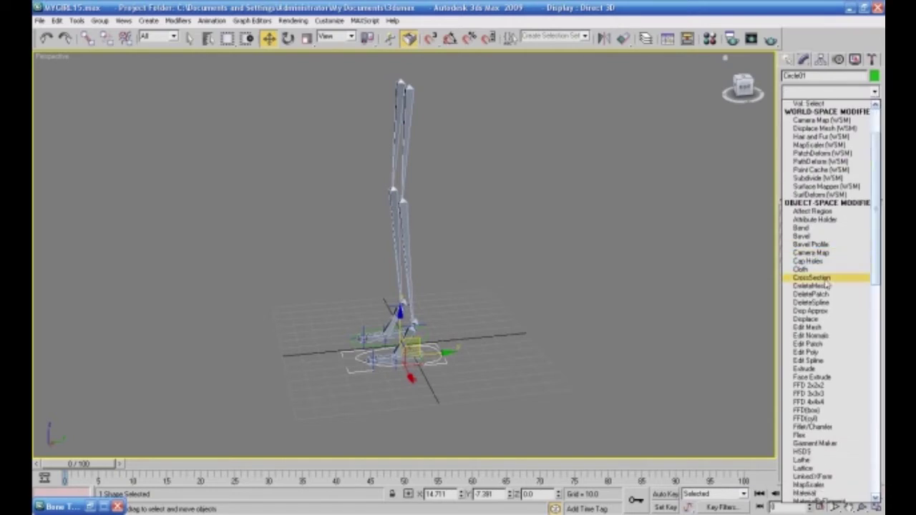
left_click(824, 220)
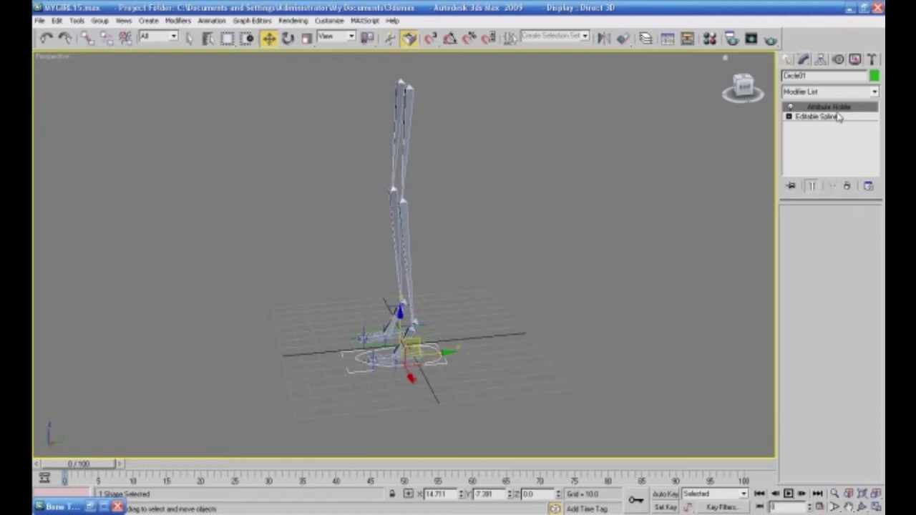
- Open the Parameter Editor beside the legs and set Add to Type to Selected Object's Current Modifier
left_click(212, 20)
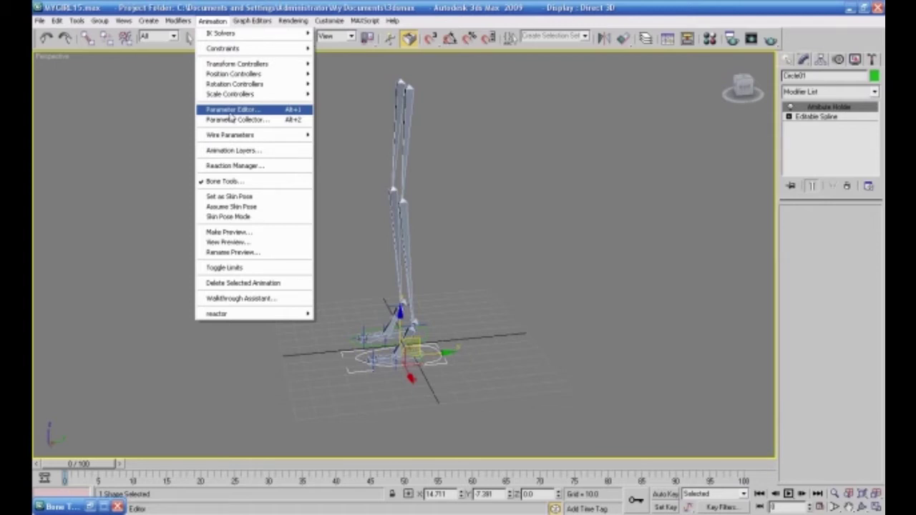
left_click(231, 111)
left_click_drag(460, 70, 587, 68)
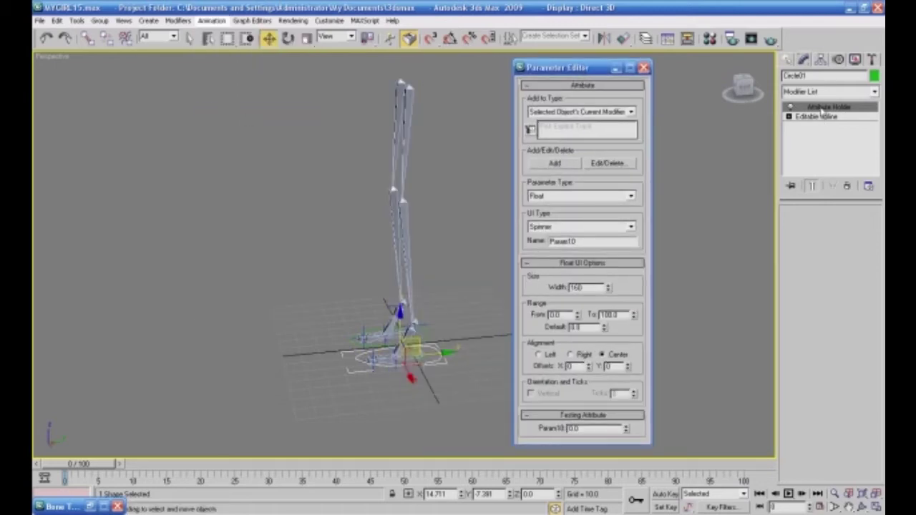
left_click(631, 113)
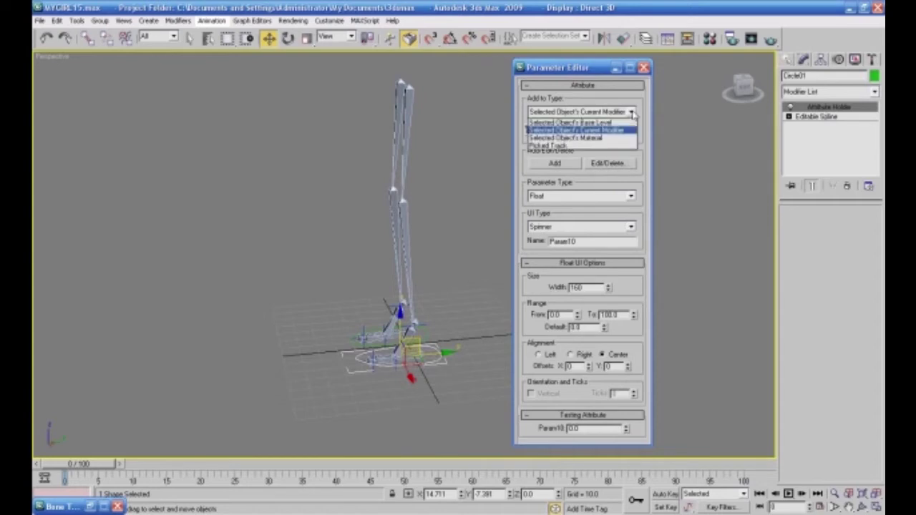
left_click(619, 132)
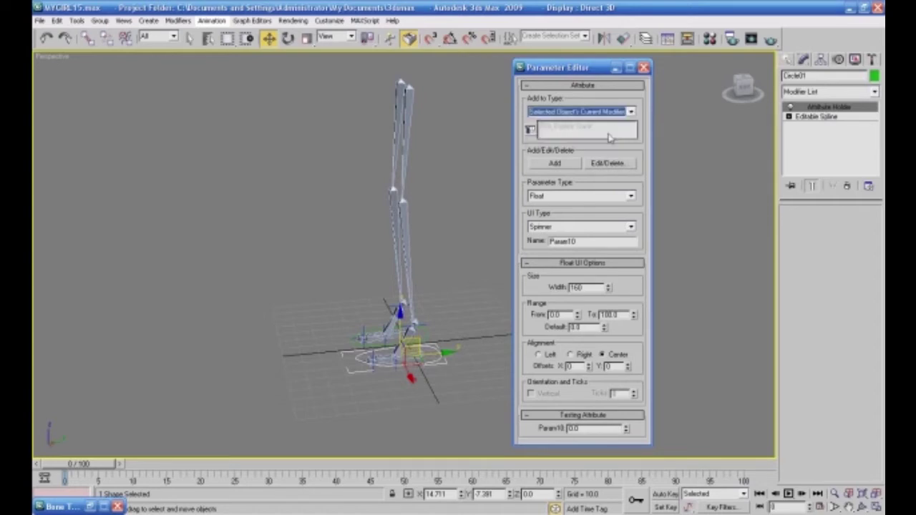
- Add a Float spinner attribute named Foot Controller, ranging from -10 to 10, to Circle01's Attribute Holder, and close the Parameter Editor
double_click(569, 315)
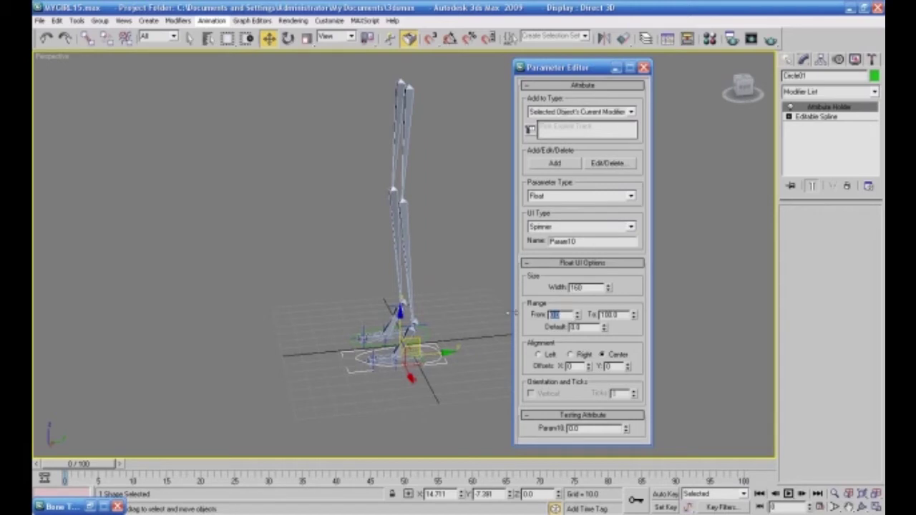
type("-10")
double_click(620, 315)
type("1")
left_click_drag(586, 242, 517, 244)
type("Fist")
type(" Controller")
left_click(555, 163)
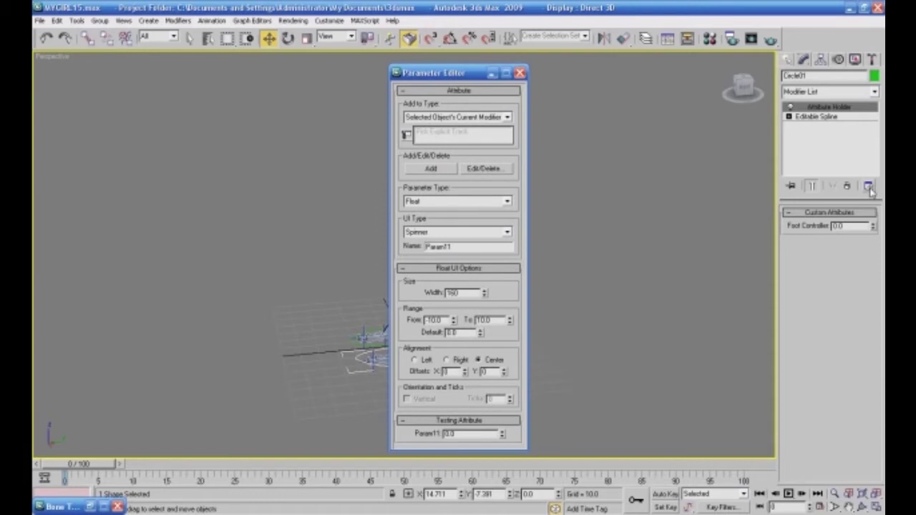
left_click(520, 72)
- Test Circle01's Foot Controller spinner, reset it to zero, and deselect the control
left_click_drag(873, 227, 867, 106)
right_click(867, 108)
left_click(542, 305)
scroll(556, 313, "up", 5)
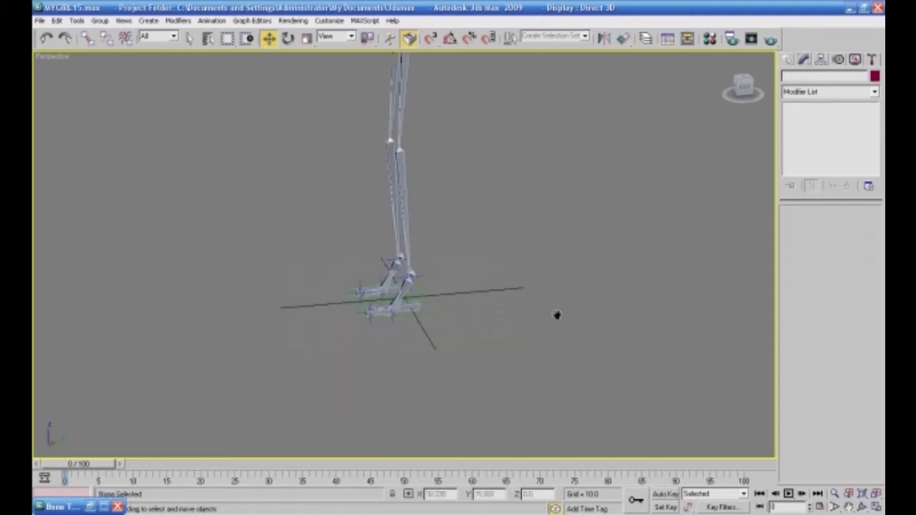
- Select the reverse-foot heel bone and set the reference coordinate system to Gimbal for both the Move and Rotate tools
left_click(350, 37)
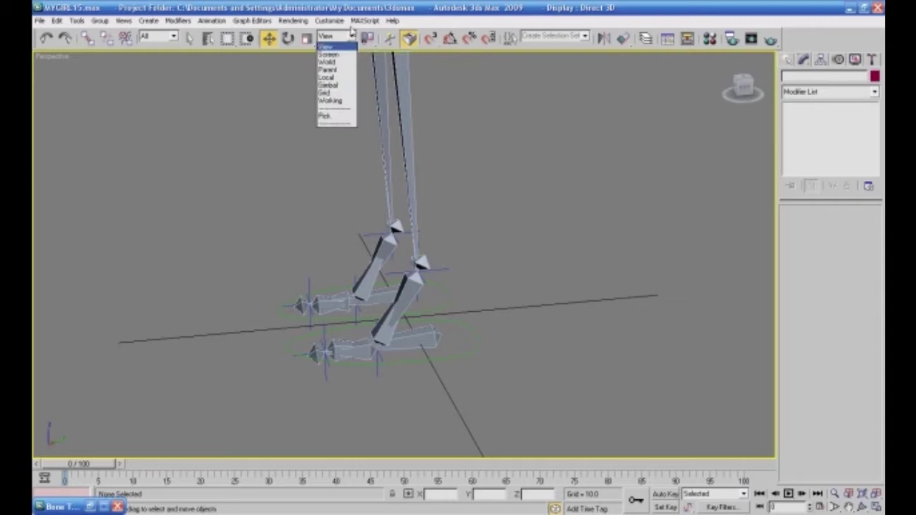
left_click(337, 92)
left_click(424, 335)
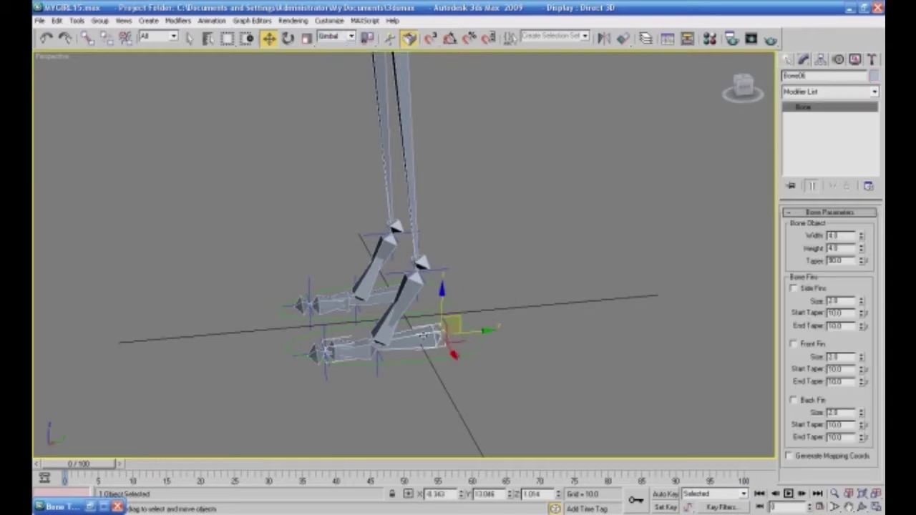
left_click(287, 40)
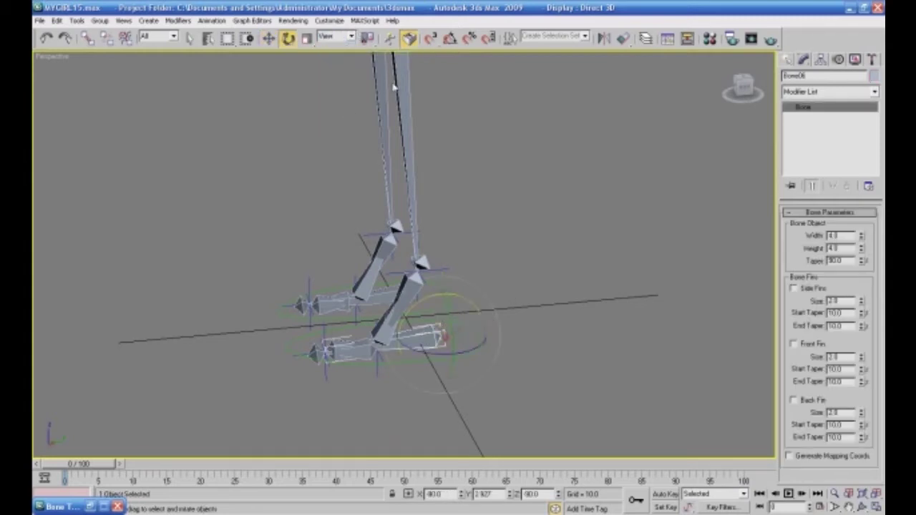
left_click(340, 36)
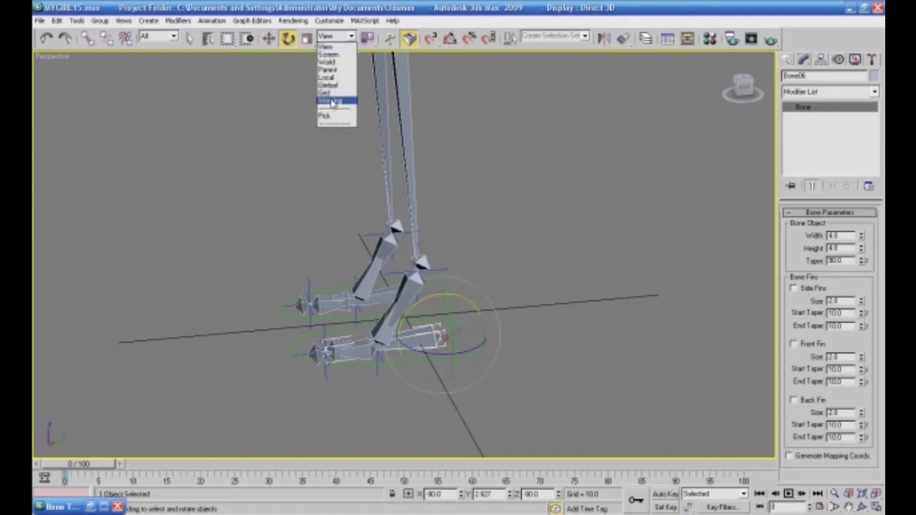
left_click(333, 87)
middle_click_drag(536, 262, 508, 320, "alt")
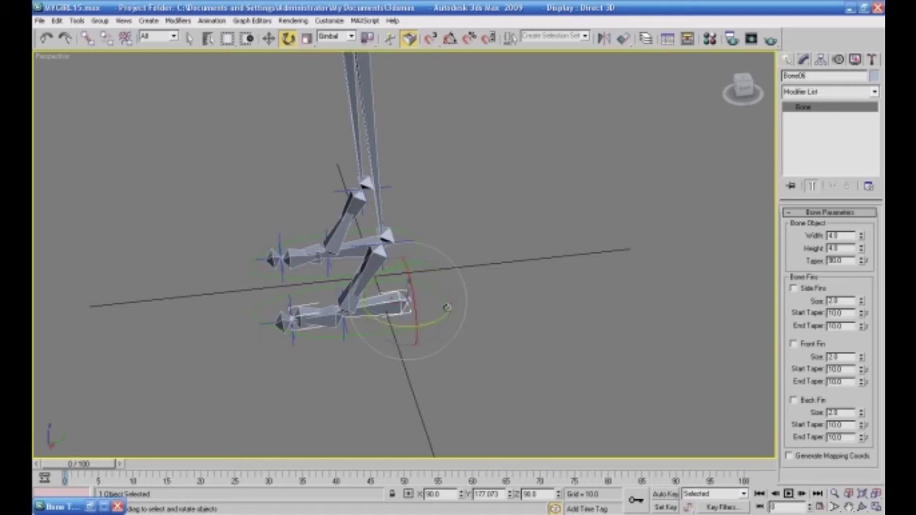
- Examine the Gimbal rotation axes of the near foot's reverse-foot bones, cancelling any trial rotation
left_click(326, 323)
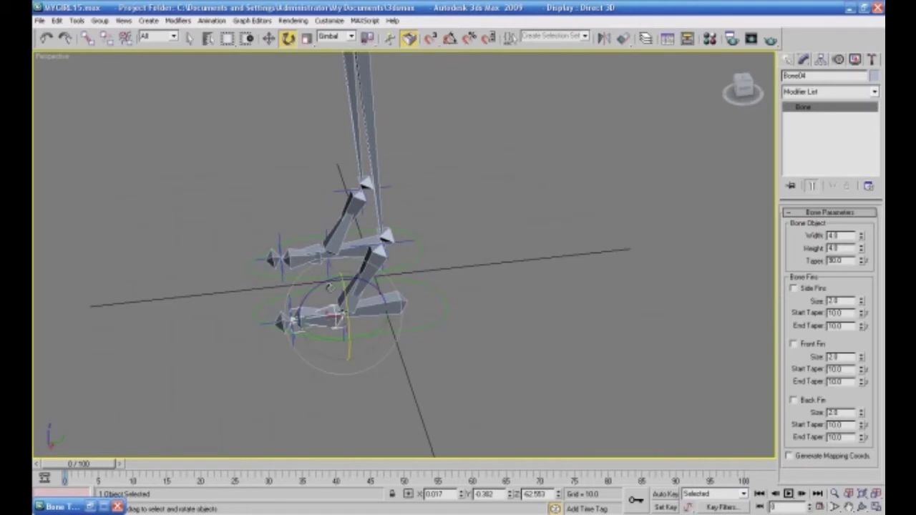
left_click(422, 276)
left_click(354, 304)
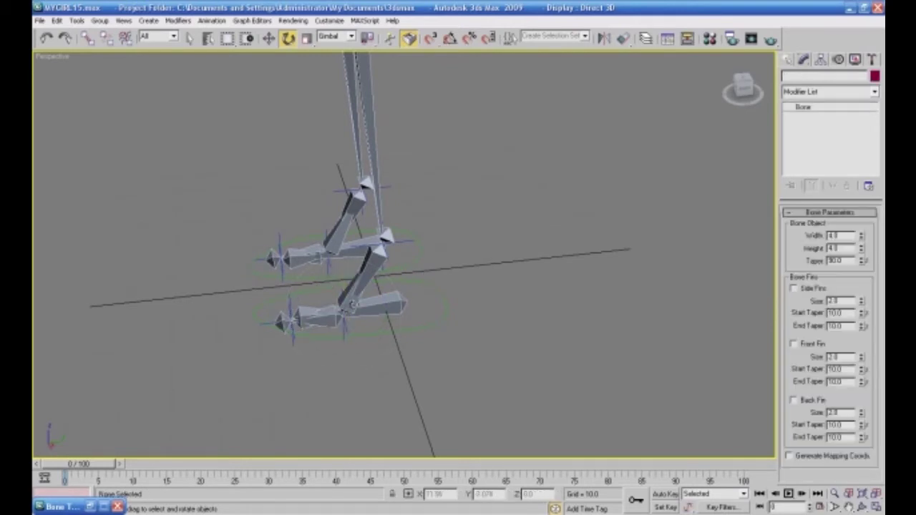
mouse_move(333, 277)
left_mouse_down()
mouse_move(352, 279)
mouse_move(343, 278)
left_mouse_up()
right_click(342, 278)
left_click(439, 351)
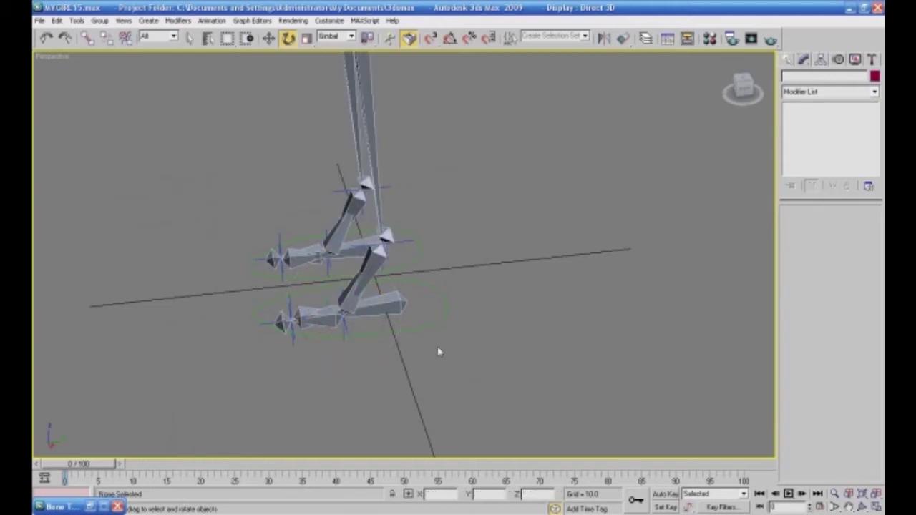
left_click(385, 304)
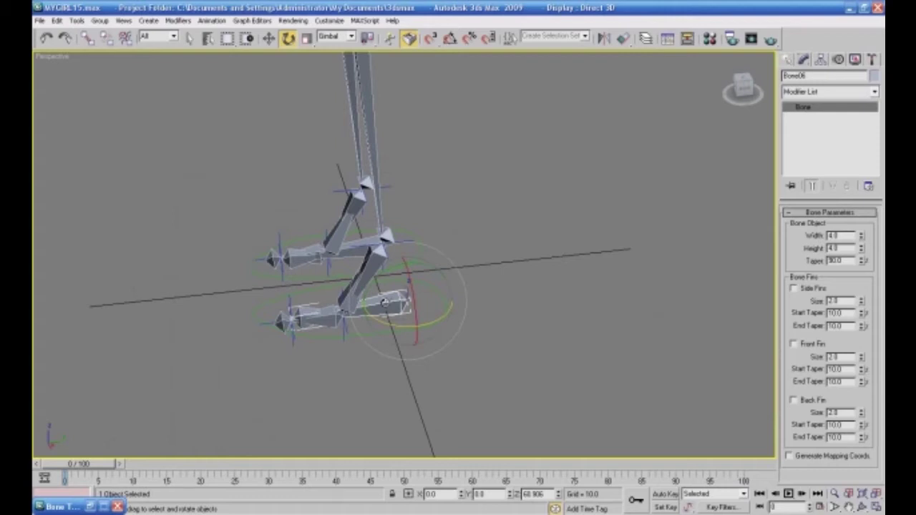
left_click(425, 214)
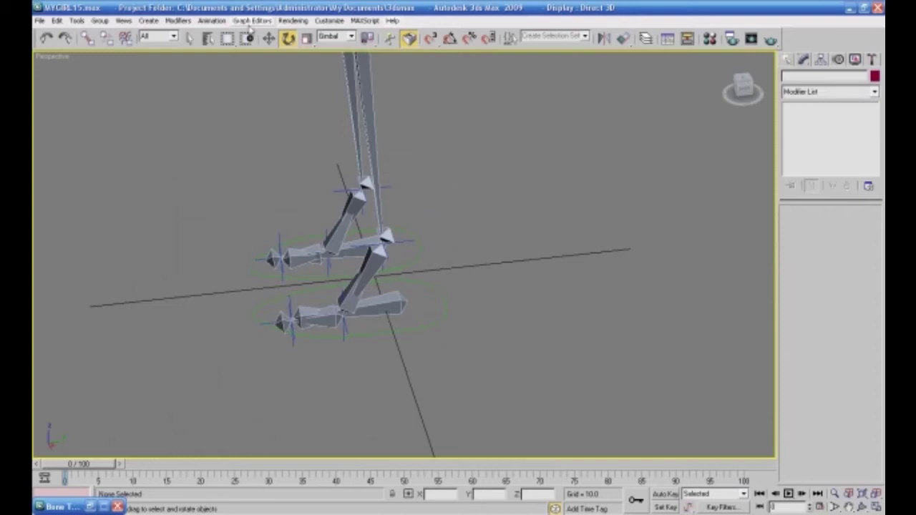
- Set up the Reaction Manager with Circle01's Foot Controller driving Bone19's Y Rotation and the Z Rotations of Bone20 and Bone21
left_click(212, 21)
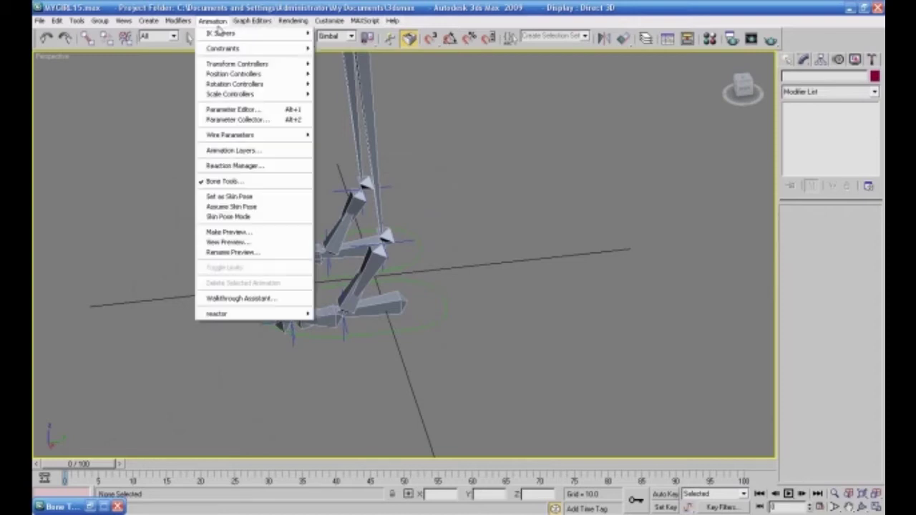
left_click(236, 166)
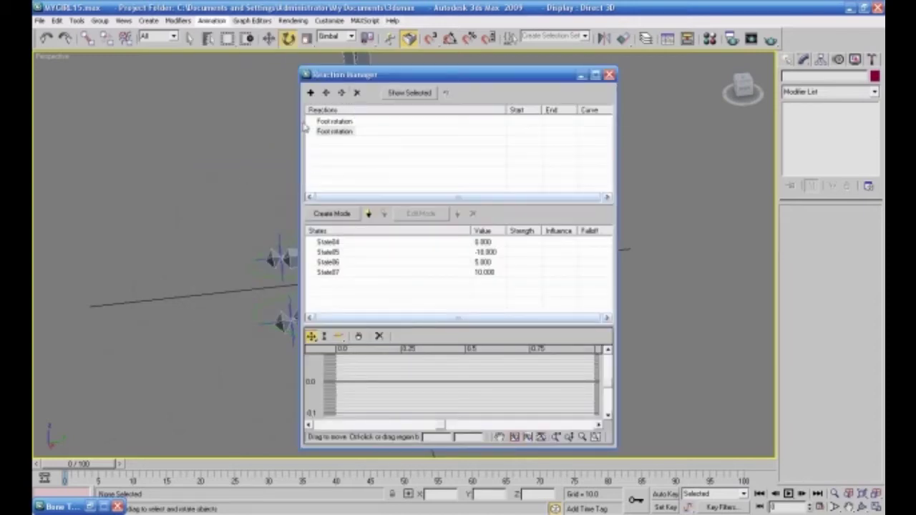
left_click_drag(295, 122, 435, 123)
left_click_drag(479, 75, 580, 71)
left_click(576, 117)
left_click(593, 89)
left_click(577, 119)
left_click(593, 89)
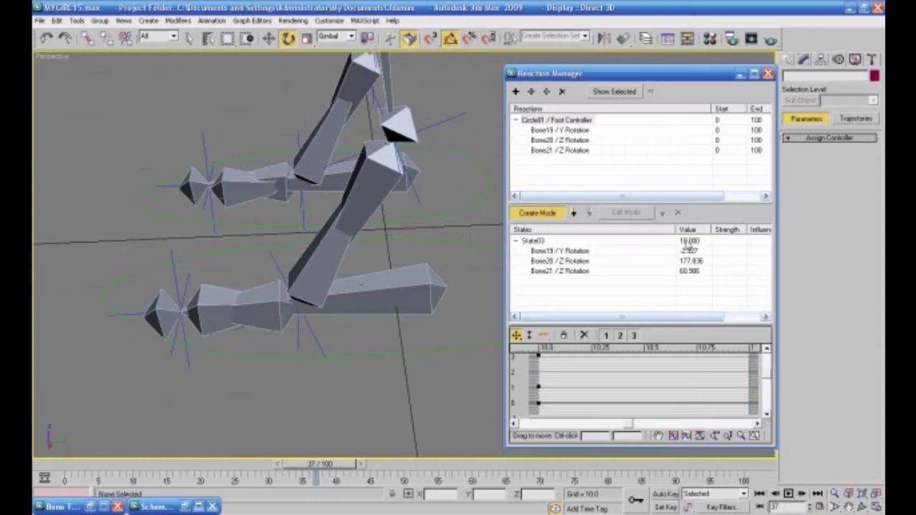
- Leave Create Mode and delete the initial state at value 10 from the Foot Controller reaction
left_click(546, 214)
left_click(541, 241)
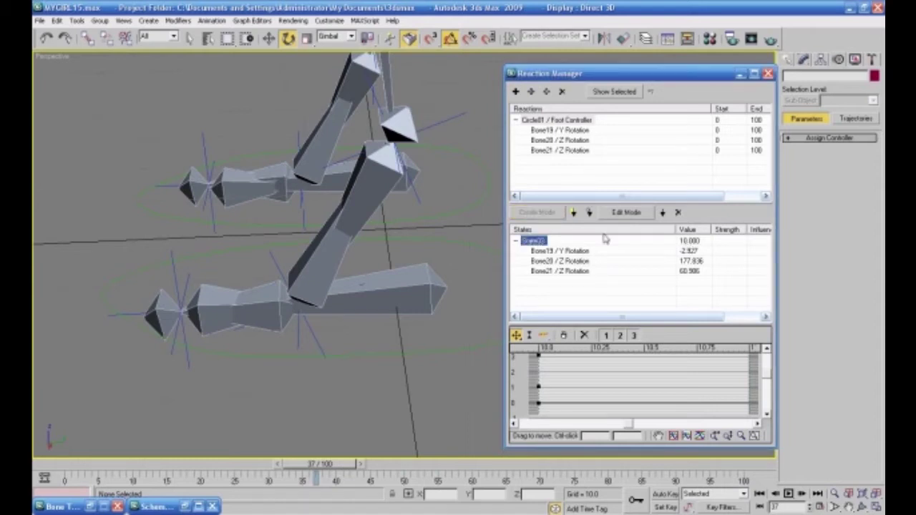
left_click(678, 212)
- With Circle01's Foot Controller at 0, create a reaction state from the foot's rest pose in Create Mode
left_click(452, 342)
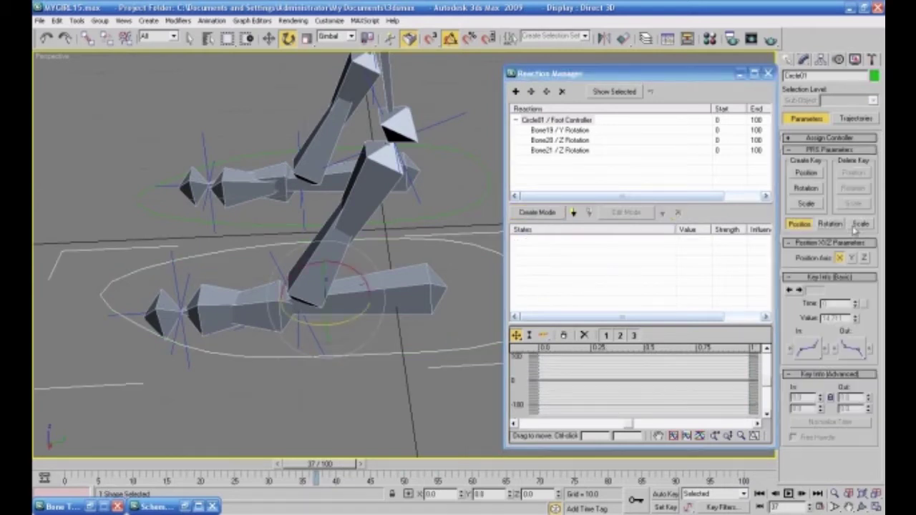
left_click(804, 60)
right_click(874, 227)
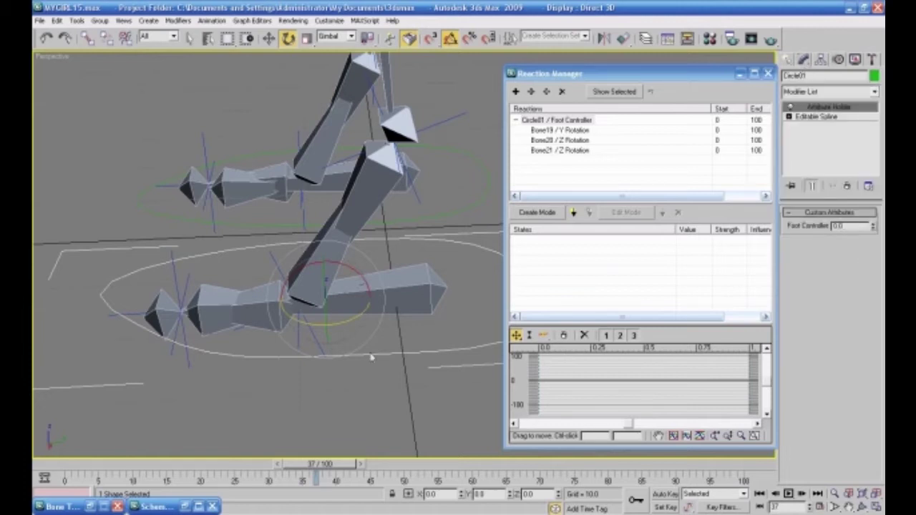
left_click(538, 213)
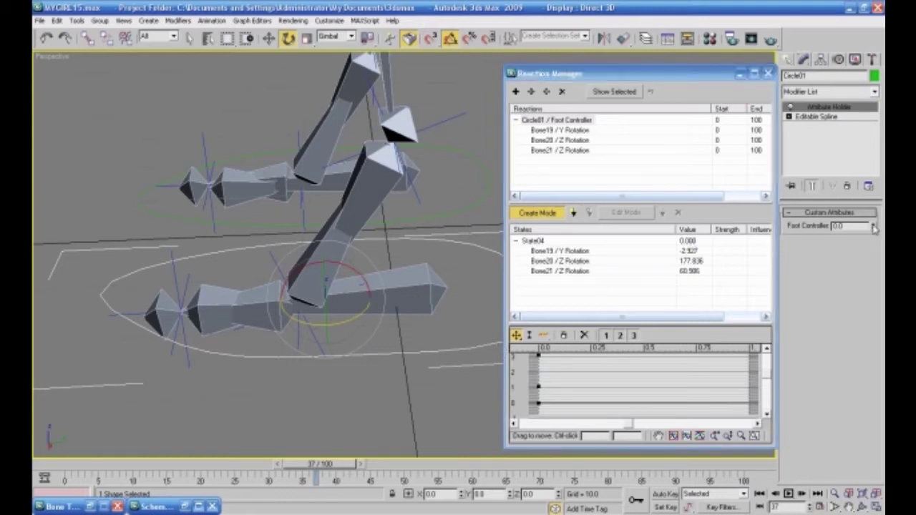
- Rotate the heel bone Bone19 45 degrees on Y and record the pose as a state at Foot Controller -10
left_click(419, 281)
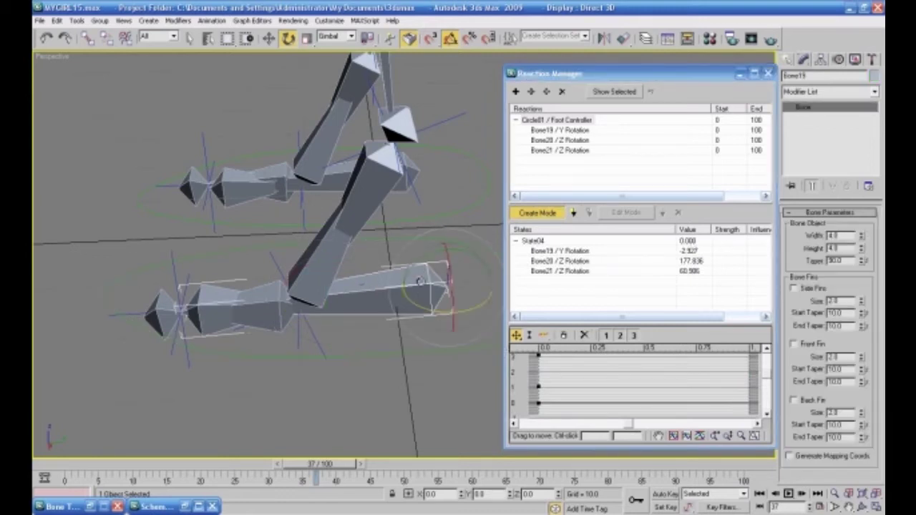
left_click_drag(433, 248, 464, 262)
left_click(573, 214)
left_click(542, 214)
- Set Circle01's Foot Controller to 5, rotate Bone21 to about 80.9 degrees on Z, and record the pose as a new state
left_click(391, 350)
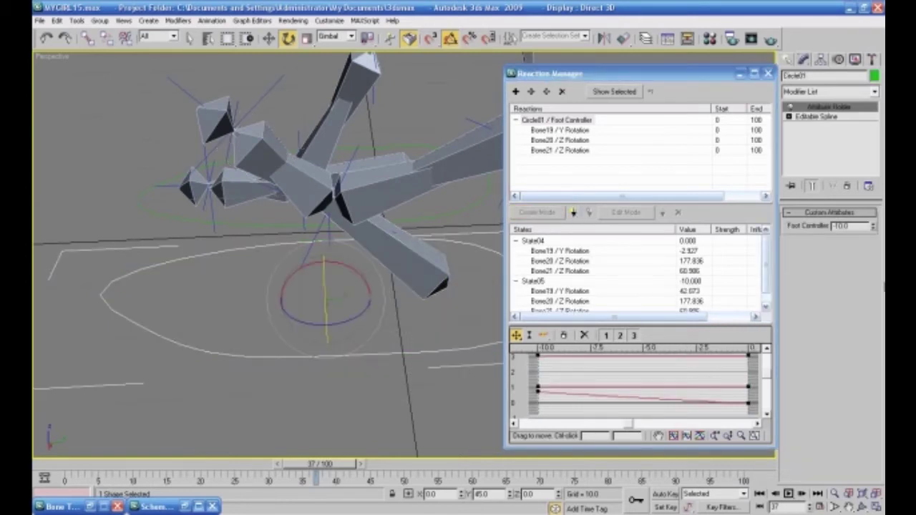
right_click(873, 230)
mouse_move(866, 226)
left_mouse_down()
mouse_move(865, 295)
mouse_move(871, 207)
mouse_move(866, 226)
left_mouse_up()
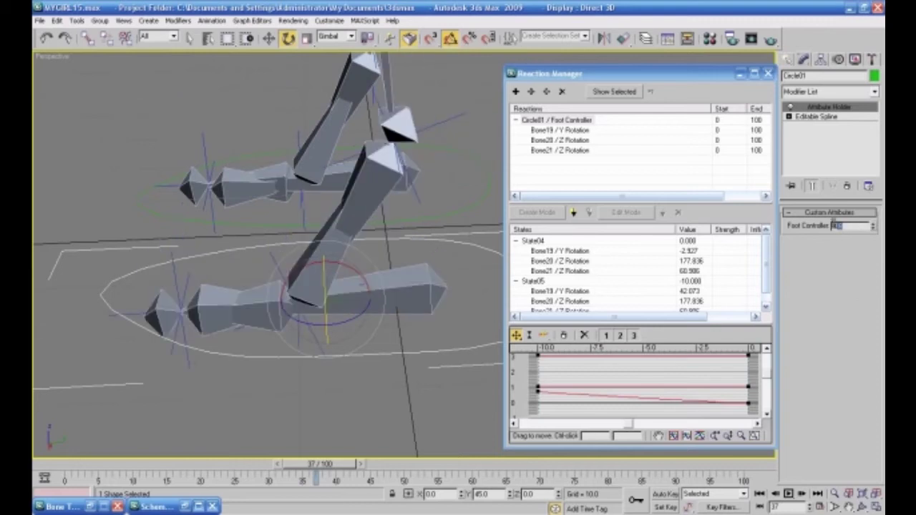
type("5")
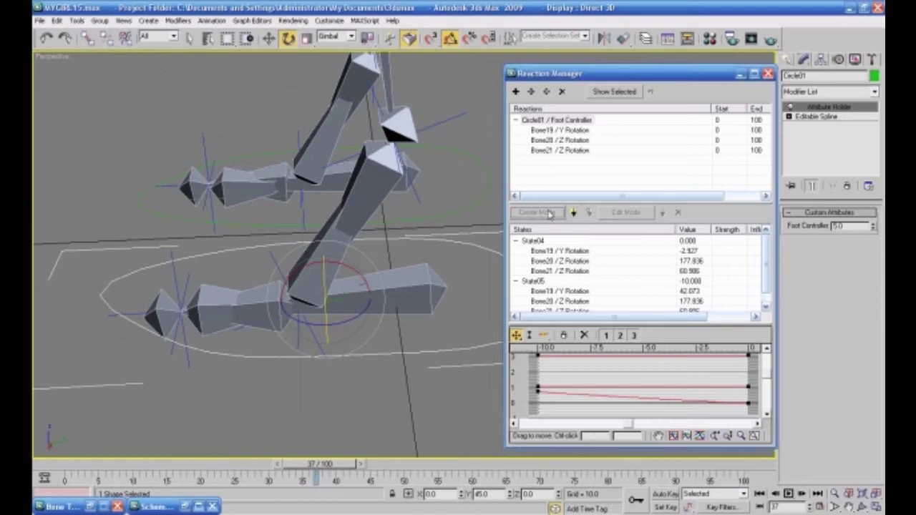
left_click(551, 120)
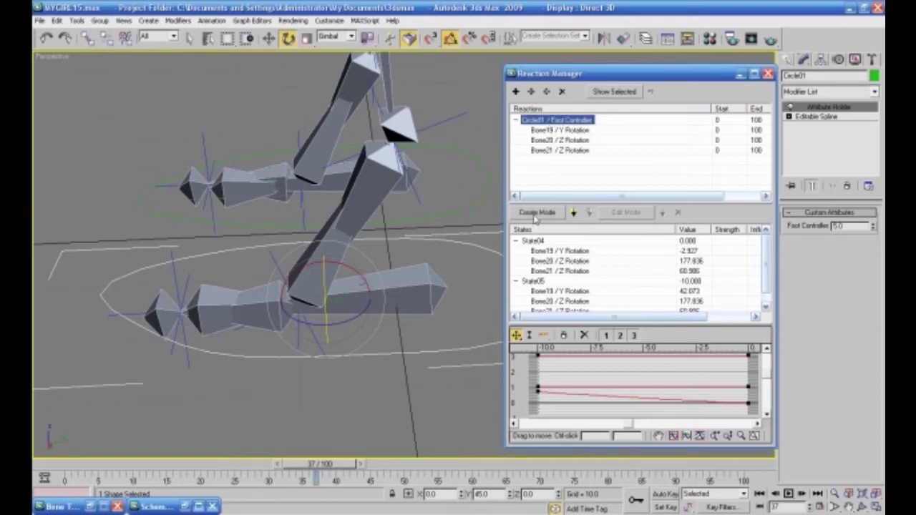
left_click(537, 212)
left_click(307, 372)
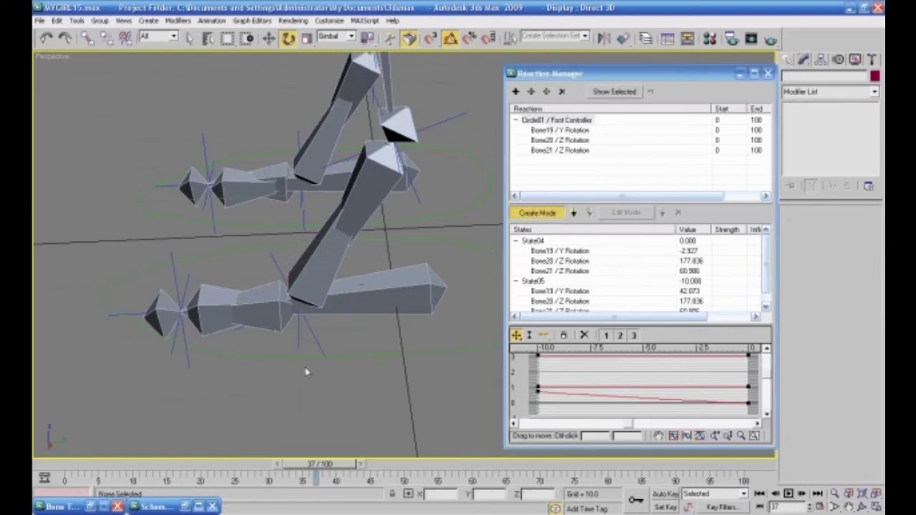
left_click(313, 288)
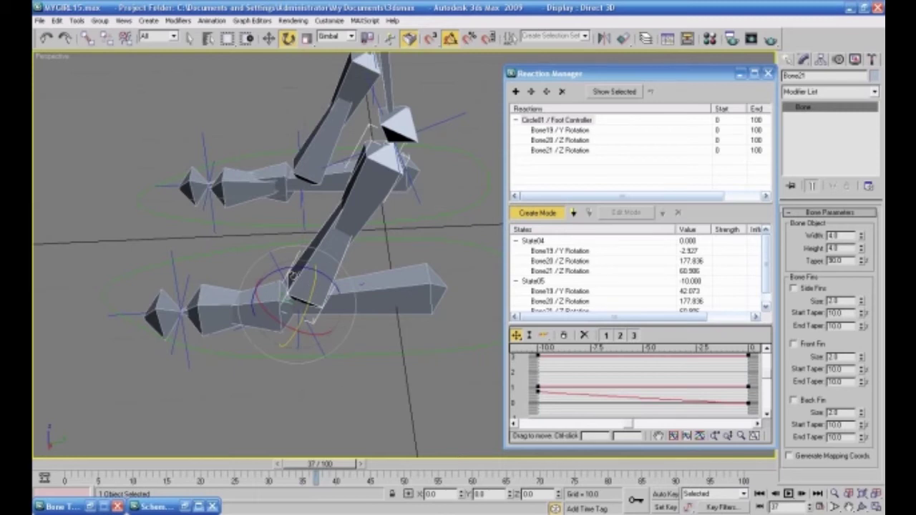
left_click_drag(291, 269, 323, 271)
left_click(574, 214)
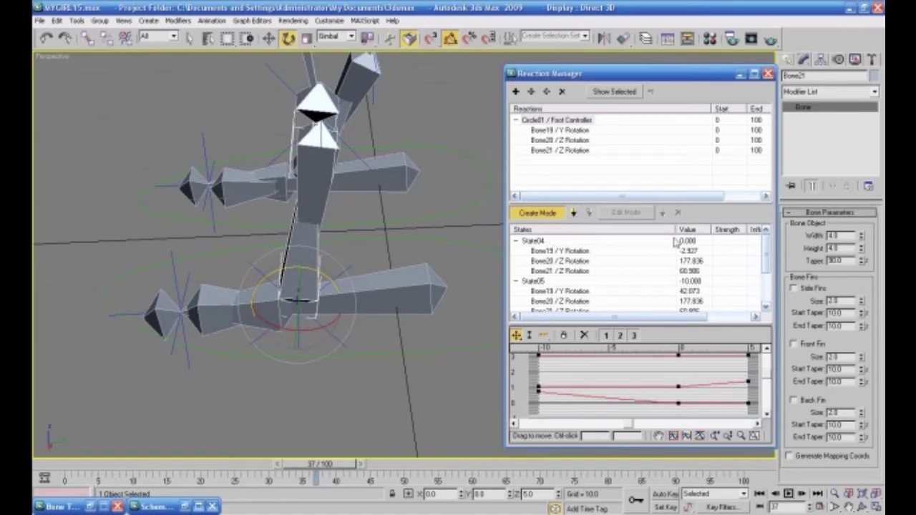
- Rotate the toe bone Bone20 by -40 degrees on Z and record the pose as a new state at Foot Controller 10
left_click(538, 283)
left_click_drag(767, 259, 767, 288)
left_click(533, 272)
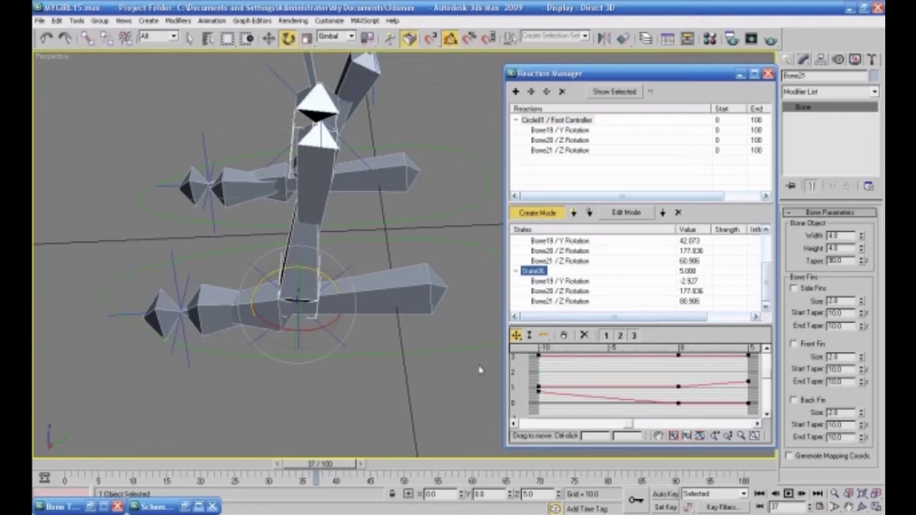
left_click(485, 340)
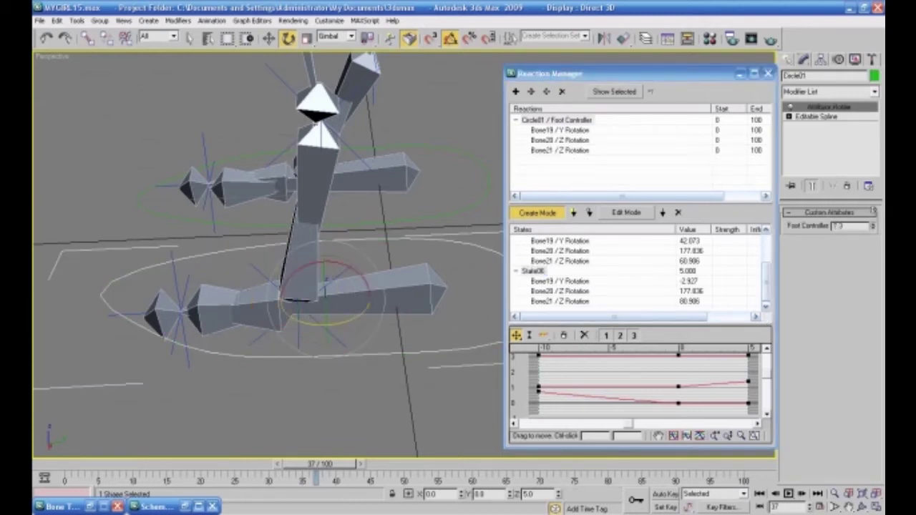
left_click(222, 365)
left_click(211, 326)
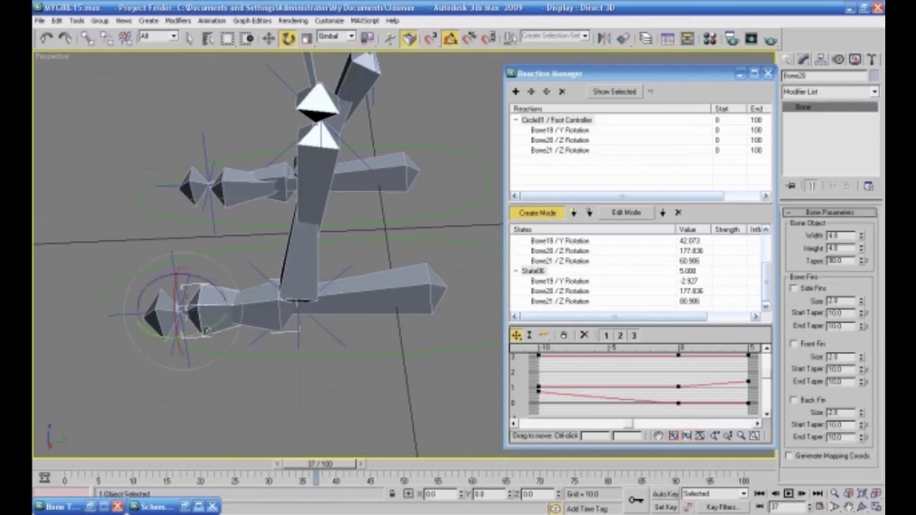
left_click_drag(191, 278, 172, 265)
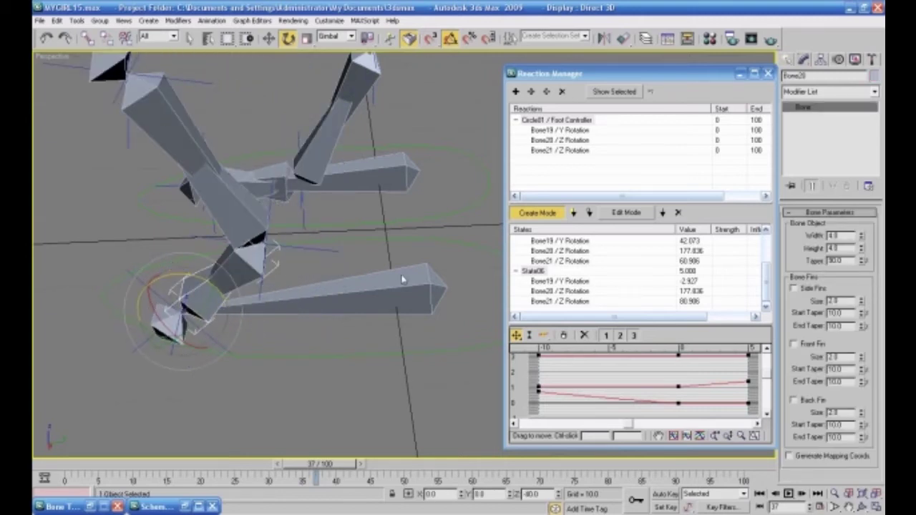
left_click(664, 213)
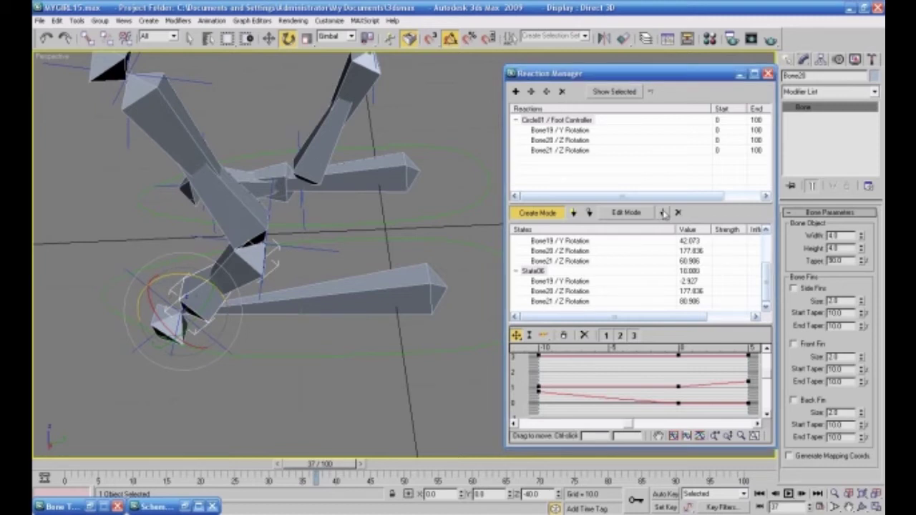
left_click(573, 213)
left_click(540, 214)
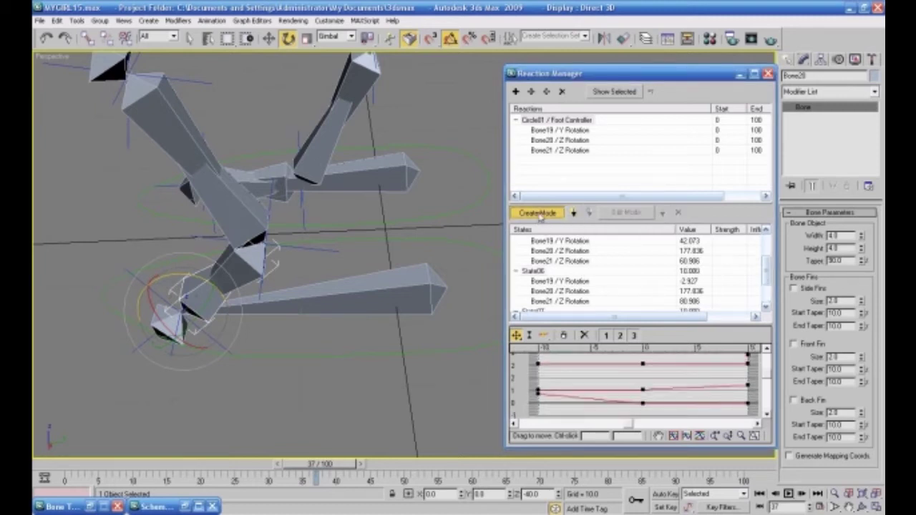
- Try Circle01's Foot Controller on the recorded foot roll and delete State07, the last state in the list
left_click(439, 348)
mouse_move(871, 228)
left_mouse_down()
mouse_move(871, 201)
mouse_move(873, 226)
left_mouse_up()
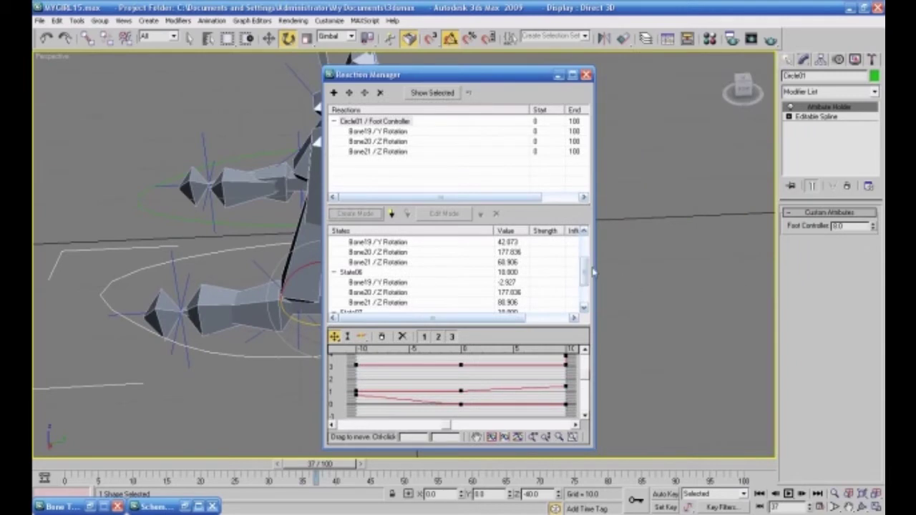
scroll(593, 272, "down", 2)
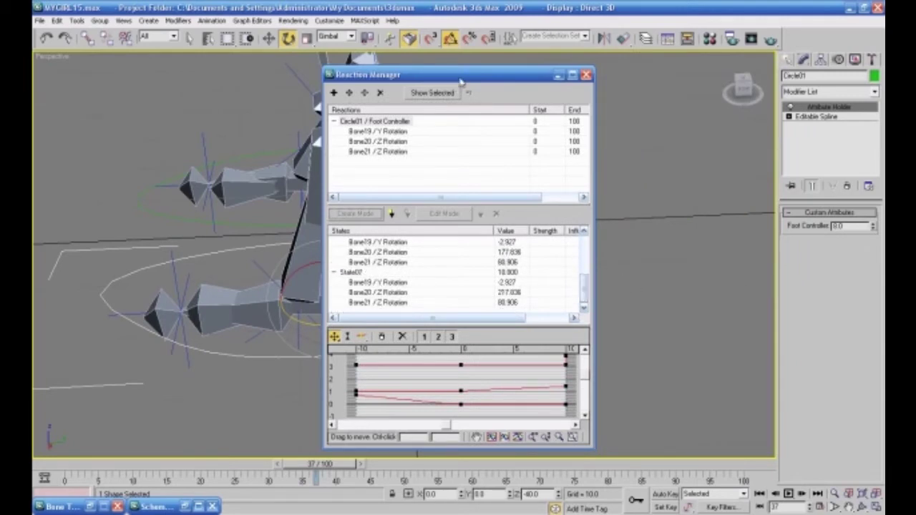
left_click_drag(462, 80, 592, 78)
left_click(481, 269)
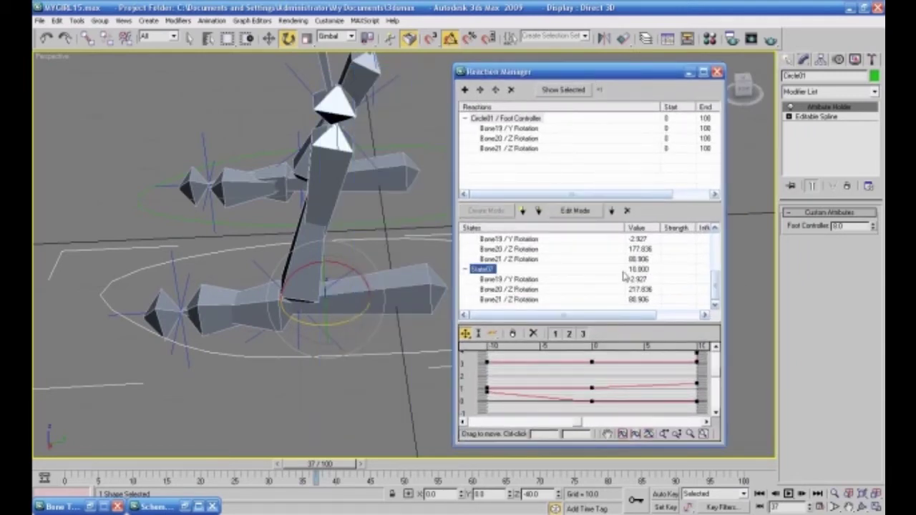
left_click(628, 211)
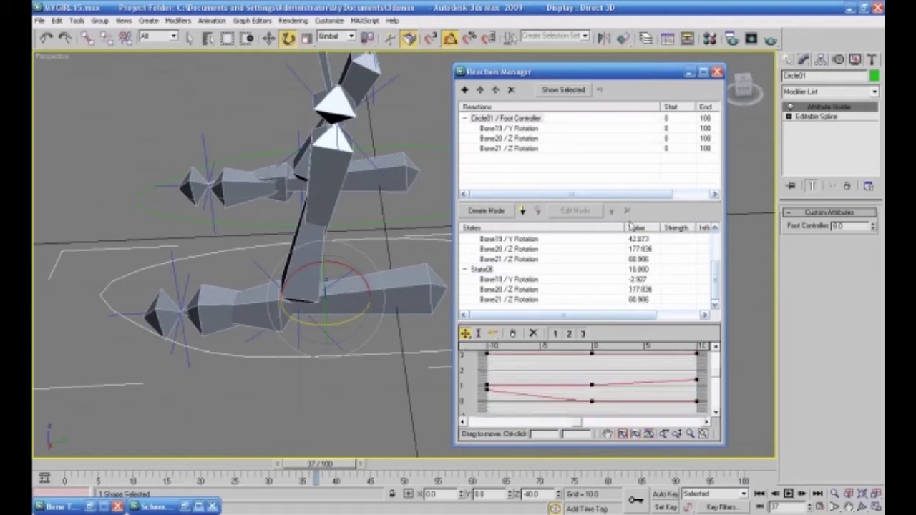
- With Circle01's Foot Controller at 10, rotate Bone20 by -25 degrees on Z and record the pose as a new state
left_click(398, 353)
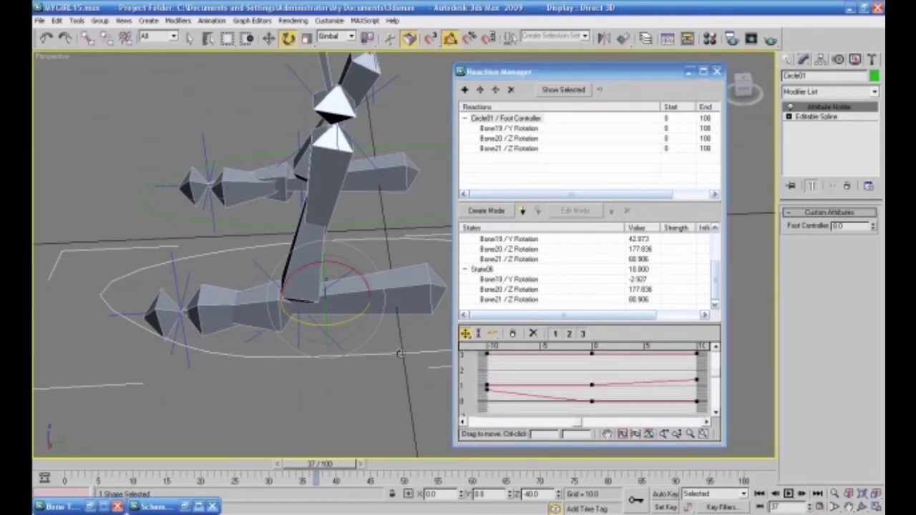
left_click(491, 212)
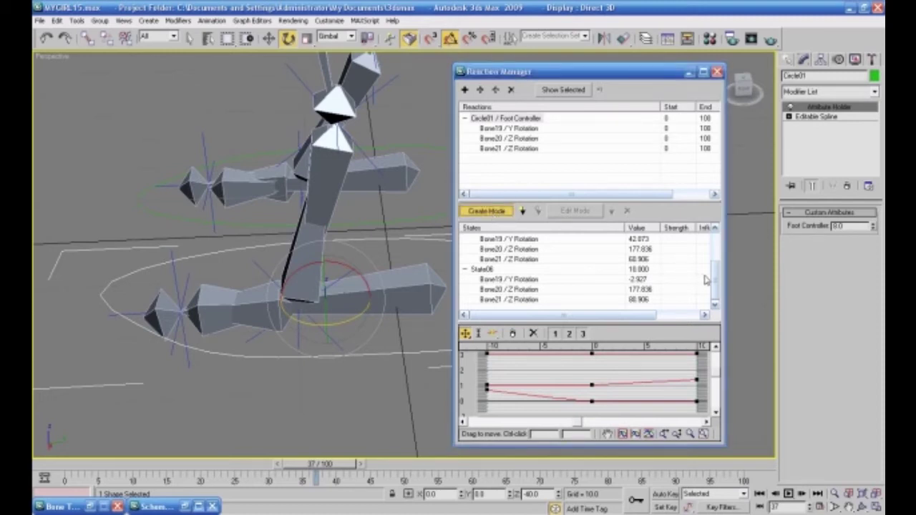
left_click(405, 380)
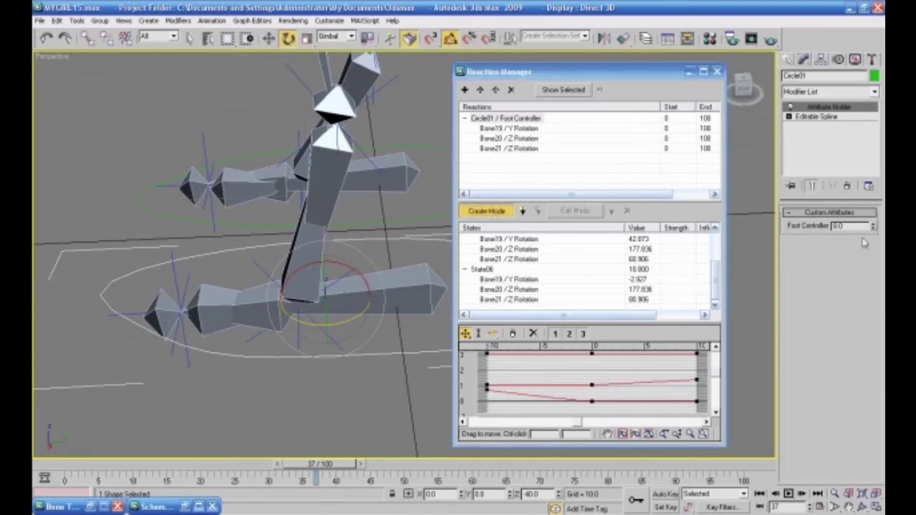
left_click_drag(873, 226, 864, 176)
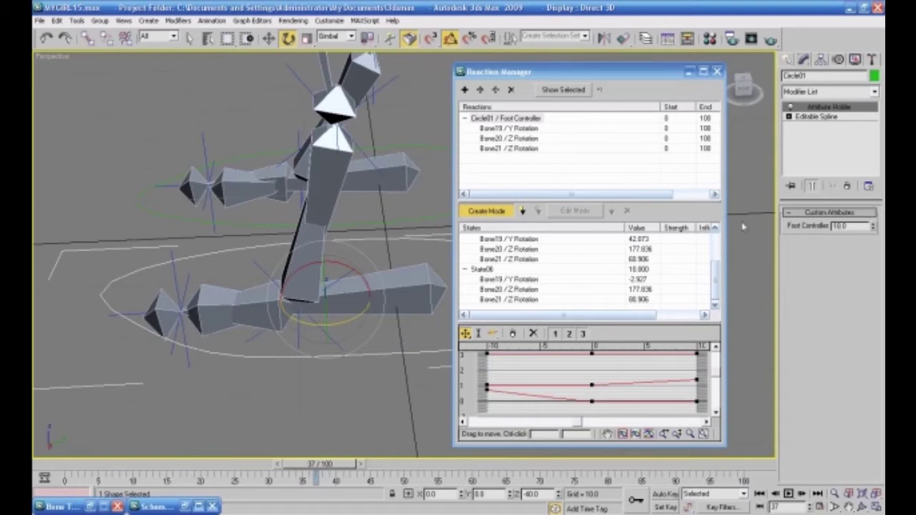
left_click(239, 427)
left_click(211, 328)
left_click_drag(212, 289, 202, 278)
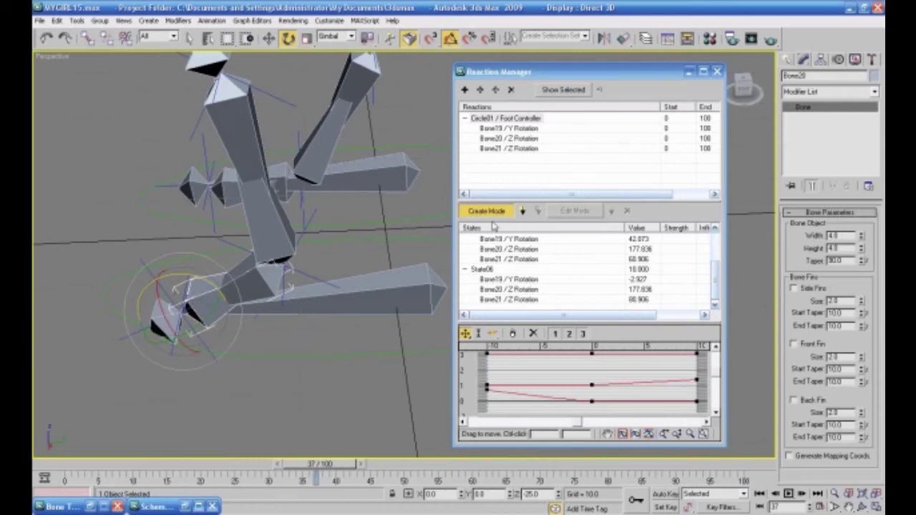
left_click(523, 212)
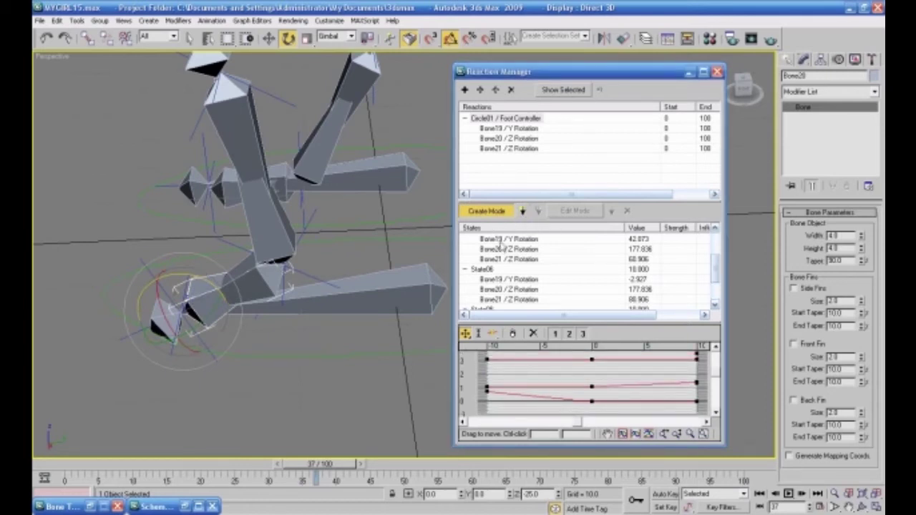
left_click(500, 213)
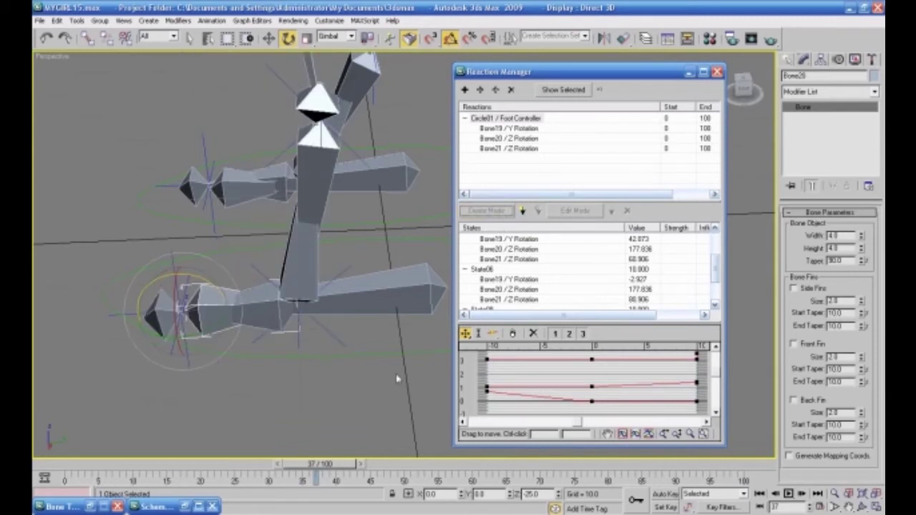
- Test the foot roll by lowering Circle01's Foot Controller, and undo the test change
left_click(421, 345)
left_click_drag(872, 227, 875, 283)
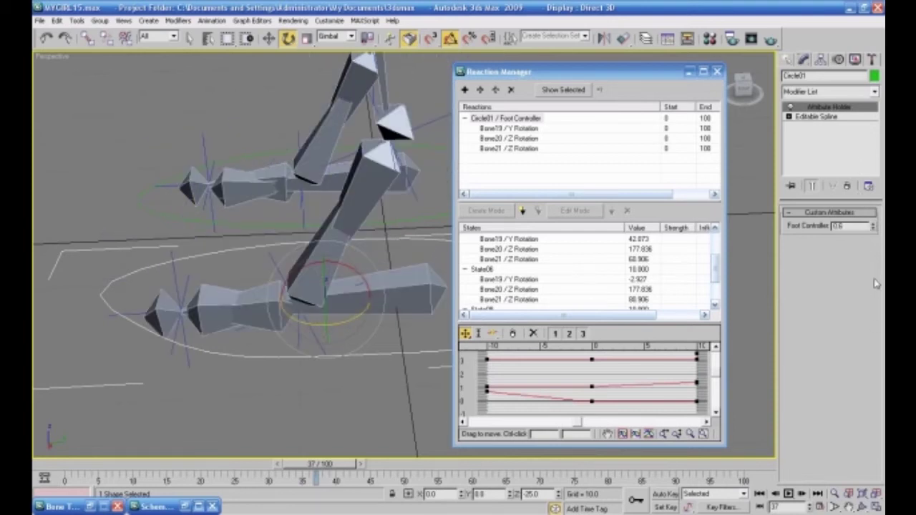
key("ctrl+z")
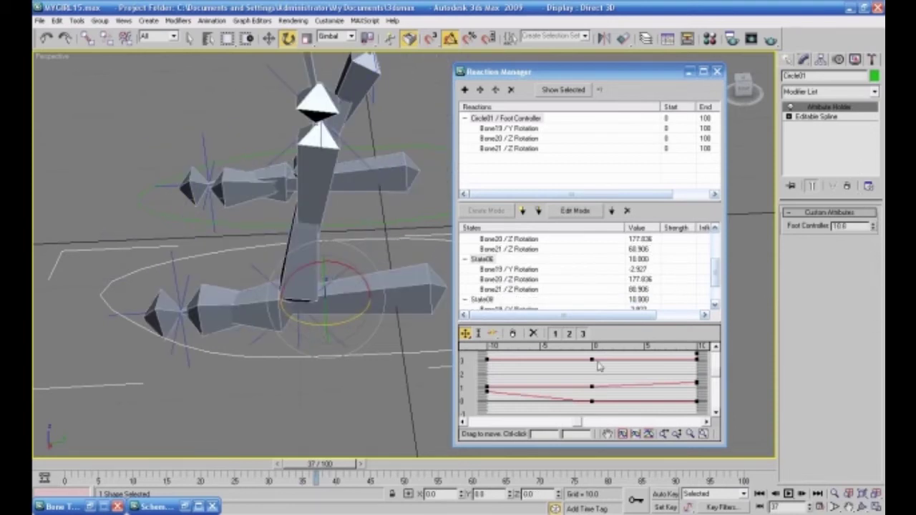
- Undo the last recorded toe-bone state and its Bone20 rotation
left_click(484, 260)
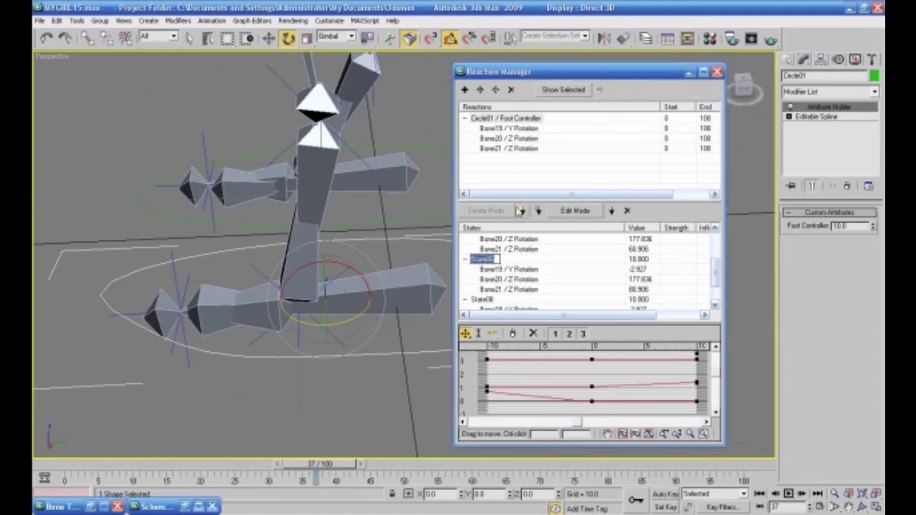
left_click(519, 250)
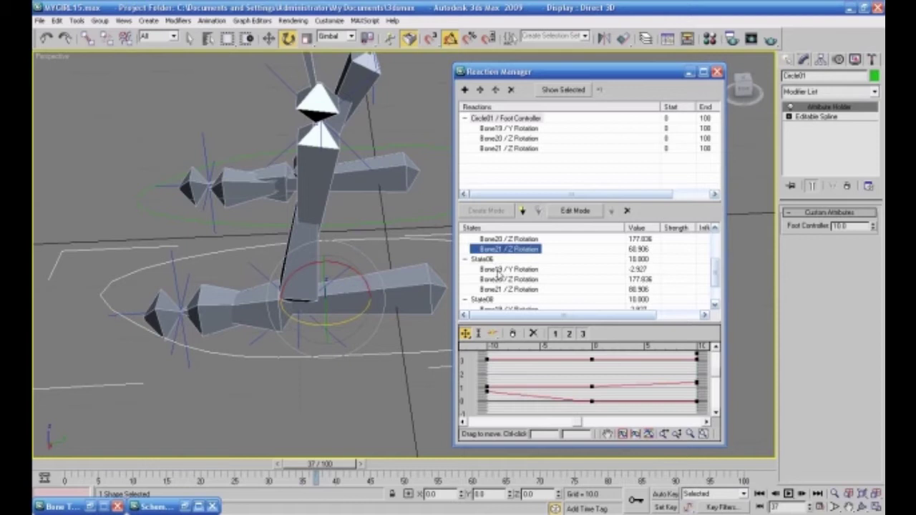
key("ctrl+z")
key("ctrl+z")
key("ctrl+z")
key("ctrl+z")
key("ctrl+z")
key("ctrl+z")
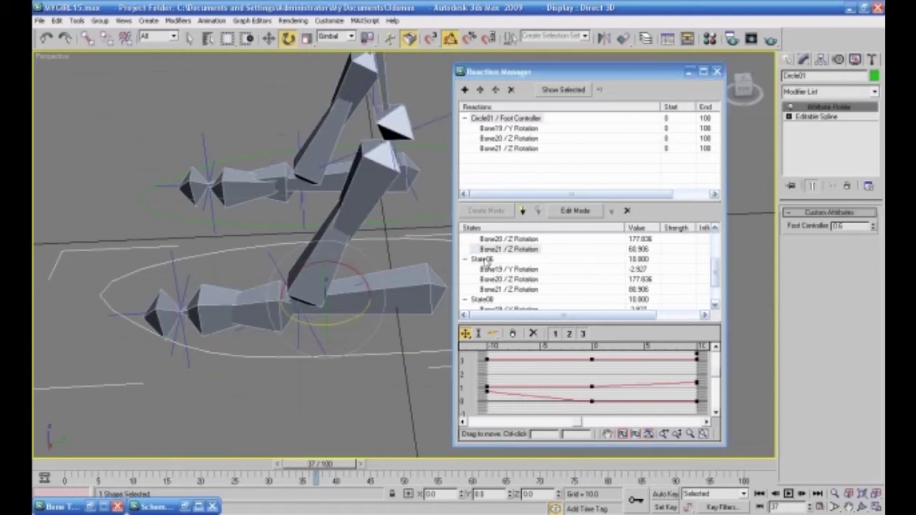
- Set State06's driver value to 5 and Circle01's Foot Controller to 5
left_click(484, 262)
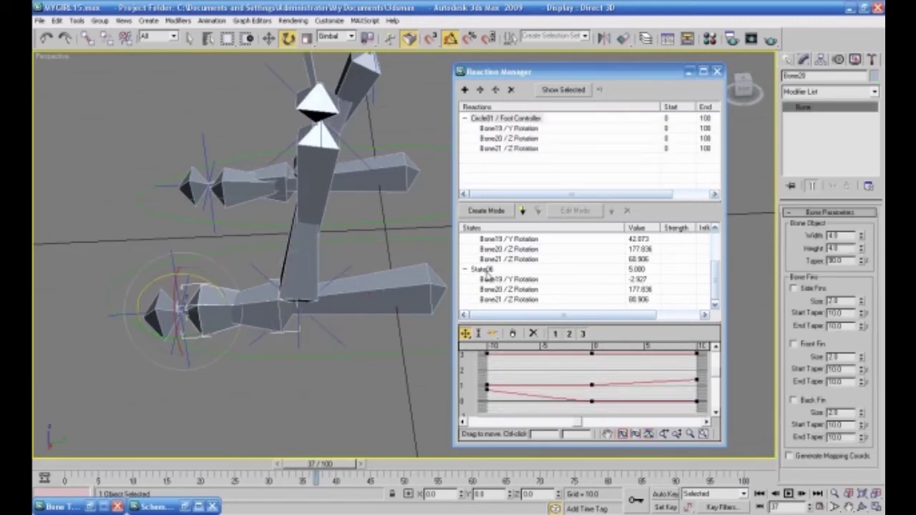
left_click(486, 270)
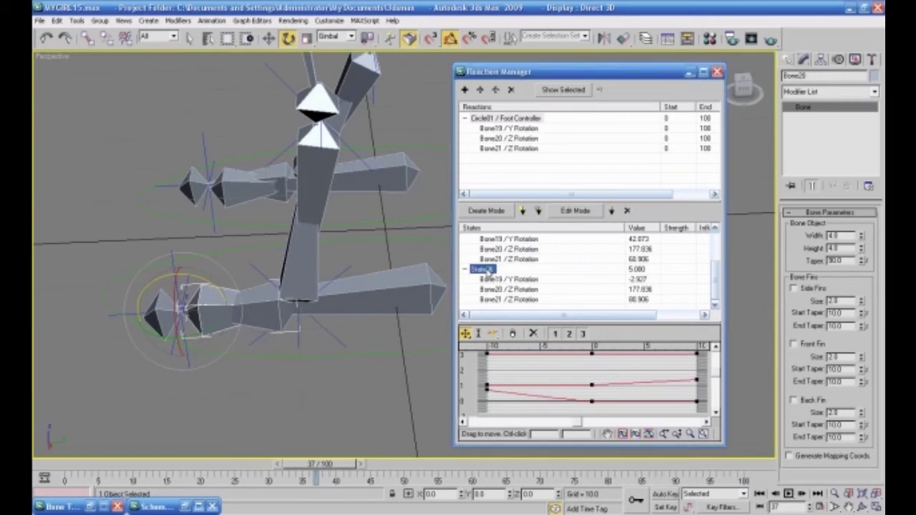
left_click(403, 351)
left_click_drag(874, 229, 863, 252)
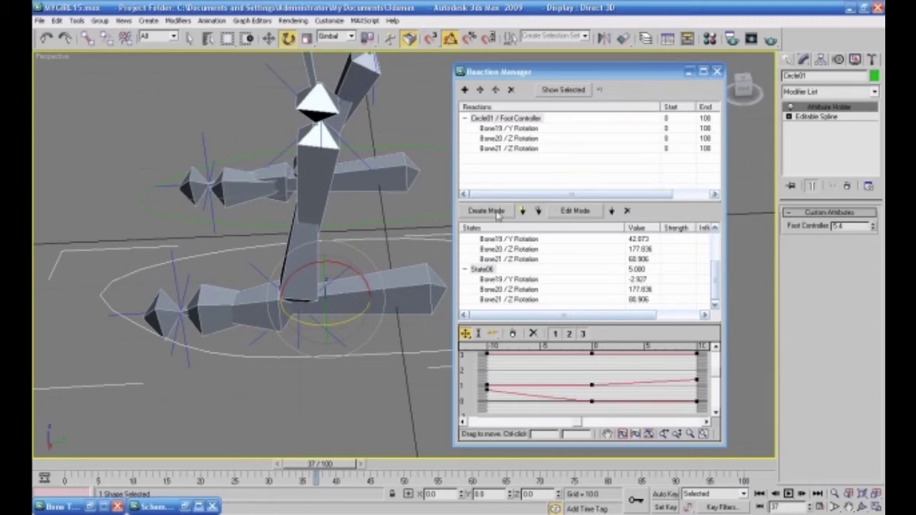
left_click_drag(855, 225, 790, 227)
- In Create Mode, set Foot Controller to 10, rotate Bone20 by -30 degrees on Z, and record the pose as a new state
left_click(494, 214)
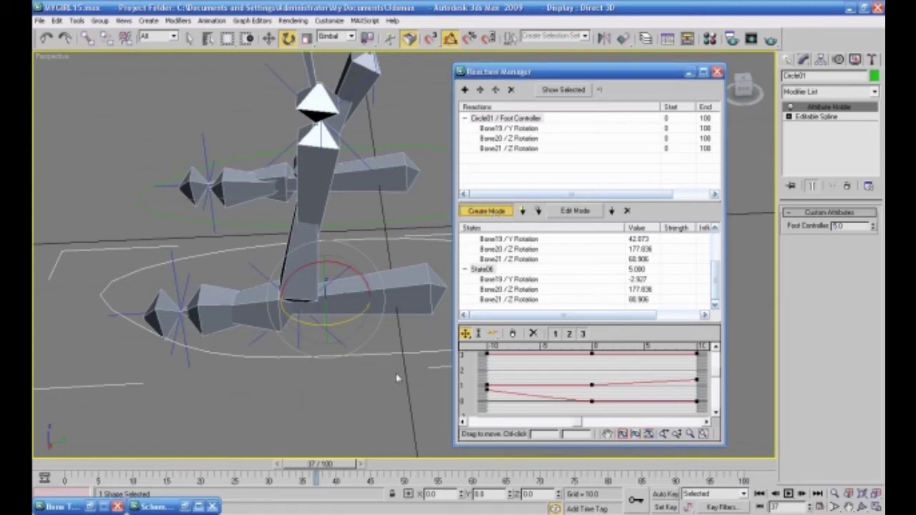
left_click_drag(874, 227, 857, 164)
left_click(201, 286)
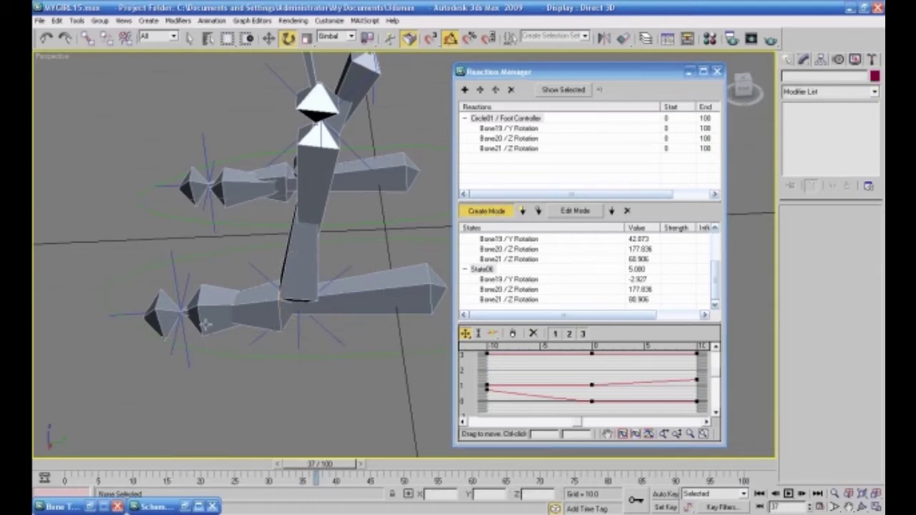
left_click_drag(199, 280, 211, 247)
left_click(522, 212)
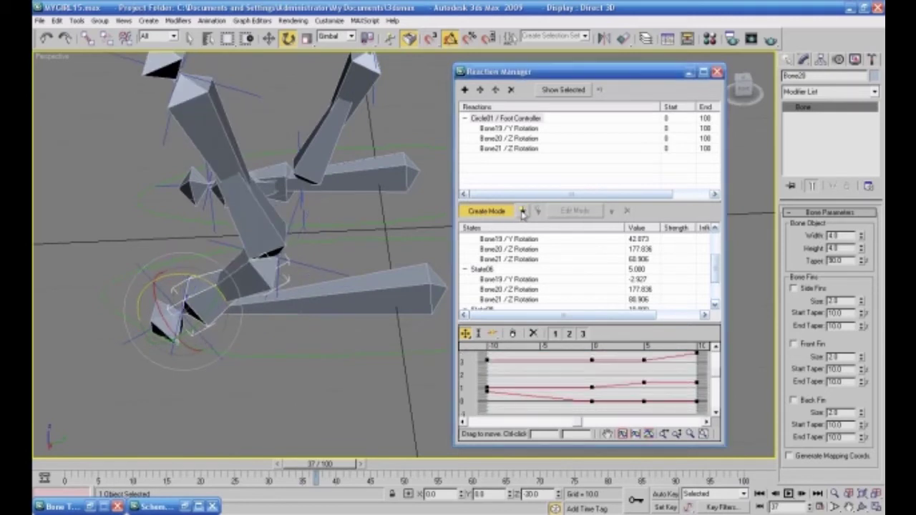
left_click(490, 212)
- Test the foot roll with Circle01's Foot Controller, reset the attribute to 0, and close Reaction Manager
left_click(360, 353)
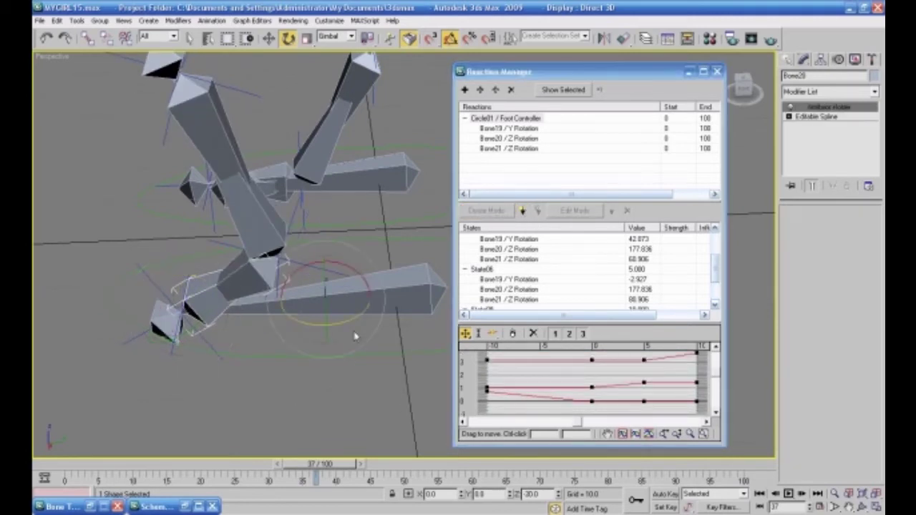
mouse_move(873, 226)
left_mouse_down()
mouse_move(875, 241)
mouse_move(874, 215)
mouse_move(875, 232)
mouse_move(848, 222)
mouse_move(861, 364)
mouse_move(871, 213)
left_mouse_up()
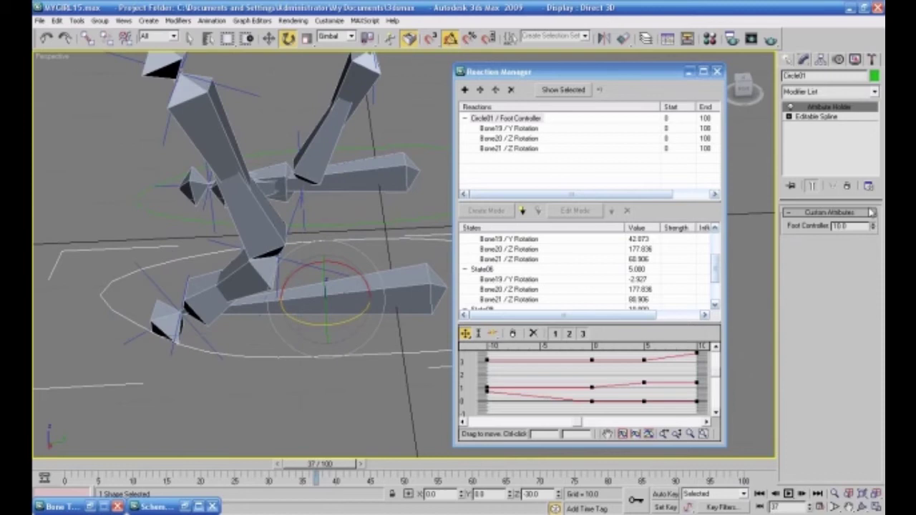
right_click(875, 226)
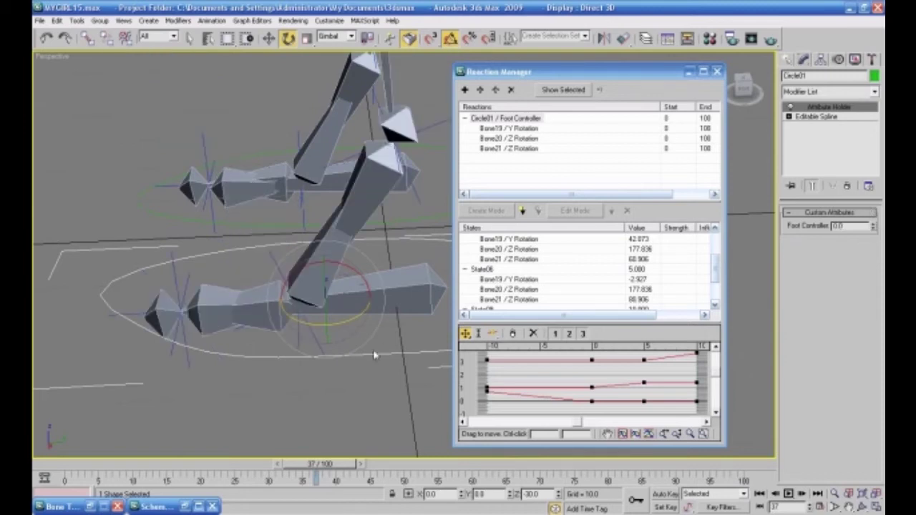
middle_click_drag(345, 381, 381, 379, "alt")
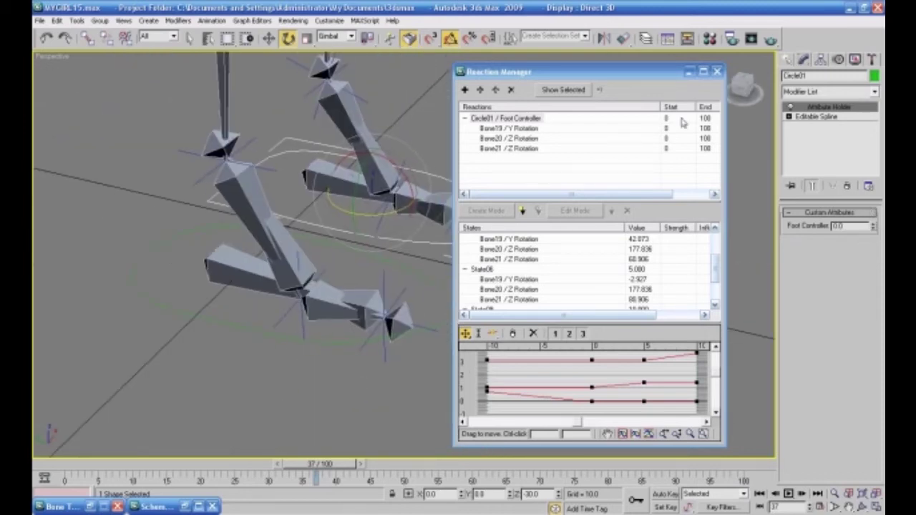
left_click(718, 72)
- Examine the other foot's reverse-foot bones and try rotating its heel bone, Bone15, about its pivot
middle_click_drag(544, 343, 570, 355, "alt")
left_click(447, 358)
middle_click_drag(452, 370, 334, 150, "alt")
middle_click_drag(418, 337, 443, 399, "alt")
mouse_move(531, 384)
middle_mouse_down()
mouse_move(537, 366)
mouse_move(542, 385)
middle_mouse_up()
left_click(323, 325)
mouse_move(379, 342)
middle_mouse_down("alt")
mouse_move(489, 370)
mouse_move(381, 326)
middle_mouse_up("alt")
left_click(380, 326)
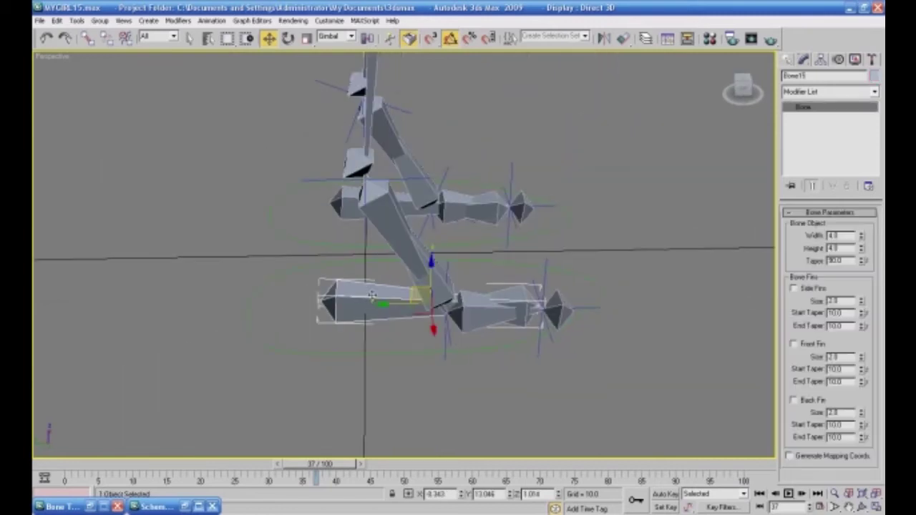
left_click(287, 38)
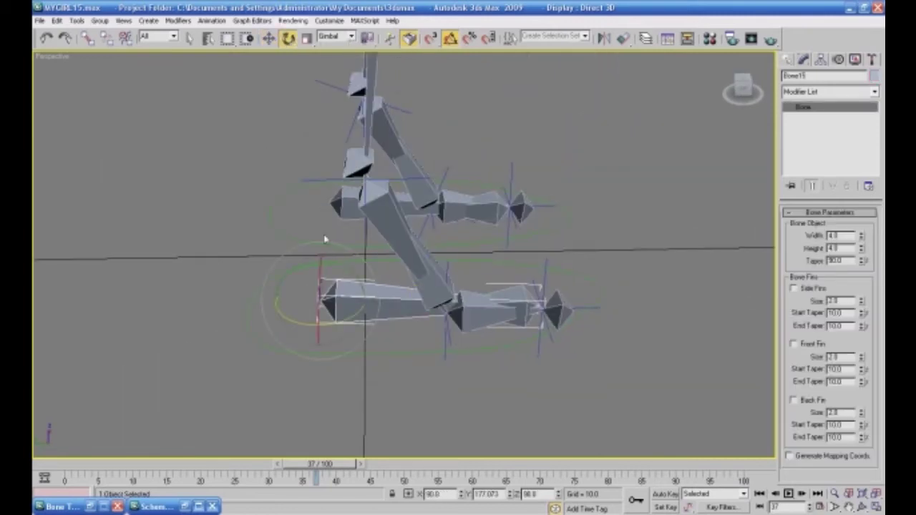
left_click_drag(332, 272, 352, 270)
left_click(485, 378)
middle_click_drag(485, 378, 439, 328, "alt")
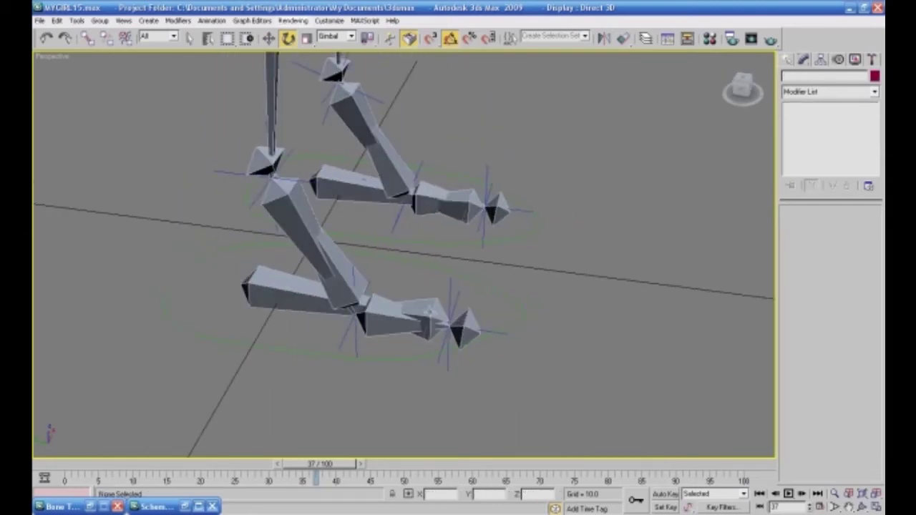
- Check the pivots of the other foot's toe, ankle and heel bones by selecting each and trying small rotations
left_click(428, 310)
mouse_move(445, 290)
left_mouse_down()
mouse_move(474, 285)
mouse_move(452, 286)
left_mouse_up()
left_click(355, 294)
left_click_drag(354, 275, 371, 322)
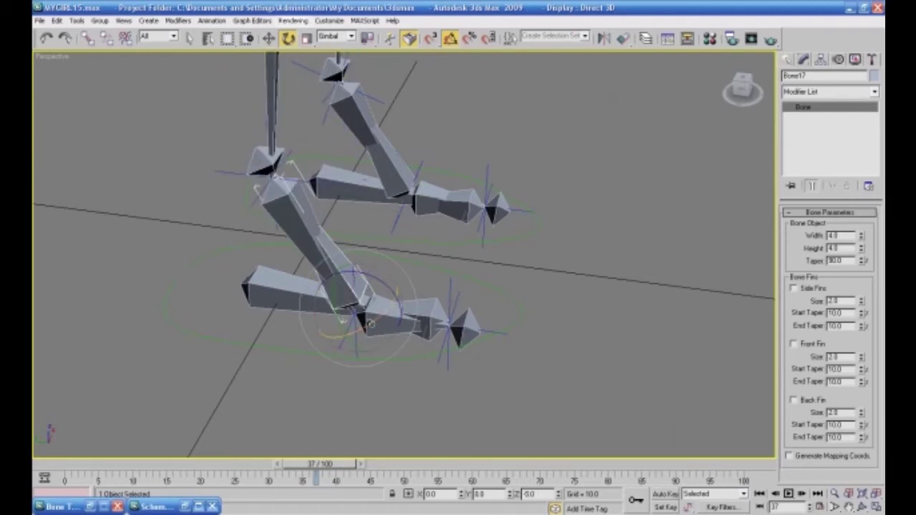
left_click(430, 310)
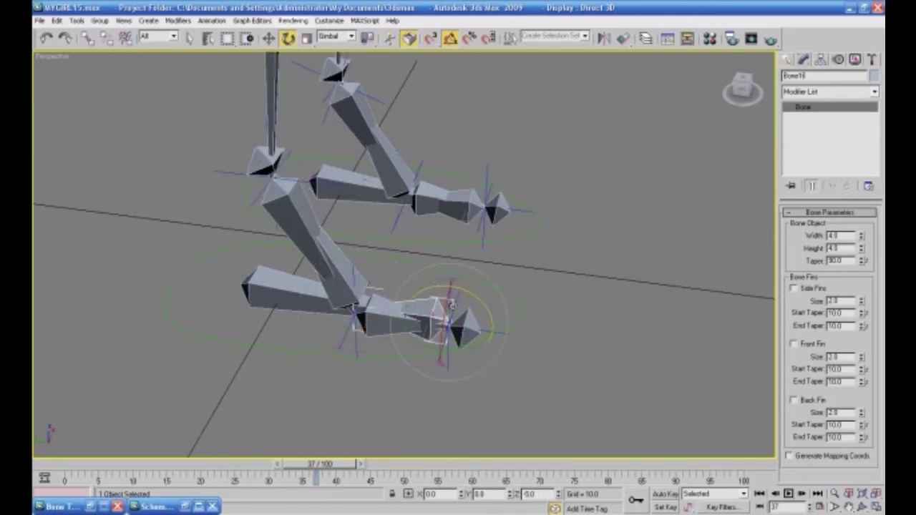
left_click(535, 277)
left_click(286, 293)
left_click(466, 292)
left_click(433, 304)
left_click(362, 276)
left_click(358, 275)
left_click(275, 296)
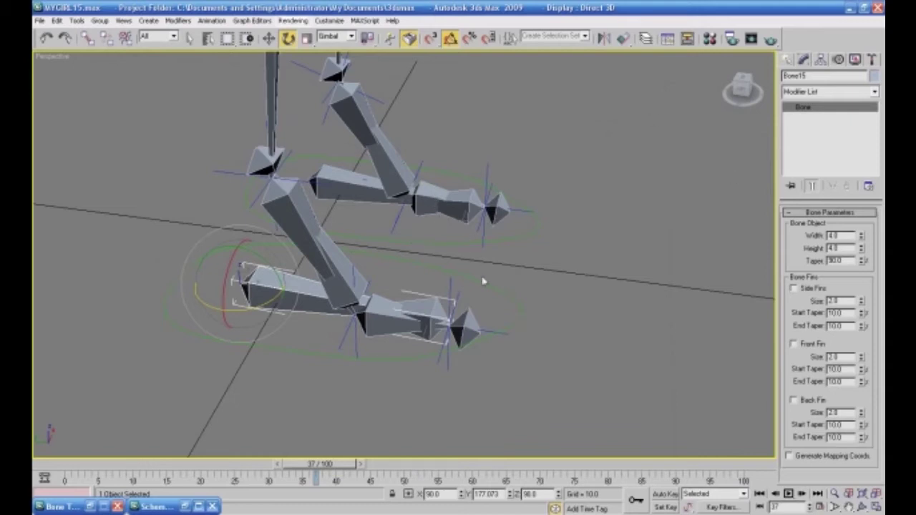
- Select the spline control Circle02 around the other foot and add an Attribute Holder modifier to it
left_click(518, 301)
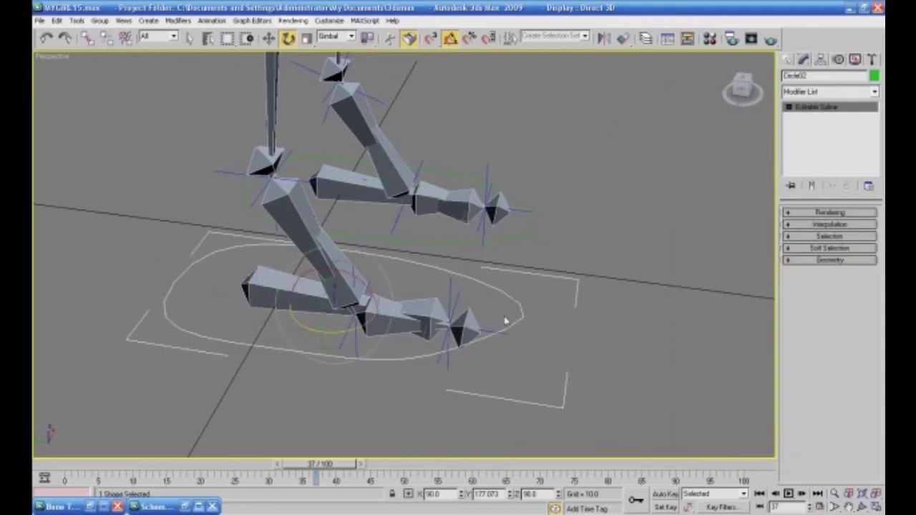
left_click(212, 21)
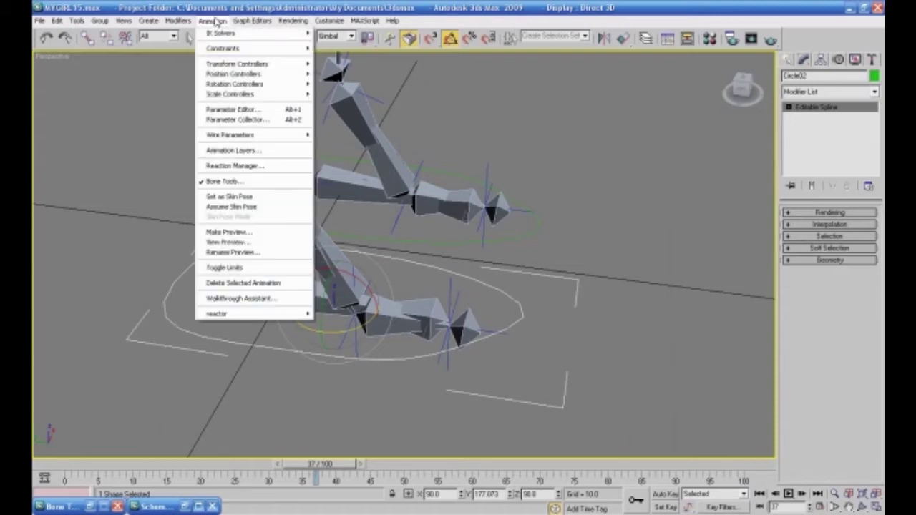
left_click(875, 95)
scroll(816, 322, "down", 6)
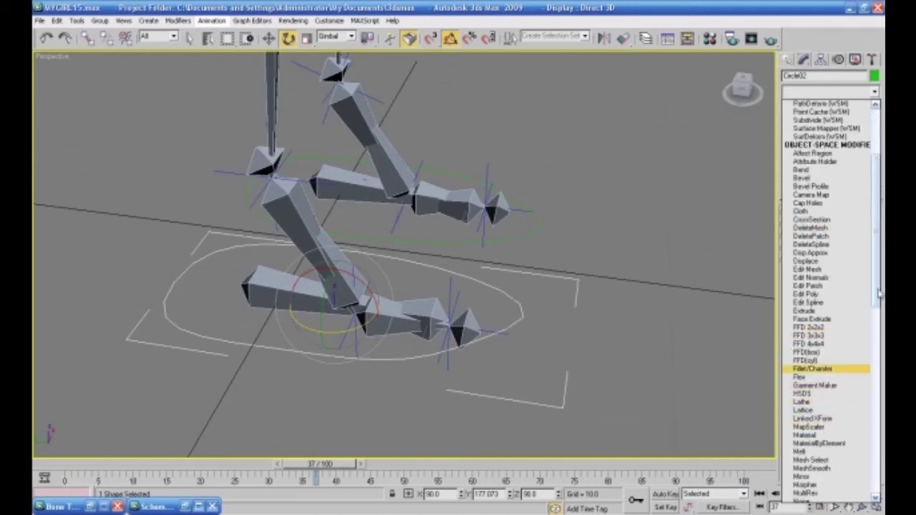
left_click(806, 164)
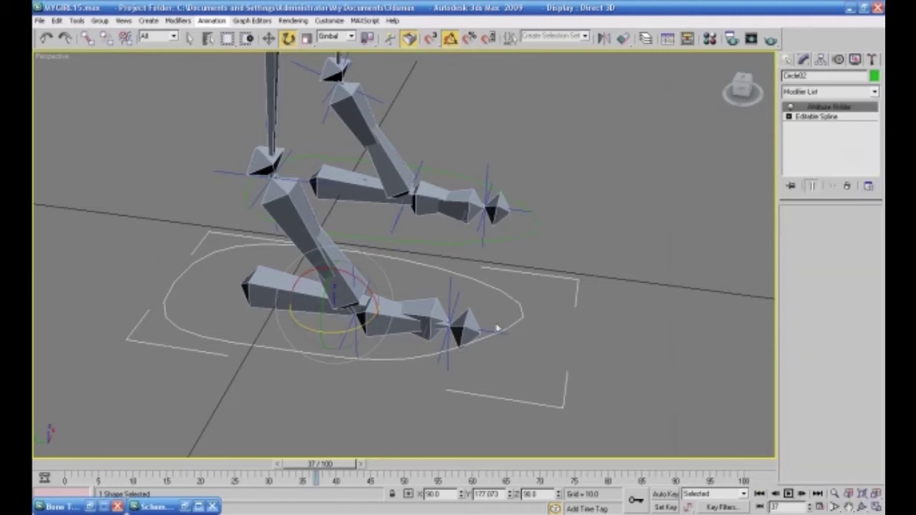
- Open the Parameter Editor for Circle02 and name the new float spinner attribute "R Foor Controller"
left_click(212, 20)
mouse_move(227, 136)
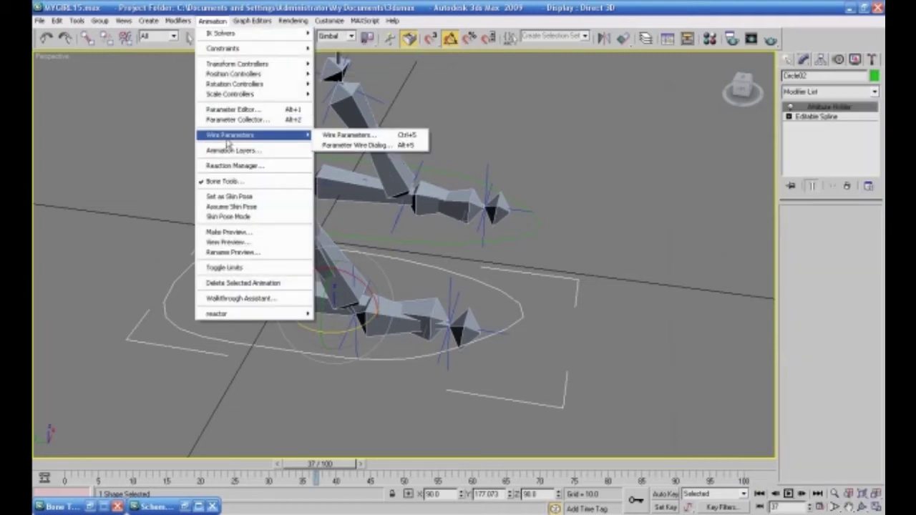
left_click(229, 111)
left_click(508, 118)
left_click(511, 122)
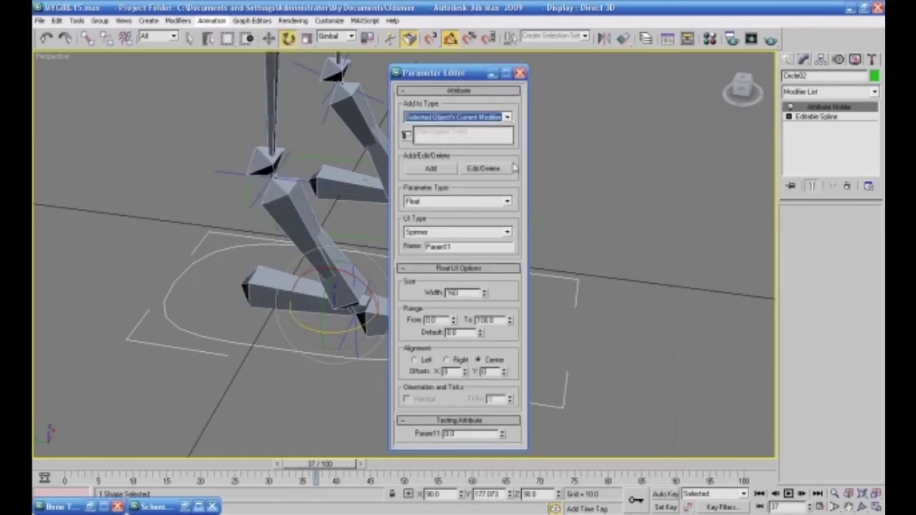
left_click(440, 236)
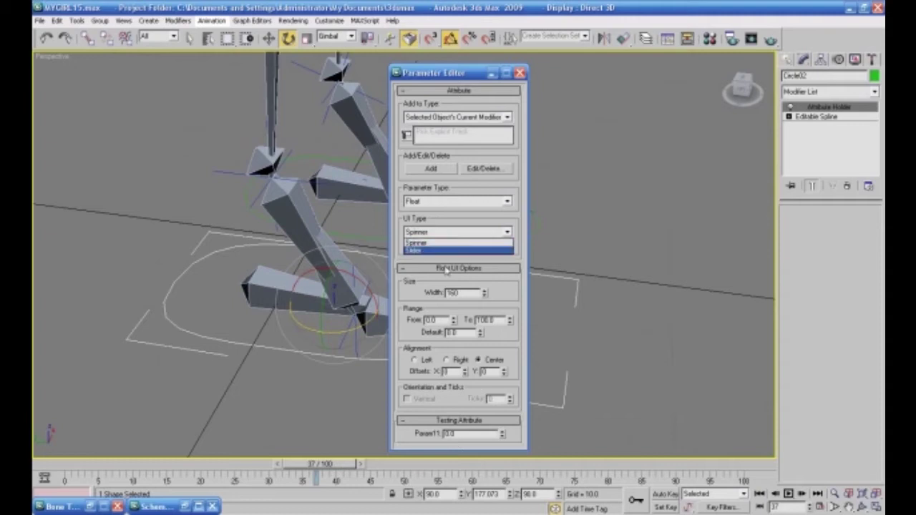
left_click(520, 290)
left_click_drag(462, 247, 374, 237)
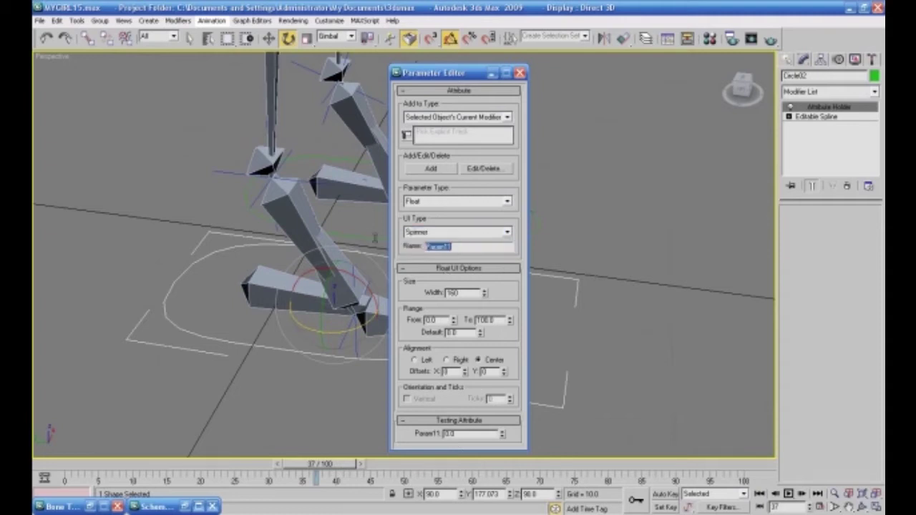
type("R Foot Controller")
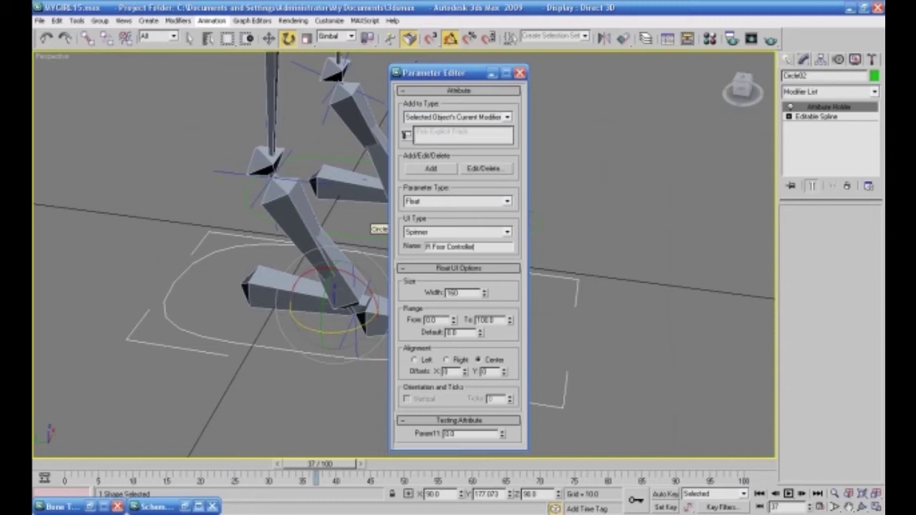
- Set the attribute's range from -10 to 10, test its spinner, add it to Circle02's Attribute Holder, and close the Parameter Editor
left_click(438, 320)
left_click_drag(440, 322, 409, 317)
type("10")
left_click_drag(501, 321, 473, 320)
type("10")
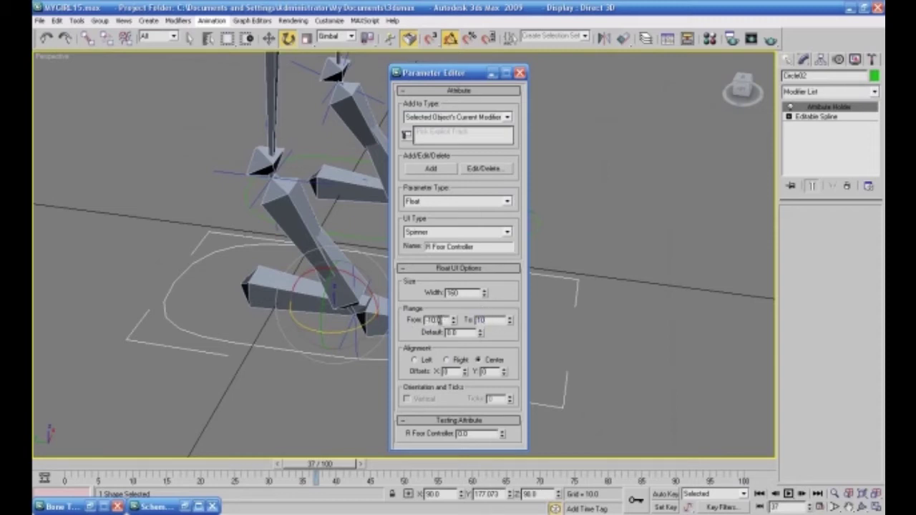
left_click_drag(503, 435, 509, 370)
left_click_drag(511, 335, 511, 493)
left_click_drag(514, 16, 515, 4)
left_click(424, 169)
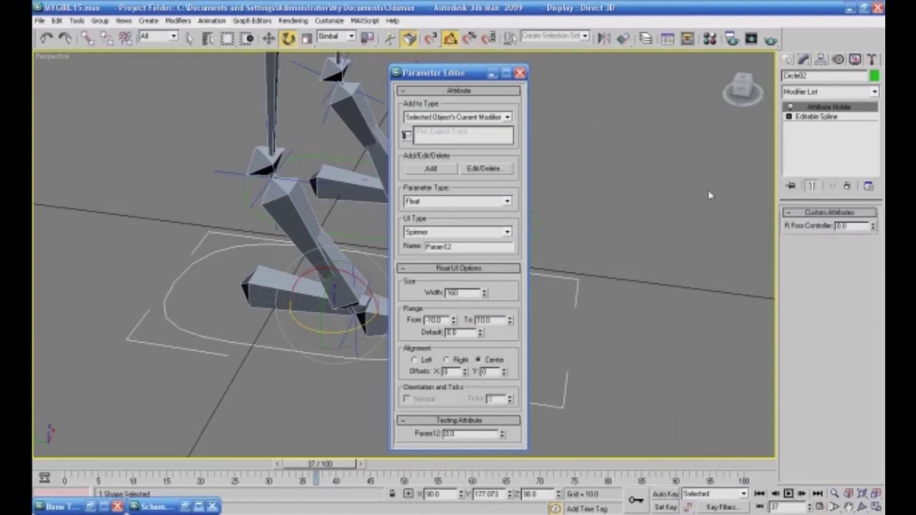
left_click(520, 73)
- Reselect Circle02 and close the minimized Bone Tools and Schematic View windows
middle_click_drag(543, 209, 605, 268)
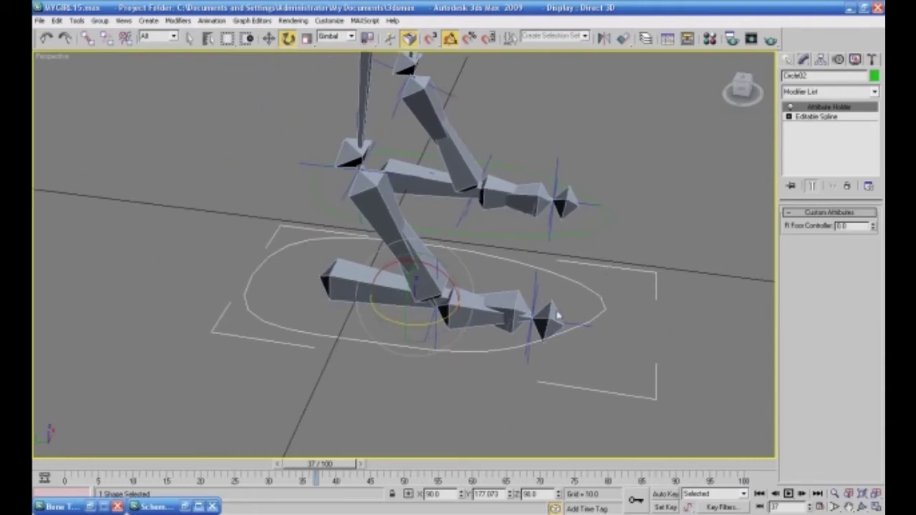
left_click(476, 389)
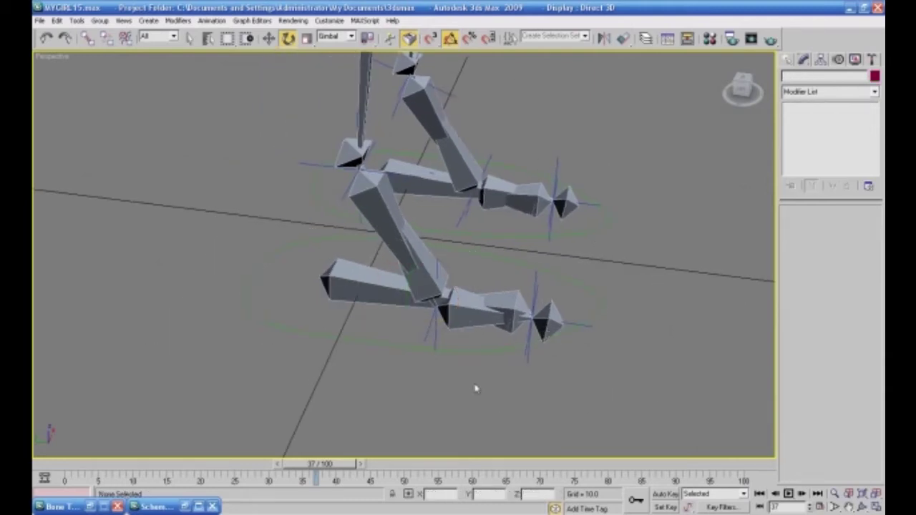
left_click(469, 352)
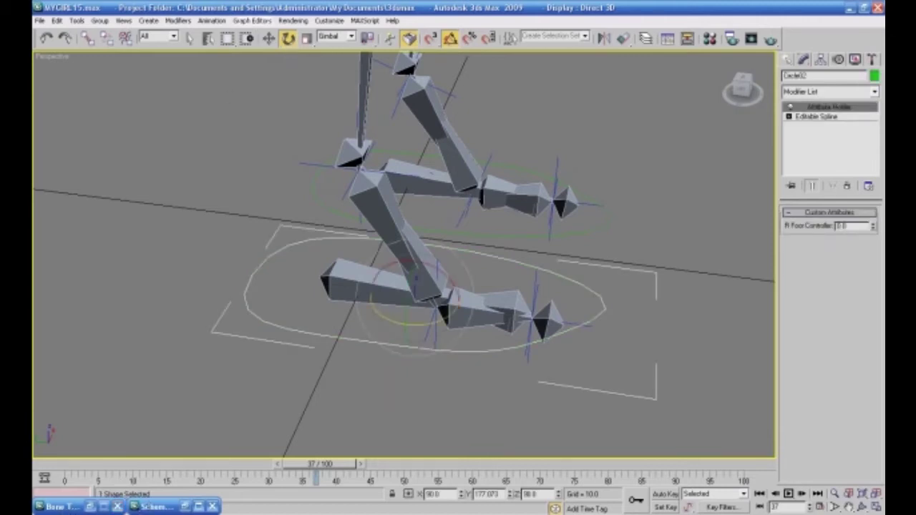
left_click(116, 506)
double_click(138, 505)
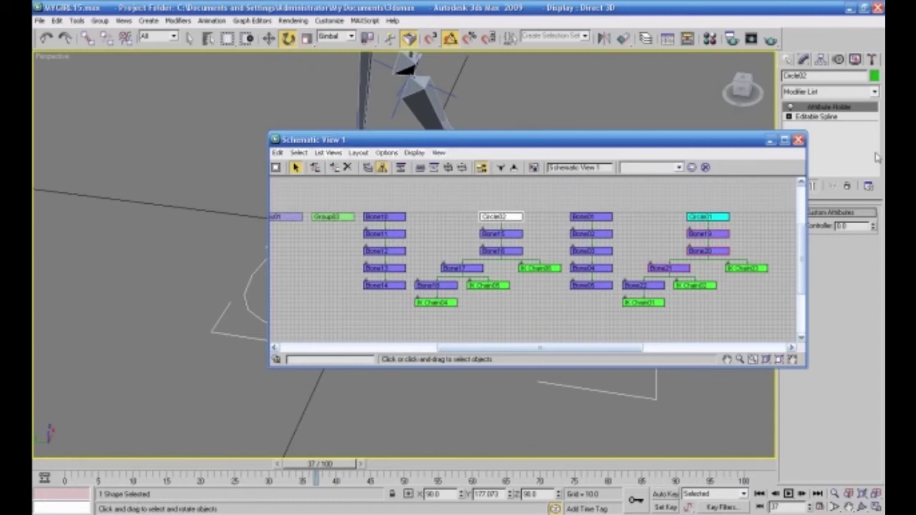
left_click(798, 139)
- Open Reaction Manager beside the foot bones and limit its list to the selected object's reactions
left_click(212, 20)
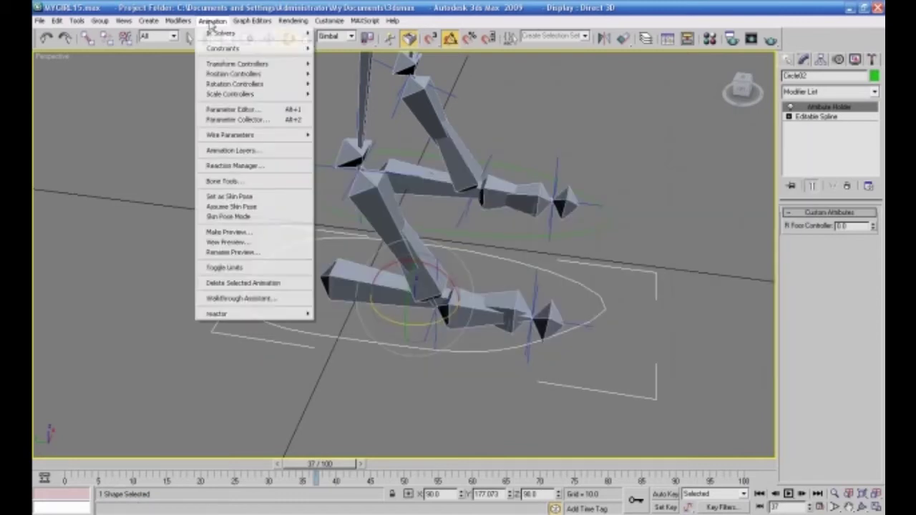
left_click(252, 167)
left_click_drag(408, 75, 664, 58)
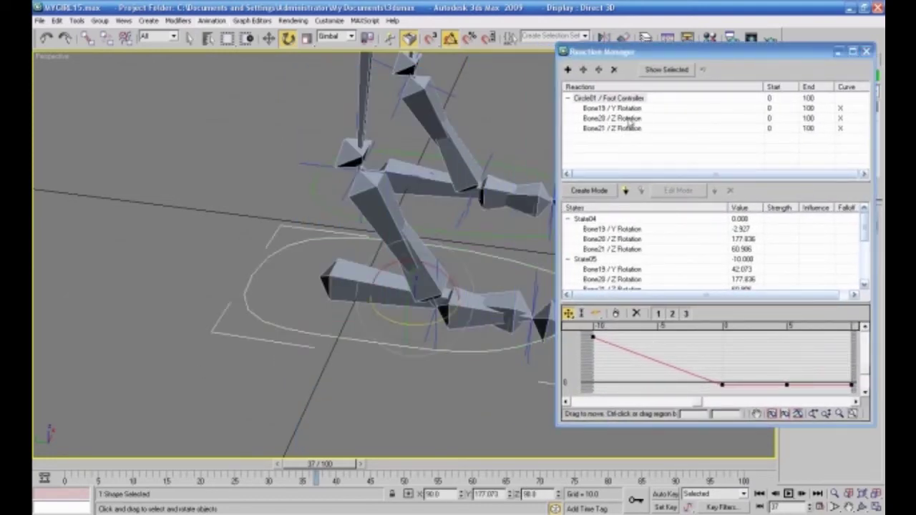
left_click(666, 70)
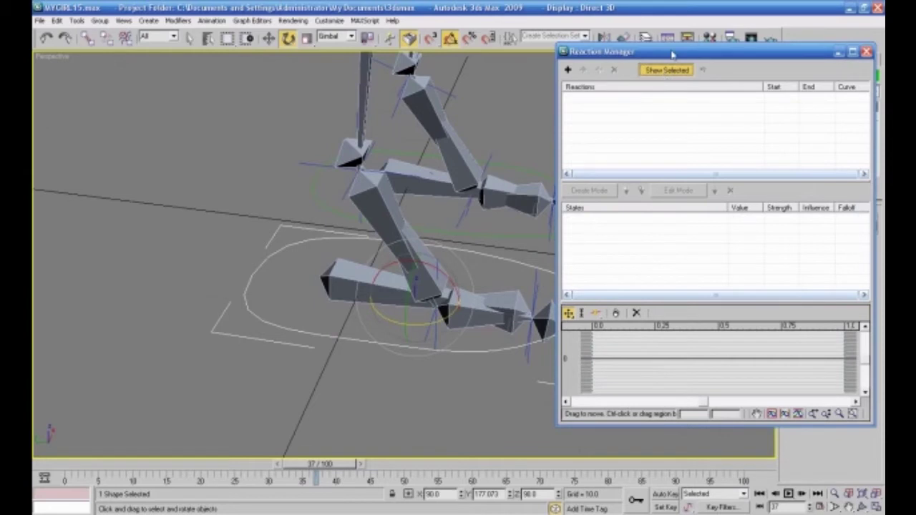
- Add Circle02's R Foor Controller custom attribute as a reaction master, then clear the selection
key("q")
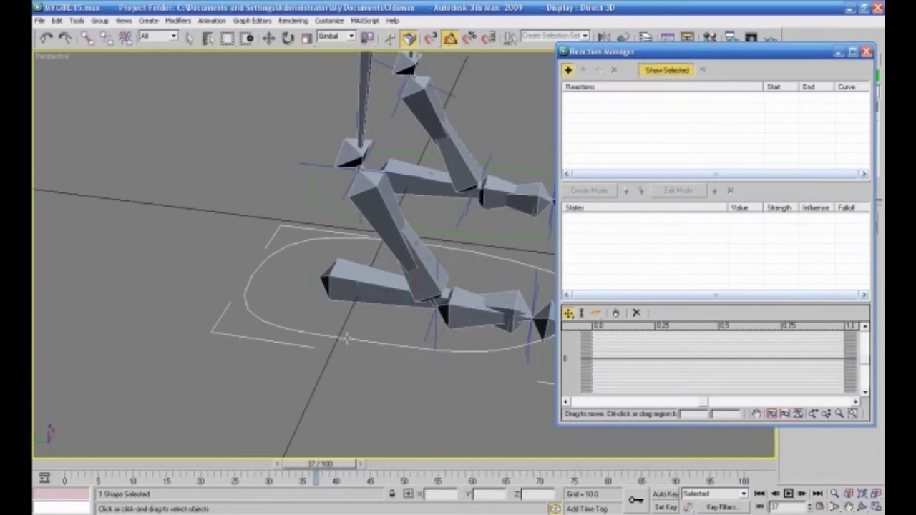
left_click(346, 340)
mouse_move(349, 356)
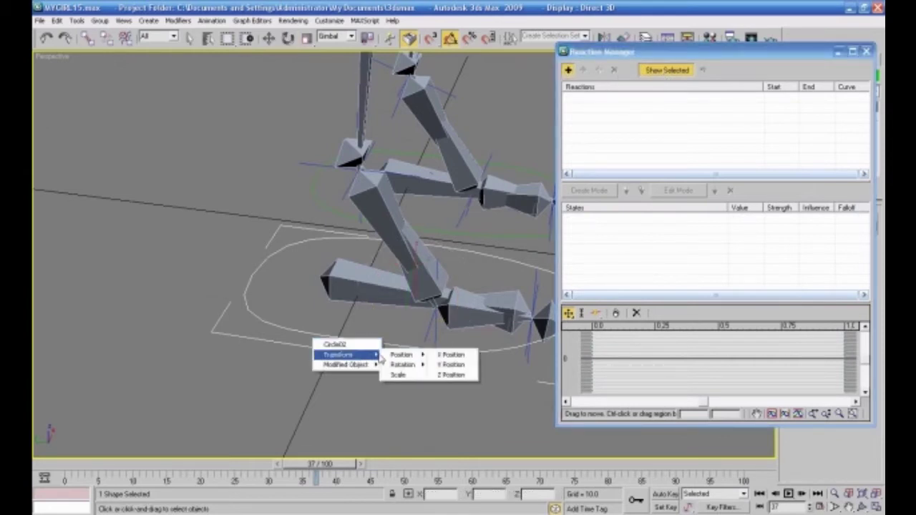
mouse_move(413, 365)
mouse_move(455, 367)
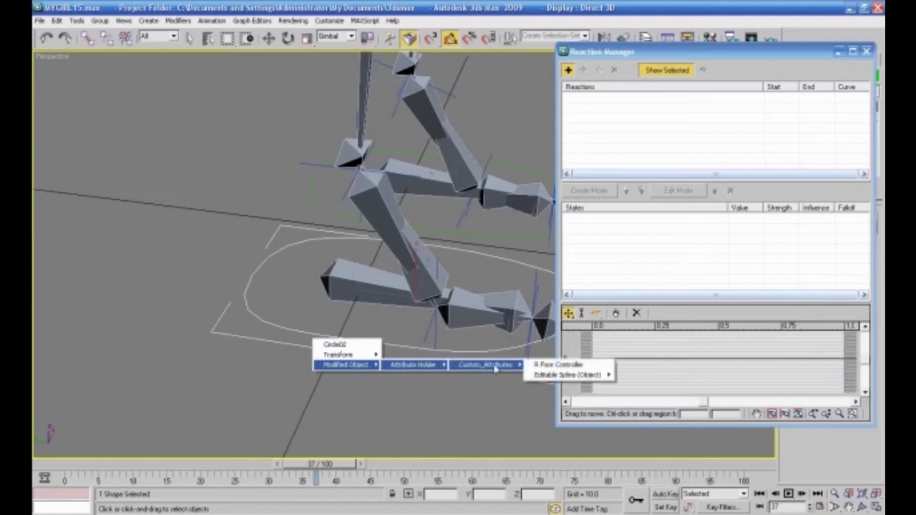
left_click(555, 365)
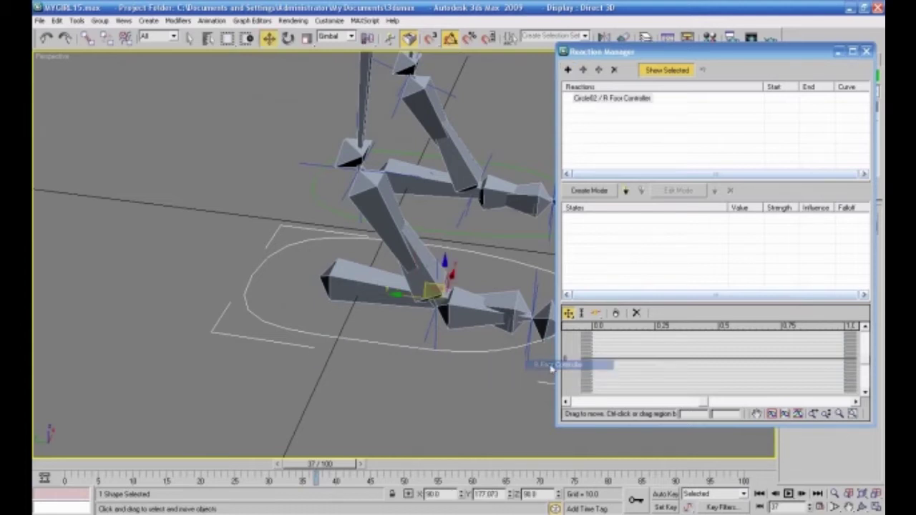
left_click(431, 373)
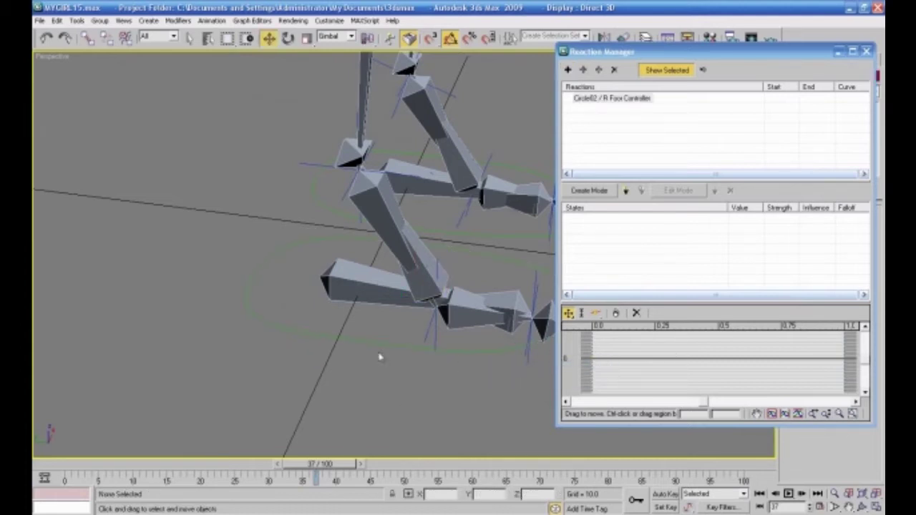
- Add the heel bone Bone15's Y Rotation as a slave of Circle02's R Foor Controller
left_click(351, 290)
left_click(598, 70)
mouse_move(594, 77)
mouse_move(652, 88)
left_click(698, 97)
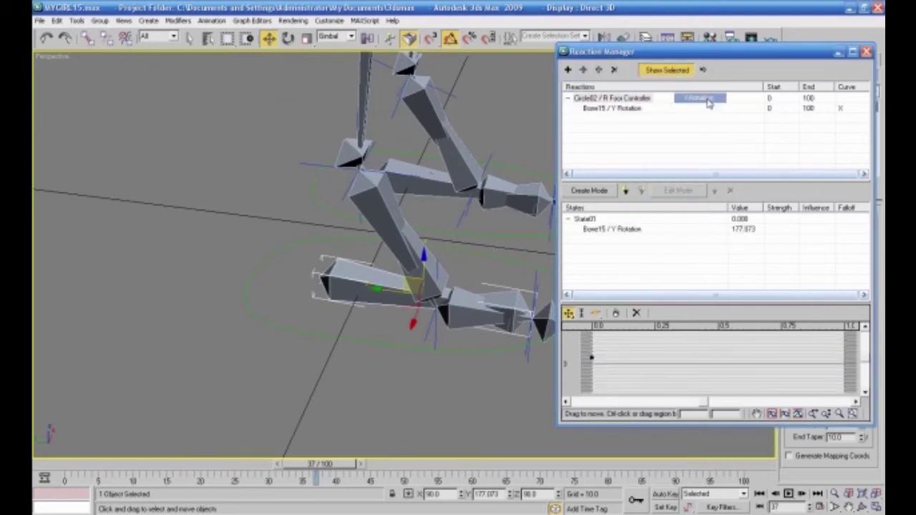
left_click(465, 425)
- Check the rotation axes of Bone16 and Bone17 with trial rotations, moving Reaction Manager aside to compare them with Bone15
left_click(512, 309)
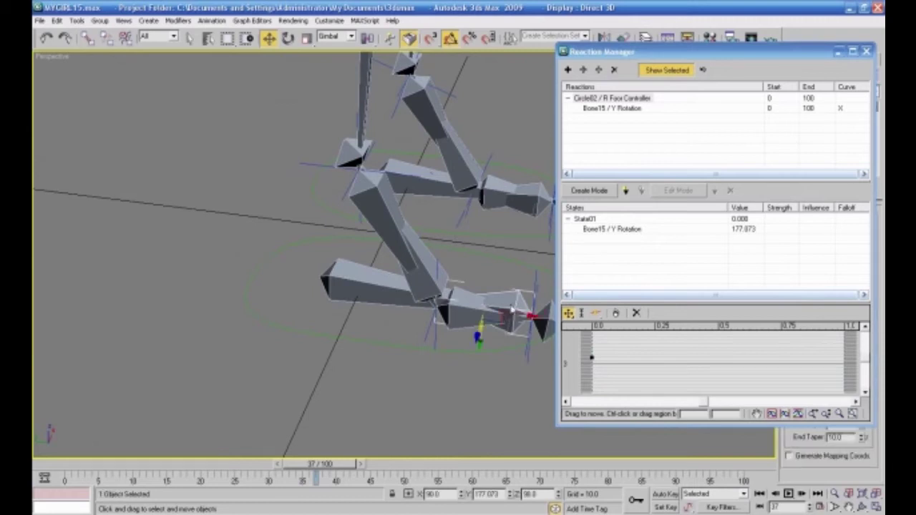
left_click(288, 38)
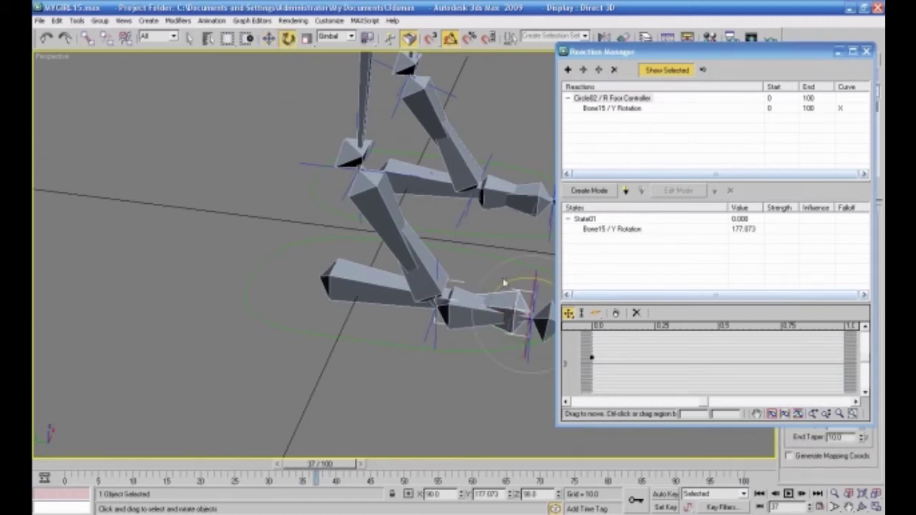
left_click_drag(517, 279, 533, 282)
right_click(534, 281)
left_click(427, 293)
left_click_drag(435, 263, 407, 309)
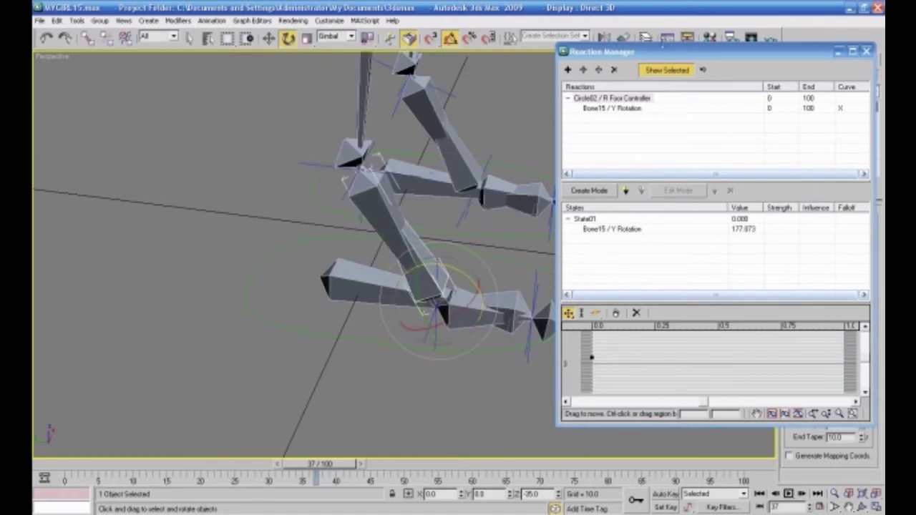
left_click_drag(663, 54, 662, 127)
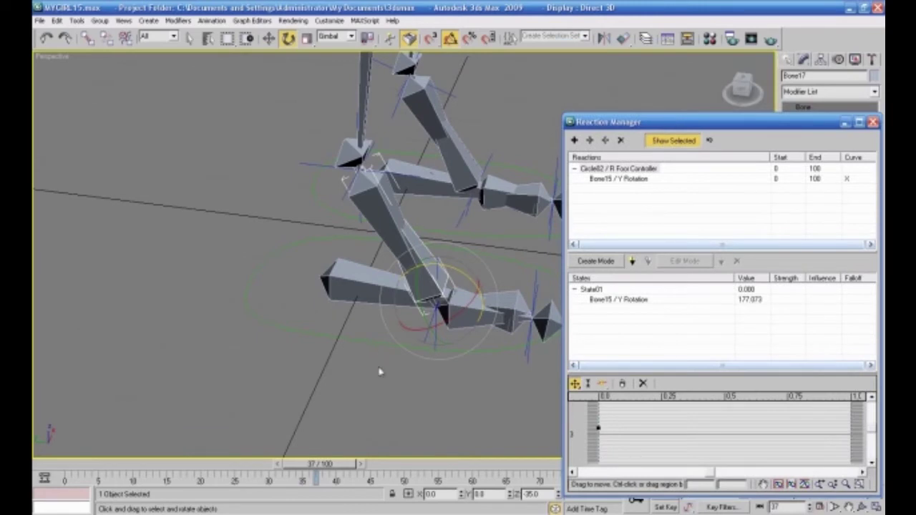
left_click(353, 279)
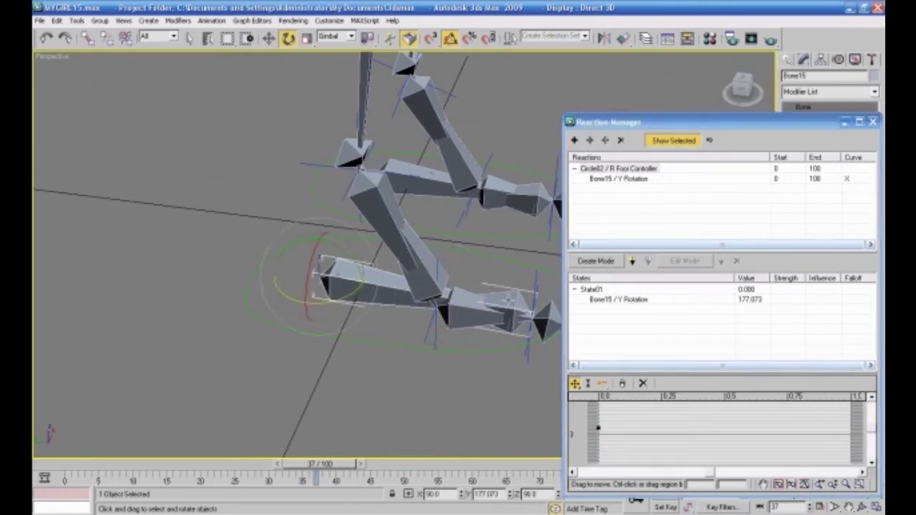
left_click(433, 268)
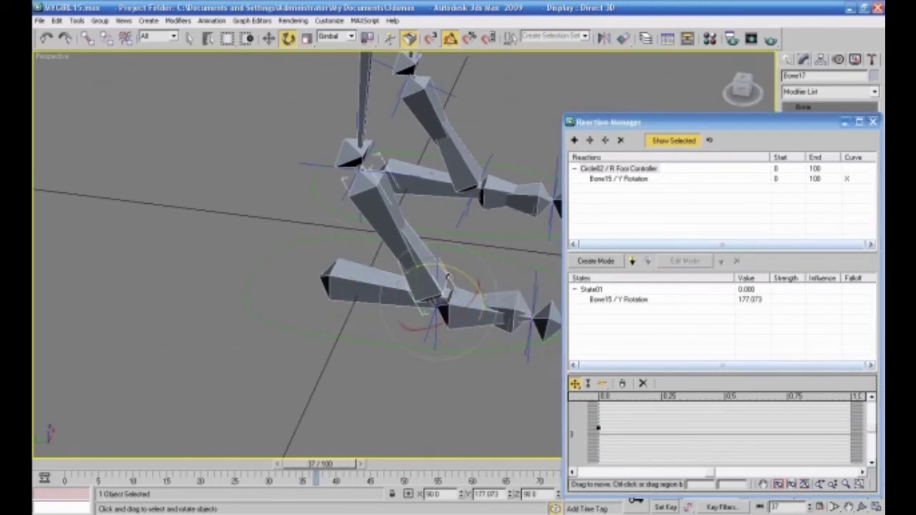
left_click(444, 400)
- Select Bone16 and Bone17 together and add their Z Rotation as slaves of the R Foor Controller reaction
left_click(510, 301)
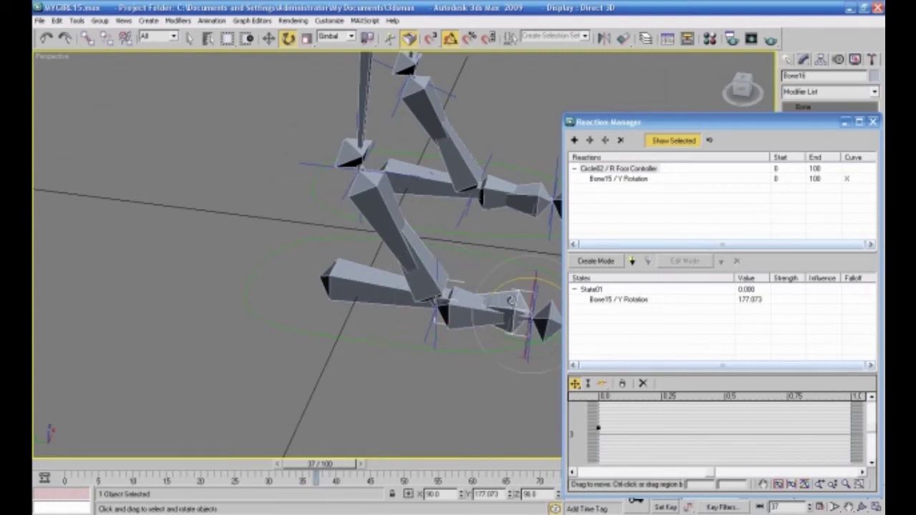
left_click(442, 272, "ctrl")
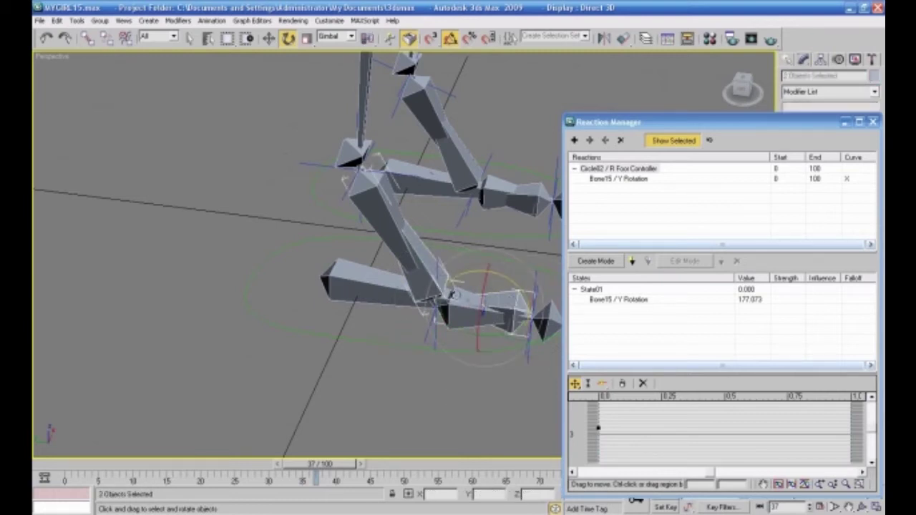
left_click(574, 140)
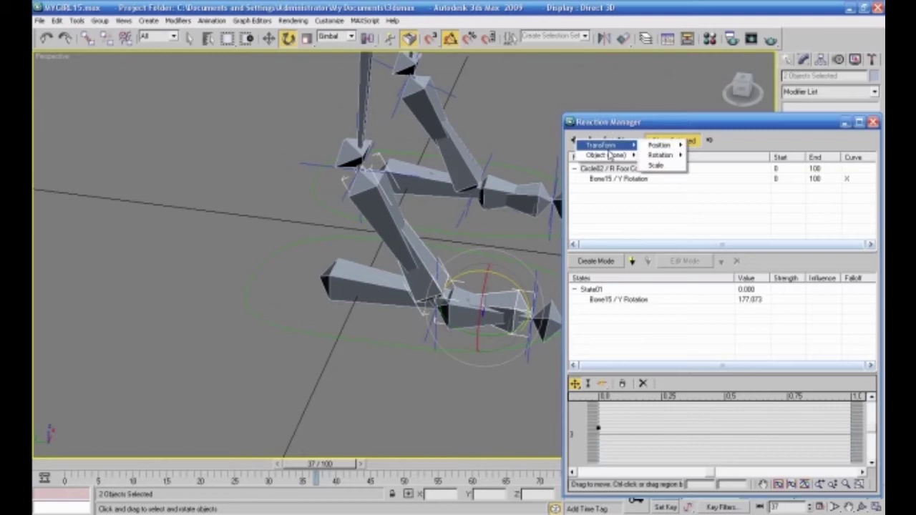
mouse_move(660, 154)
left_click(706, 177)
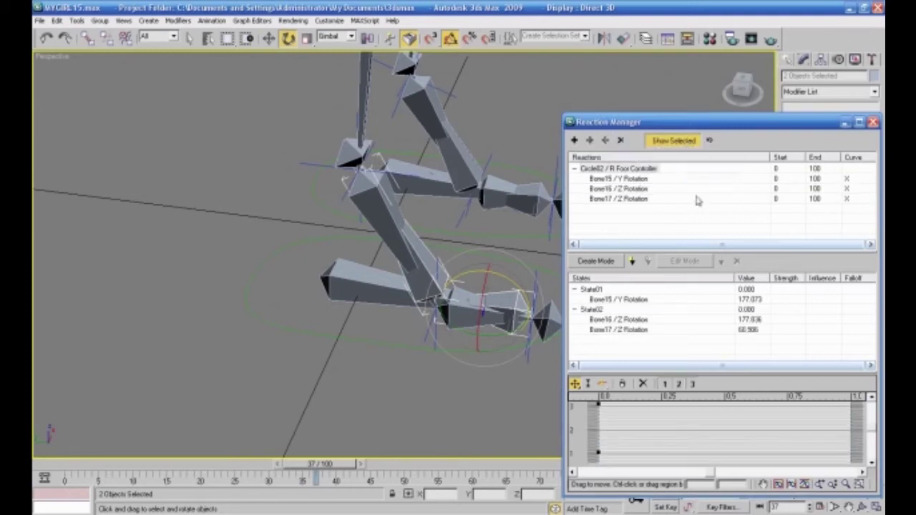
- Delete State01 from the R Foor Controller reaction's states and select State02
left_click(588, 289)
left_click(736, 260)
left_click(673, 290)
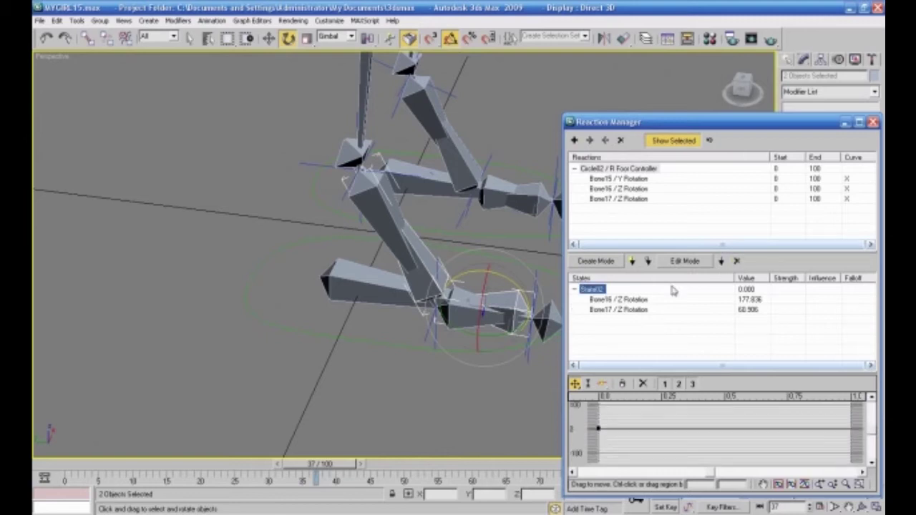
- Replace State02 with a new neutral state of the R Foor Controller reaction, recorded with Circle02 selected
left_click(736, 261)
middle_click_drag(474, 385, 467, 380, "alt")
left_click_drag(357, 347, 336, 310)
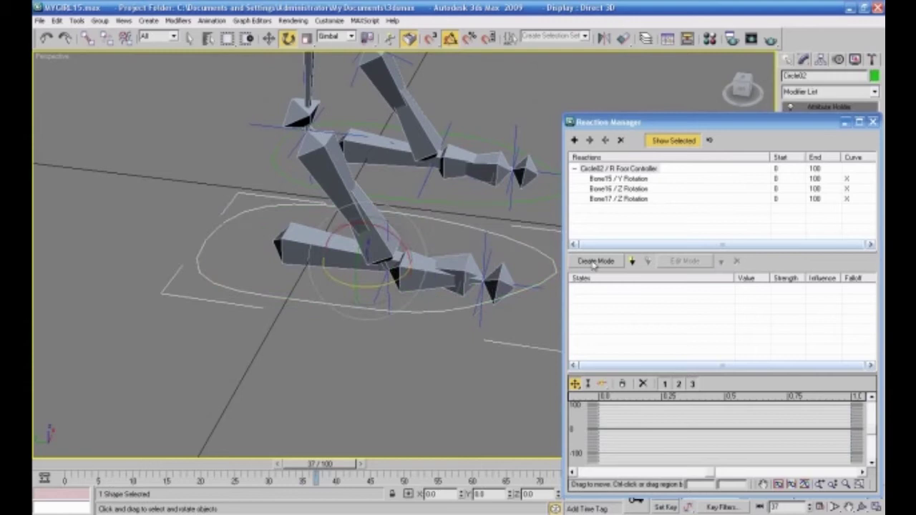
left_click(632, 261)
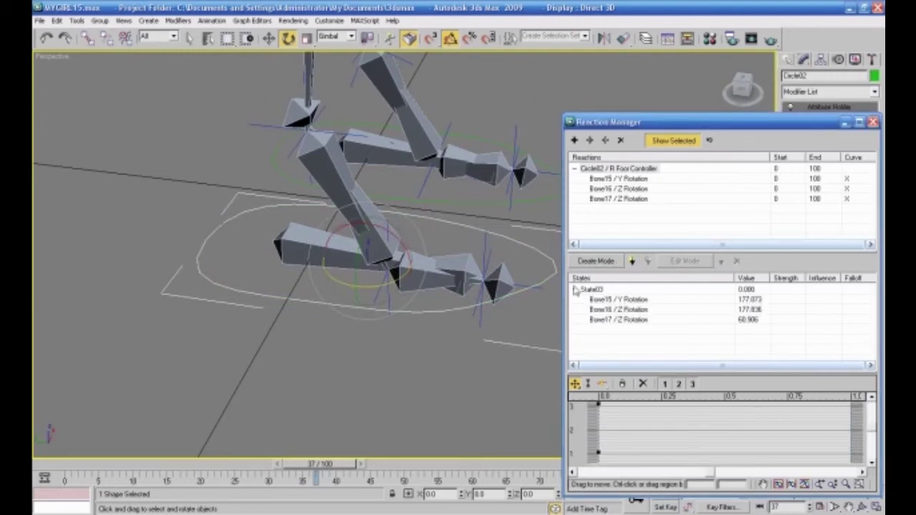
- Create a reaction state with Circle02's R Foor Controller at -10 and Bone15 rotated -45 degrees about Y
left_click(599, 261)
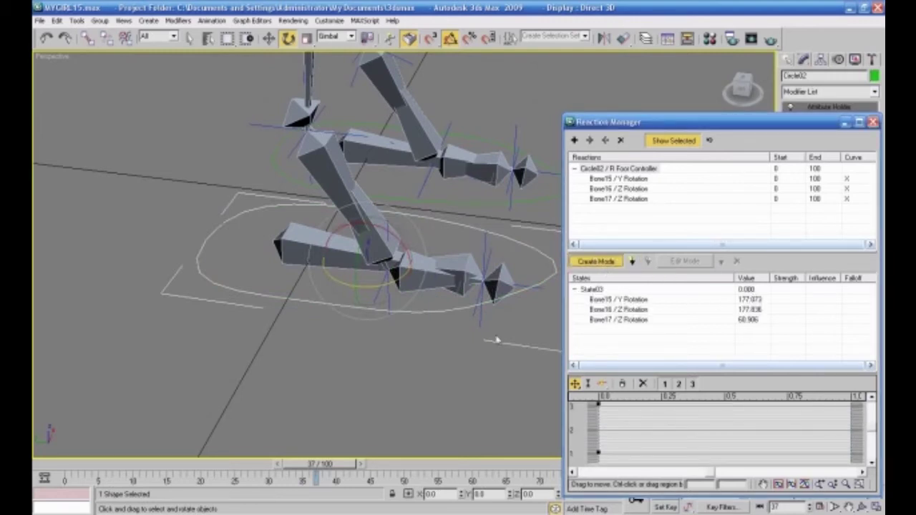
left_click_drag(708, 126, 669, 121)
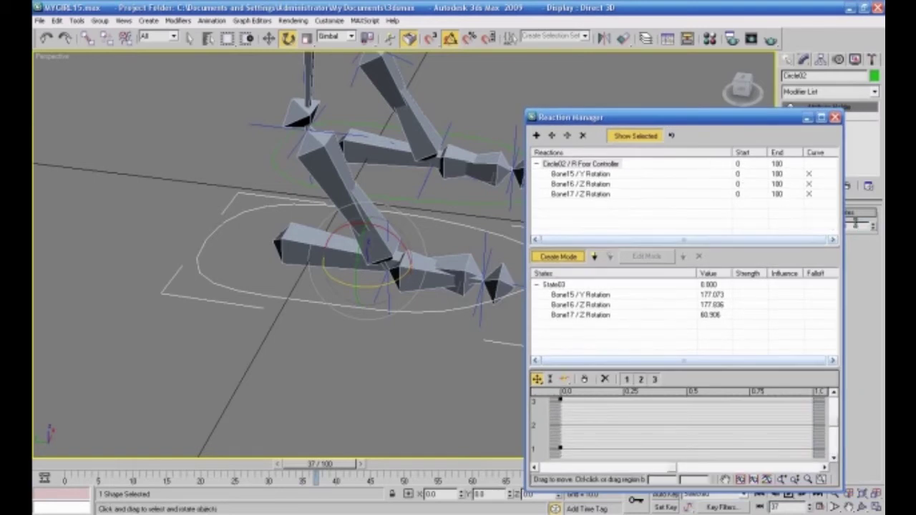
left_click_drag(844, 224, 806, 225)
left_click_drag(509, 78, 677, 88)
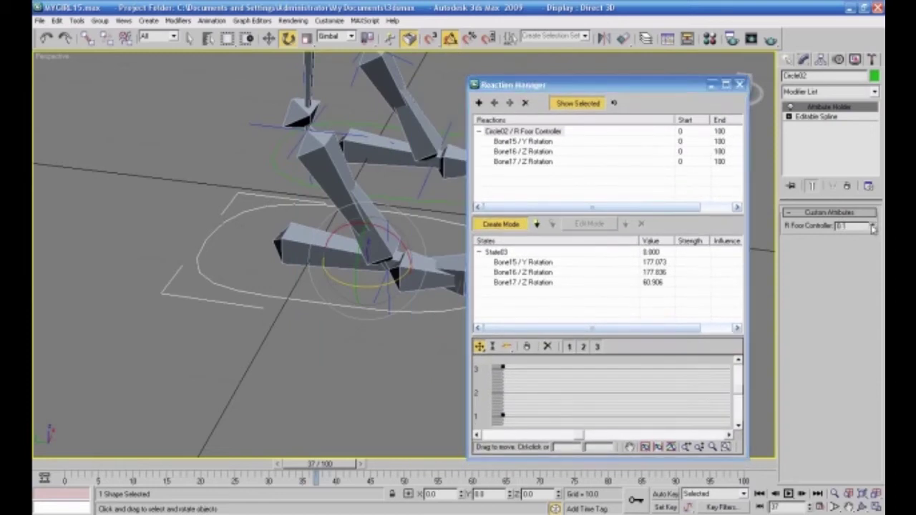
left_click(288, 228)
left_click(288, 230)
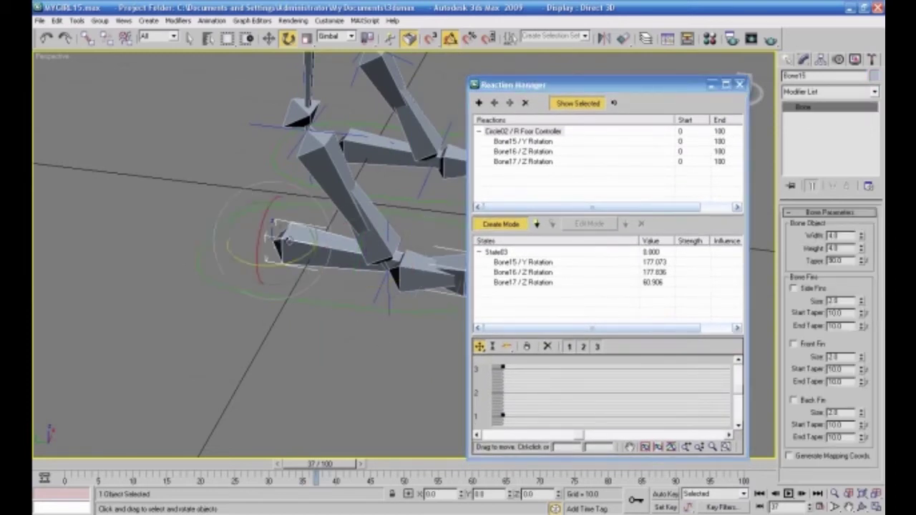
left_click_drag(301, 223, 282, 203)
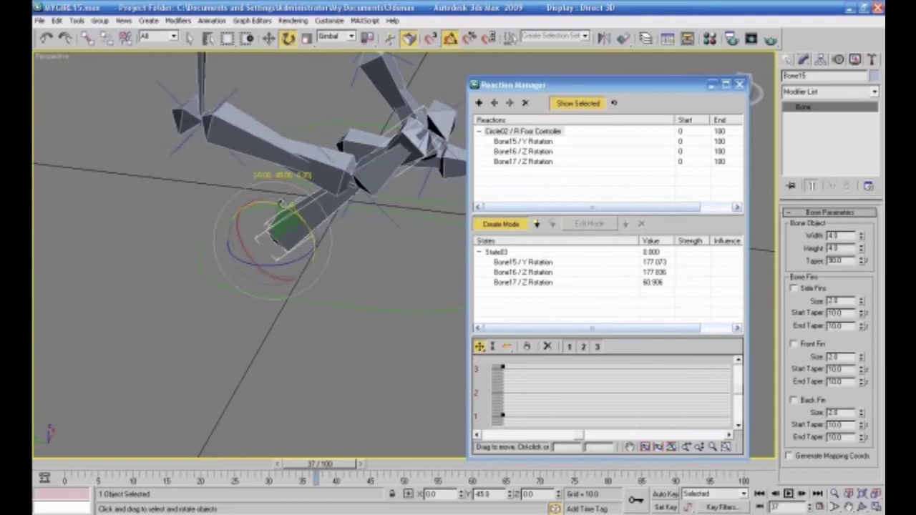
left_click(538, 224)
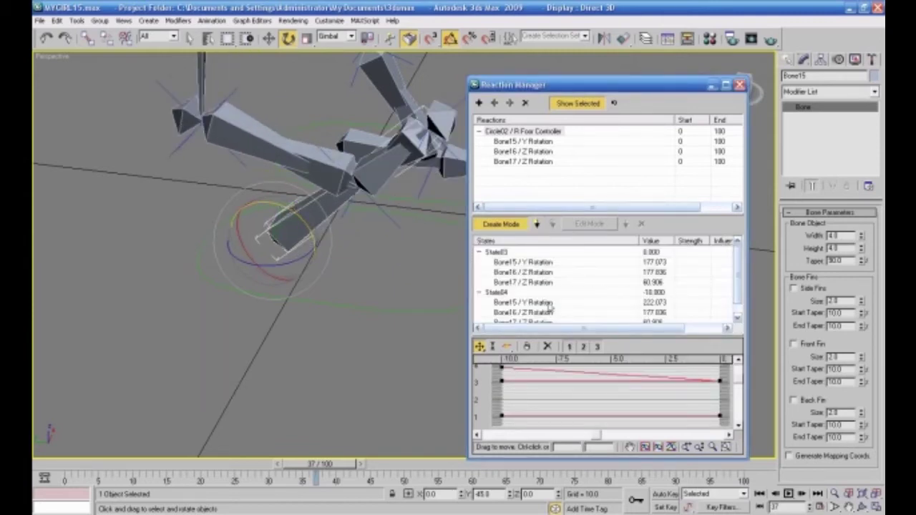
left_click(501, 224)
- Reset Circle02's R Foor Controller to 0 and re-enter Create Mode for its reaction
left_click_drag(423, 307, 386, 387)
right_click(872, 229)
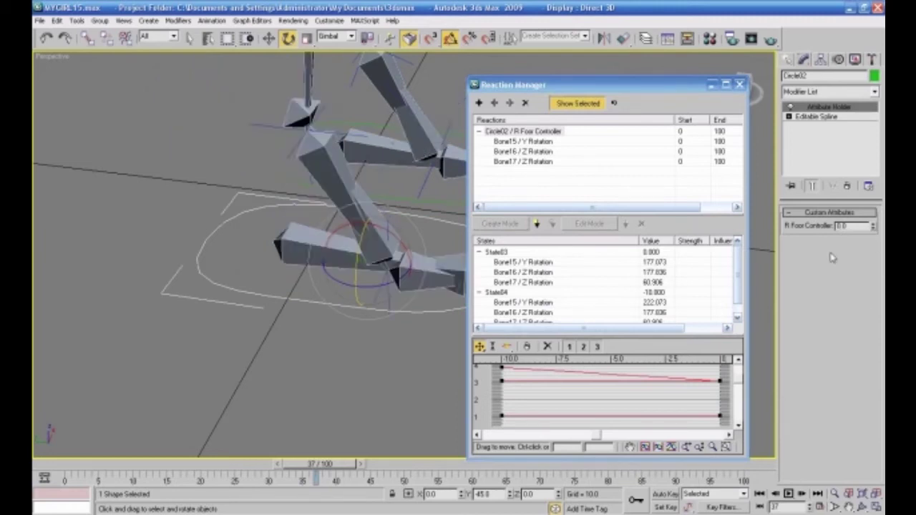
left_click(400, 381)
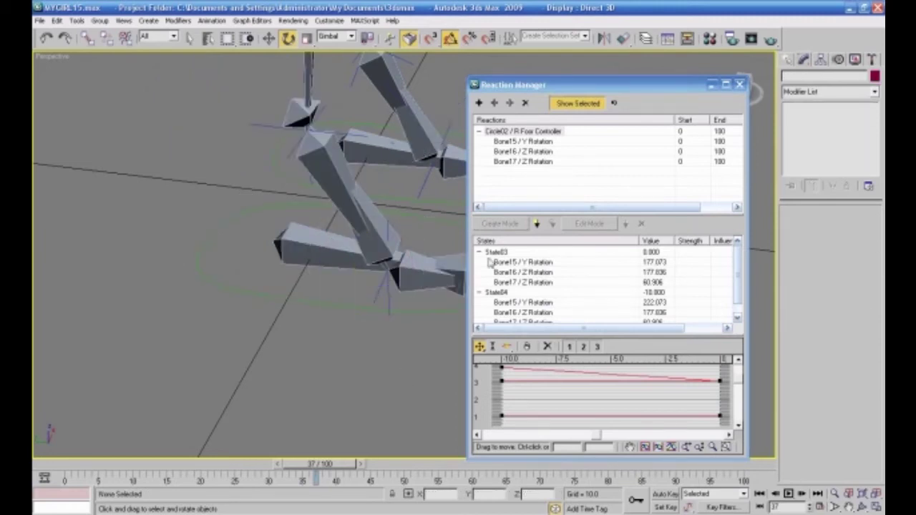
left_click(510, 134)
left_click(514, 225)
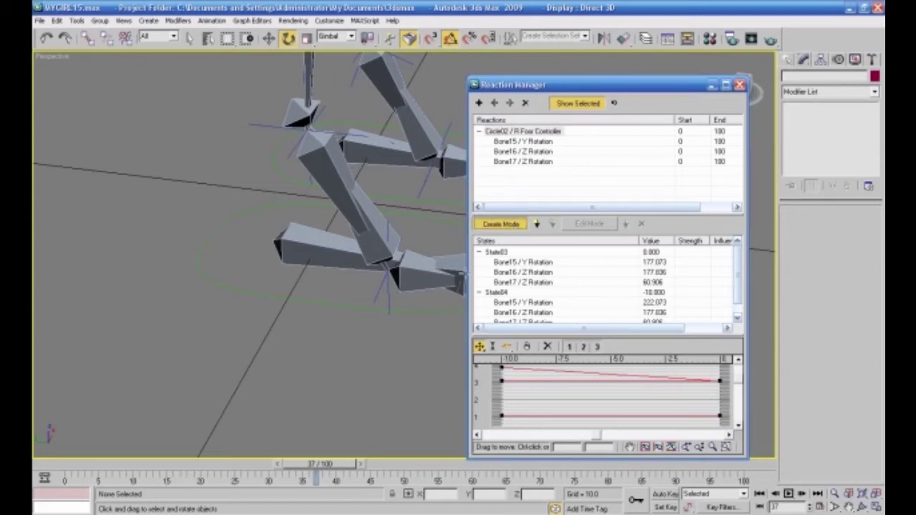
- Create a reaction state with Circle02's R Foor Controller at 5 and Bone17 rotated -10 degrees about Z
left_click(347, 312)
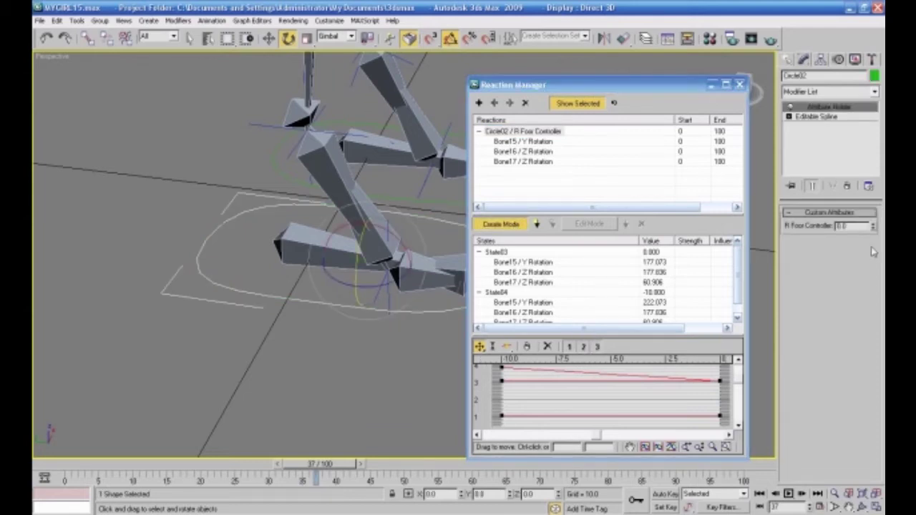
left_click_drag(862, 226, 810, 226)
type("5")
left_click(407, 359)
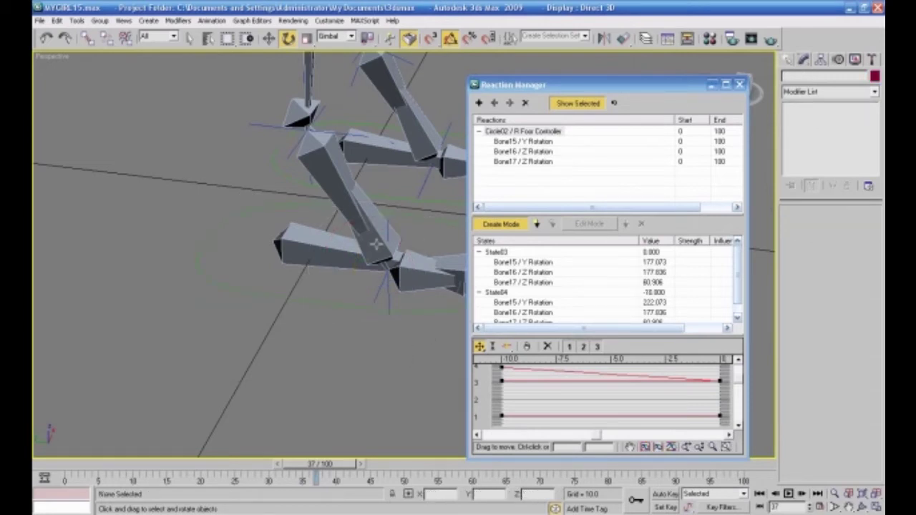
left_click(378, 243)
left_click_drag(396, 228, 403, 231)
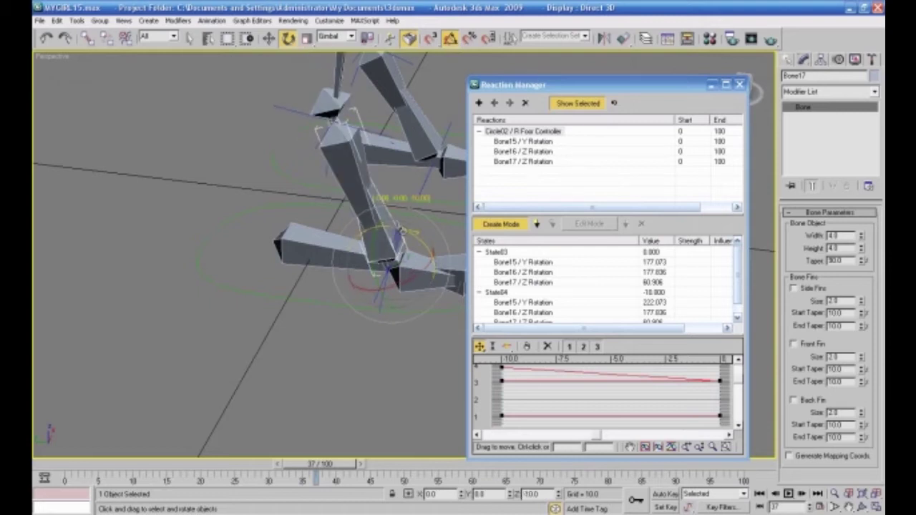
left_click(537, 225)
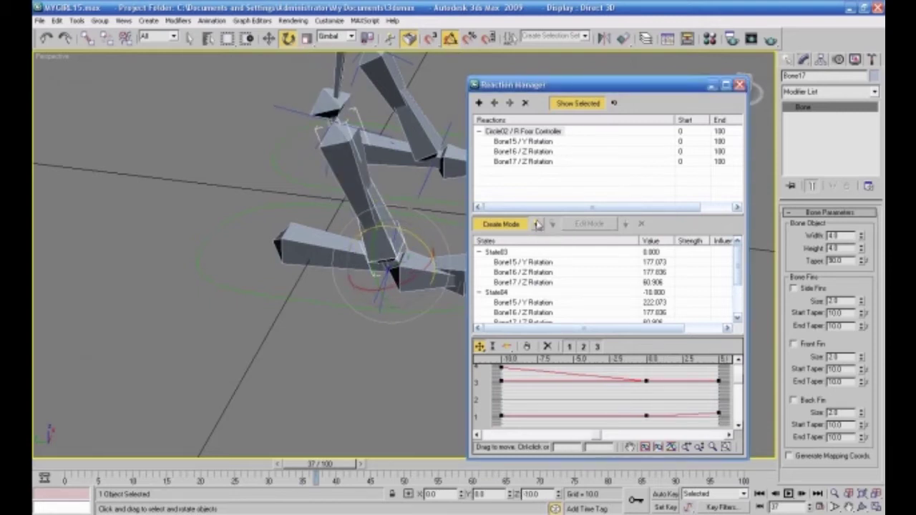
- Create a reaction state with R Foor Controller at 10 and Bone16 rotated -50 degrees about Z, and leave Create Mode
left_click(301, 353)
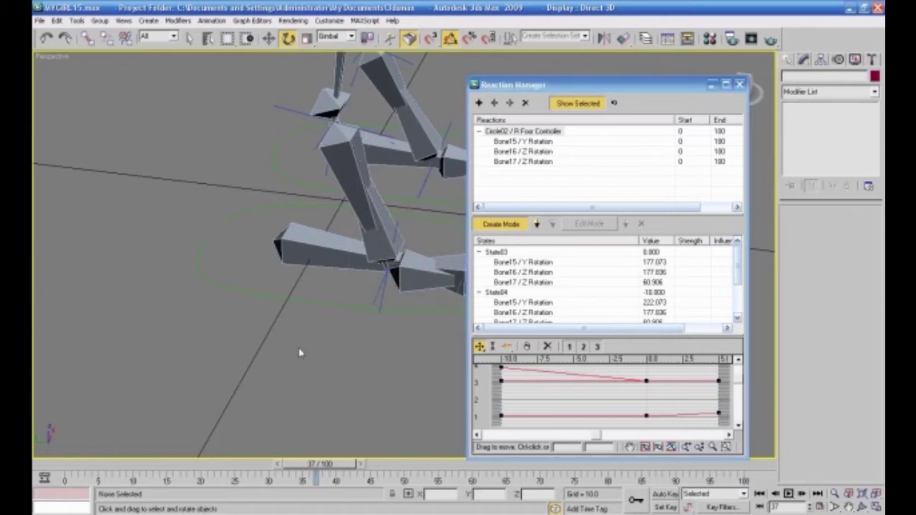
left_click(315, 296)
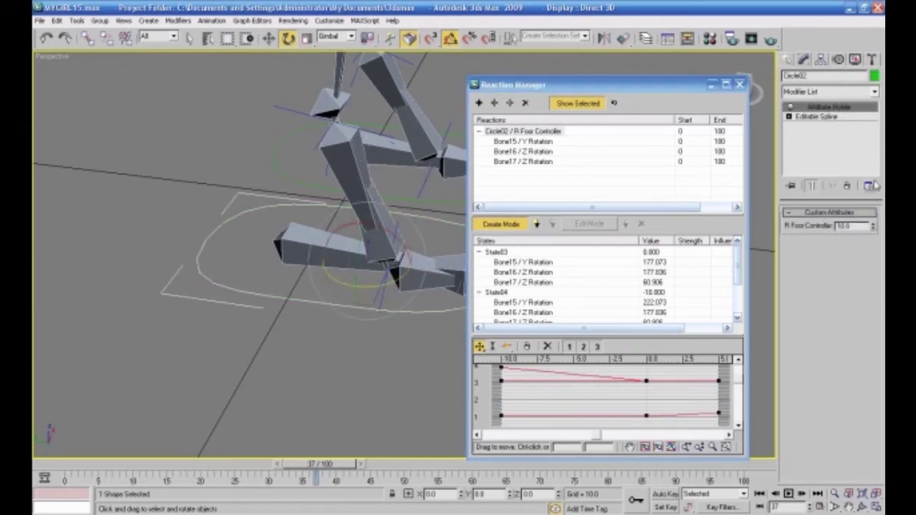
left_click(430, 347)
left_click(454, 262)
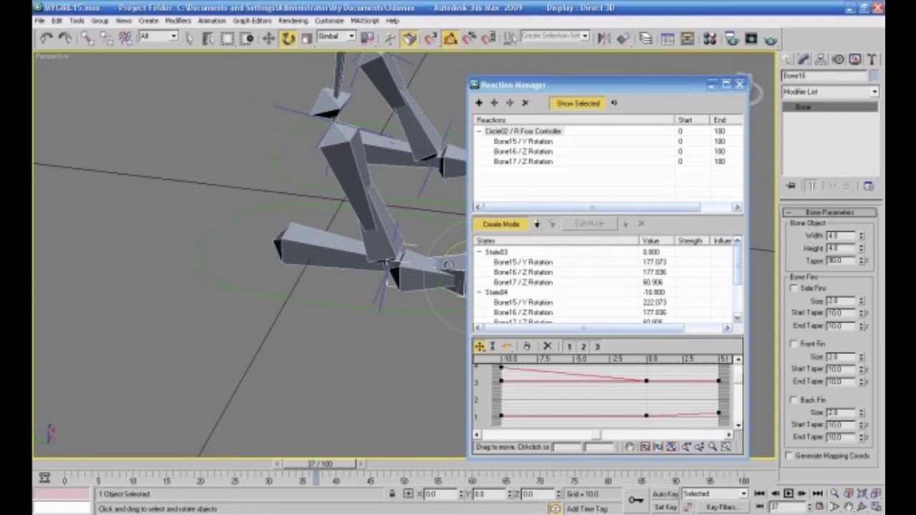
middle_click_drag(398, 363, 384, 360)
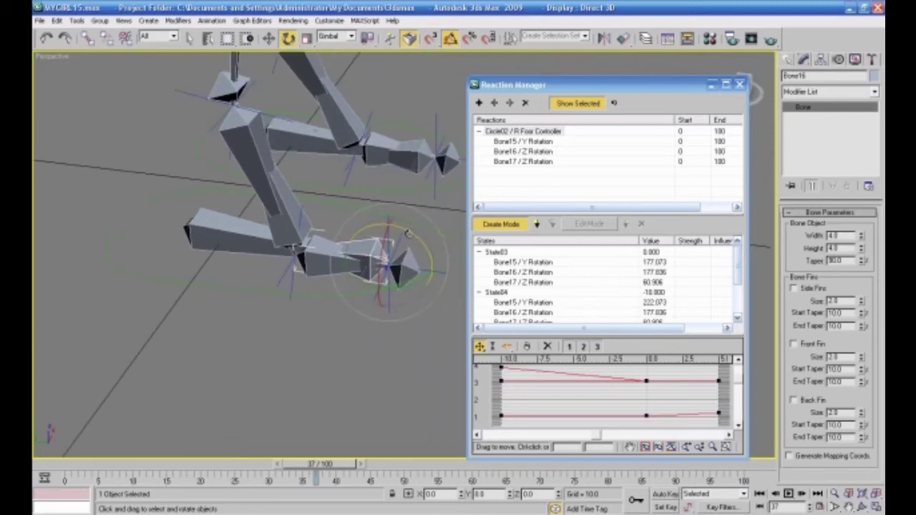
left_click_drag(407, 233, 430, 258)
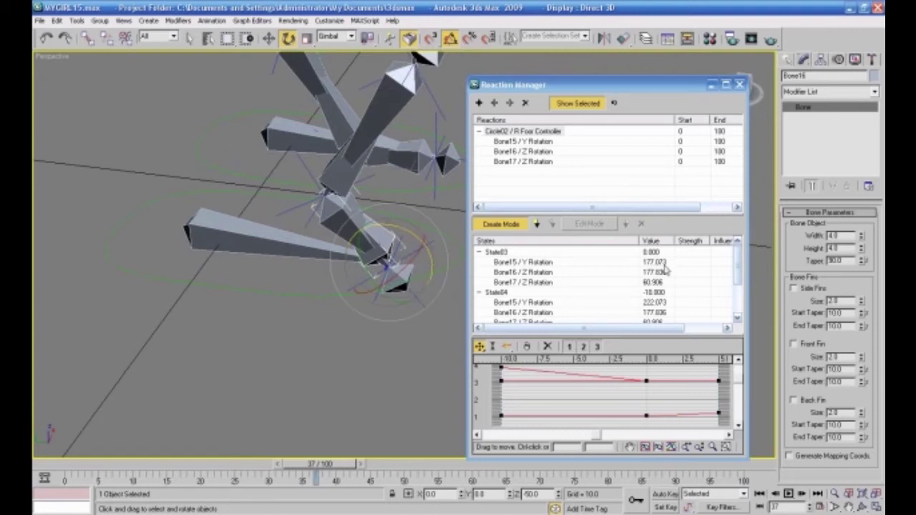
left_click(538, 224)
left_click(501, 224)
- Test the foot roll by varying Circle02's R Foor Controller, reset it to 0 and close Reaction Manager
left_click(366, 299)
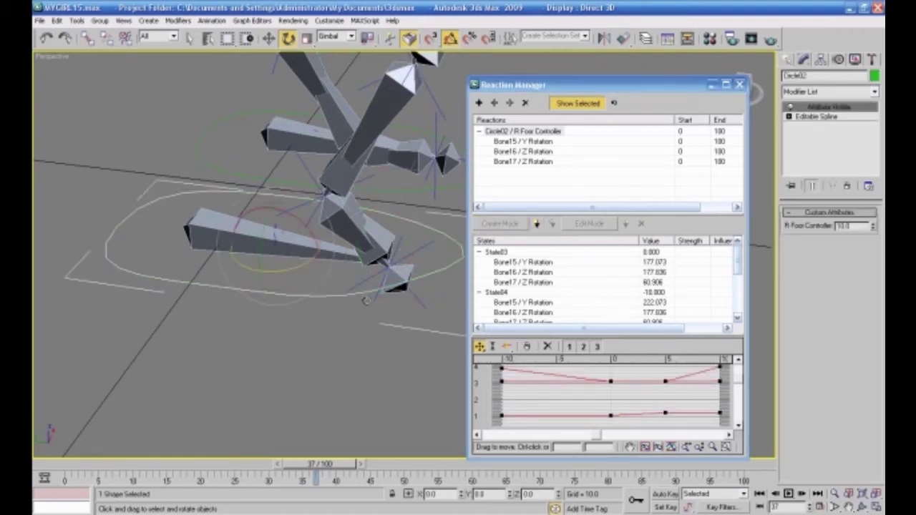
left_click_drag(869, 225, 857, 364)
right_click(857, 364)
right_click(874, 226)
middle_click_drag(421, 339, 351, 350, "alt")
left_click(740, 85)
- Test the other leg by trial-moving Circle01 and varying its Foot Controller, cancelling both changes
scroll(666, 247, "down", 5)
middle_click_drag(671, 258, 587, 275, "alt")
left_click(587, 276)
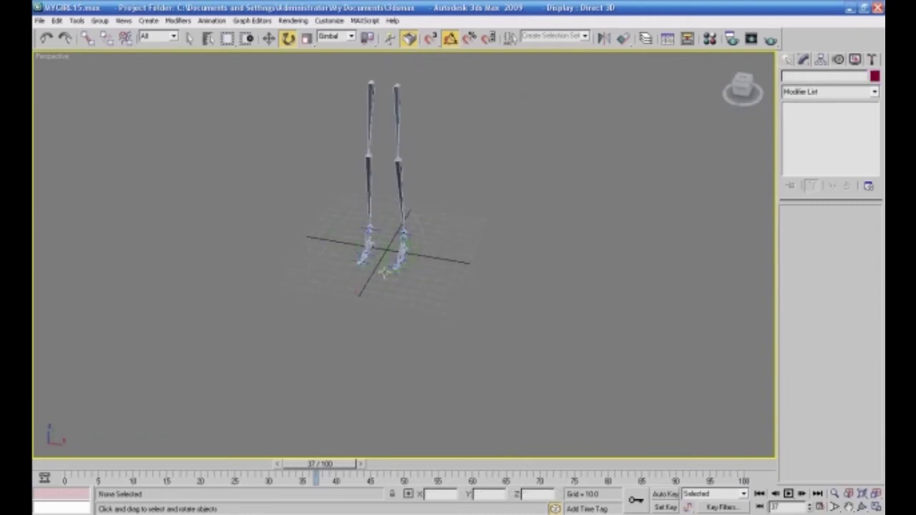
left_click(384, 272)
key("w")
middle_click_drag(513, 335, 434, 338, "alt")
left_click_drag(407, 237, 433, 201)
right_click(432, 202)
left_click_drag(874, 227, 883, 275)
right_click(883, 290)
middle_click_drag(571, 198, 691, 307)
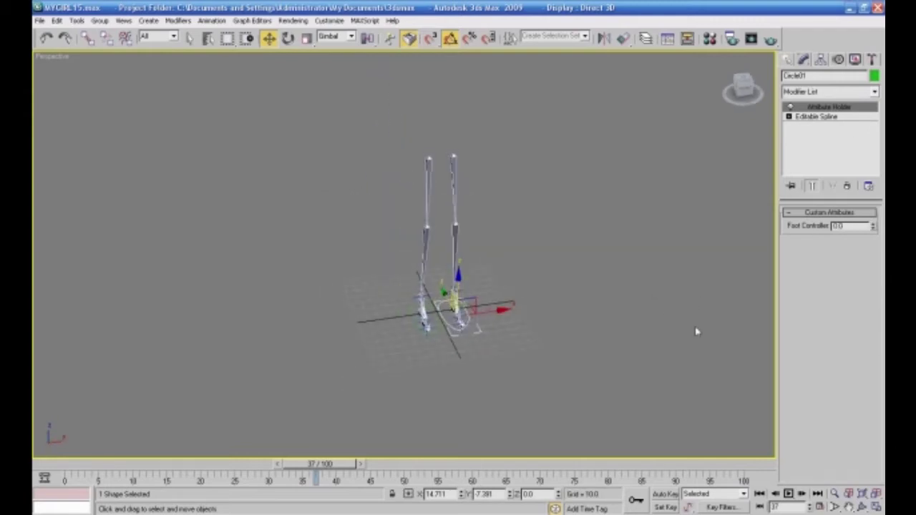
- Unhide the Geometry category and show the character's hips and legs in a maximized Front view
left_click(878, 509)
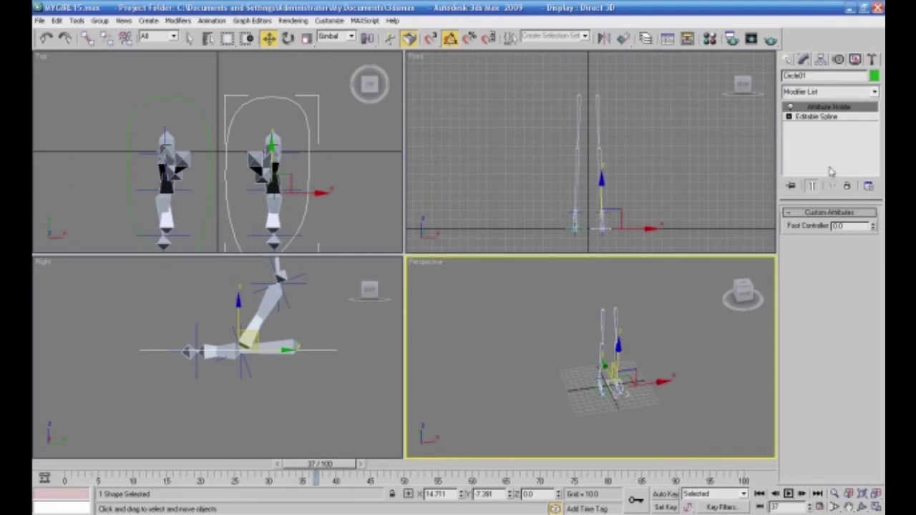
left_click(788, 59)
left_click(856, 59)
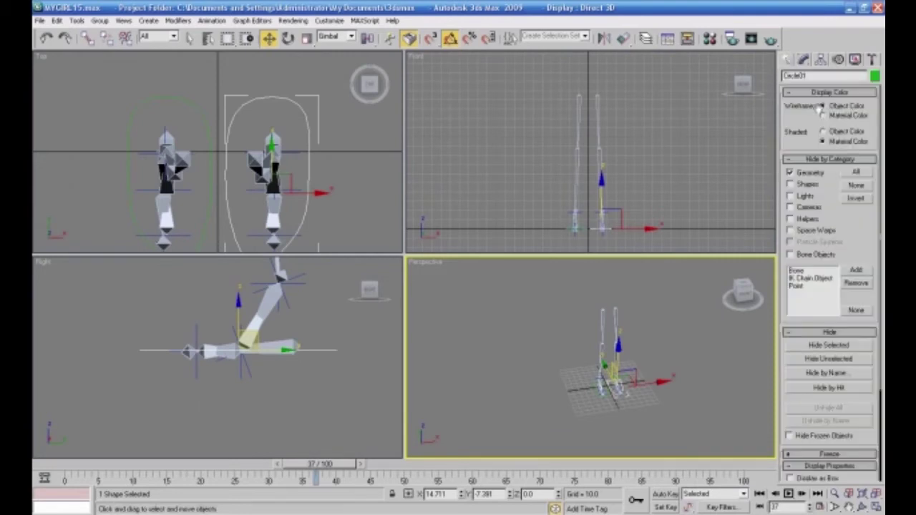
left_click(790, 173)
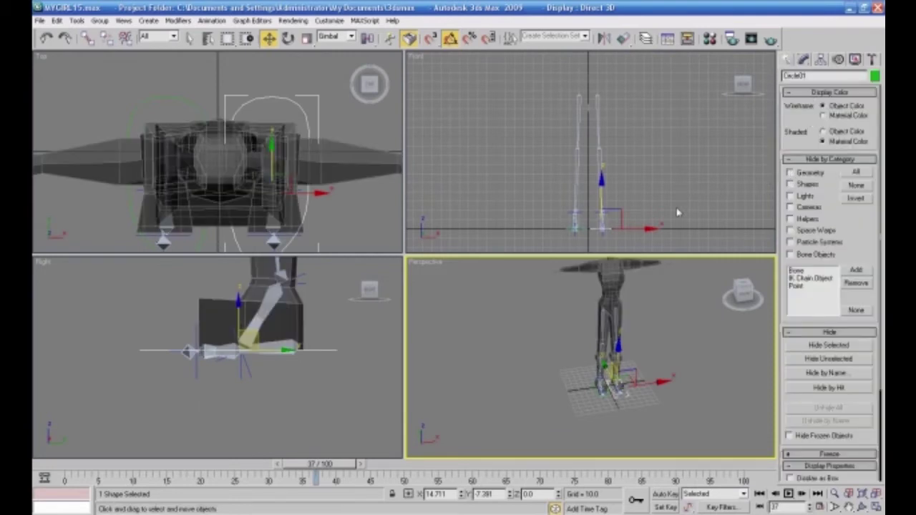
right_click(676, 211)
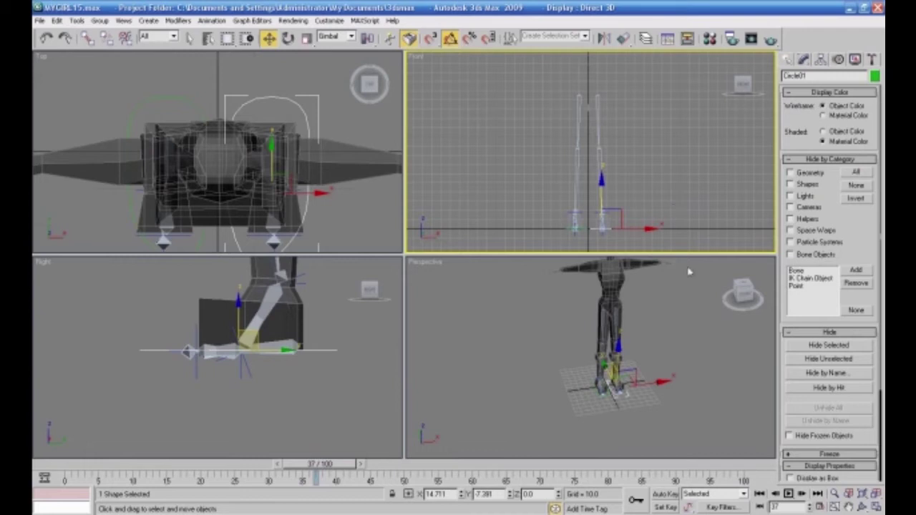
left_click(874, 506)
middle_click_drag(705, 322, 673, 398)
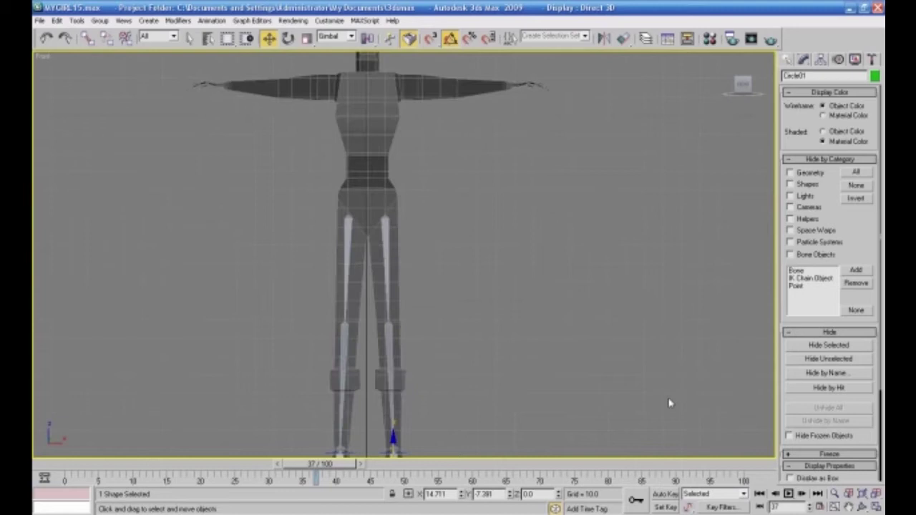
scroll(680, 401, "up", 2)
scroll(631, 366, "down", 1)
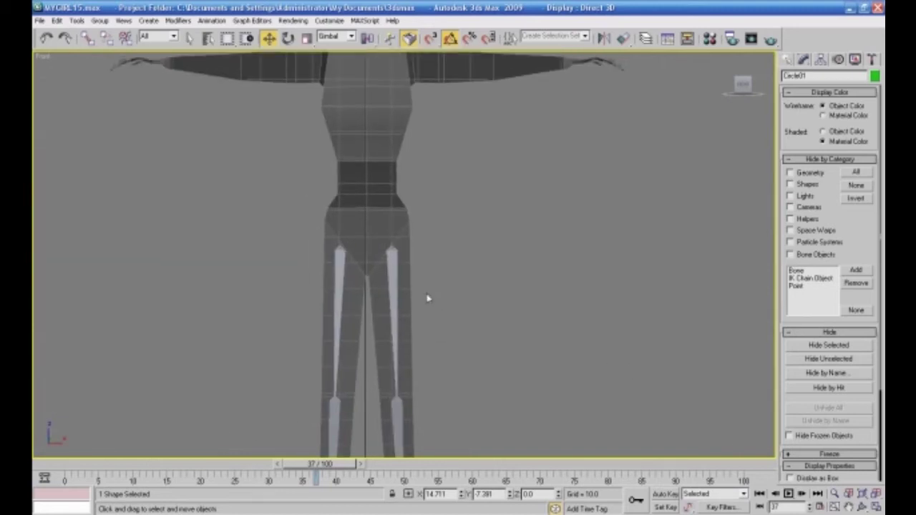
- Draw a pelvis bone straight down the body's centre line from below the waist to the crotch, ending the chain there
left_click(788, 60)
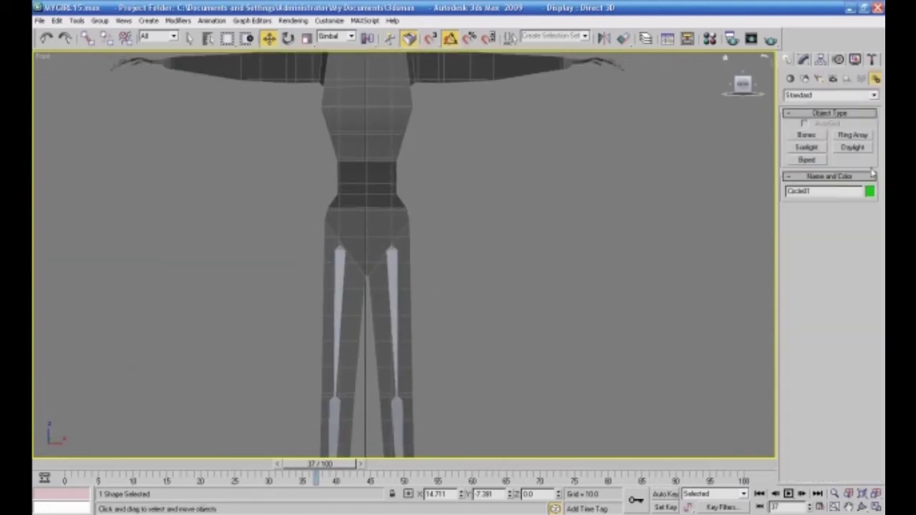
left_click(806, 135)
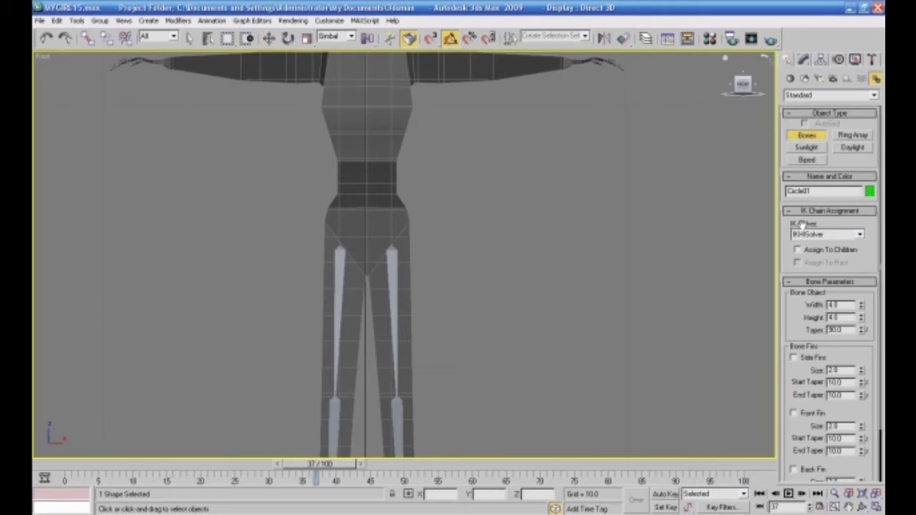
left_click(367, 215)
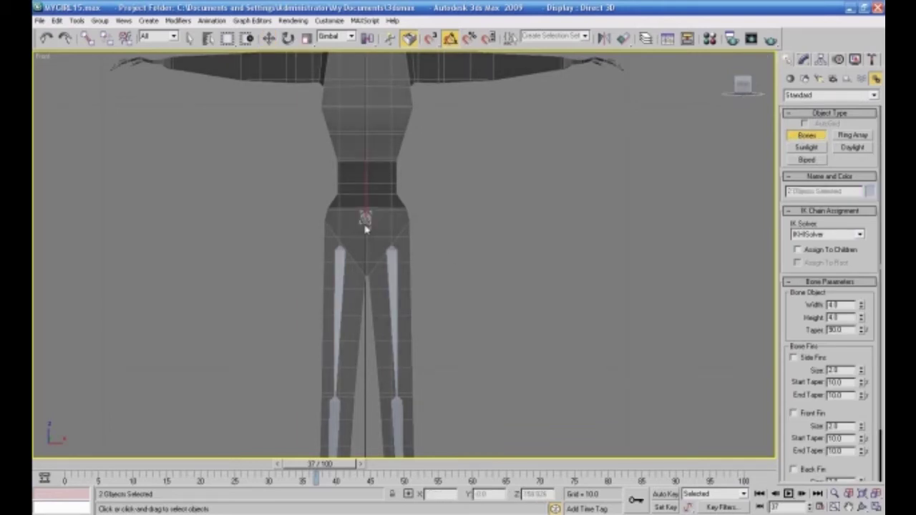
left_click(366, 276)
right_click(368, 284)
left_click(472, 334)
- Select the new pelvis bone and enable its Front Fin
key("w")
left_click(496, 318)
left_click(367, 240)
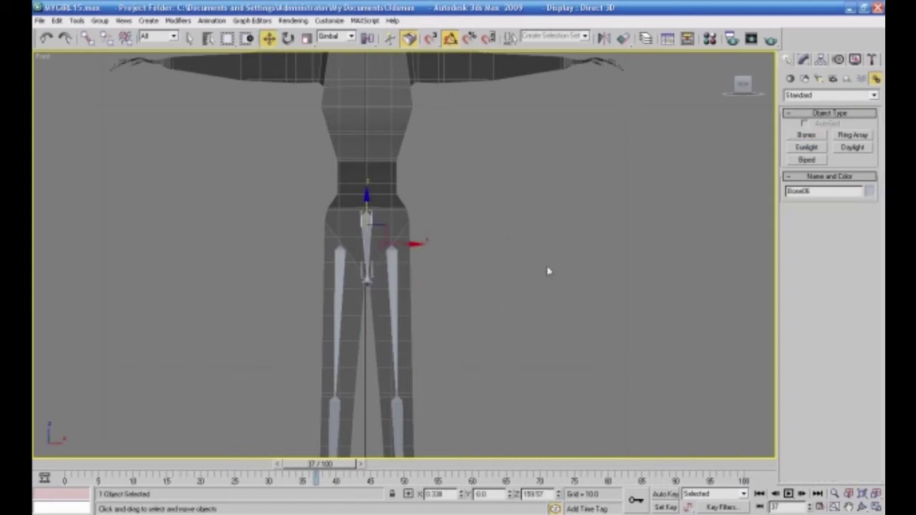
left_click(803, 60)
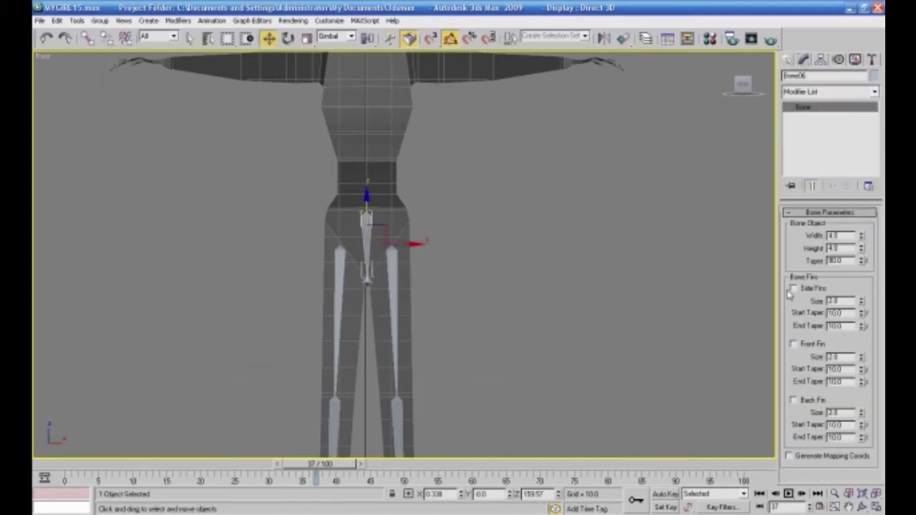
left_click(794, 344)
mouse_move(630, 354)
middle_mouse_down("alt")
mouse_move(599, 364)
mouse_move(614, 360)
middle_mouse_up("alt")
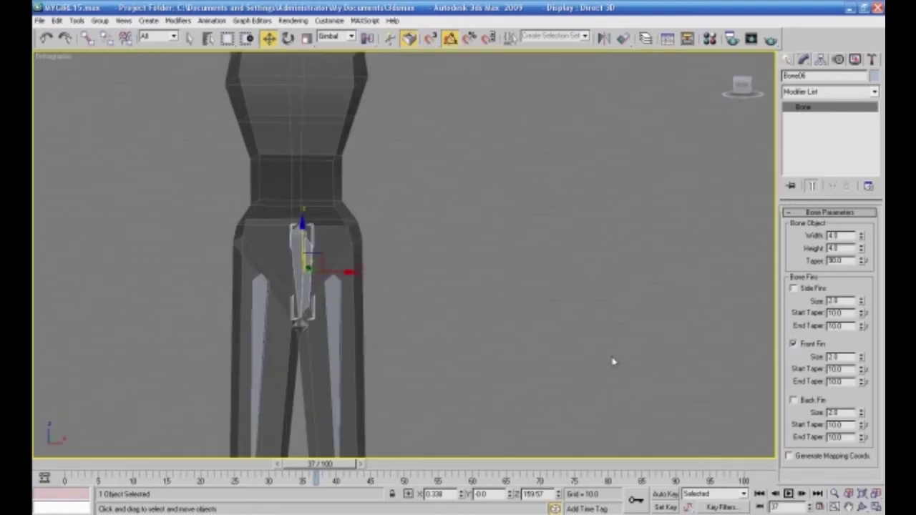
- Show the pelvis area in a maximized Perspective view and hide the Geometry category so only the bones remain
scroll(612, 362, "down", 3)
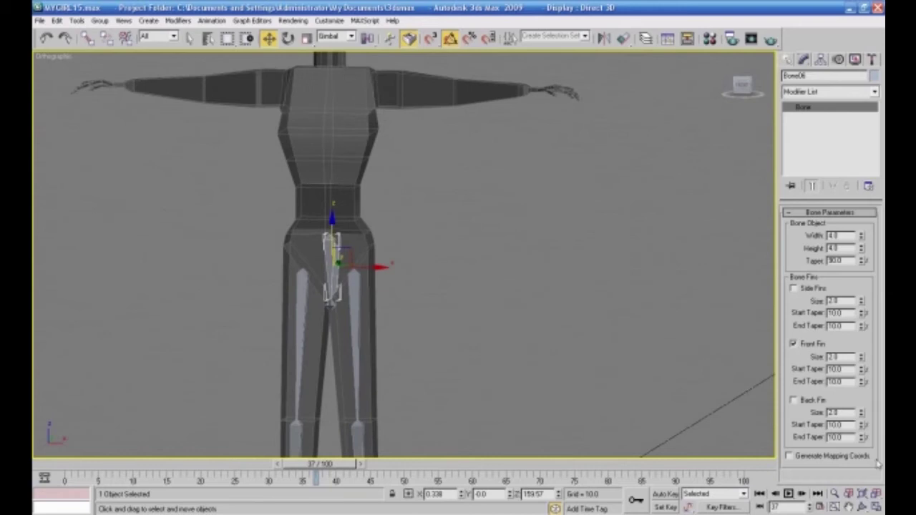
left_click(876, 507)
right_click(703, 402)
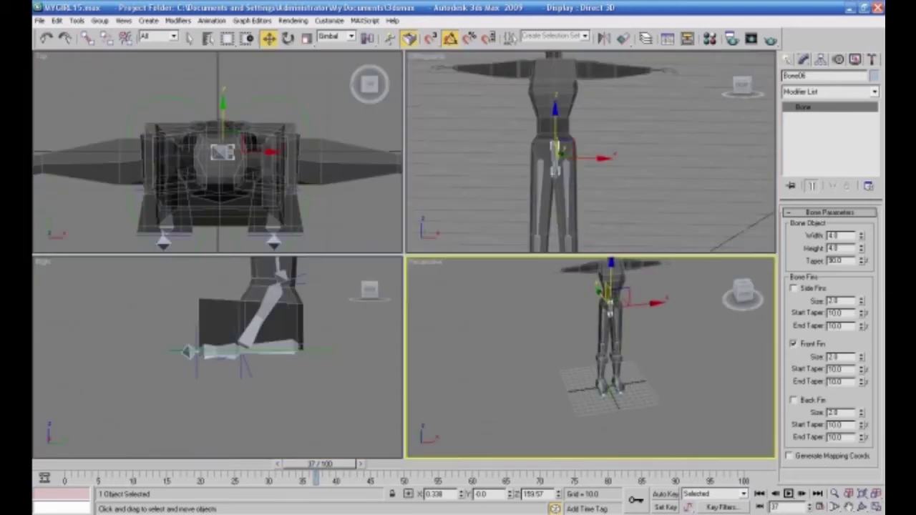
left_click(876, 507)
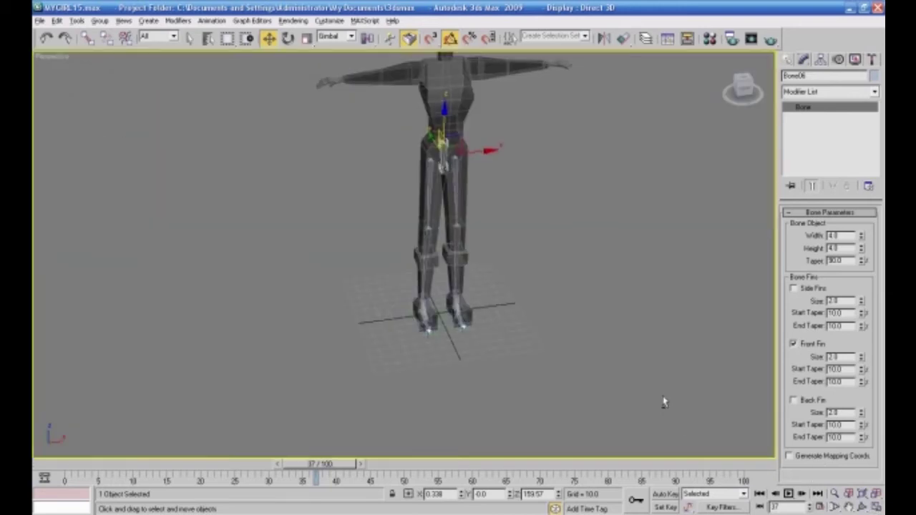
scroll(663, 399, "up", 10)
middle_click_drag(593, 417, 627, 406)
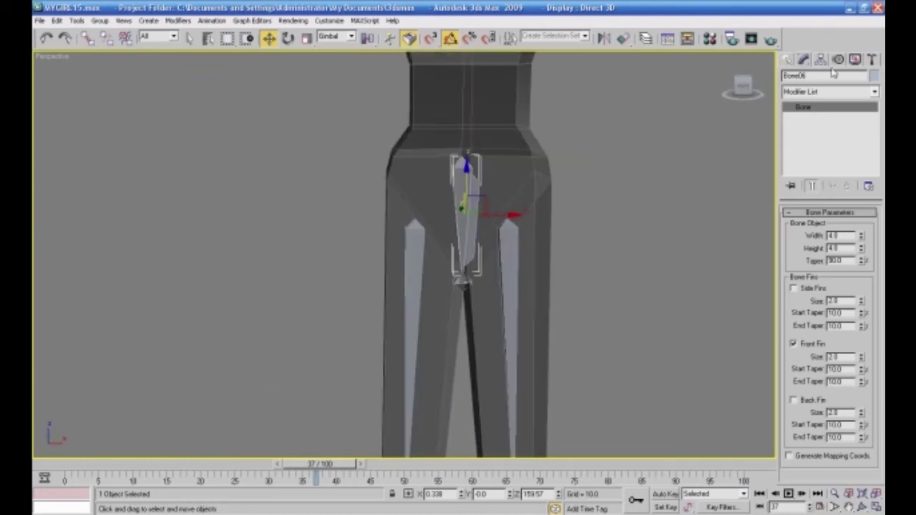
left_click(855, 60)
left_click(791, 172)
middle_click_drag(699, 263, 665, 263, "alt")
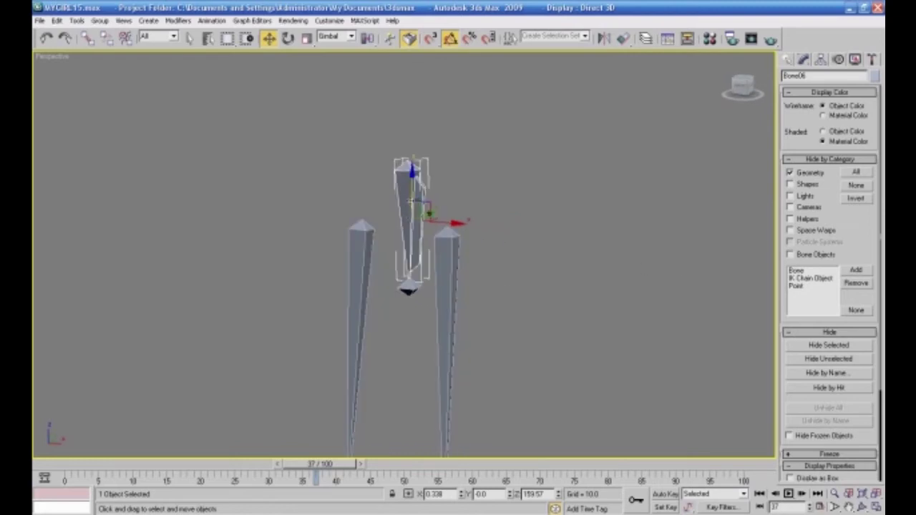
- Select the small end bone below the pelvis bone and enable its Front Fin
left_click(482, 202)
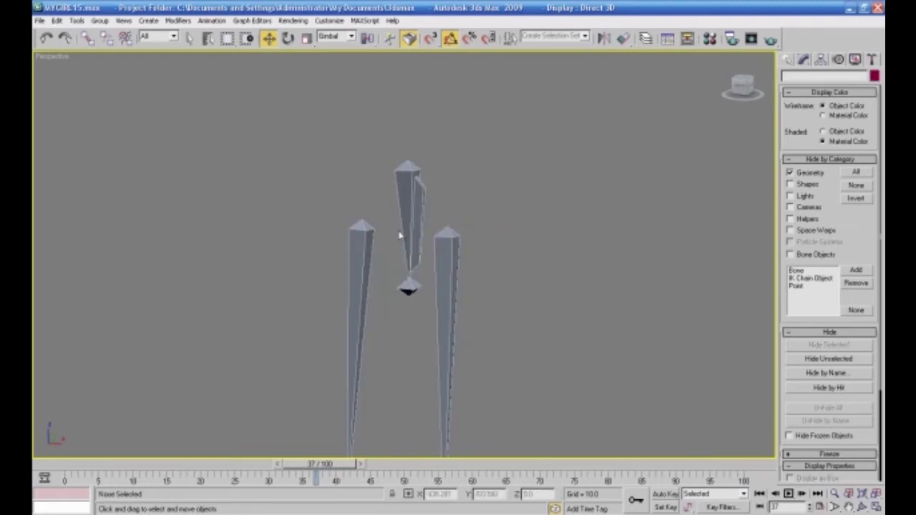
left_click(408, 209)
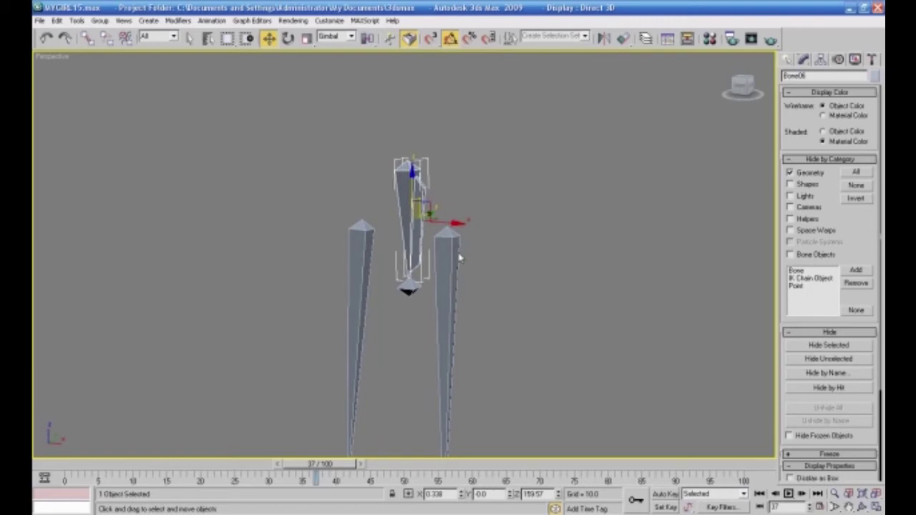
left_click(409, 289)
left_click(804, 60)
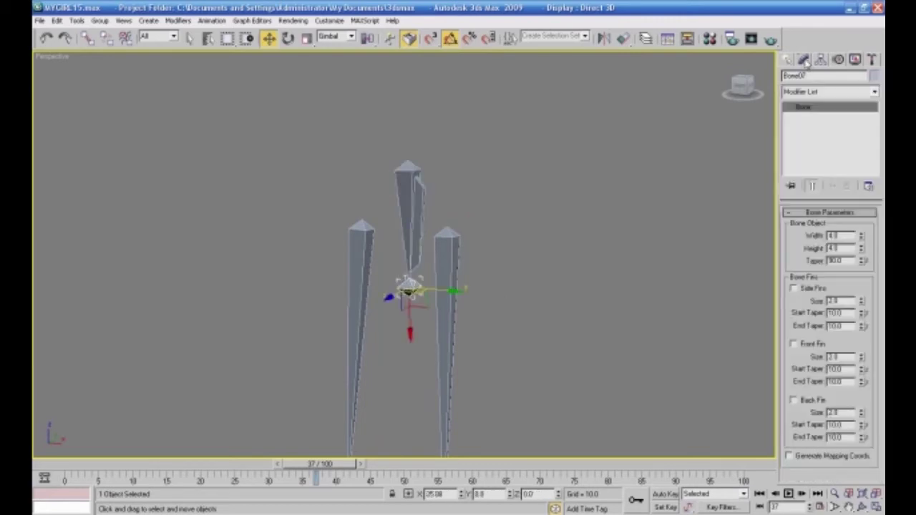
left_click(793, 344)
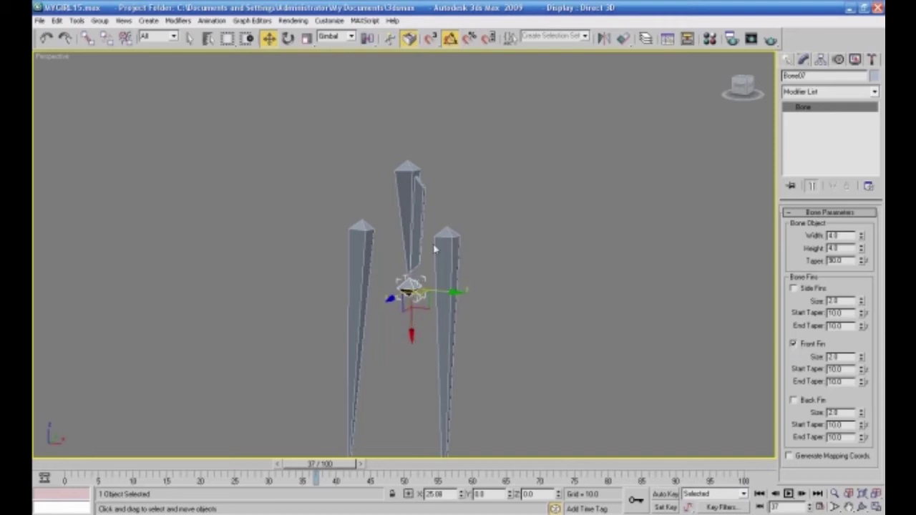
- Enable Side Fins on the pelvis bone
left_click(410, 220)
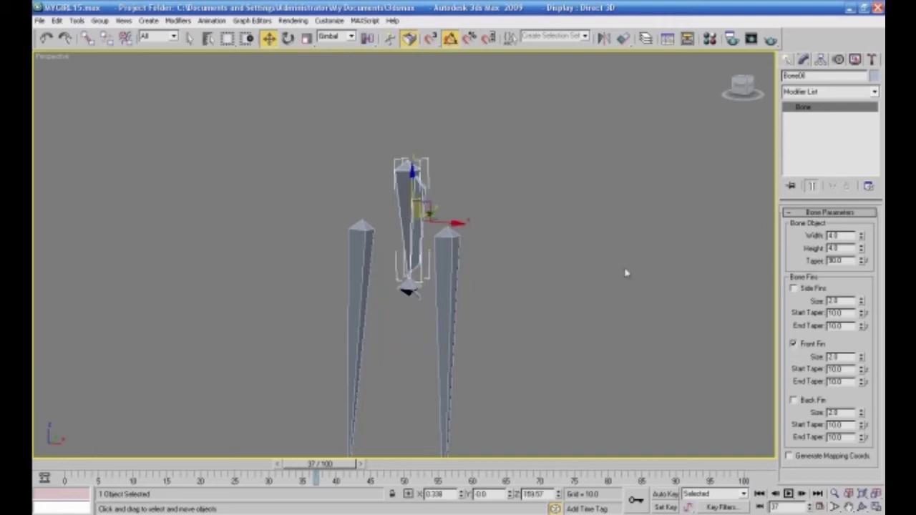
left_click(793, 287)
middle_click_drag(426, 204, 429, 294, "alt")
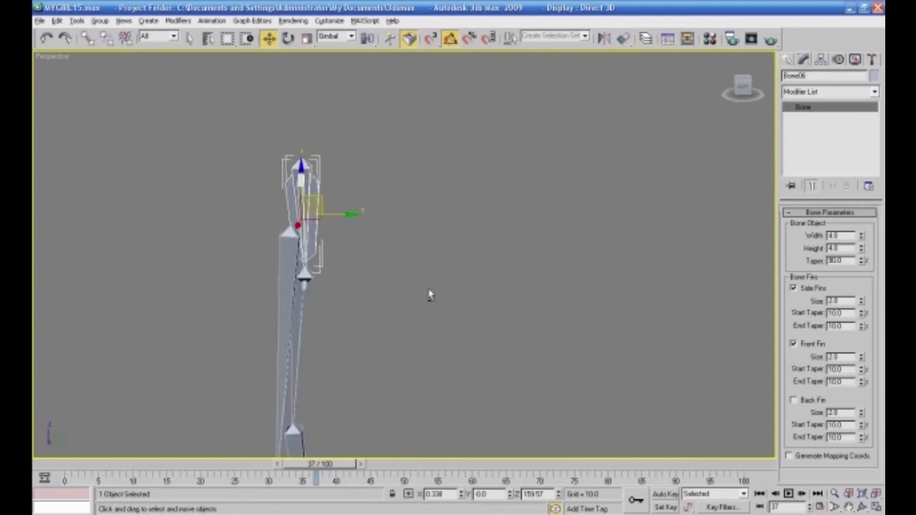
middle_click_drag(377, 264, 464, 271, "alt")
left_click(533, 285)
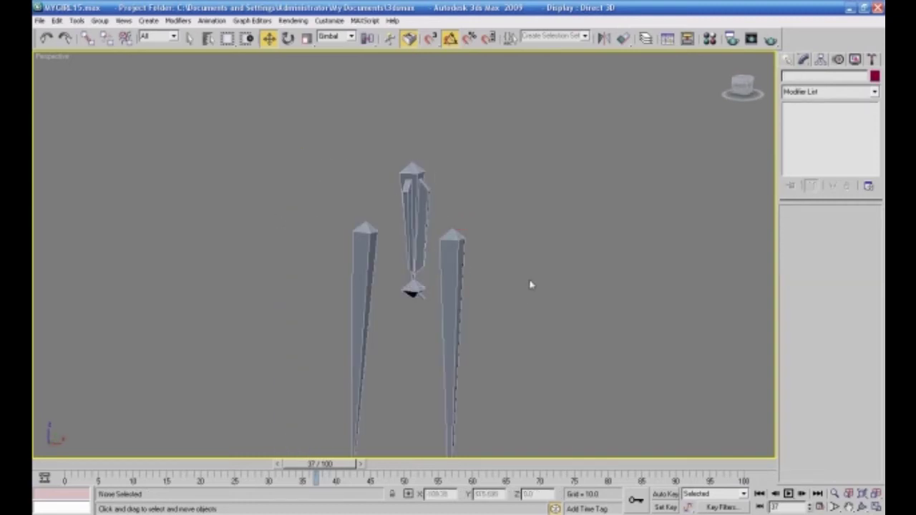
- Rotate the pelvis bone 90 degrees around its length with Don't Affect Children enabled, so its side fins face the hips
left_click(412, 213)
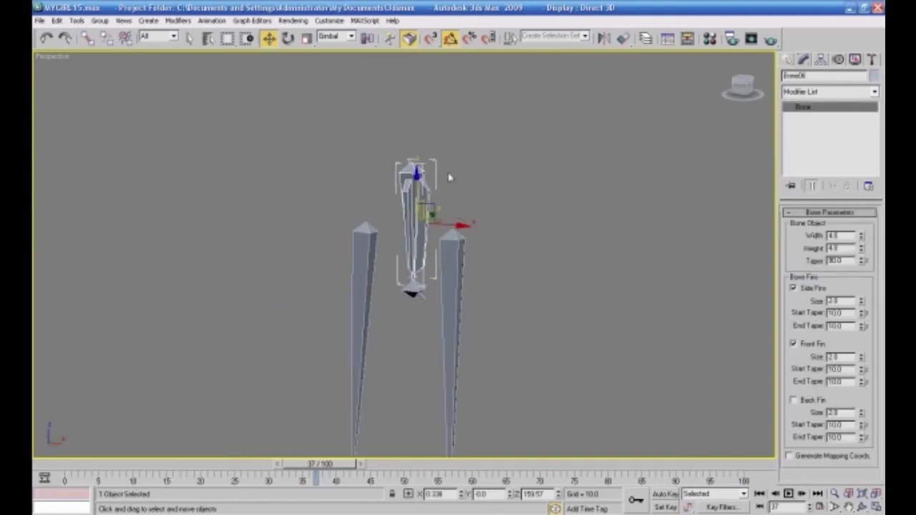
left_click(821, 61)
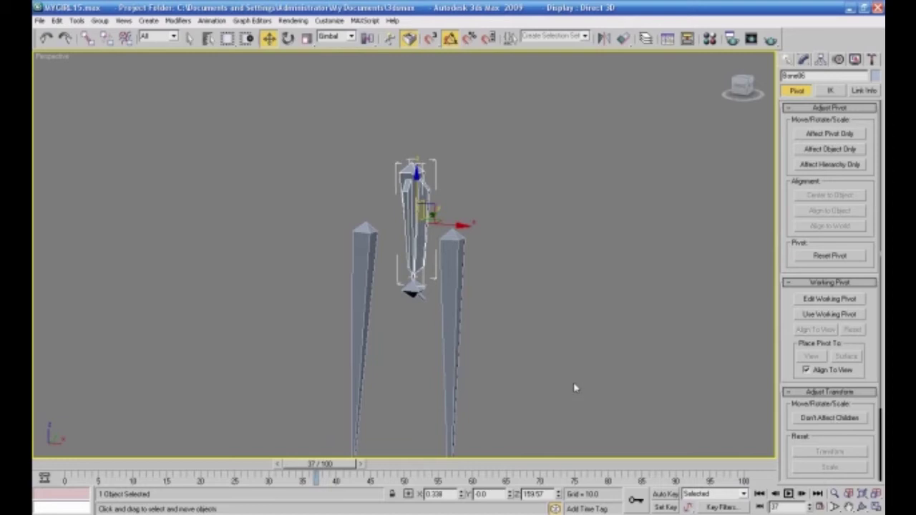
left_click(804, 422)
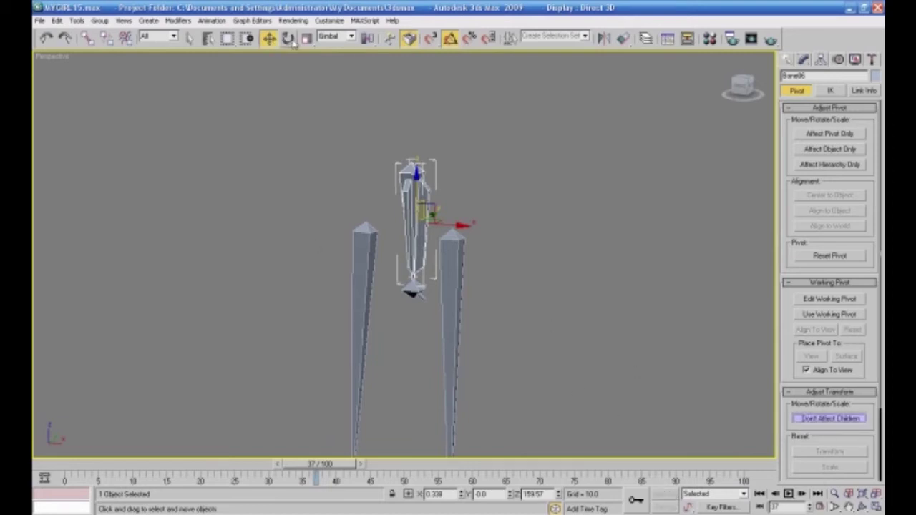
left_click(338, 37)
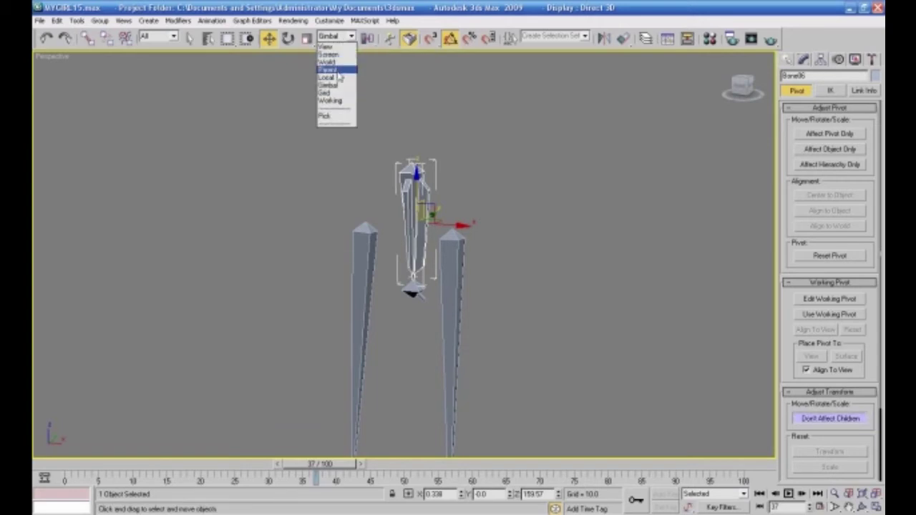
left_click(338, 70)
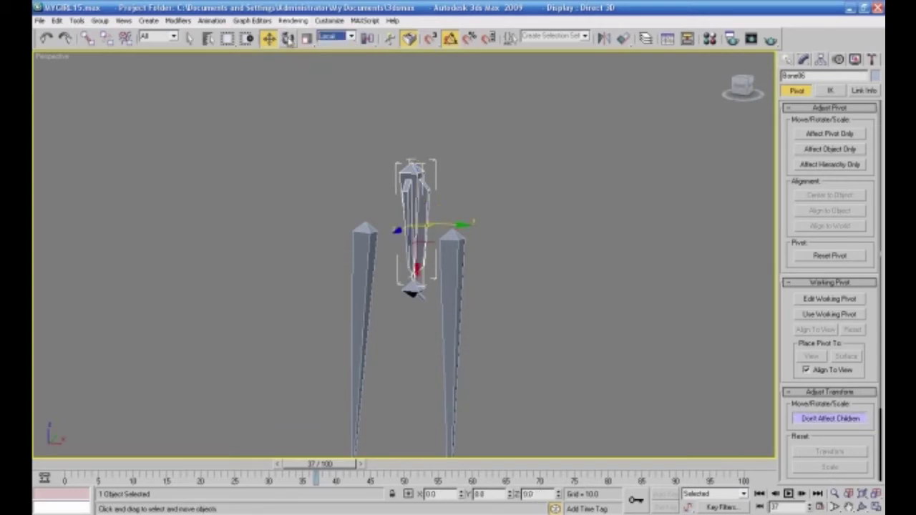
left_click(288, 38)
left_click_drag(441, 167, 390, 166)
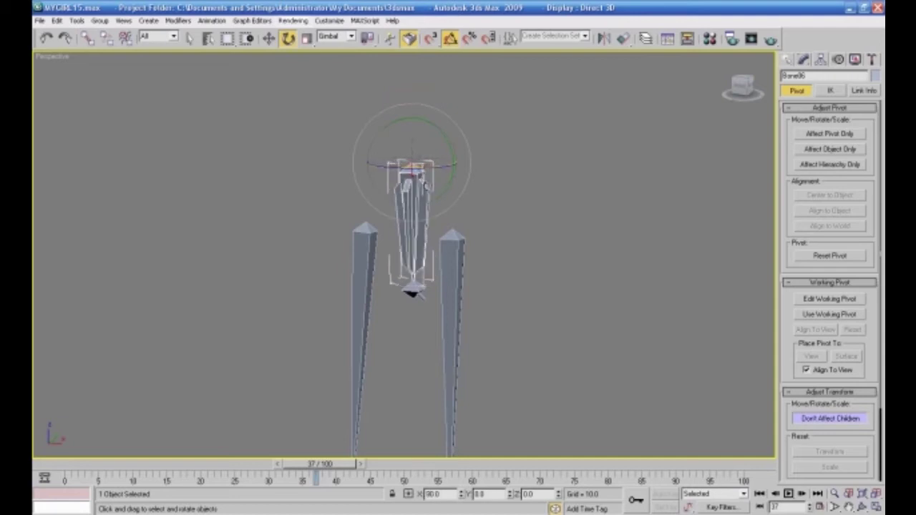
- Rotate the small end bone around its length to match the pelvis bone and turn off Don't Affect Children
left_click(486, 279)
left_click(414, 290)
left_click_drag(415, 292, 390, 290)
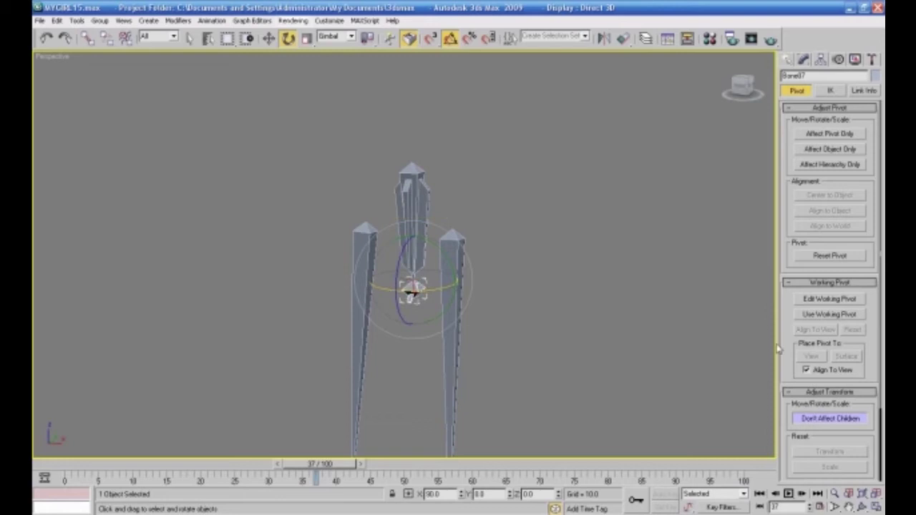
left_click(844, 421)
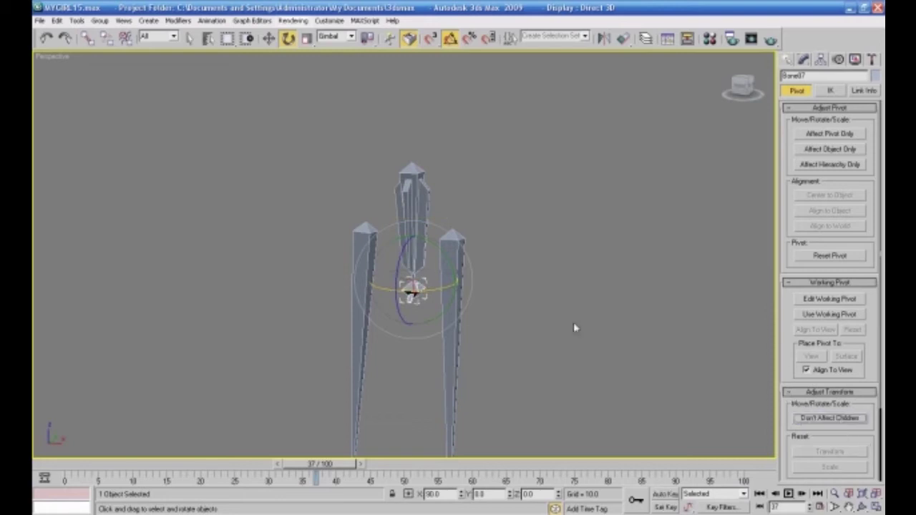
- Widen the pelvis bone's side fins to a size of about 11.2, with Start Taper 10.7 and End Taper 72.6
left_click(267, 40)
left_click(393, 244)
middle_click_drag(384, 259, 414, 257, "alt")
left_click(454, 190)
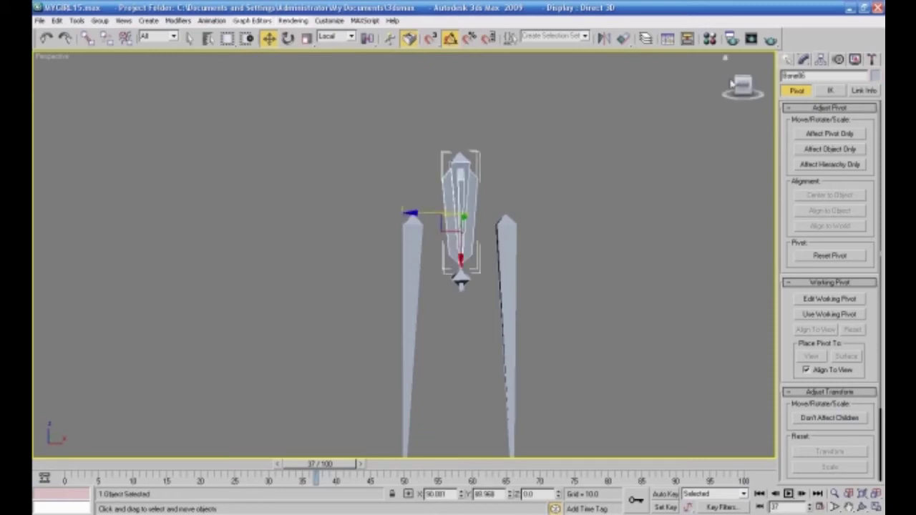
left_click(803, 60)
middle_click_drag(702, 204, 671, 198)
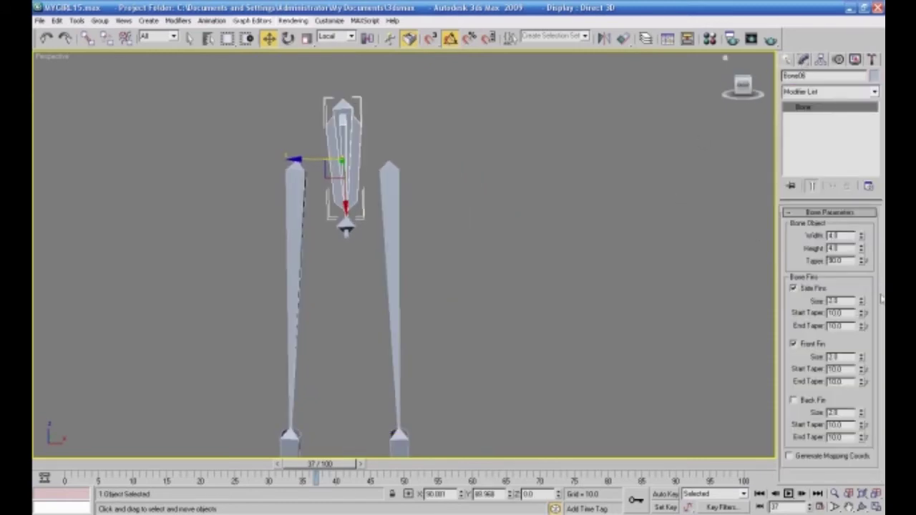
left_click_drag(862, 301, 864, 324)
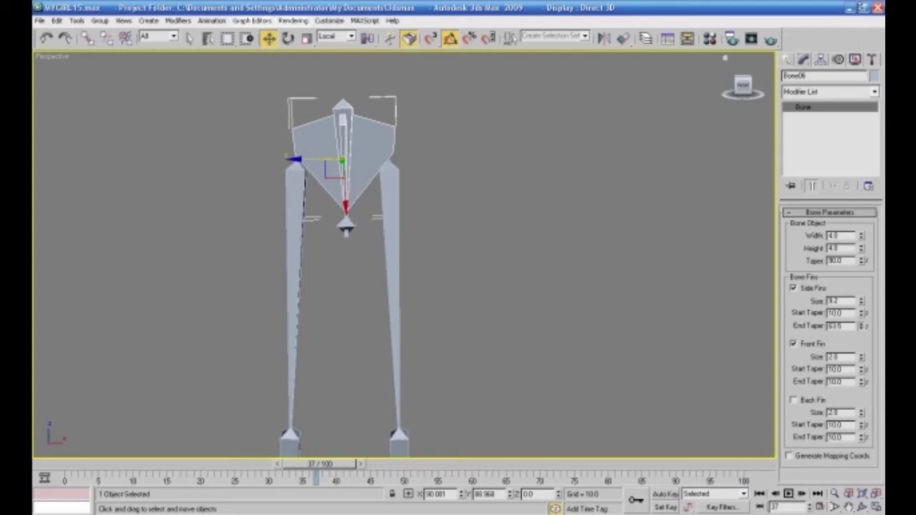
left_click_drag(863, 312, 863, 290)
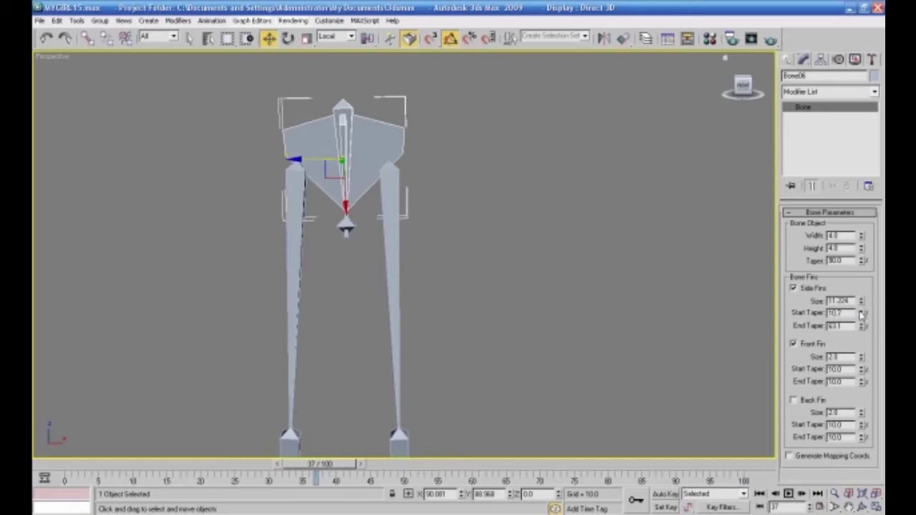
left_click_drag(862, 326, 859, 272)
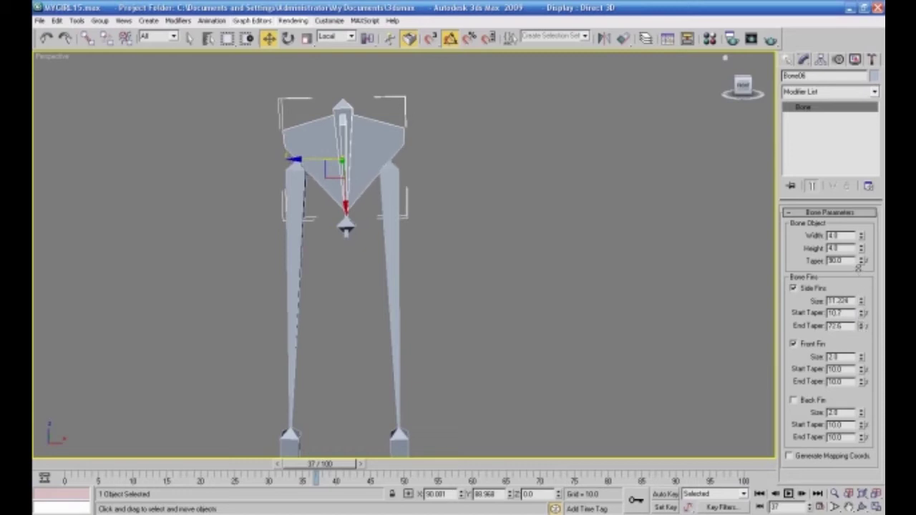
- Examine the pelvis bone and both leg chains from several angles with nothing selected
middle_click_drag(667, 254, 614, 286, "alt")
scroll(637, 266, "up", 5)
scroll(637, 266, "down", 5)
middle_click_drag(652, 263, 595, 290, "alt")
left_click(657, 284)
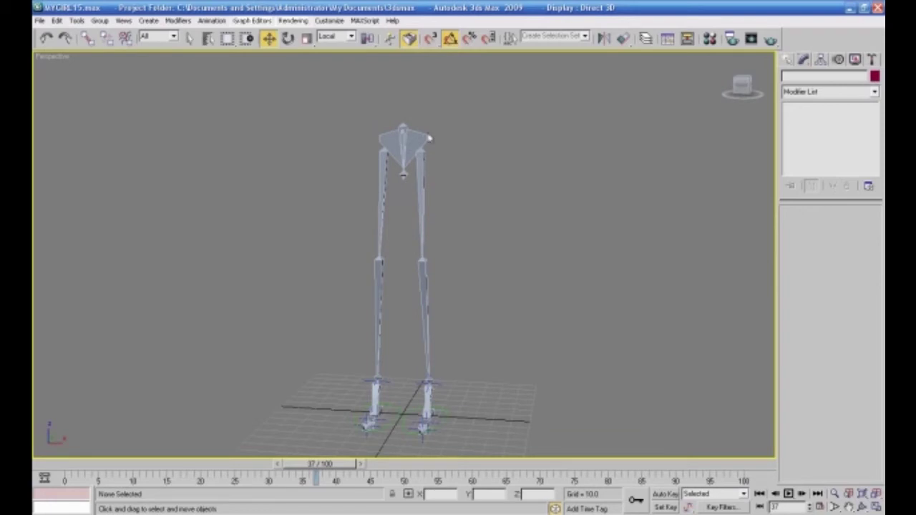
middle_click_drag(432, 197, 480, 259, "alt")
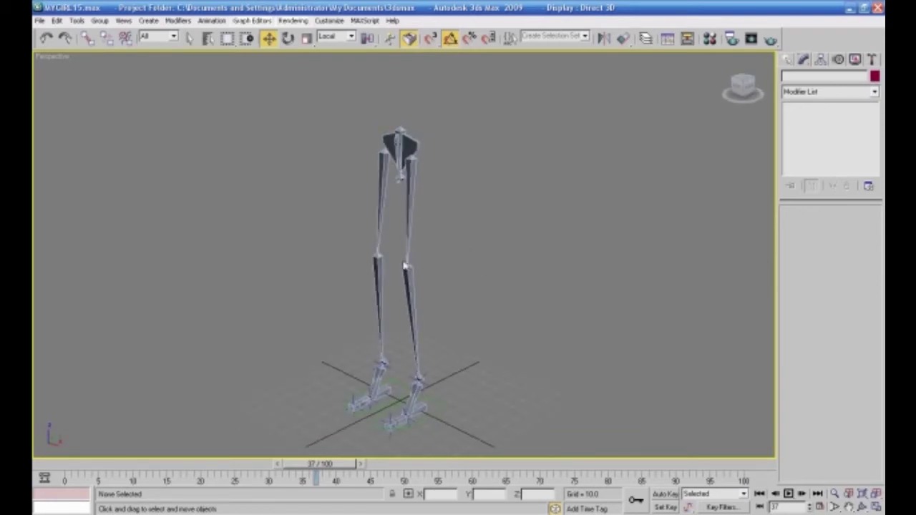
middle_click_drag(432, 316, 513, 336, "alt")
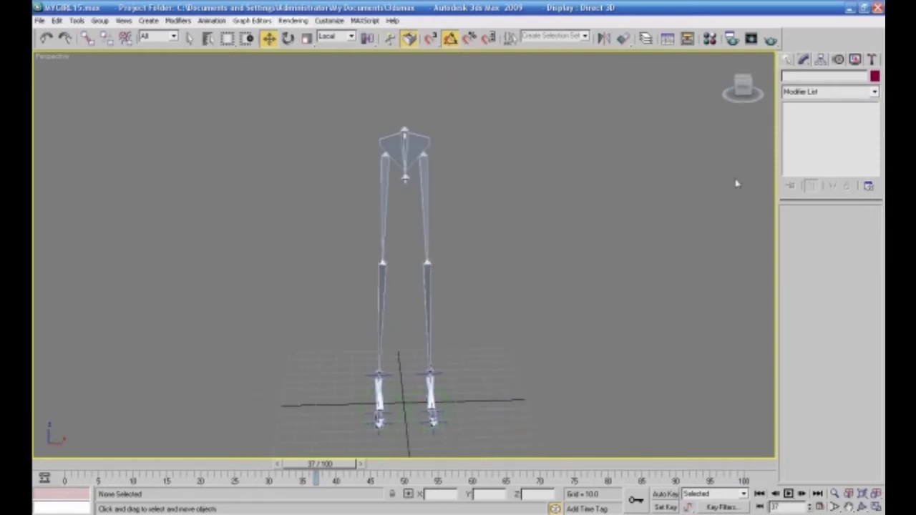
- Create a Dummy helper in the Front view and centre it on the character's left knee joint
left_click(789, 59)
left_click(848, 80)
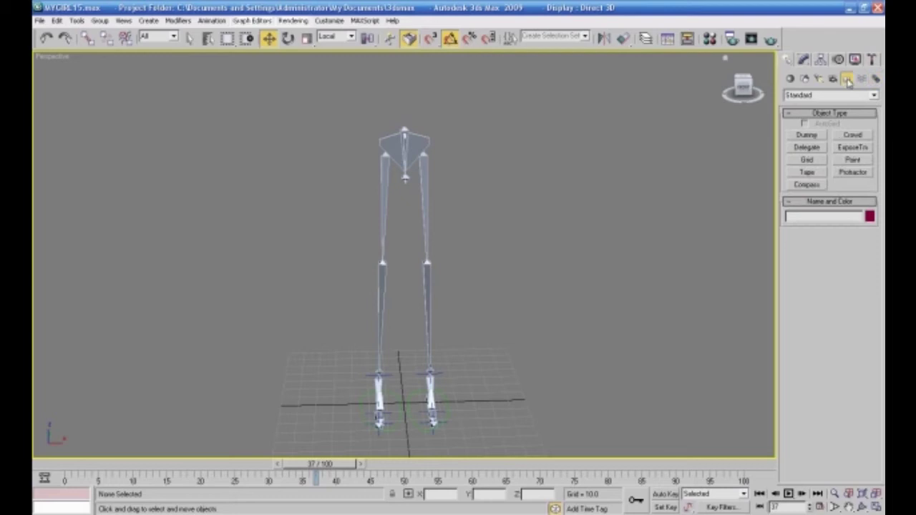
left_click(807, 135)
key("alt+w")
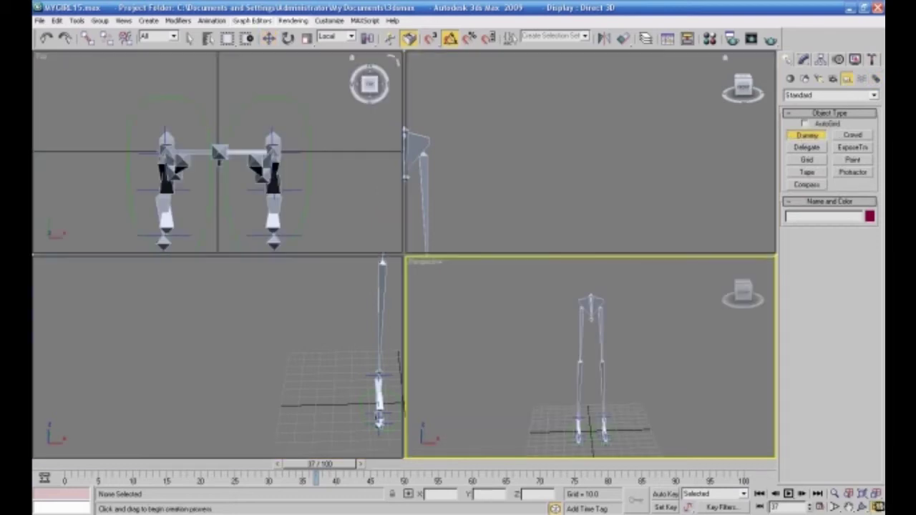
right_click(557, 173)
scroll(566, 190, "up", 5)
left_click_drag(506, 147, 545, 147)
left_click(268, 38)
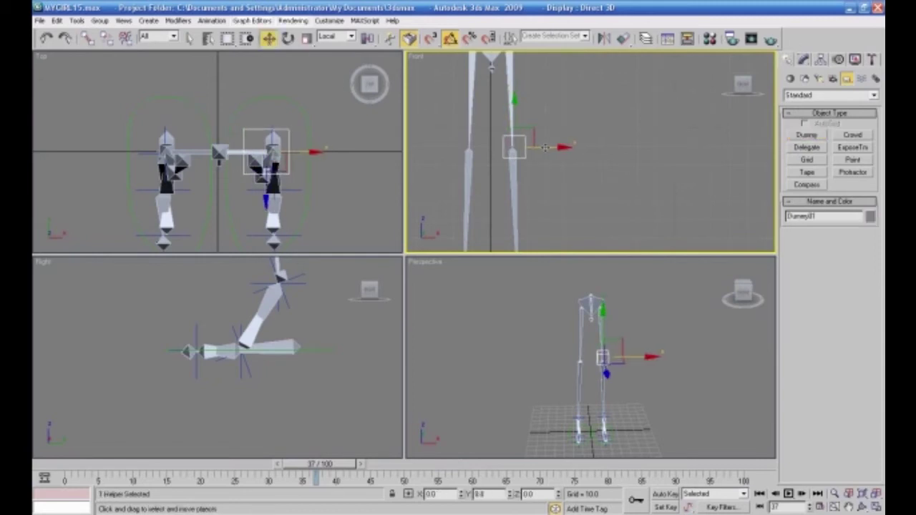
left_click_drag(513, 114, 513, 117)
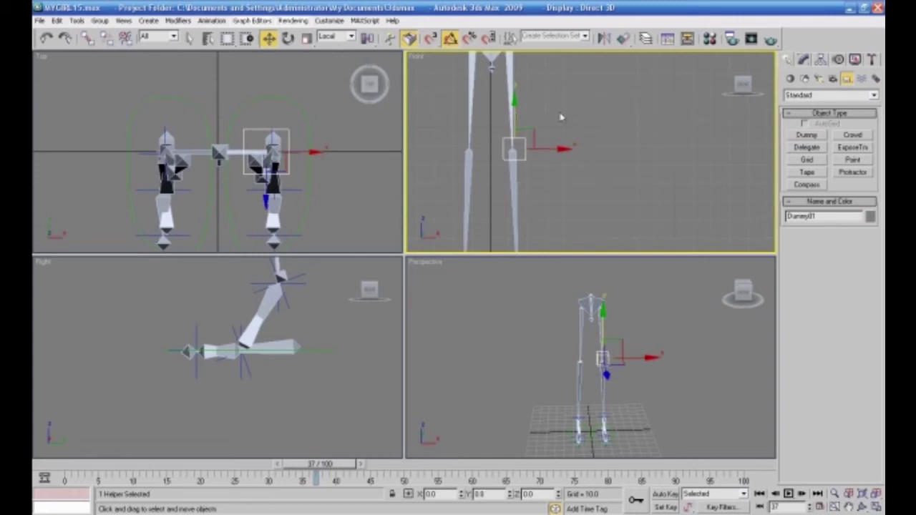
- Clone the knee dummy as a single Copy onto the character's right knee and select the new dummy
mouse_move(557, 149)
left_mouse_down("shift")
mouse_move(516, 150)
mouse_move(512, 161)
left_mouse_up("shift")
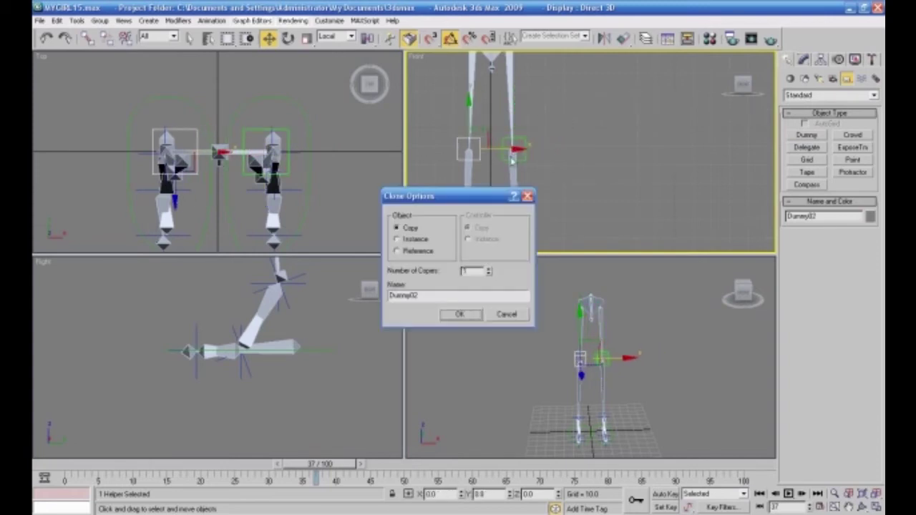
left_click(460, 314)
left_click(521, 152)
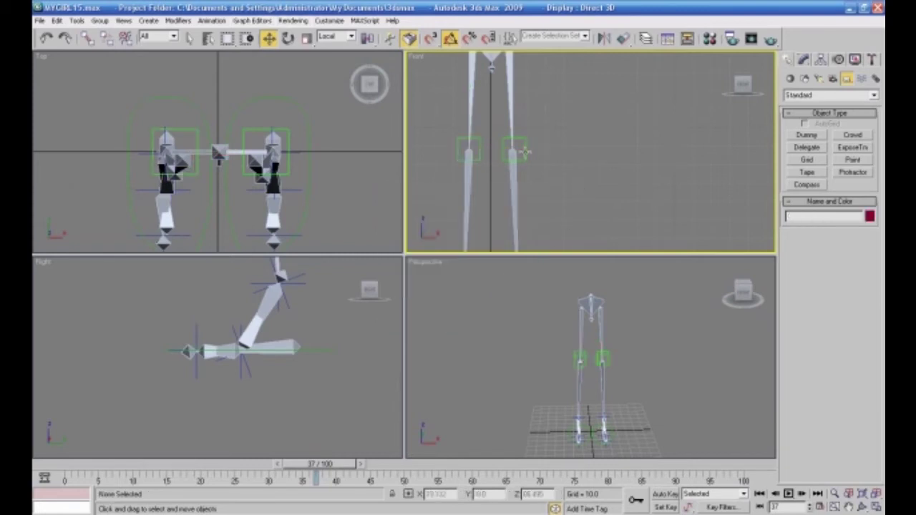
left_click(478, 151)
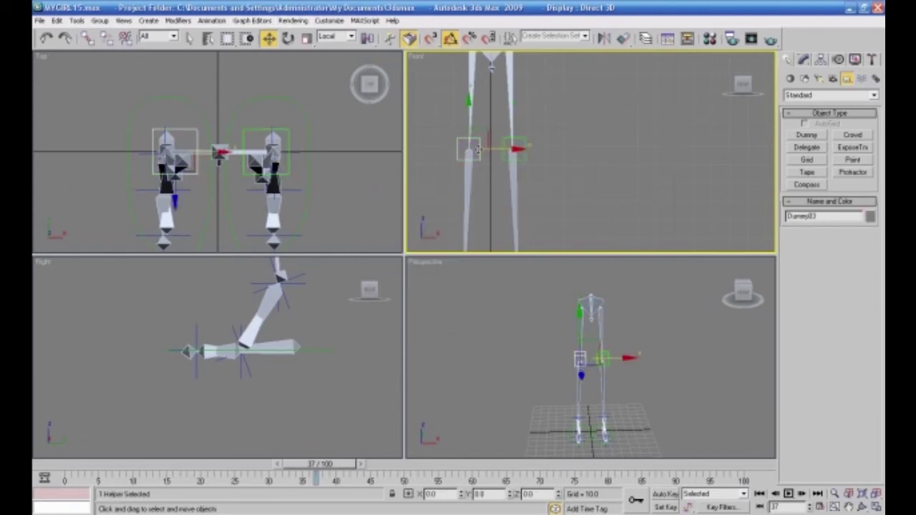
- Select both knee dummies together and move them forward, well in front of the knees, in the Right view
left_click(520, 154, "ctrl")
scroll(343, 345, "down", 6)
middle_click_drag(332, 347, 330, 355)
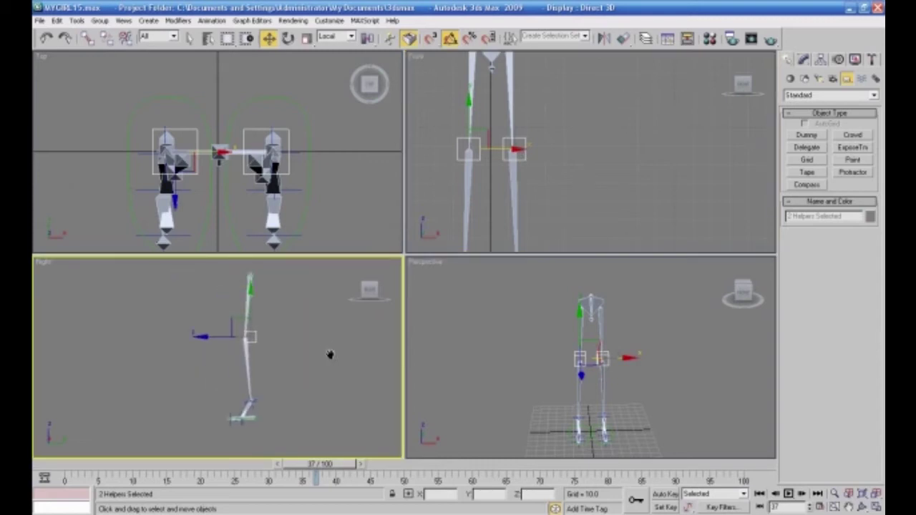
left_click_drag(216, 335, 168, 334)
right_click(456, 363)
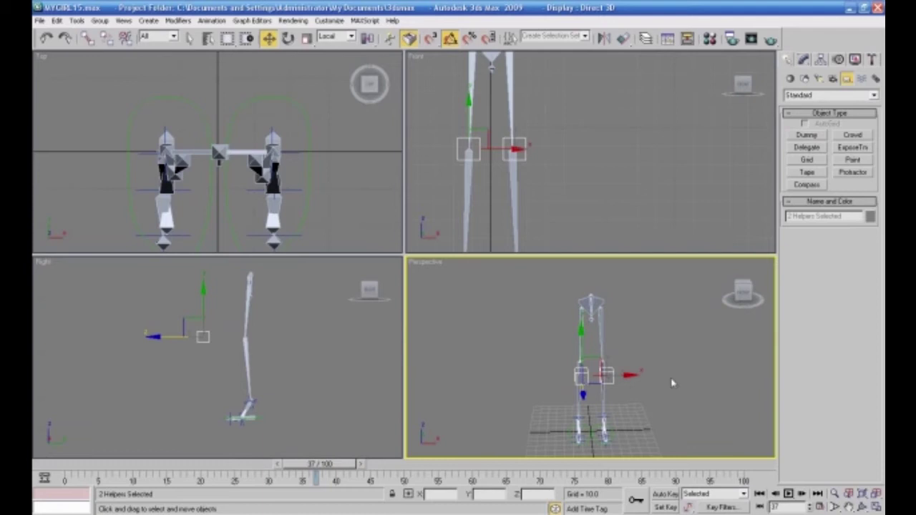
- Assign the dummy in front of the left knee as the swivel target of the left leg's IK chain
left_click(876, 507)
middle_click_drag(711, 419, 642, 415, "alt")
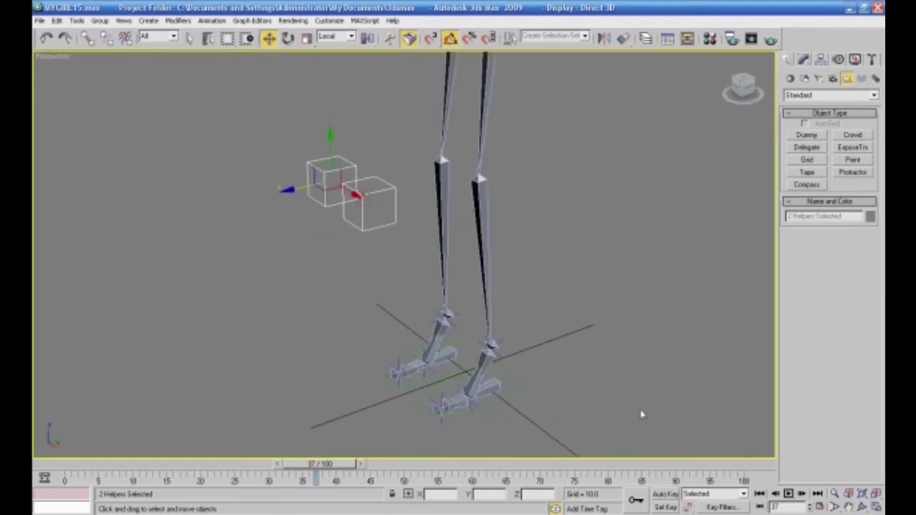
left_click(501, 356)
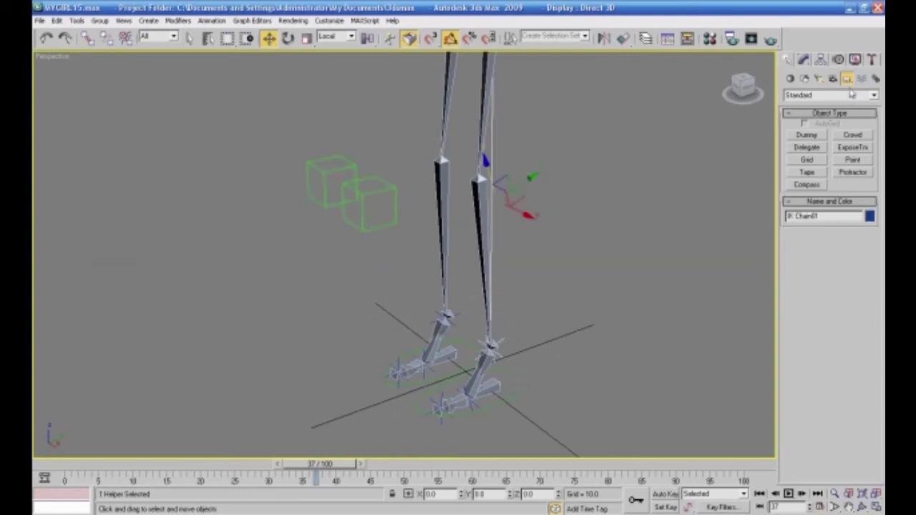
left_click(805, 60)
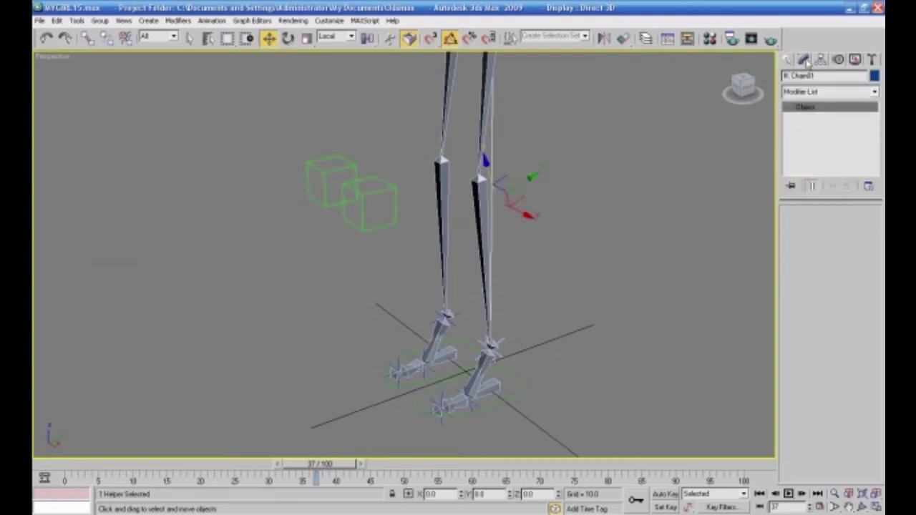
left_click(838, 59)
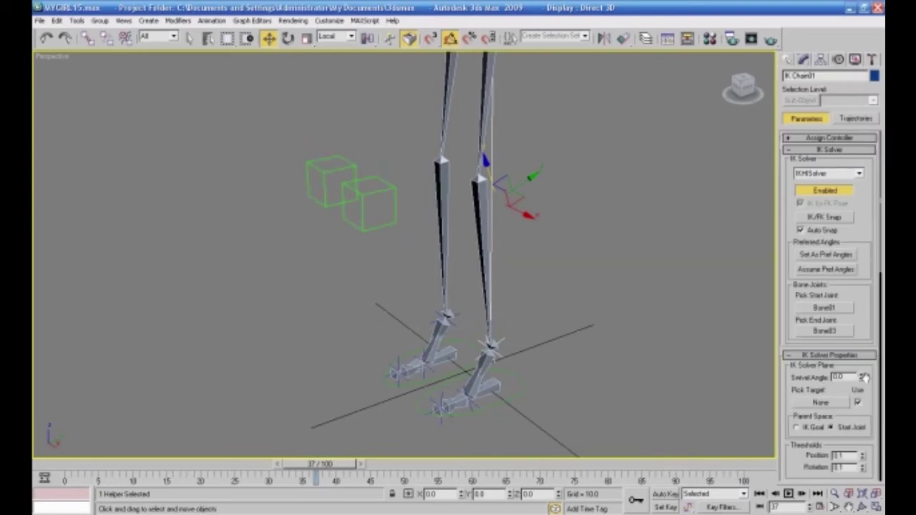
left_click_drag(863, 380, 865, 405)
right_click(865, 404)
left_click(830, 405)
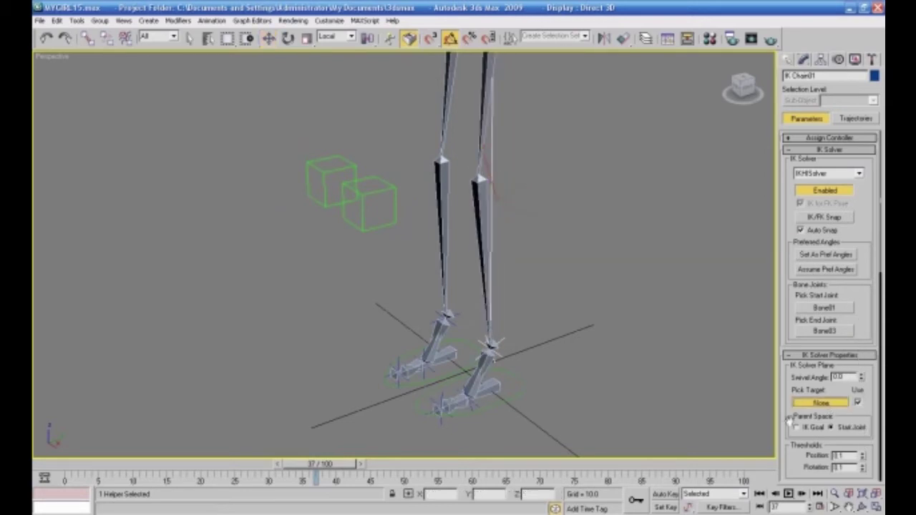
left_click(381, 227)
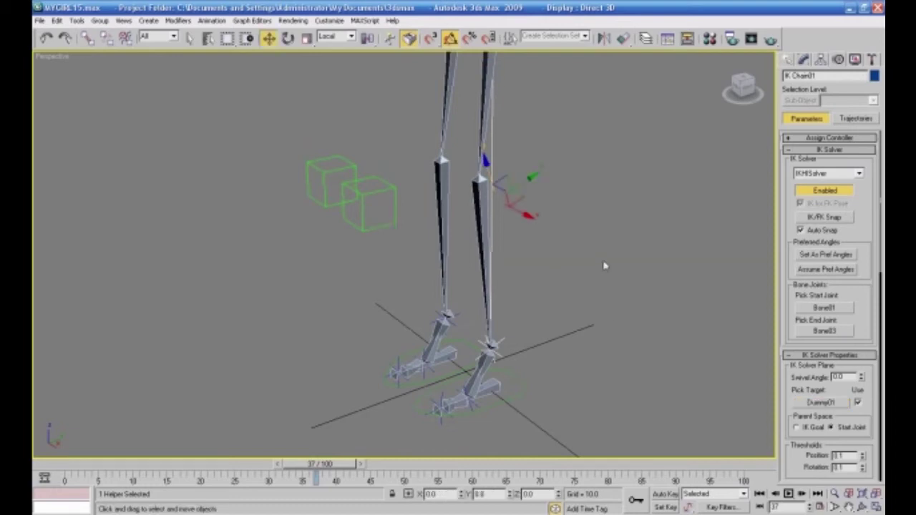
- Assign the dummy in front of the right knee as the swivel target of the right leg's IK chain
left_click(449, 319)
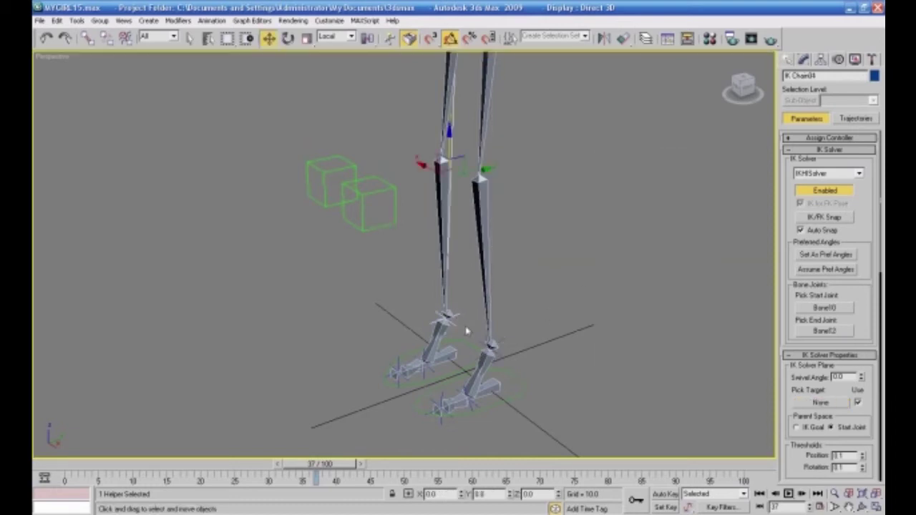
left_click(820, 403)
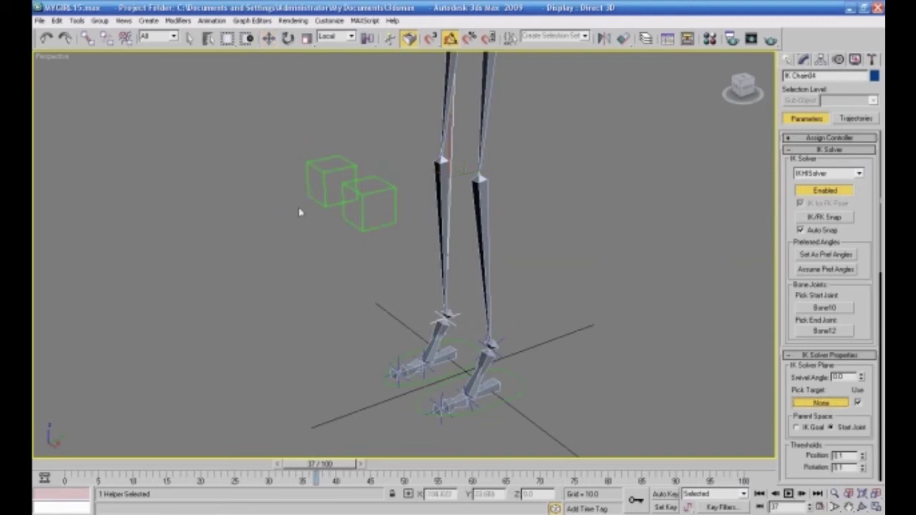
left_click(321, 205)
right_click(273, 226)
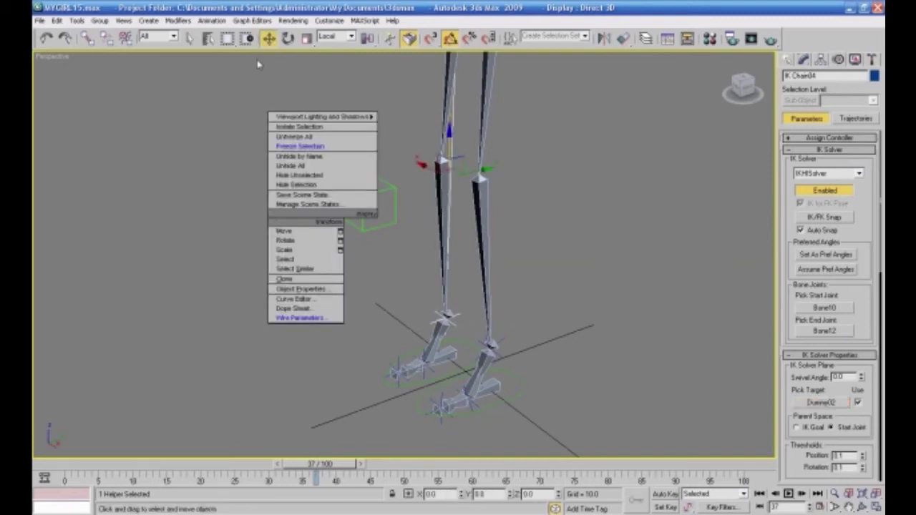
left_click(241, 127)
middle_click_drag(355, 295, 409, 307, "alt")
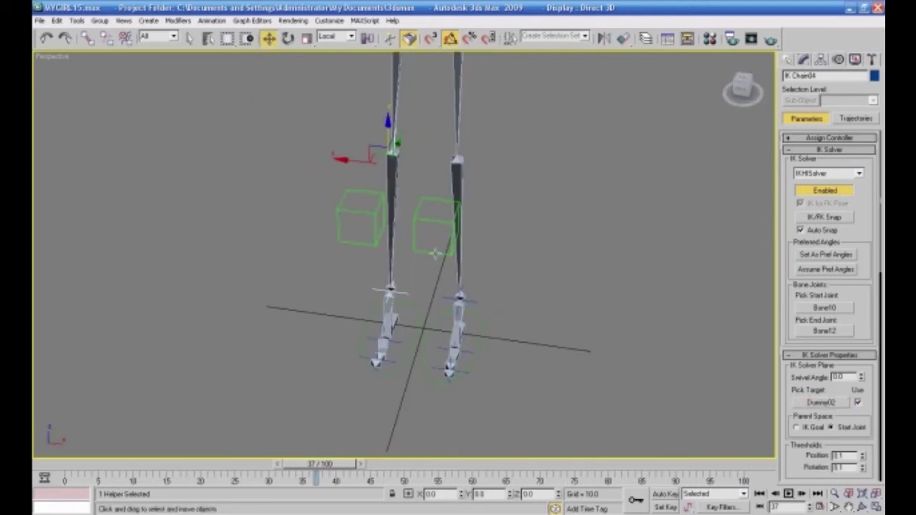
- Test the knee swivel by moving each knee dummy sideways in turn, cancelling each move
left_click(434, 252)
left_click_drag(459, 232, 622, 254)
right_click(622, 254)
left_click(336, 232)
left_click_drag(390, 222, 251, 211)
right_click(251, 211)
- Try moving both knee dummies farther forward together, and undo the move
middle_click_drag(463, 253, 370, 253, "alt")
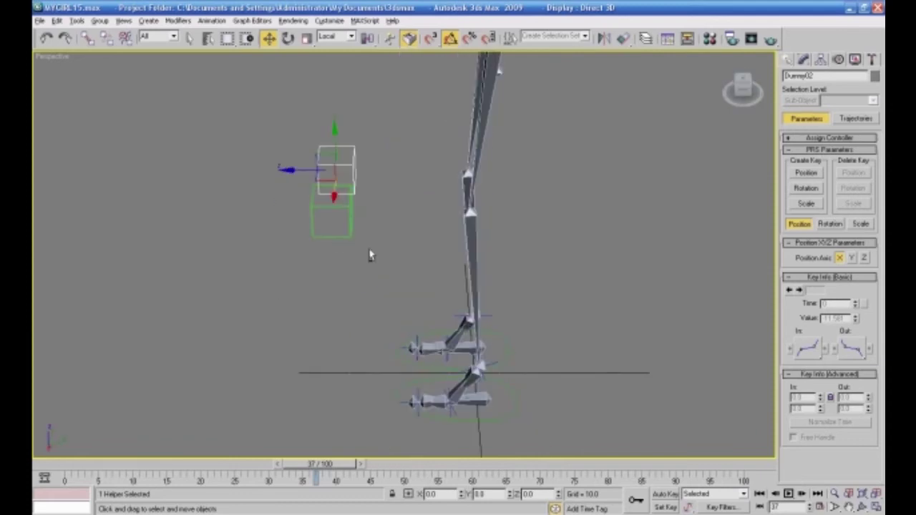
left_click(348, 193, "ctrl")
left_click_drag(297, 212, 229, 212)
middle_click_drag(317, 291, 472, 265, "alt")
key("ctrl+z")
- Select both thigh bones and link them to the pelvis bone as their parent
scroll(478, 271, "up", 2)
left_click(428, 242)
left_click(368, 237)
left_click(501, 249)
left_click_drag(466, 303, 321, 315)
left_click(87, 38)
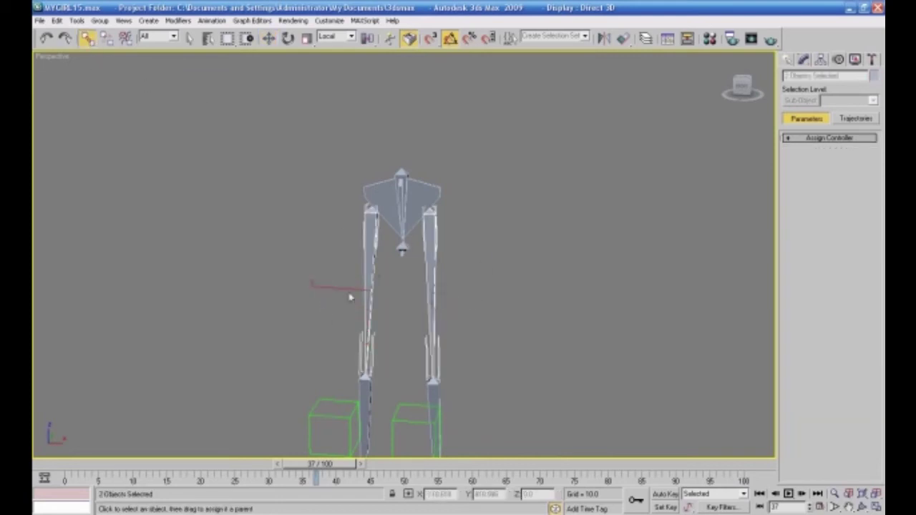
left_click_drag(365, 267, 373, 196)
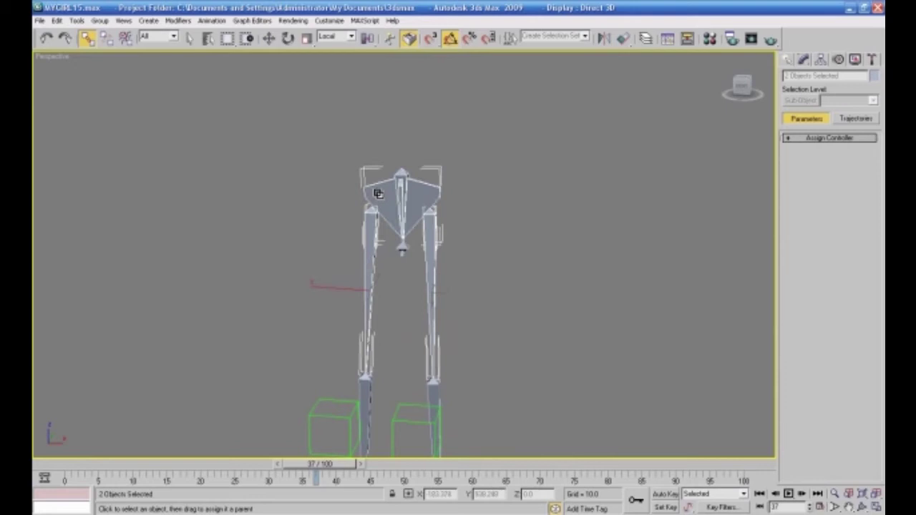
- Apply an HI Solver from the pelvis bone to the small end bone at its lower tip
middle_click_drag(501, 253, 538, 264, "alt")
left_click(538, 264)
middle_click_drag(502, 228, 519, 267)
left_click(433, 188)
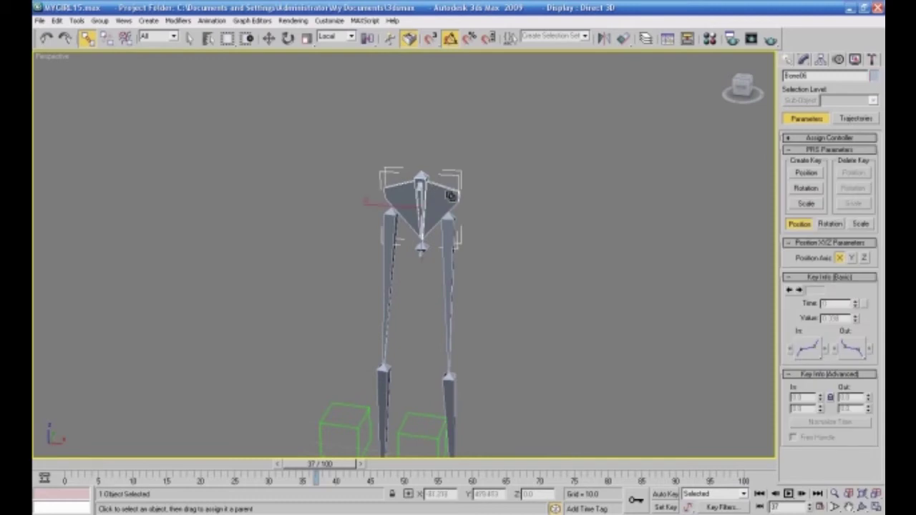
left_click(212, 20)
mouse_move(237, 35)
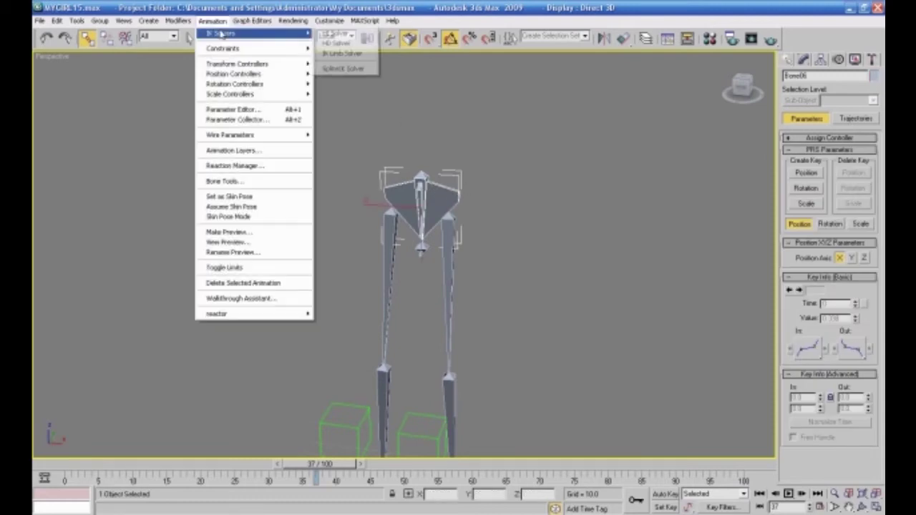
left_click(333, 37)
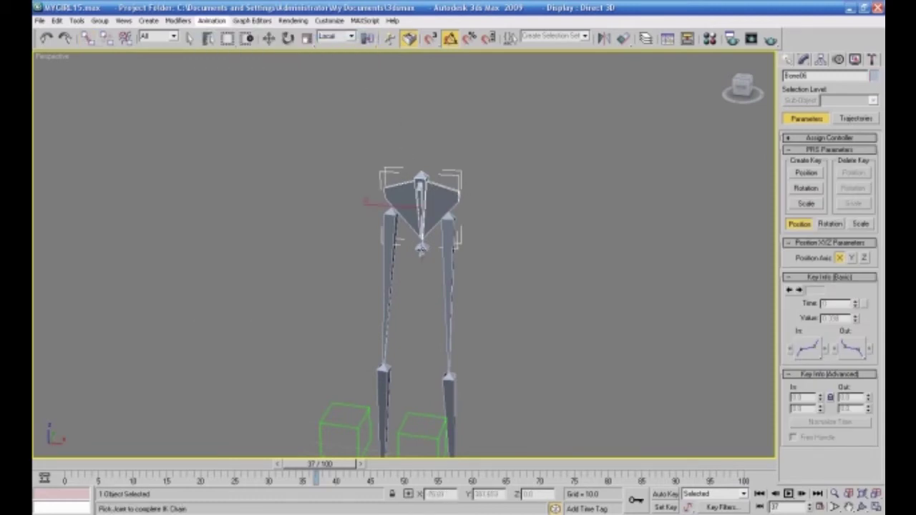
left_click(423, 252)
left_click(526, 268)
mouse_move(526, 267)
middle_mouse_down("alt")
mouse_move(476, 257)
mouse_move(370, 268)
mouse_move(529, 261)
middle_mouse_up("alt")
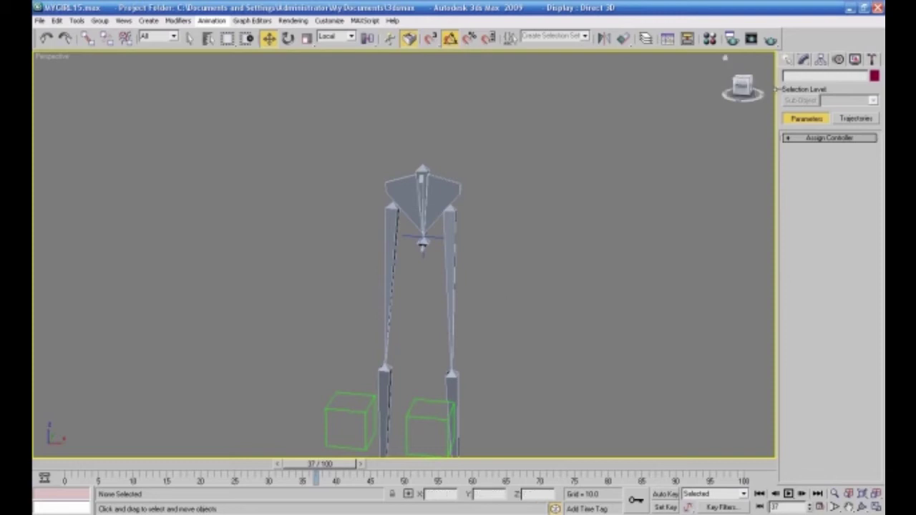
- Create a Dummy helper beside the pelvis in the Front view and move it onto the pelvis bone
left_click(803, 60)
left_click(790, 60)
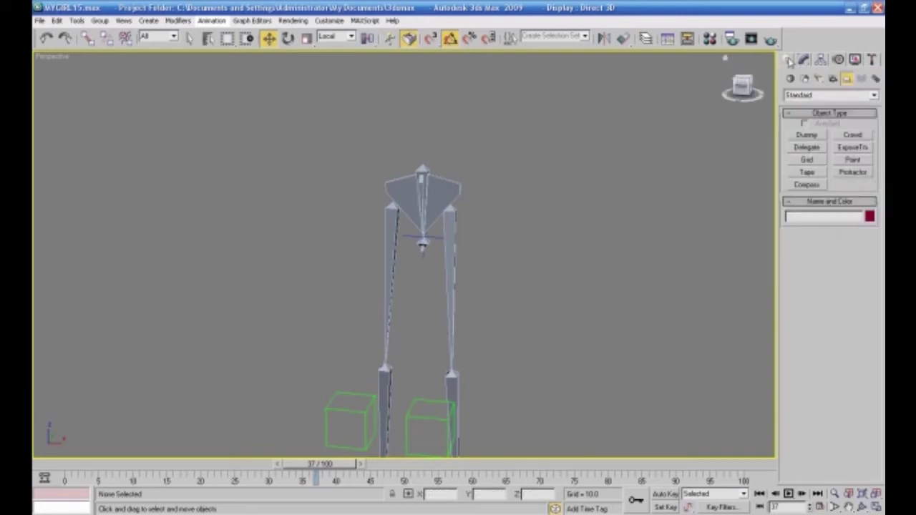
left_click(809, 135)
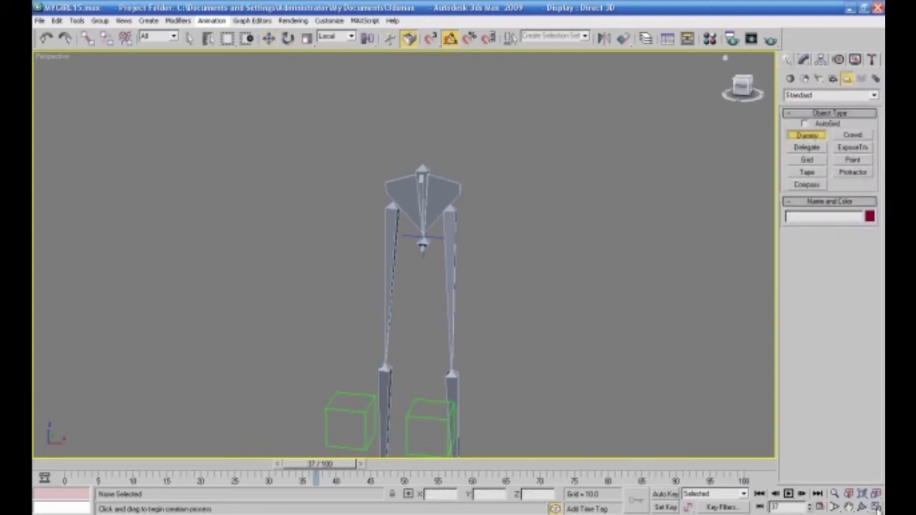
key("alt+w")
middle_click_drag(624, 157, 669, 250)
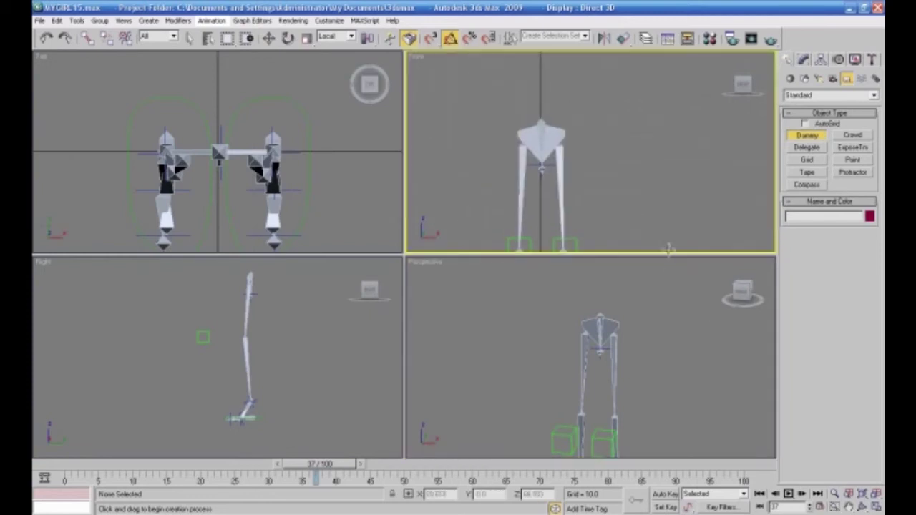
left_click_drag(519, 119, 537, 139)
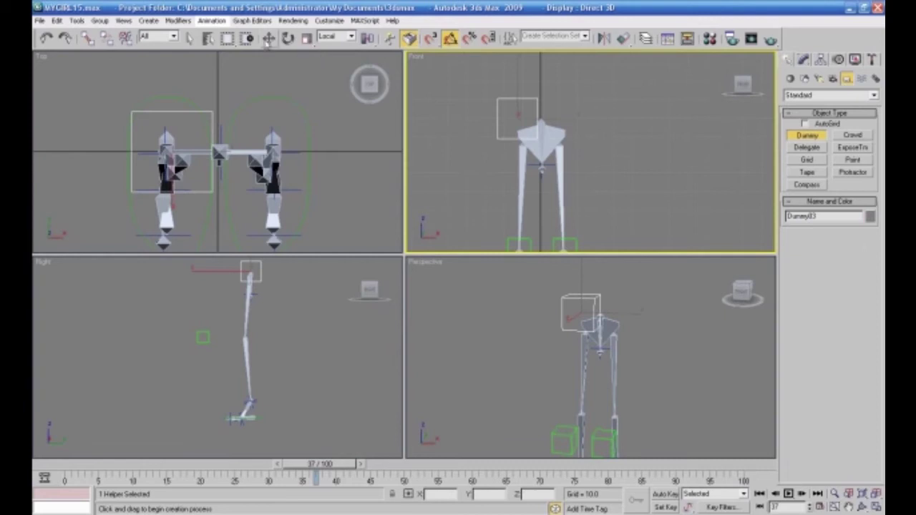
left_click(268, 38)
left_click_drag(535, 103, 561, 123)
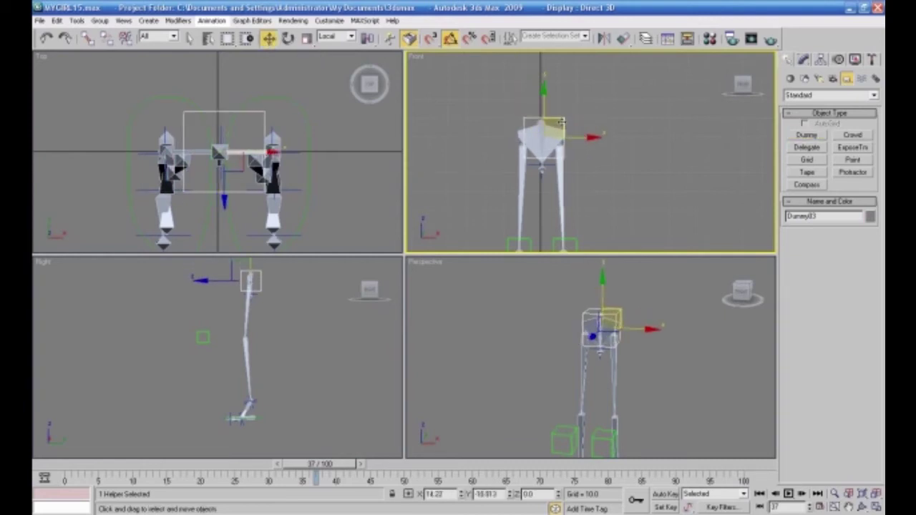
- Centre the pelvis dummy more closely on the pelvis bone and uniformly scale it up to enclose the bone
scroll(585, 153, "up", 4)
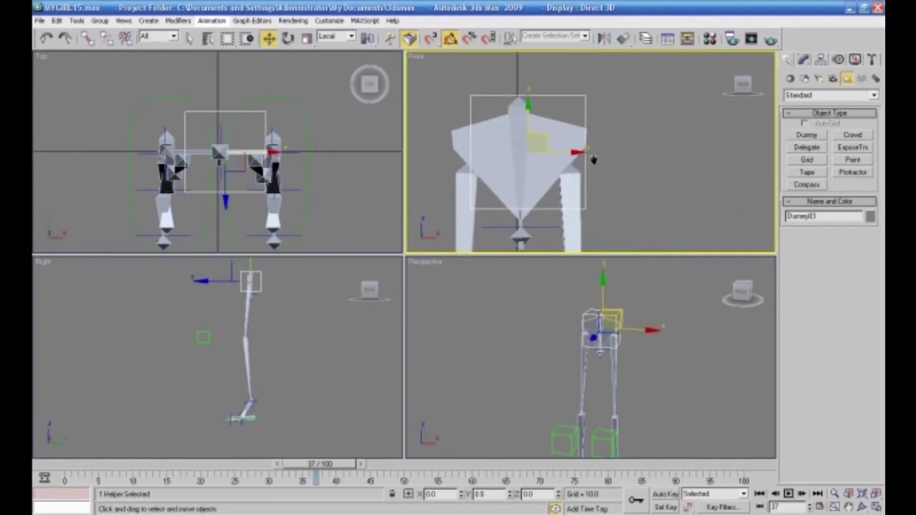
middle_click_drag(593, 159, 599, 165)
left_click_drag(532, 123, 543, 153)
left_click(306, 38)
left_click(269, 39)
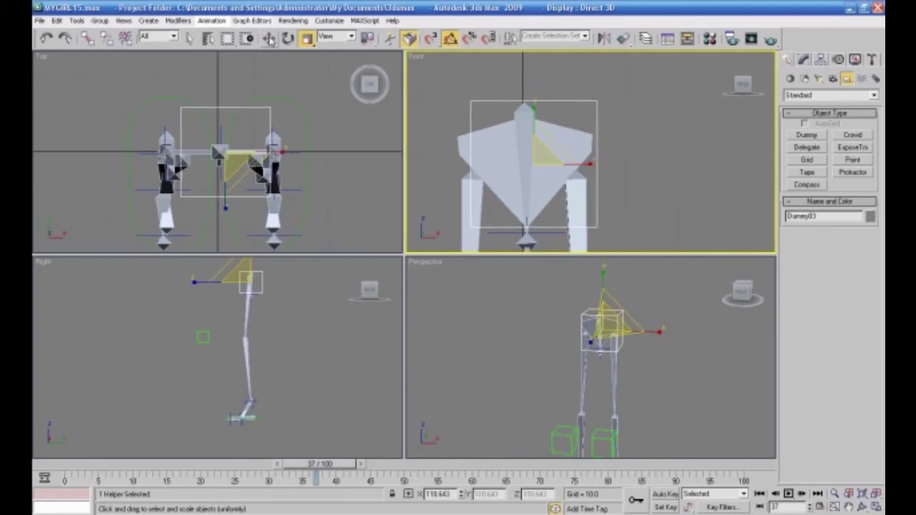
left_click_drag(533, 115, 534, 121)
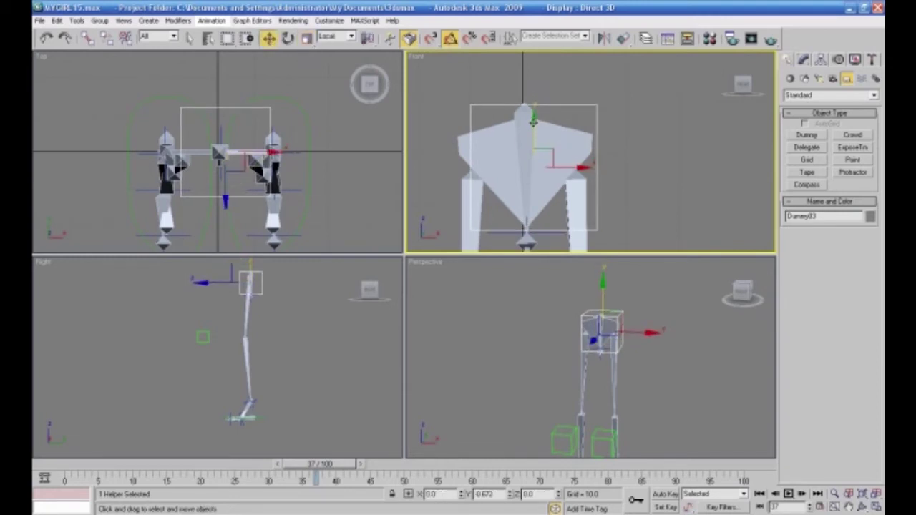
left_click(306, 39)
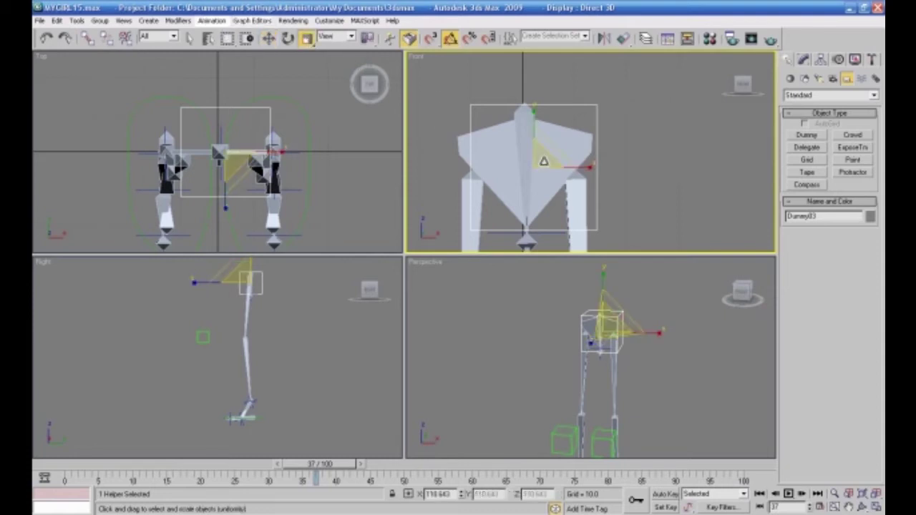
left_click(653, 189)
- Show the character's body mesh by turning off category hiding for Geometry
middle_click_drag(607, 281, 438, 364, "alt")
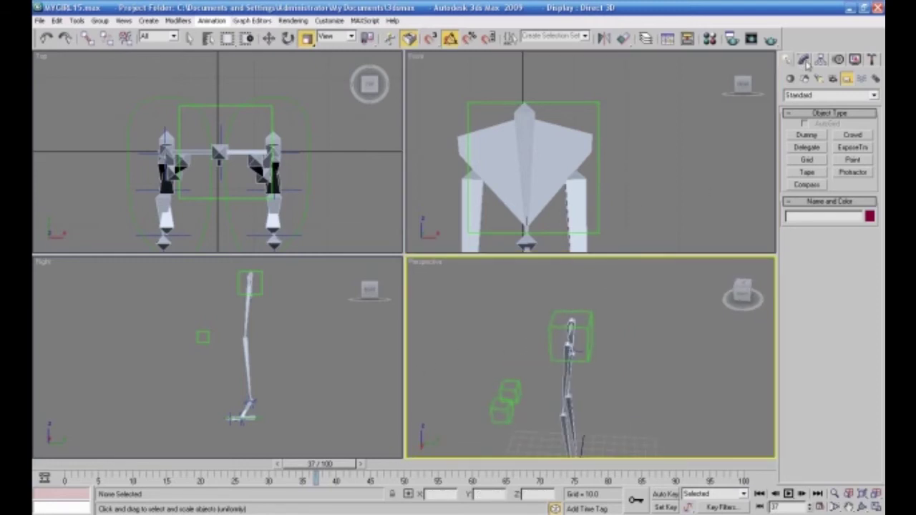
left_click(856, 60)
left_click(793, 174)
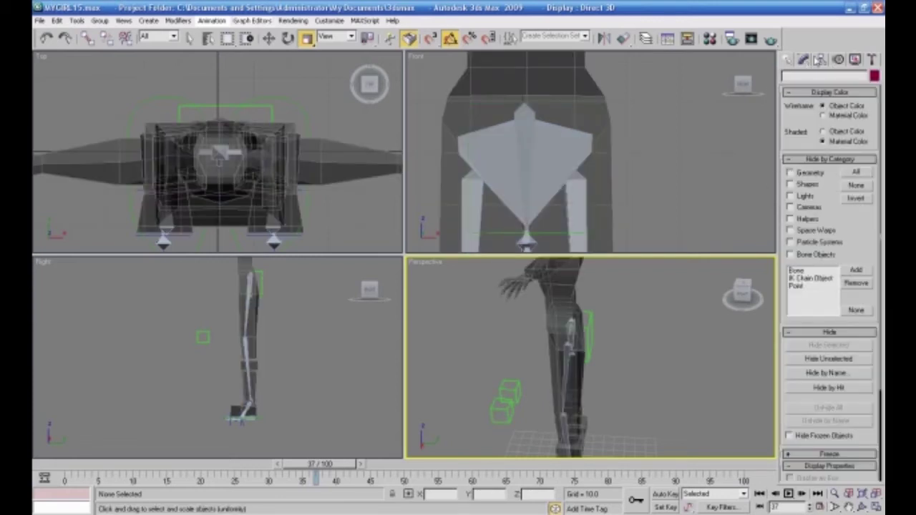
- Draw a chain of spine bones in the Right view, from just above the pelvis through the waist and chest to the neck base
left_click(787, 60)
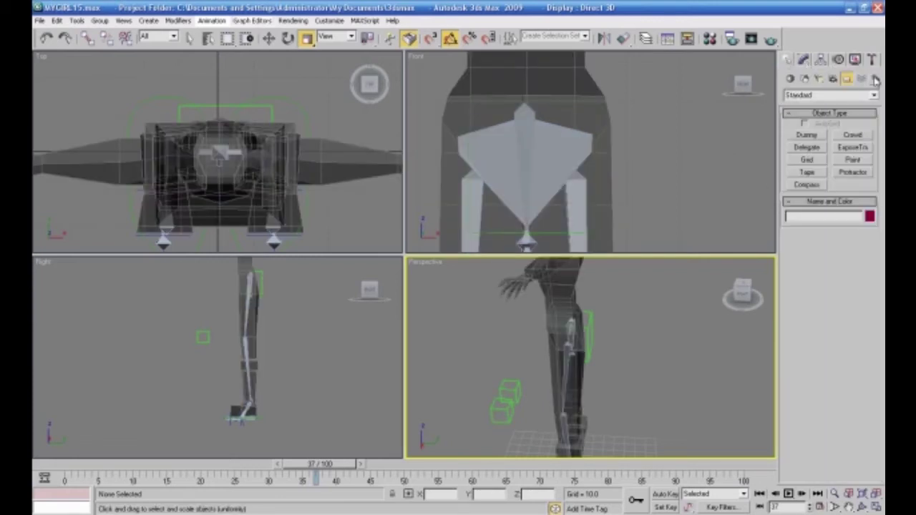
left_click(862, 80)
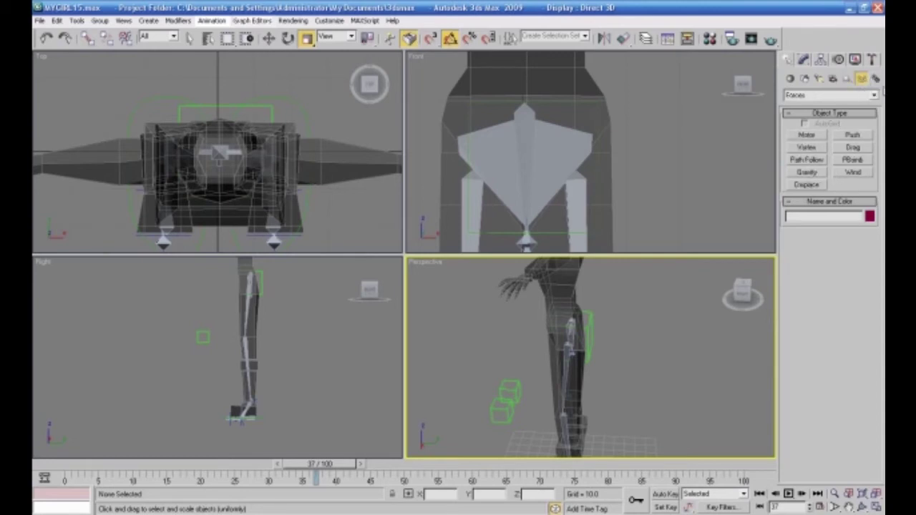
left_click(875, 79)
left_click(803, 136)
right_click(334, 356)
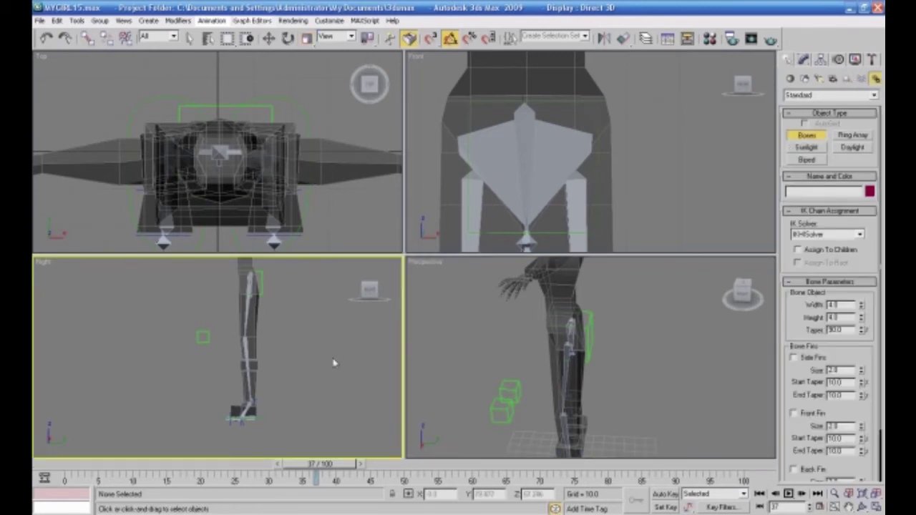
left_click(876, 508)
middle_click_drag(517, 133, 495, 328)
scroll(512, 332, "up", 2)
scroll(513, 332, "up", 1)
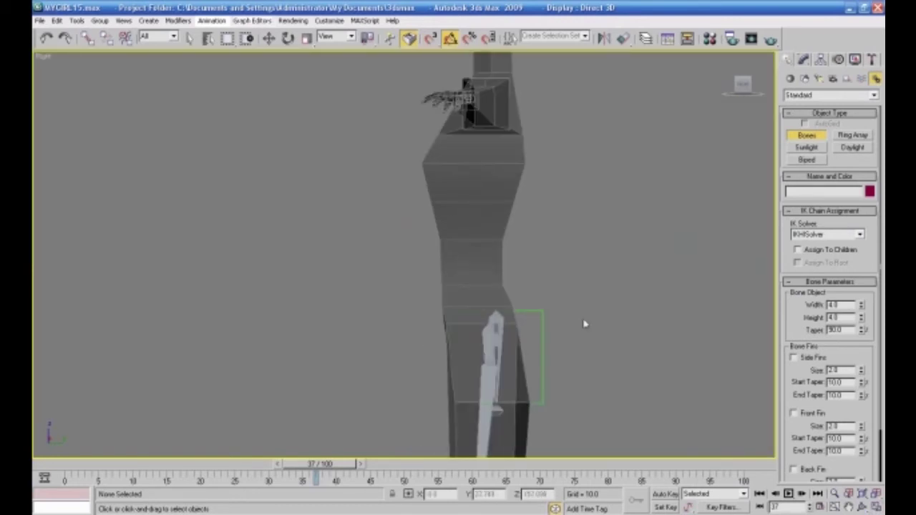
scroll(583, 321, "up", 1)
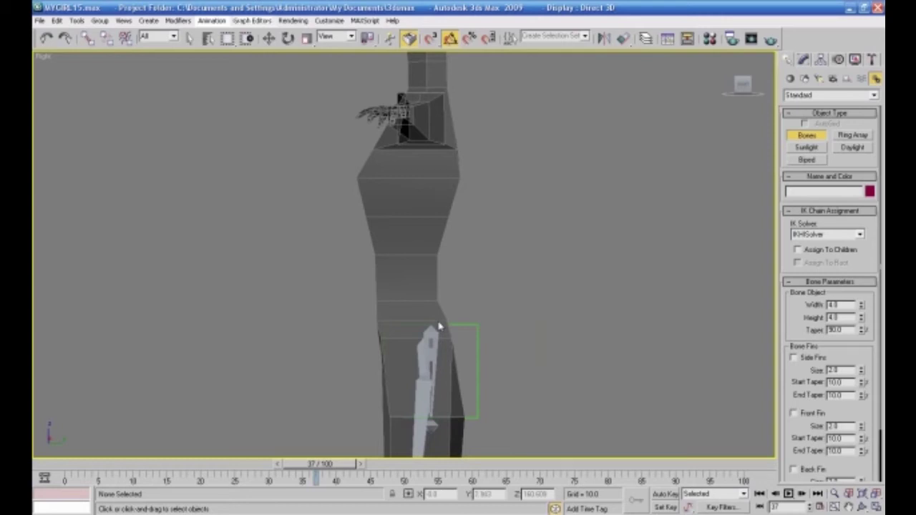
left_click(440, 328)
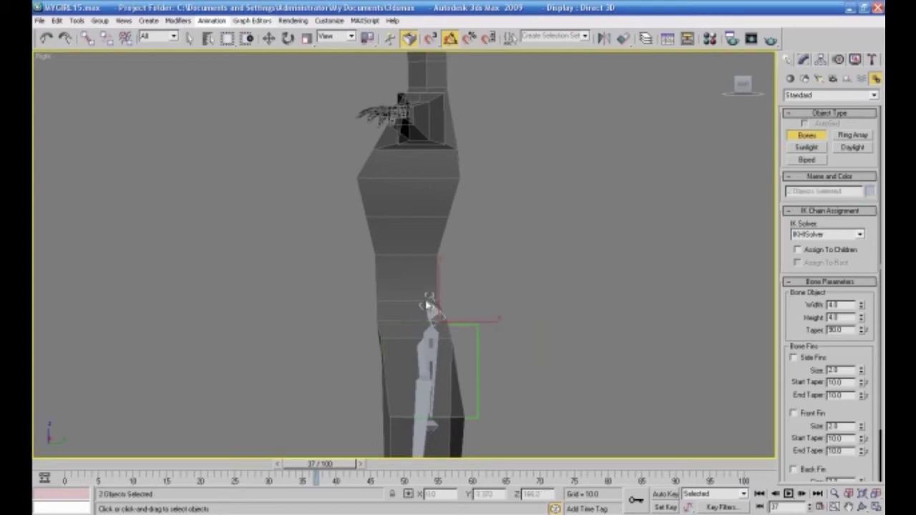
left_click(428, 306)
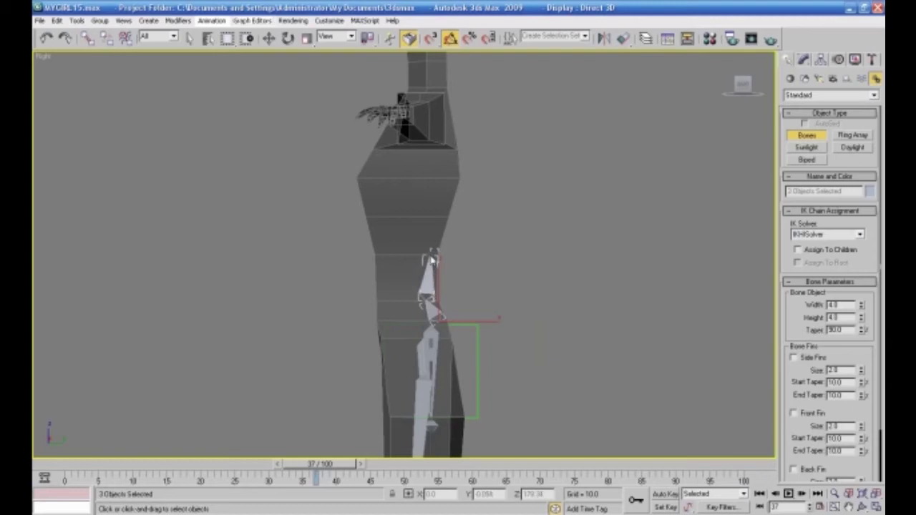
left_click(433, 257)
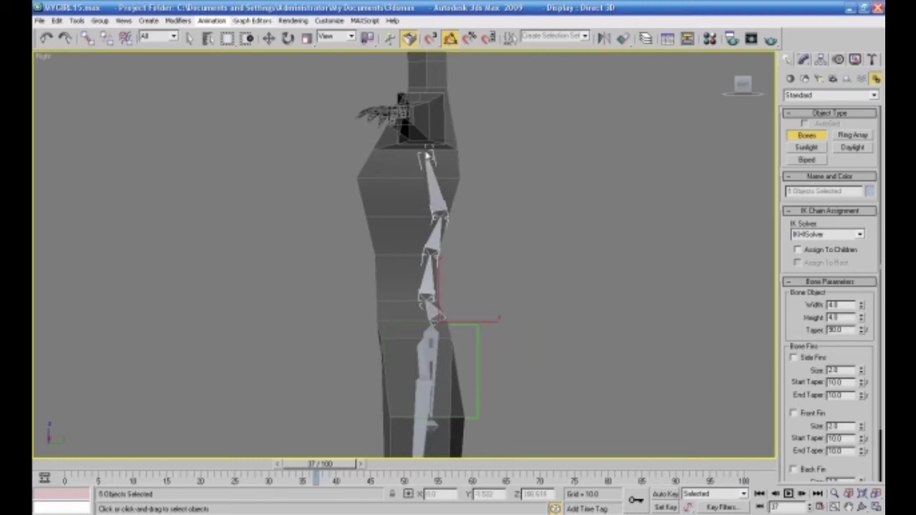
left_click(425, 91)
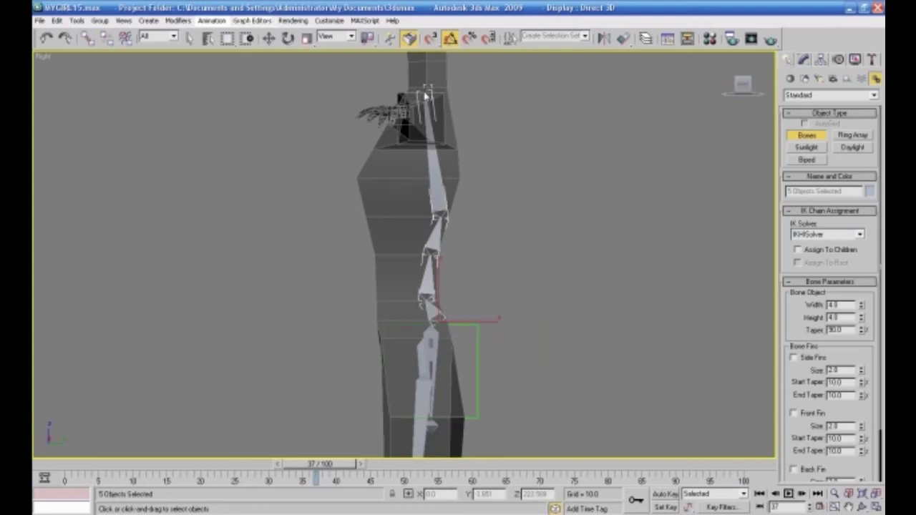
- Extend the bone chain through the neck and the top of the head, and finish it with an end bone
scroll(425, 93, "down", 2)
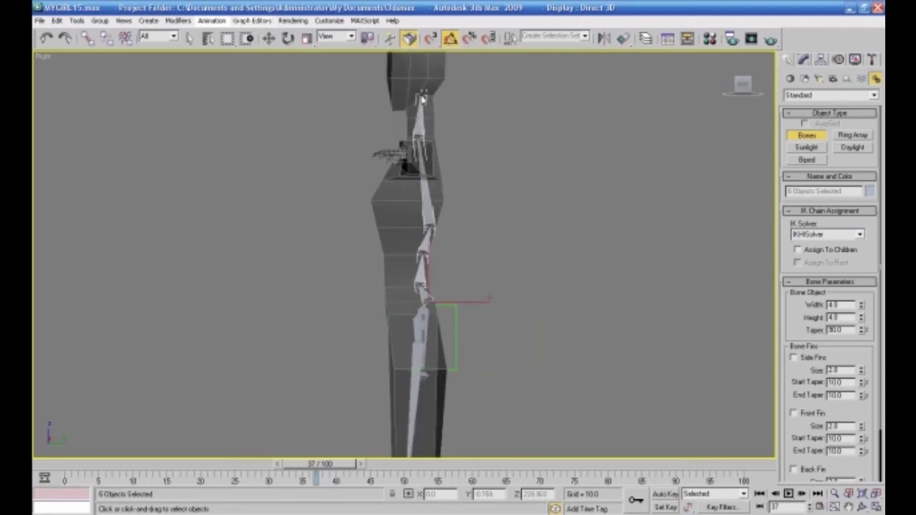
left_click(421, 96)
scroll(421, 97, "down", 2)
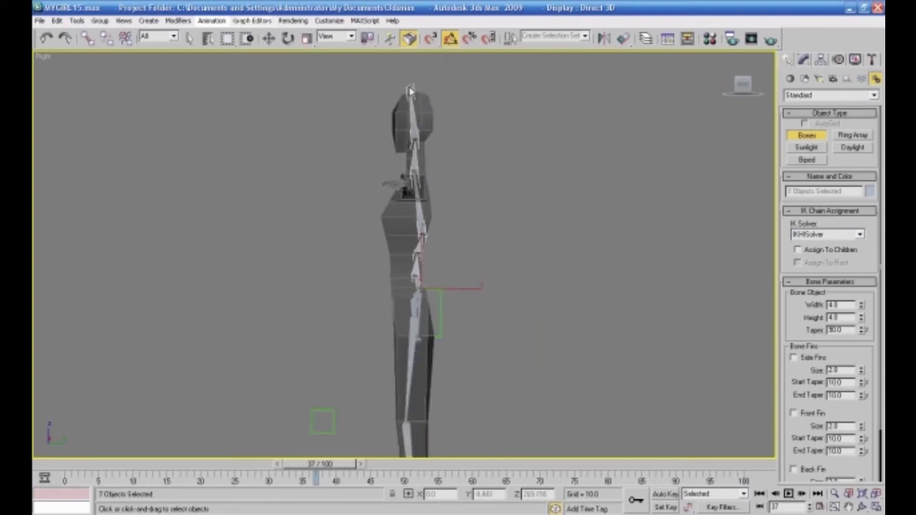
left_click(400, 81)
right_click(398, 80)
middle_click_drag(544, 379, 511, 255)
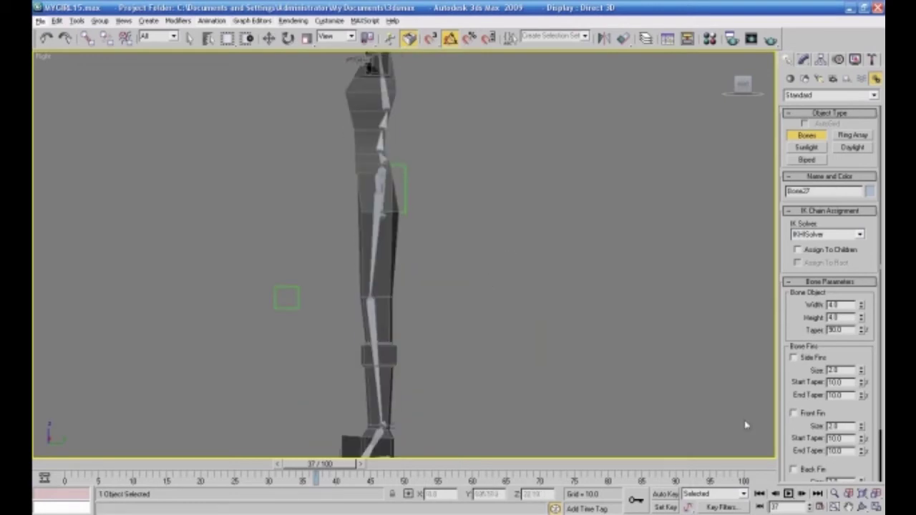
left_click(875, 508)
right_click(633, 188)
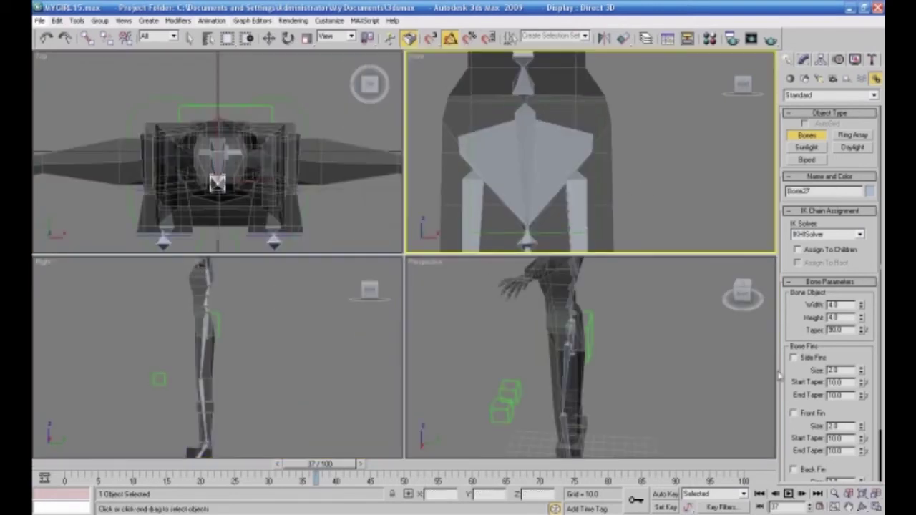
key("alt+w")
scroll(548, 346, "down", 6)
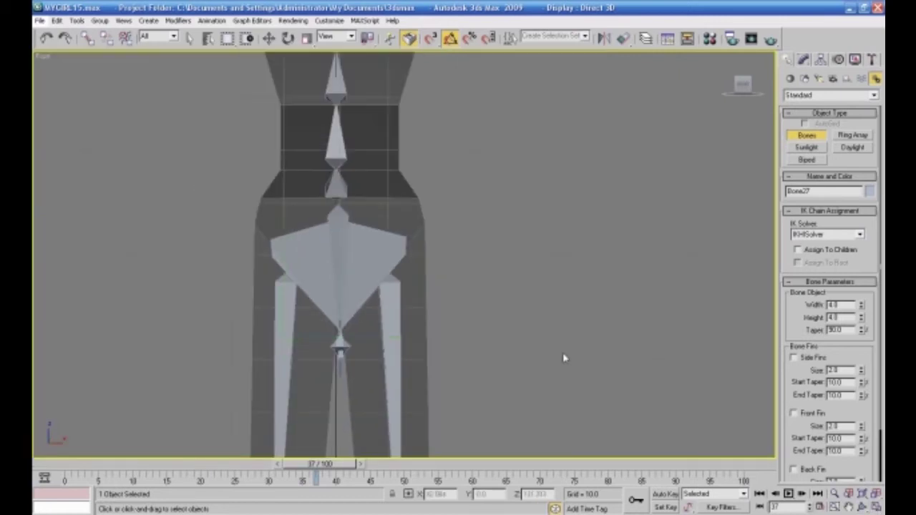
left_click(398, 352)
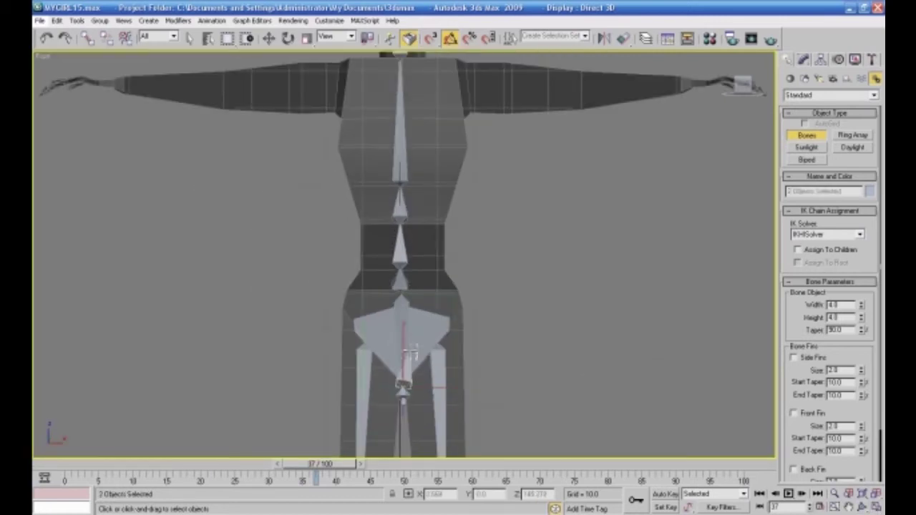
right_click(402, 348)
right_click(401, 348)
right_click(546, 356)
key("Escape")
- Examine how the spine, neck and head bones sit inside the body mesh from the front and at an angle
left_click(399, 344)
left_click(396, 277)
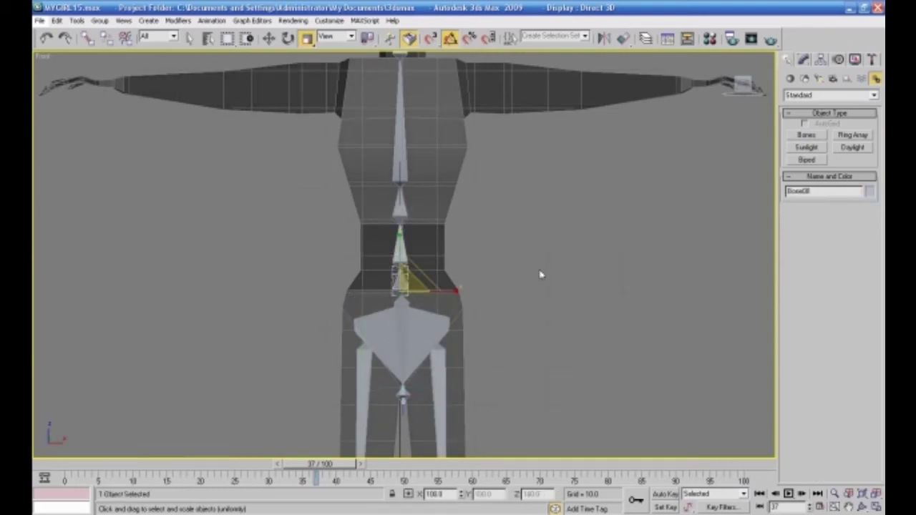
middle_click_drag(540, 274, 534, 449)
mouse_move(578, 408)
middle_mouse_down()
mouse_move(562, 279)
mouse_move(567, 407)
middle_mouse_up()
scroll(577, 395, "down", 2)
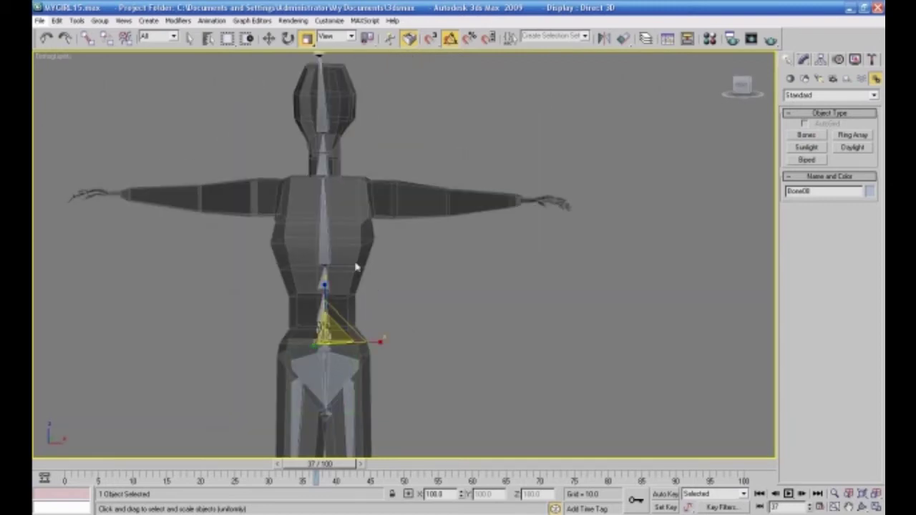
middle_click_drag(464, 340, 329, 203, "alt")
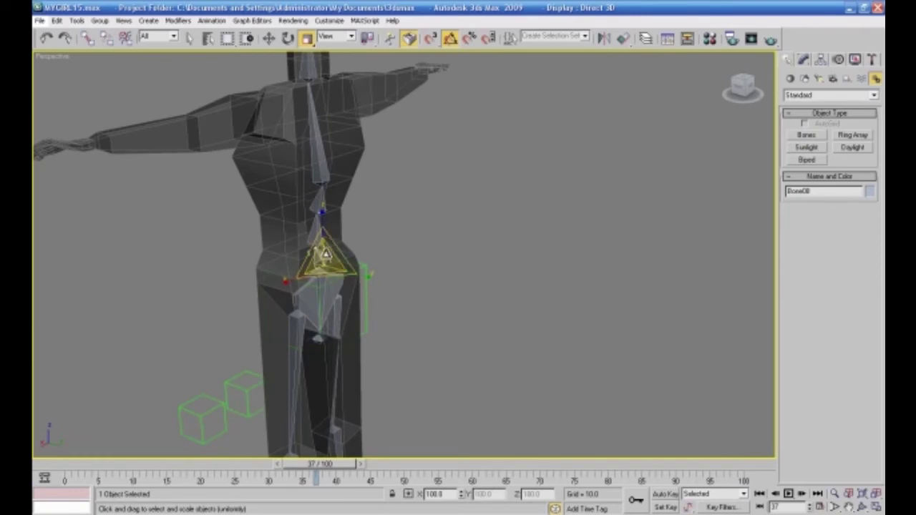
mouse_move(372, 270)
middle_mouse_down("alt")
mouse_move(447, 265)
mouse_move(501, 247)
mouse_move(395, 241)
mouse_move(364, 263)
mouse_move(372, 256)
middle_mouse_up("alt")
left_click(441, 237)
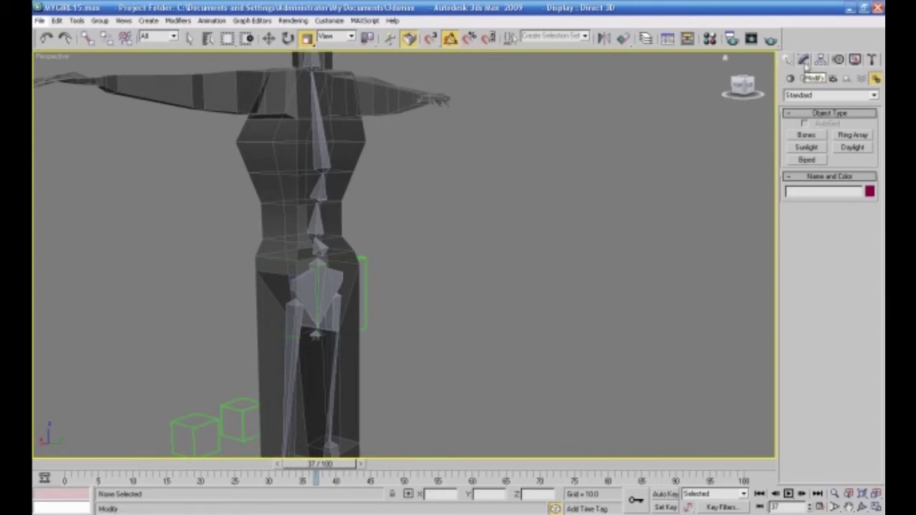
- Hide the character's body mesh by turning on category hiding for Geometry
left_click(856, 61)
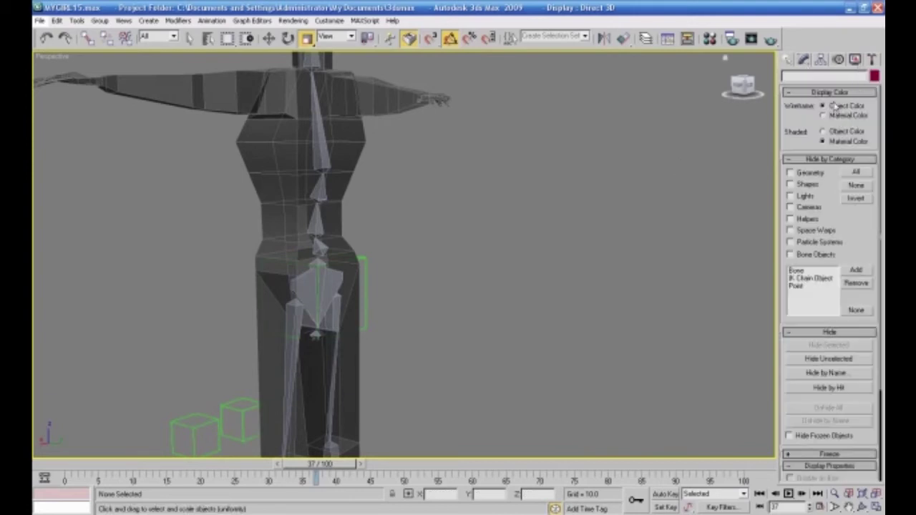
left_click(790, 172)
middle_click_drag(730, 223, 614, 247, "alt")
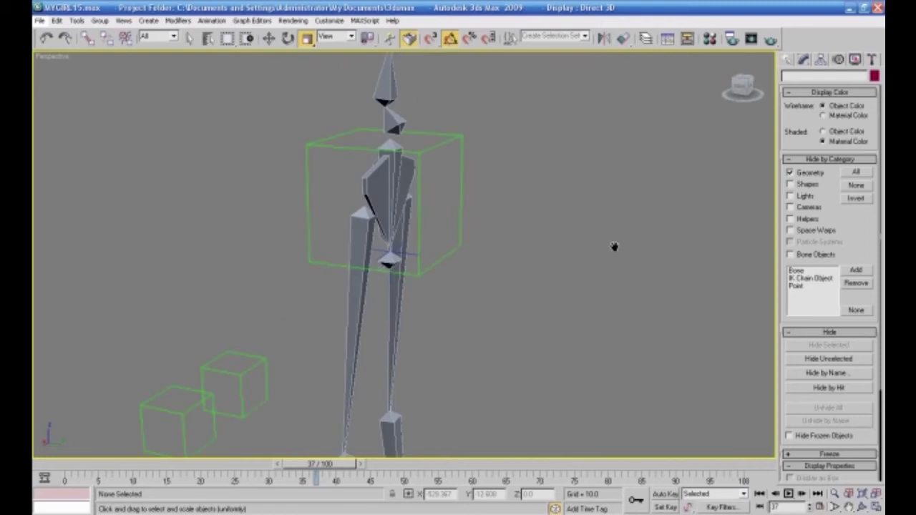
- Link the lowest spine bone to the pelvis bone as its parent
left_click(393, 128)
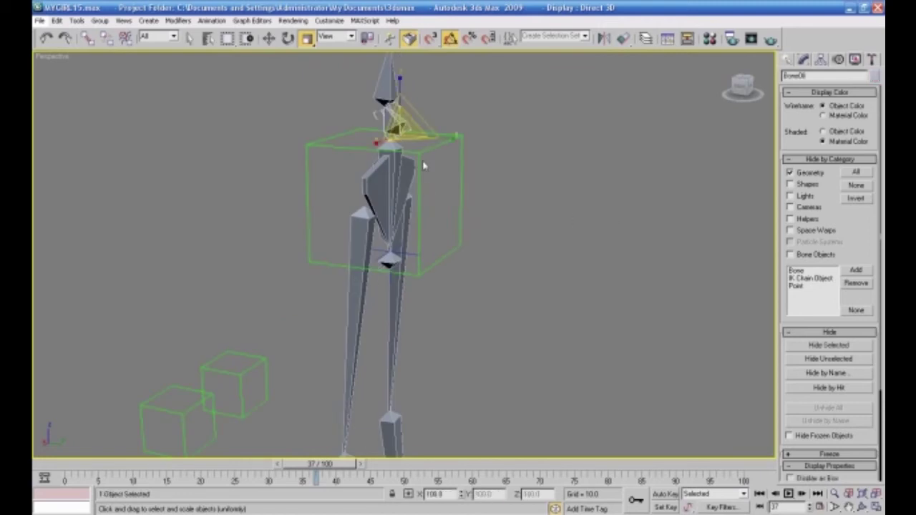
left_click(268, 38)
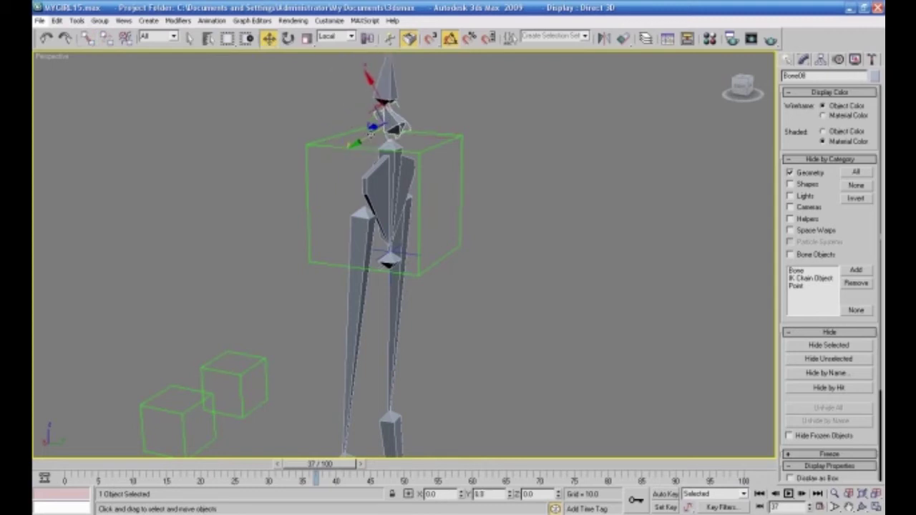
left_click(87, 38)
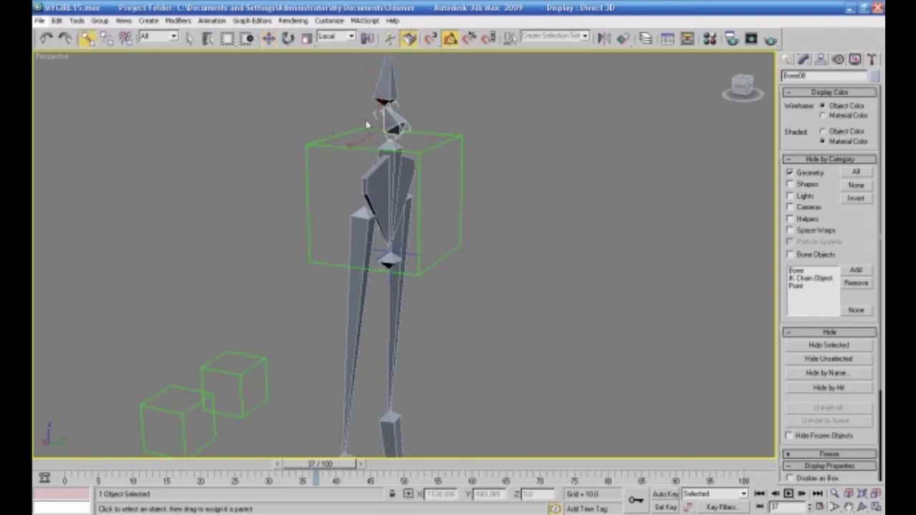
left_click_drag(400, 129, 386, 180)
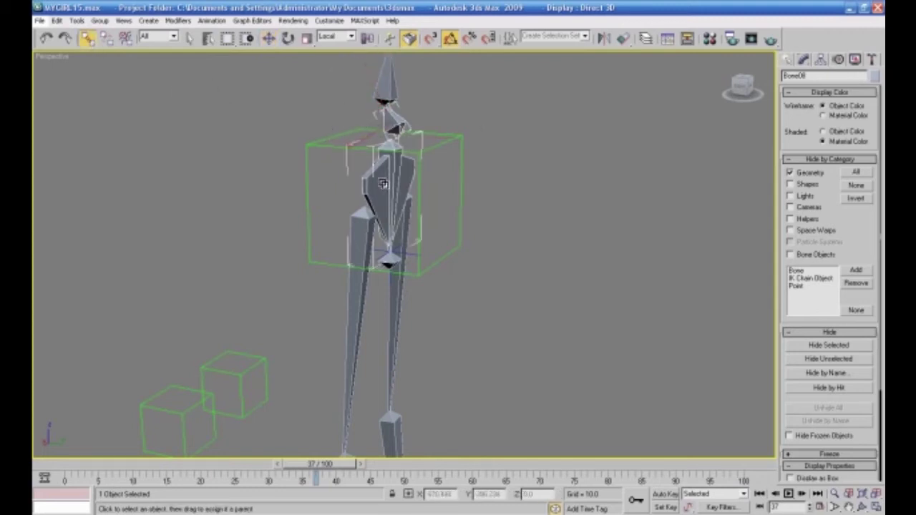
scroll(254, 176, "up", 2)
scroll(254, 176, "down", 2)
left_click(255, 182)
middle_click_drag(256, 182, 504, 263, "alt")
key("ctrl+z")
- Turn on the side and front fins for the head bone and the neck bone
scroll(493, 255, "down", 3)
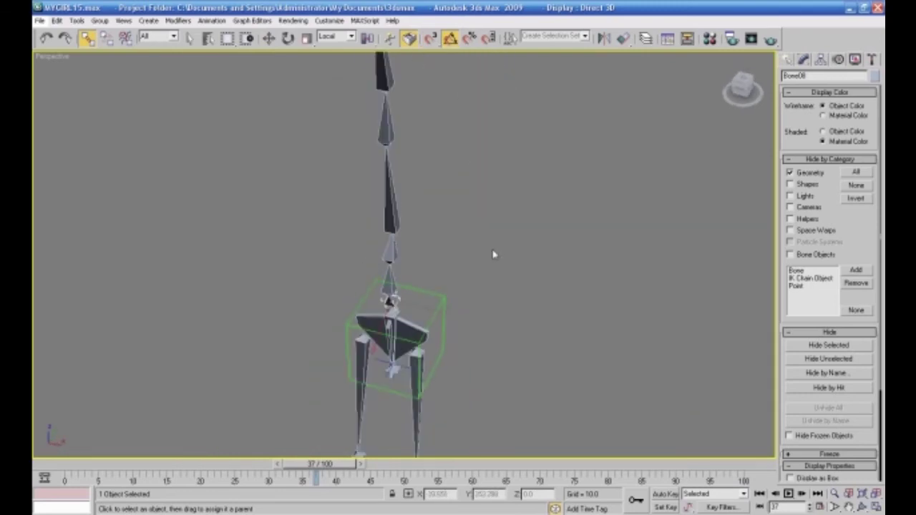
middle_click_drag(491, 257, 504, 263, "alt")
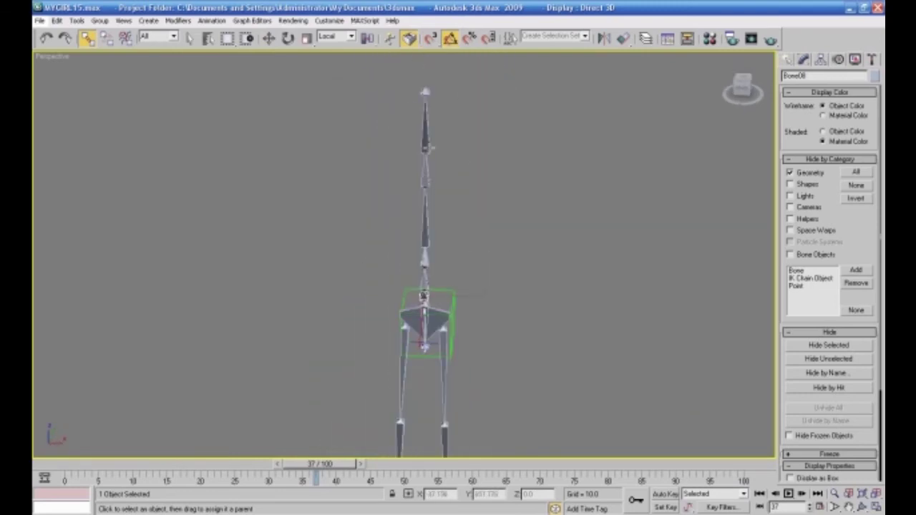
left_click(804, 60)
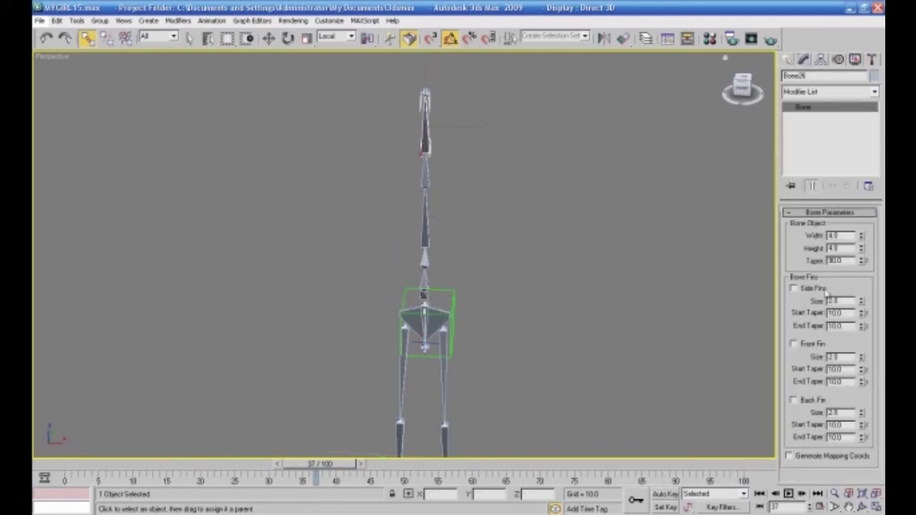
left_click(793, 344)
middle_click_drag(659, 327, 605, 318, "alt")
left_click(793, 288)
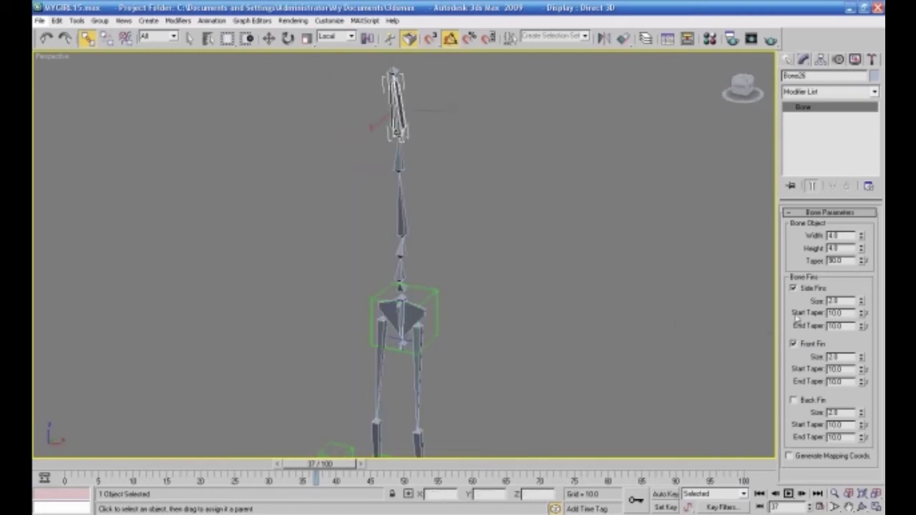
left_click(399, 167)
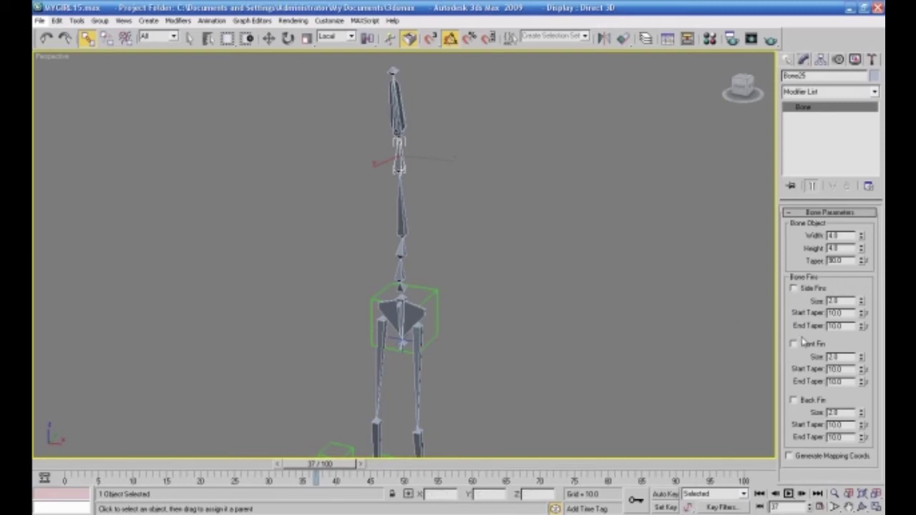
left_click(793, 344)
left_click(793, 289)
- Turn on the side and front fins for the chest bone and the spine bone directly below it
left_click(412, 227)
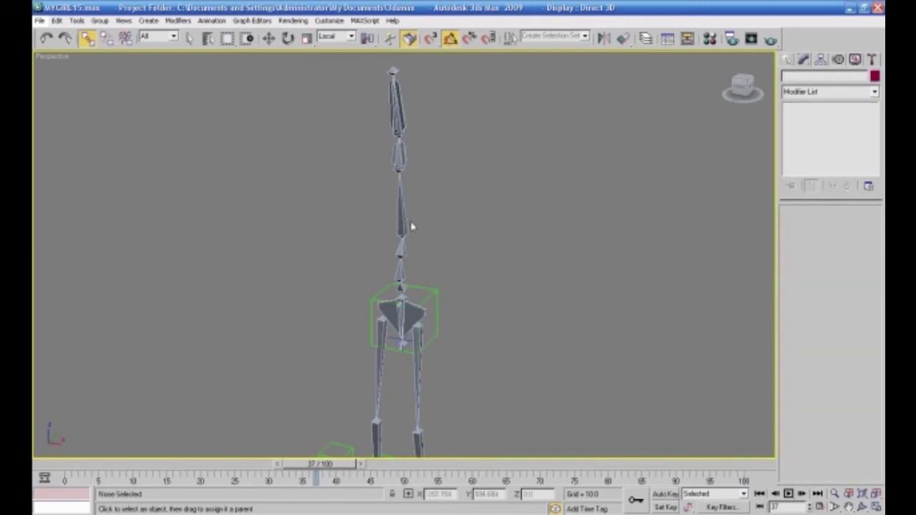
left_click(404, 214)
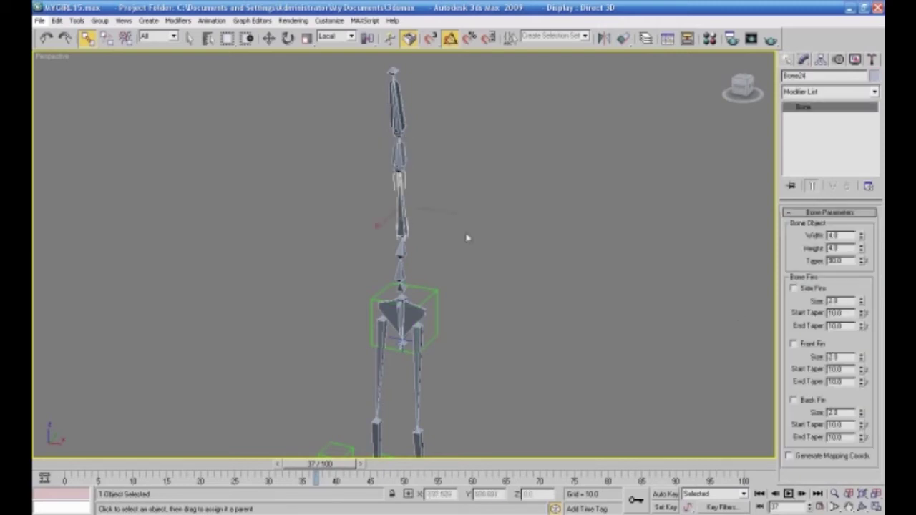
left_click(793, 344)
left_click(642, 303)
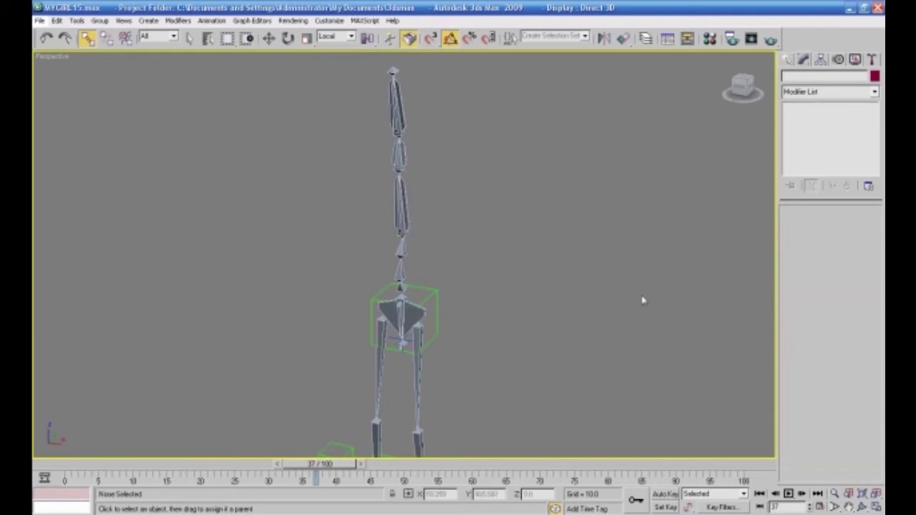
left_click(402, 249)
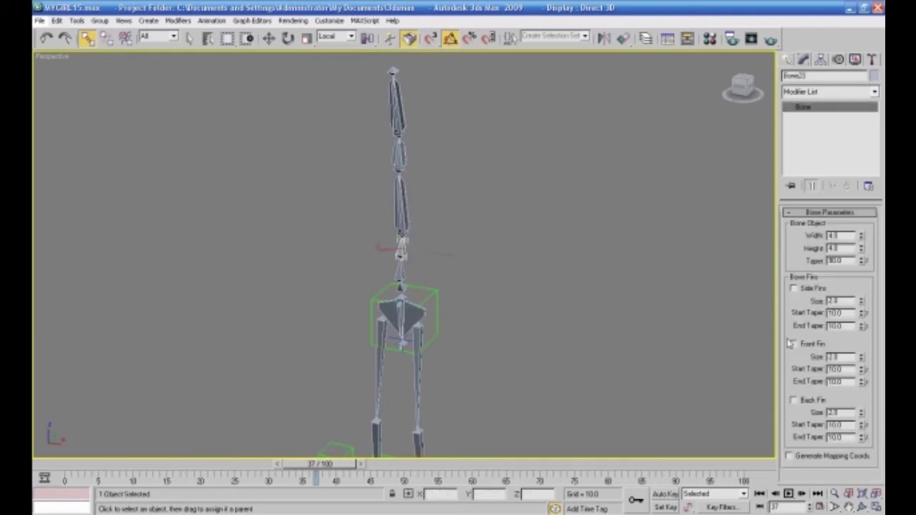
left_click(795, 288)
left_click(652, 306)
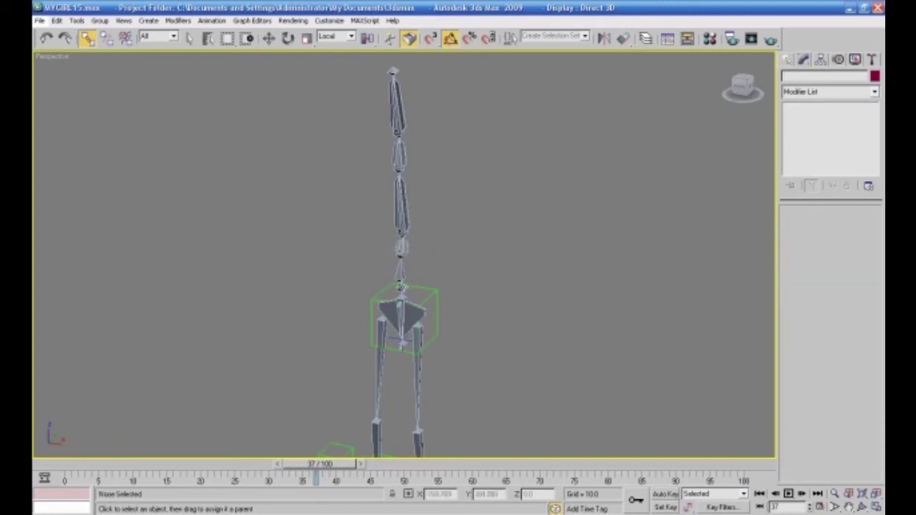
- Turn on the side and front fins for the two lowest spine bones just above the pelvis
left_click(398, 276)
left_click(793, 344)
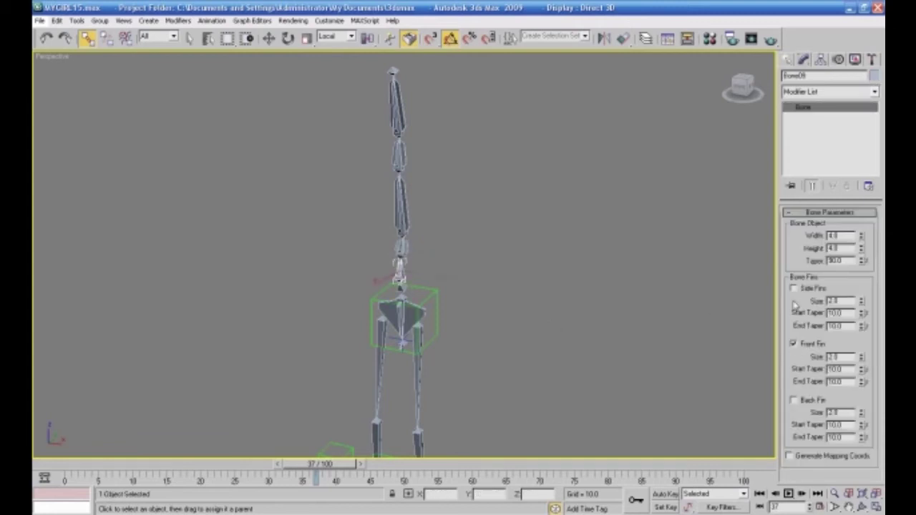
left_click(793, 289)
left_click(637, 365)
left_click(400, 287)
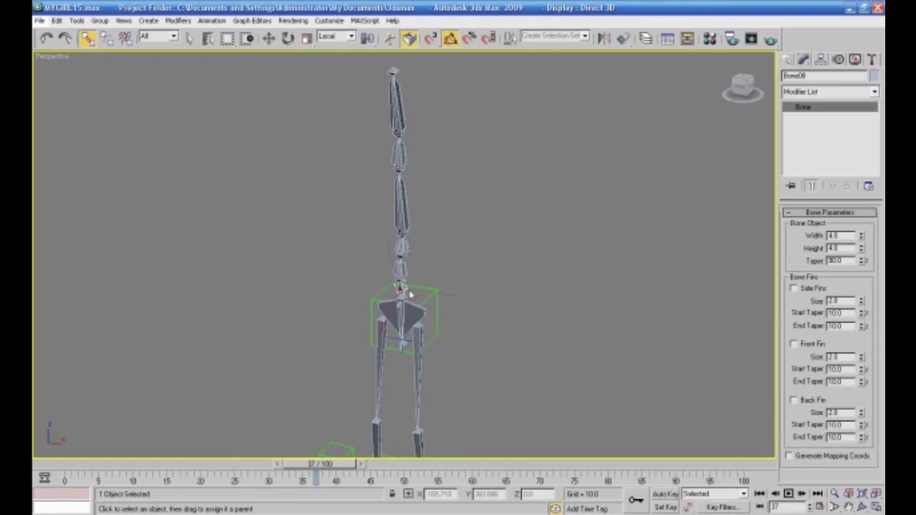
left_click(793, 345)
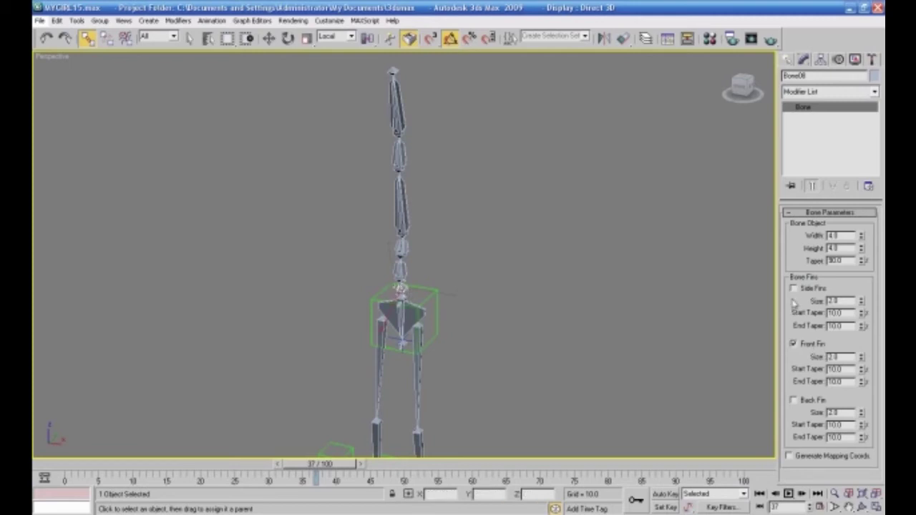
left_click(691, 323)
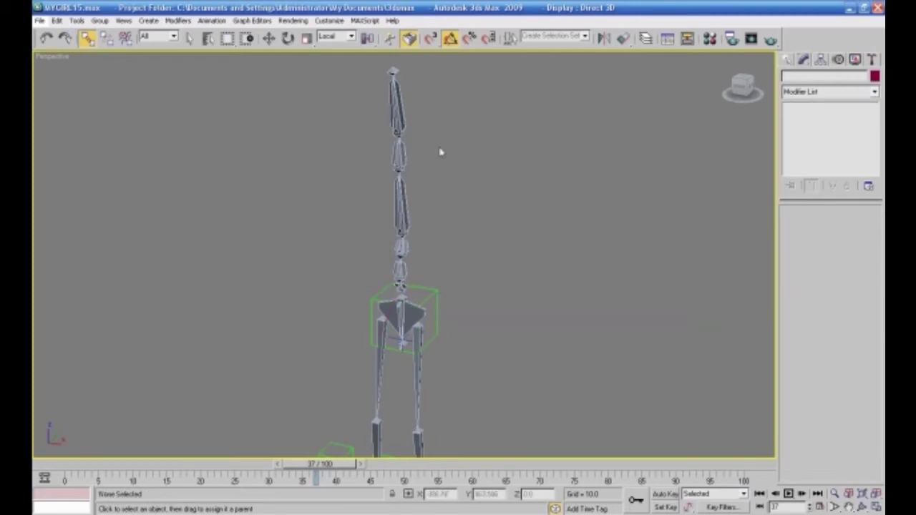
- Increase the side fin size of the neck bone and the chest bone to widen both
left_click(402, 152)
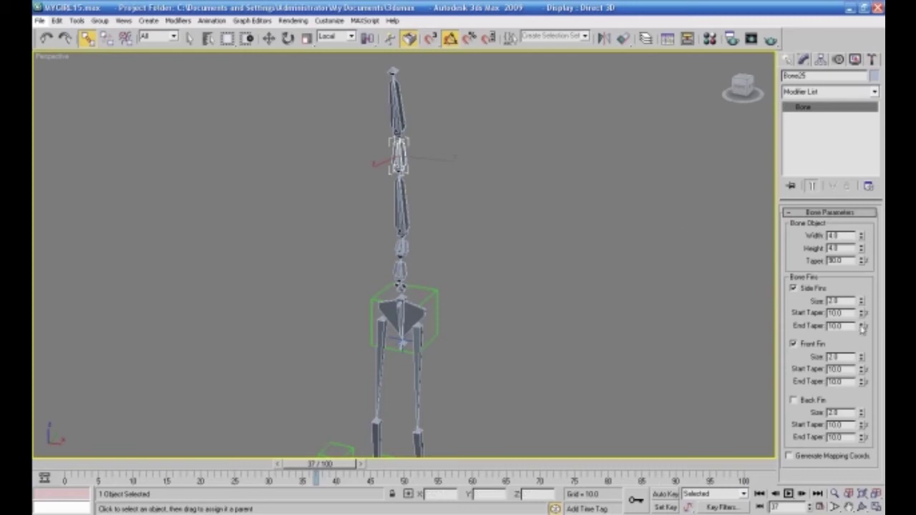
left_click_drag(863, 301, 863, 266)
left_click(407, 215)
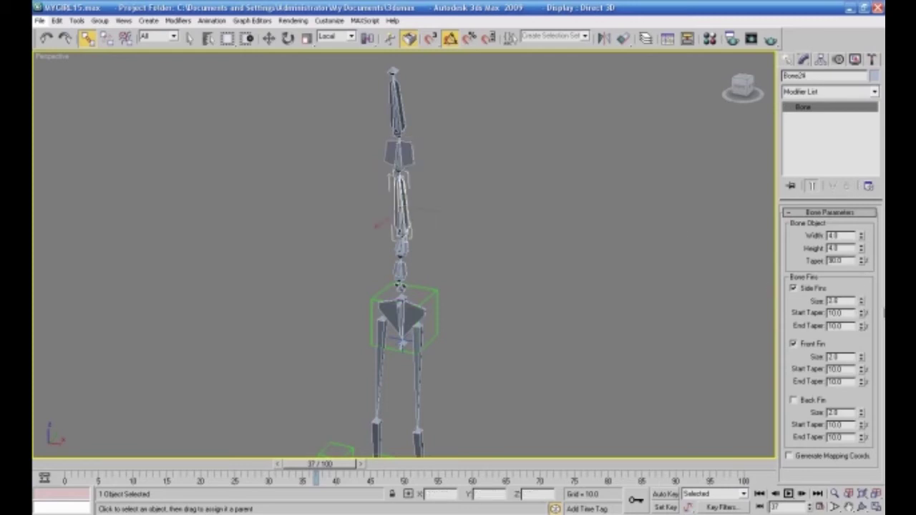
left_click_drag(862, 304, 862, 285)
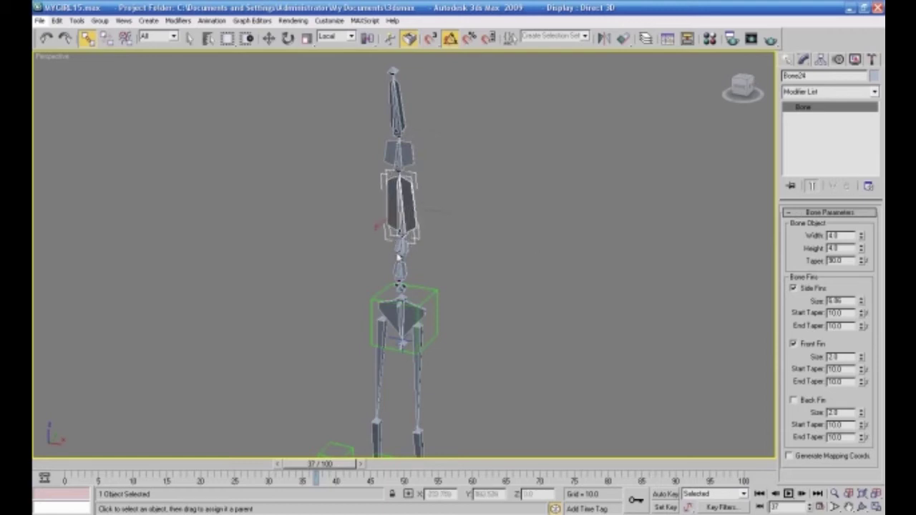
- Enlarge the side fins of the two spine bones directly below the chest, giving the lower one a size of about 3.9
left_click(401, 248)
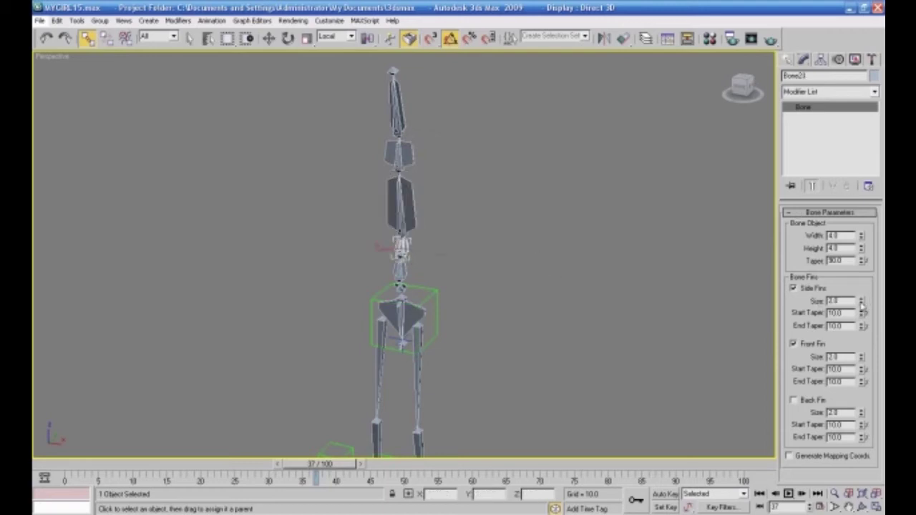
left_click(496, 300)
left_click(399, 272)
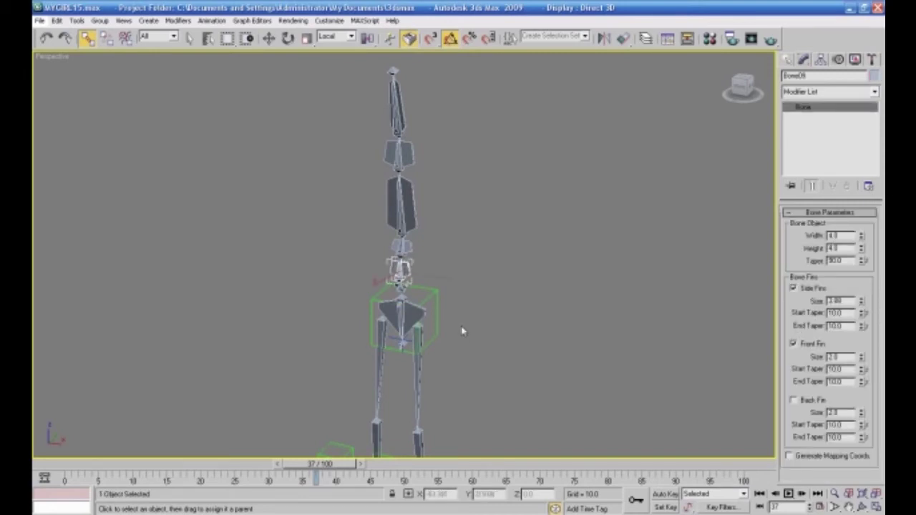
- Set the side fin size of the lowest spine bone above the pelvis to about 4.66, then deselect it
left_click(469, 332)
left_click(402, 288)
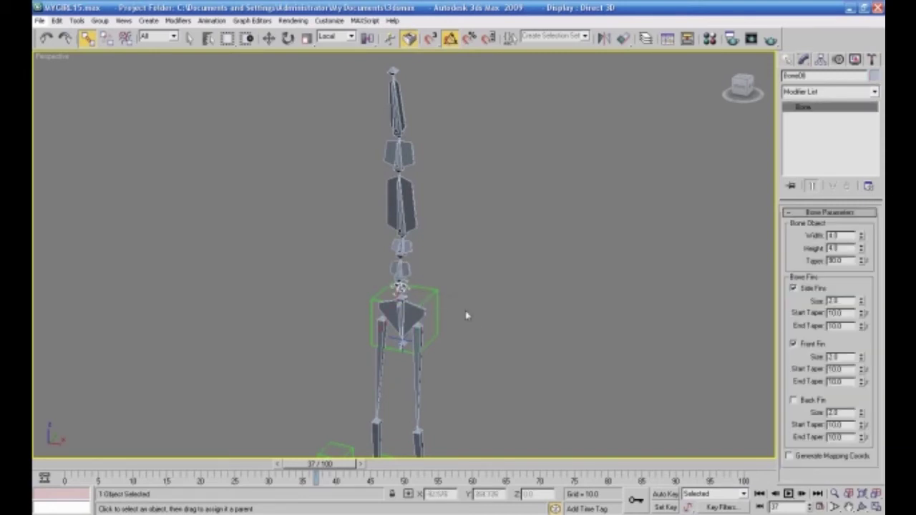
left_click_drag(862, 300, 841, 224)
middle_click_drag(618, 327, 610, 347)
scroll(620, 354, "up", 3)
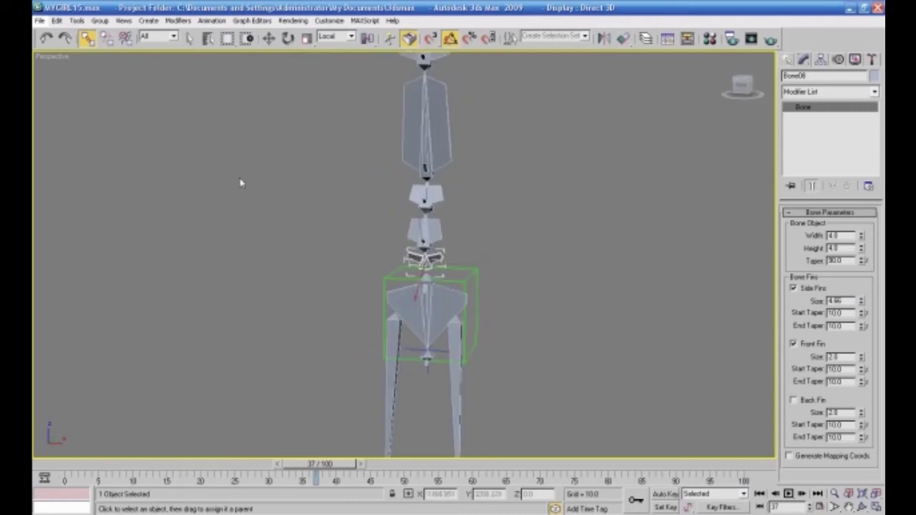
scroll(499, 236, "up", 4)
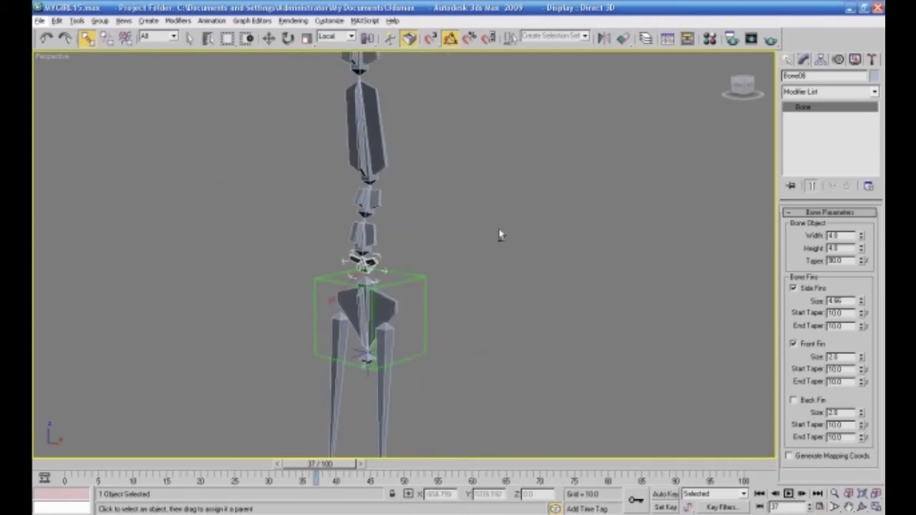
left_click_drag(378, 172, 364, 227)
left_click(268, 38)
middle_click_drag(235, 185, 262, 198, "alt")
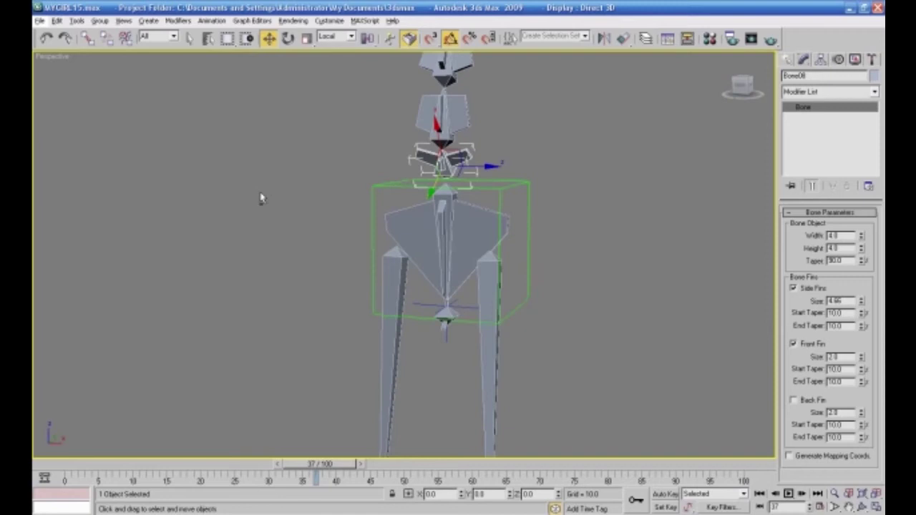
left_click(608, 248)
- Link the IK chain goal at the base of the pelvis bone to the large dummy box around the hips
middle_click_drag(594, 262, 552, 300)
middle_click_drag(537, 196, 539, 225, "alt")
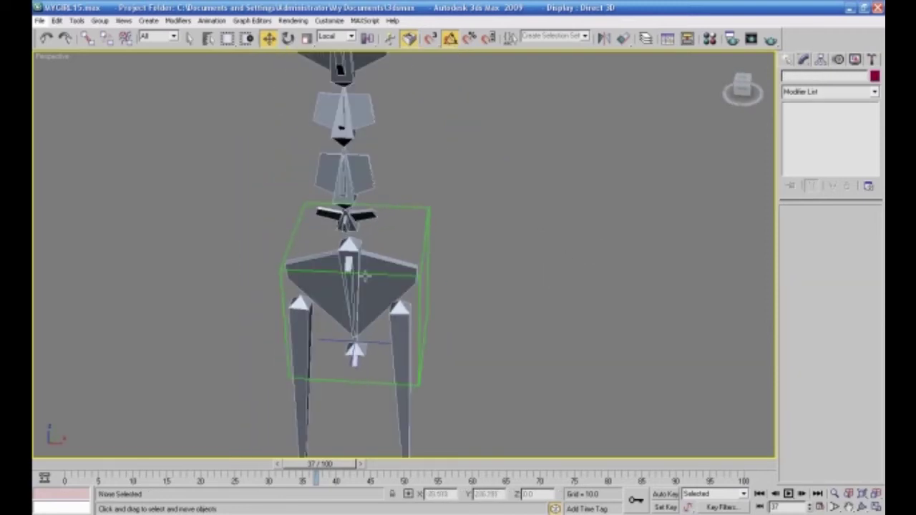
left_click(366, 275)
middle_click_drag(499, 303, 468, 300, "alt")
left_click(469, 299)
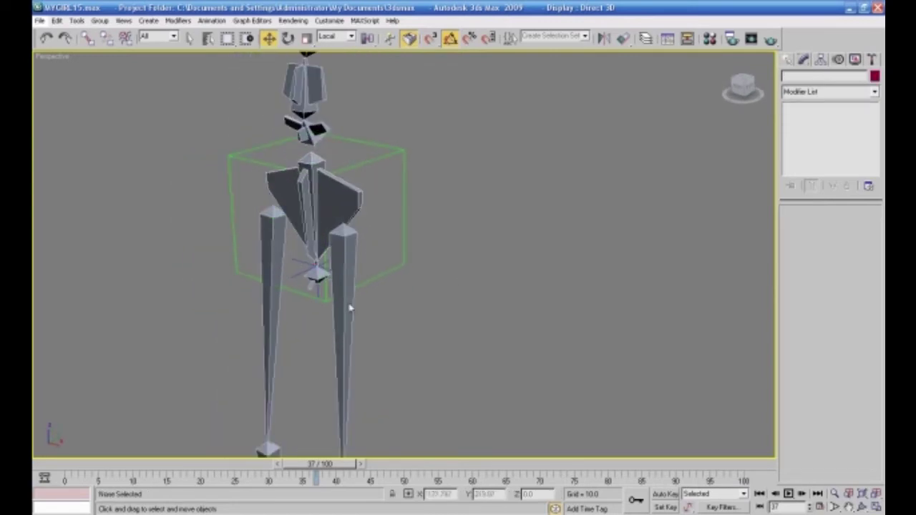
left_click(316, 288)
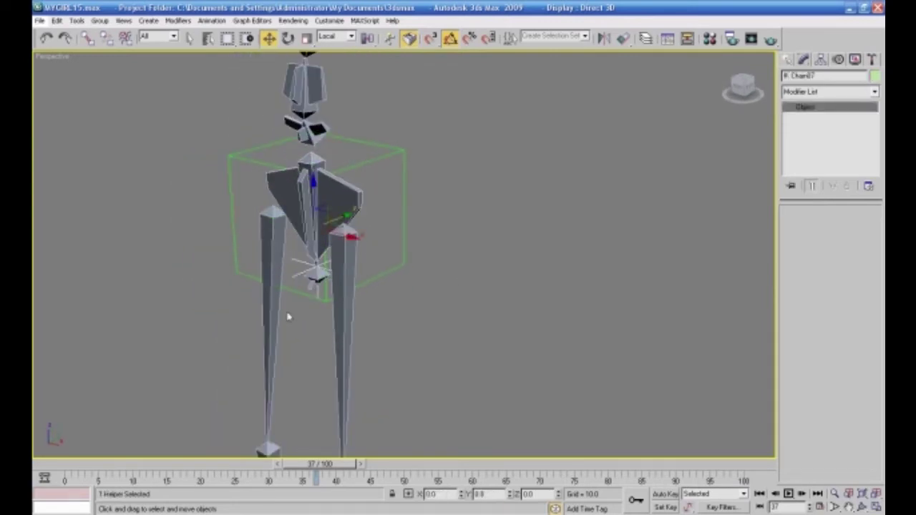
left_click(86, 39)
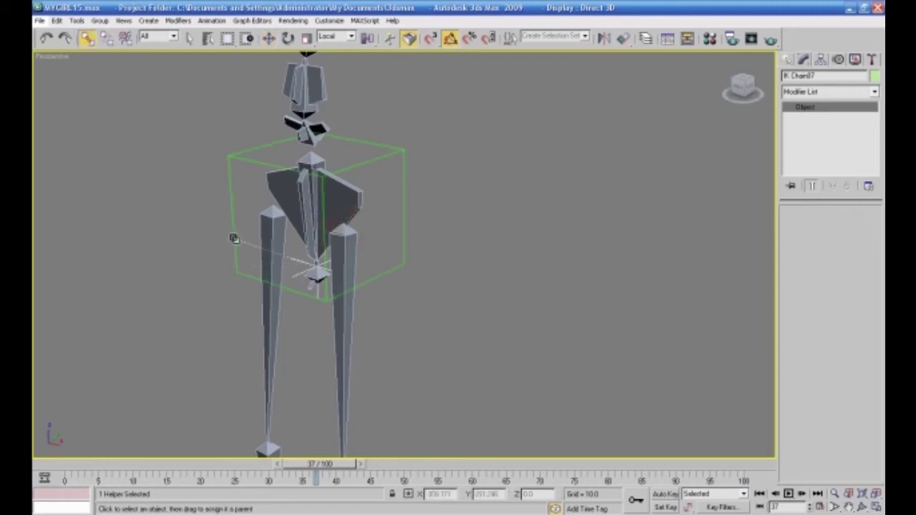
- Test the hip control by rotating the large hip dummy in several directions, cancelling each trial rotation
left_click(288, 38)
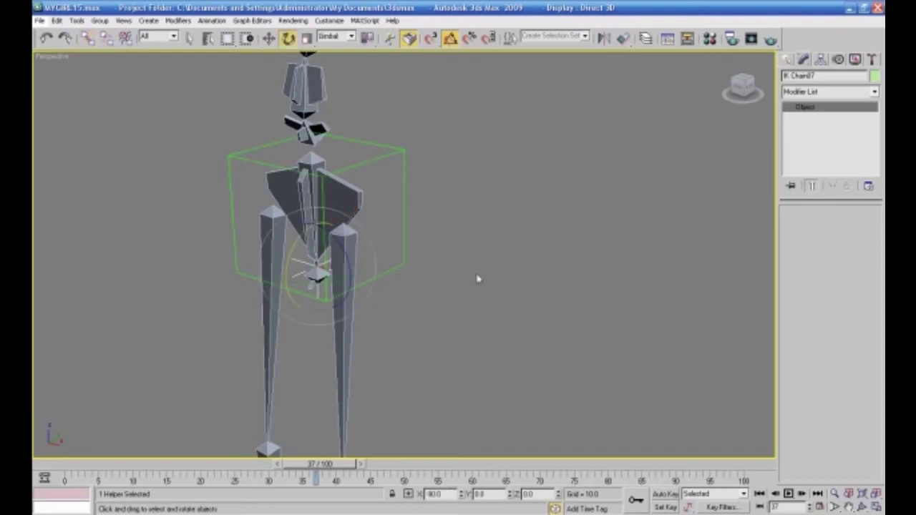
left_click(478, 279)
left_click(236, 246)
middle_click_drag(272, 292, 312, 331, "alt")
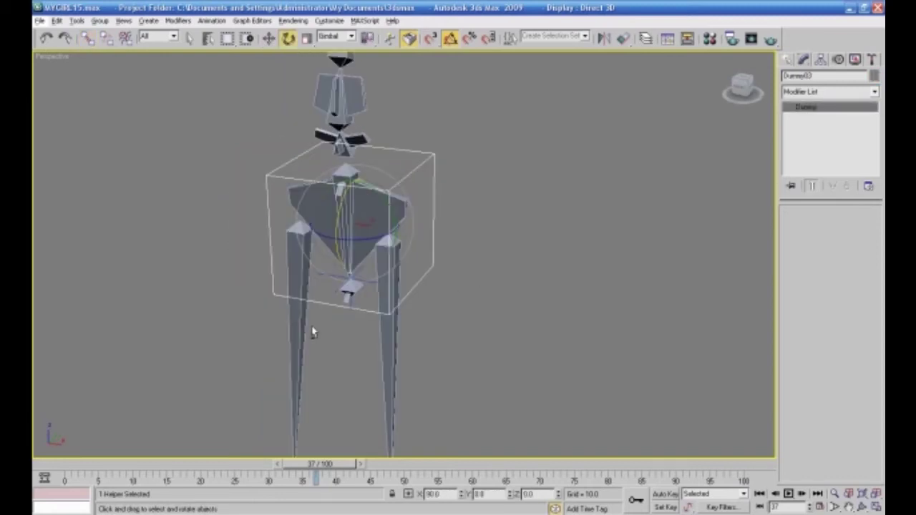
left_click_drag(338, 219, 323, 200)
right_click(322, 199)
scroll(488, 297, "down", 2)
middle_click_drag(488, 297, 372, 307)
scroll(467, 334, "down", 2)
left_click_drag(284, 250, 352, 301)
right_click(351, 300)
middle_click_drag(423, 406, 415, 352)
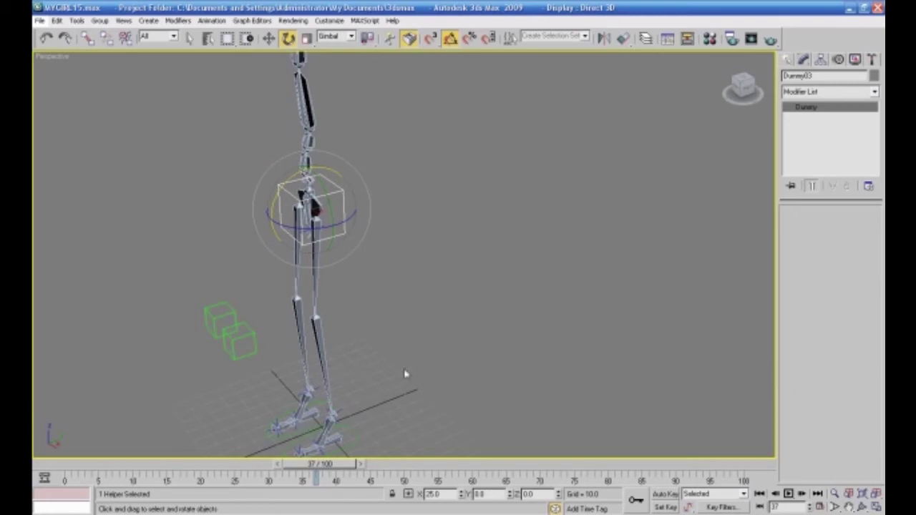
middle_click_drag(382, 372, 422, 352, "alt")
left_click_drag(310, 176, 423, 342)
middle_click_drag(423, 341, 467, 344, "alt")
scroll(516, 325, "up", 3)
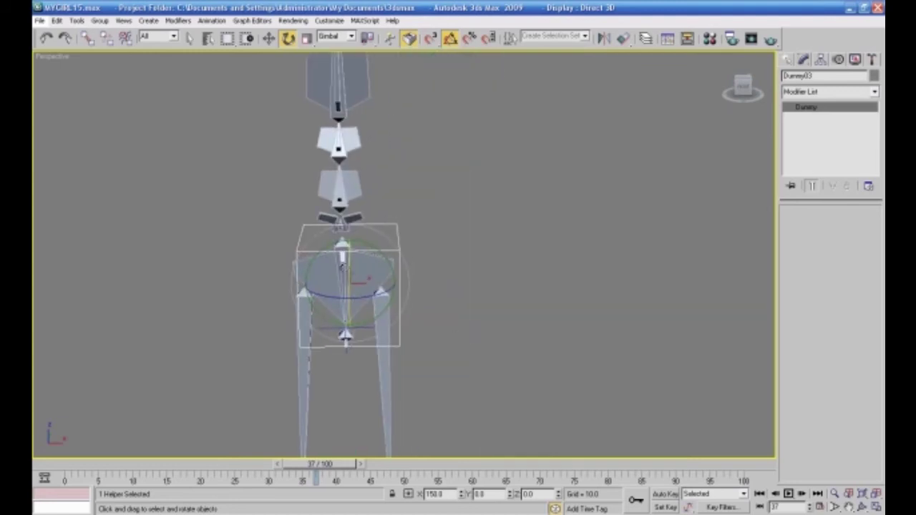
left_click_drag(348, 268, 350, 213)
left_click(446, 277)
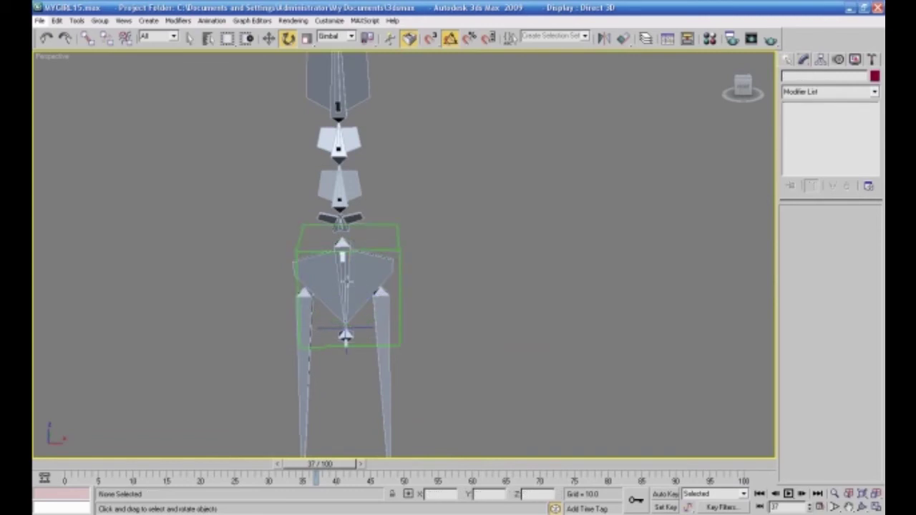
left_click(354, 283)
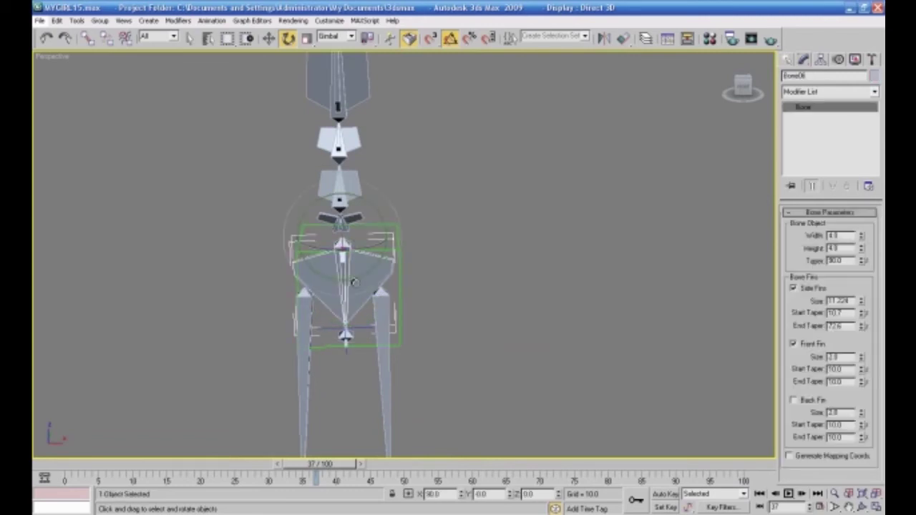
left_click(467, 274)
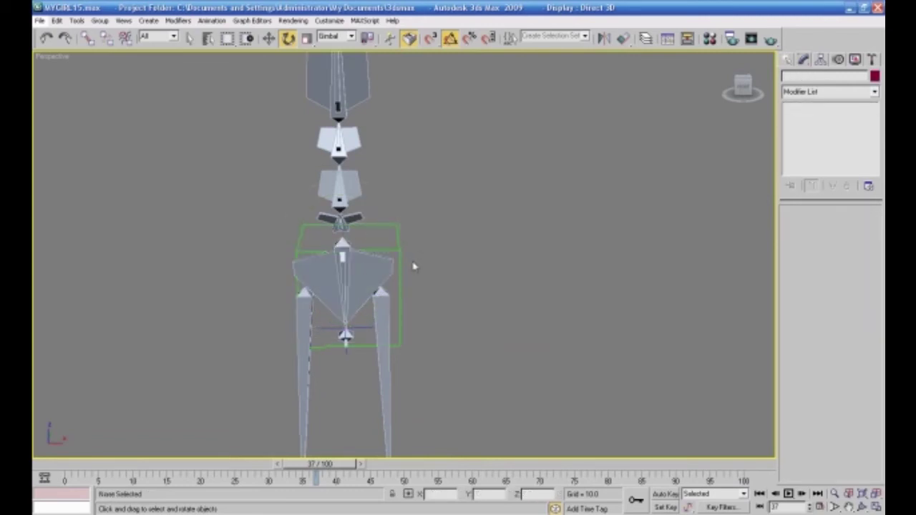
- Switch to the four-viewport layout and frame the pelvis bones in a Front view
left_click(786, 61)
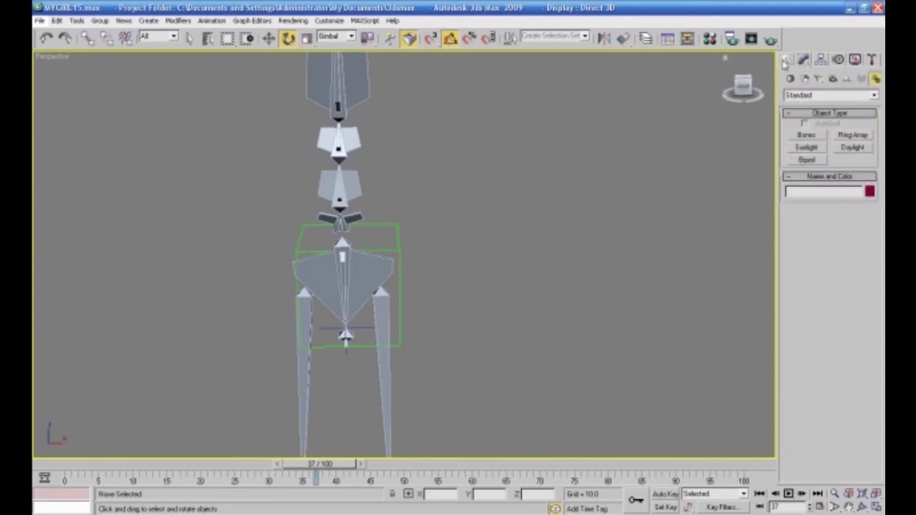
left_click(807, 135)
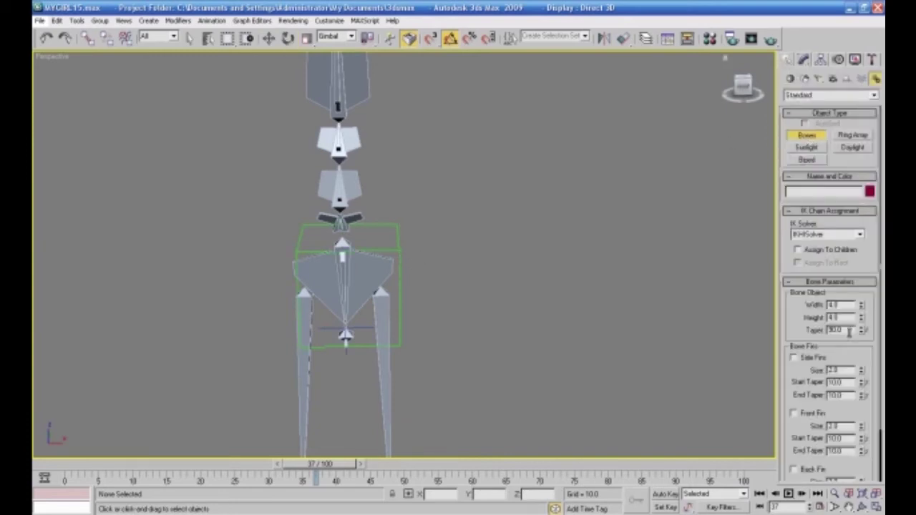
left_click(877, 507)
middle_click(610, 196)
key("f")
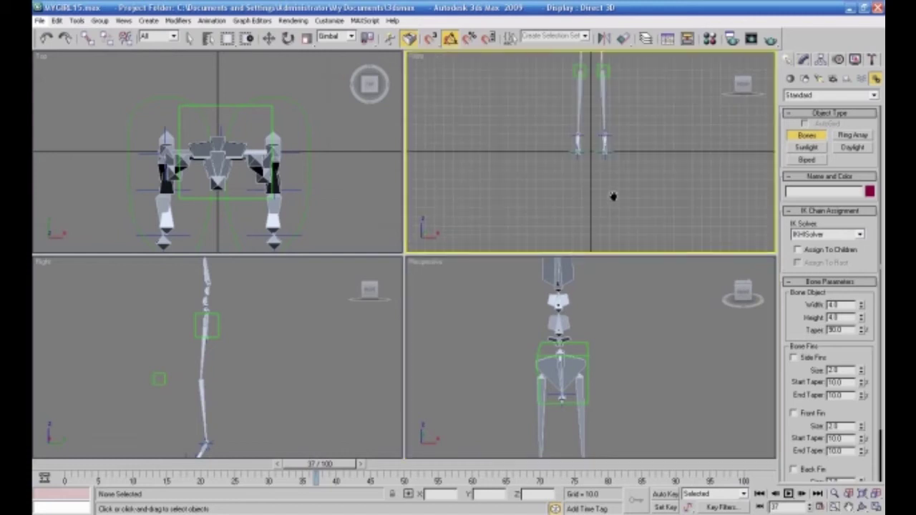
middle_click_drag(655, 124, 609, 234)
scroll(607, 240, "up", 4)
middle_click_drag(514, 198, 613, 195)
scroll(613, 195, "up", 2)
scroll(613, 195, "up", 5)
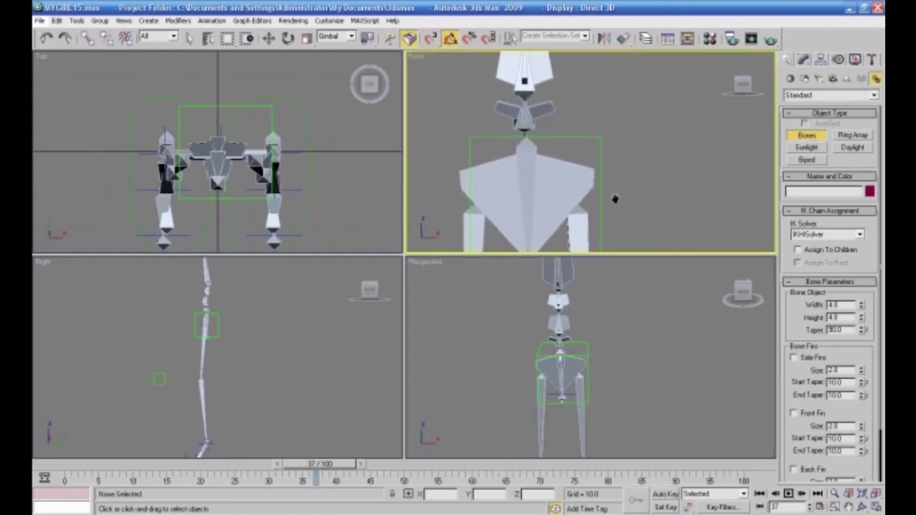
scroll(619, 207, "up", 4)
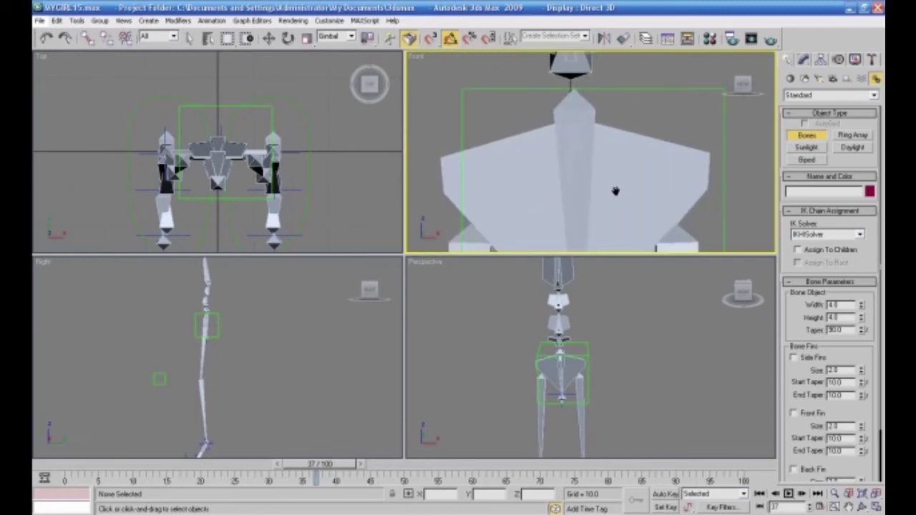
scroll(615, 191, "down", 3)
scroll(614, 192, "down", 2)
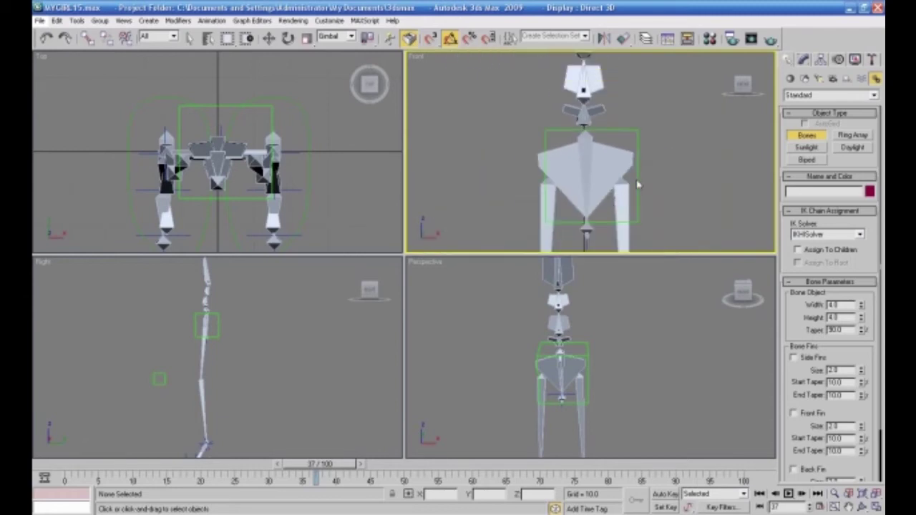
key("e")
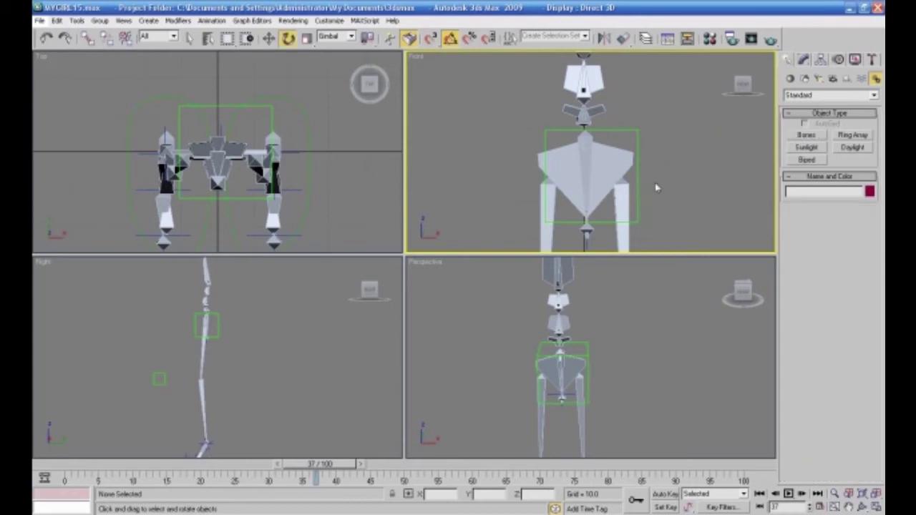
- Move the large hip dummy slightly along its X axis in the Front view to centre it on the pelvis bone
left_click(585, 244)
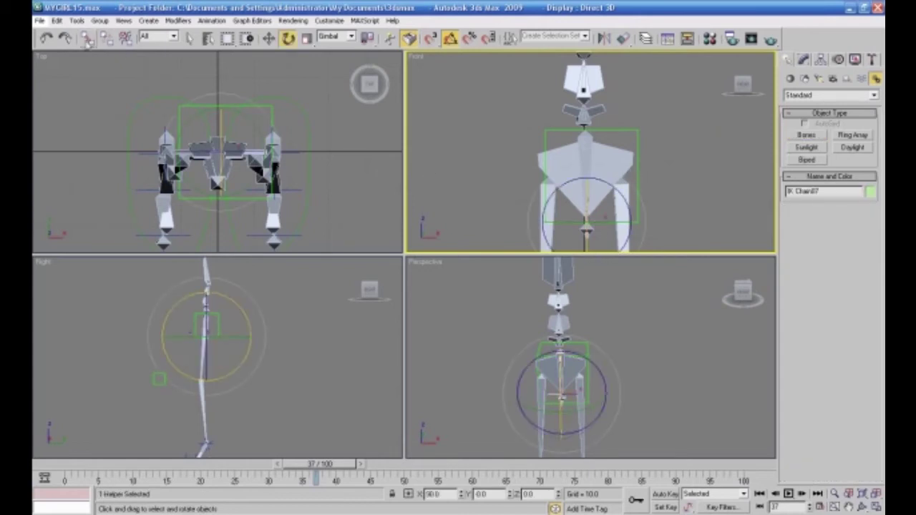
left_click(269, 38)
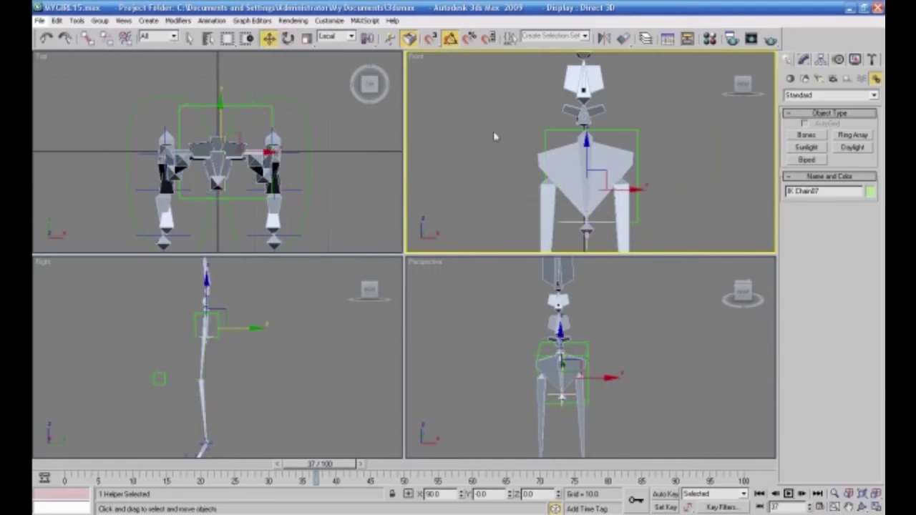
left_click(674, 160)
left_click(637, 154)
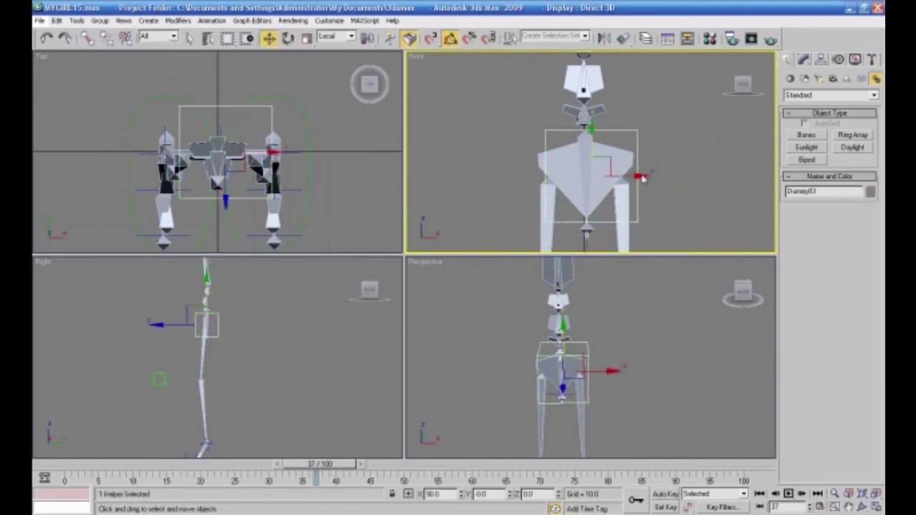
left_click_drag(643, 179, 634, 175)
- Link the pelvis IK chain goal to the repositioned hip dummy
left_click(594, 247)
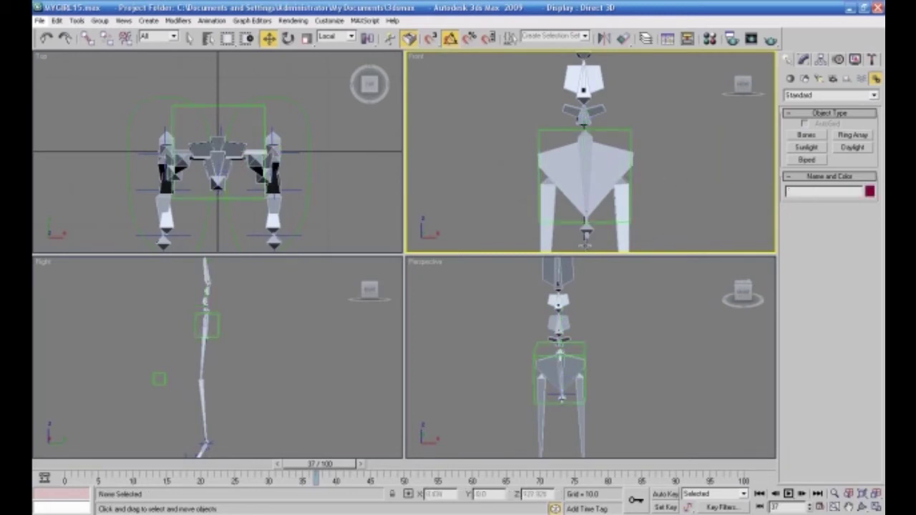
left_click(586, 247)
left_click(87, 38)
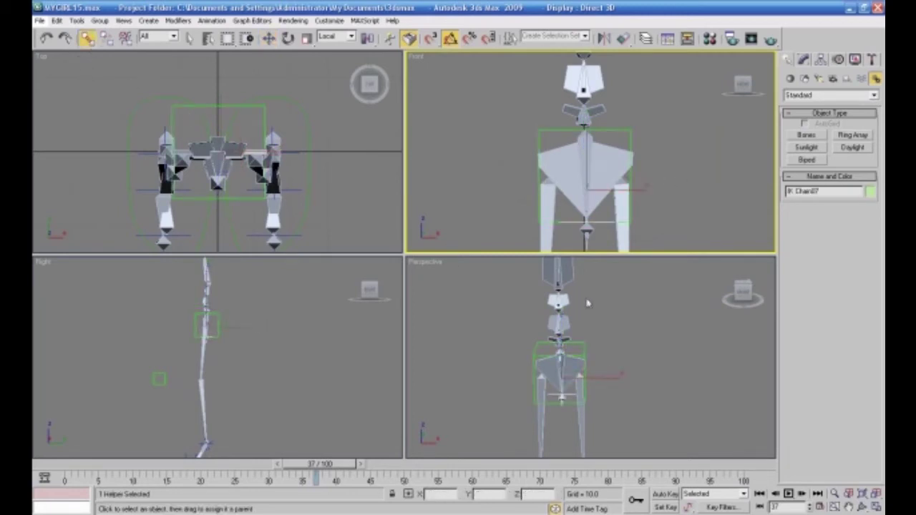
left_click_drag(584, 251, 652, 168)
left_click_drag(624, 133, 624, 132)
- Create a small dummy helper at the upper tip of the pelvis bone in the Front view
left_click(806, 136)
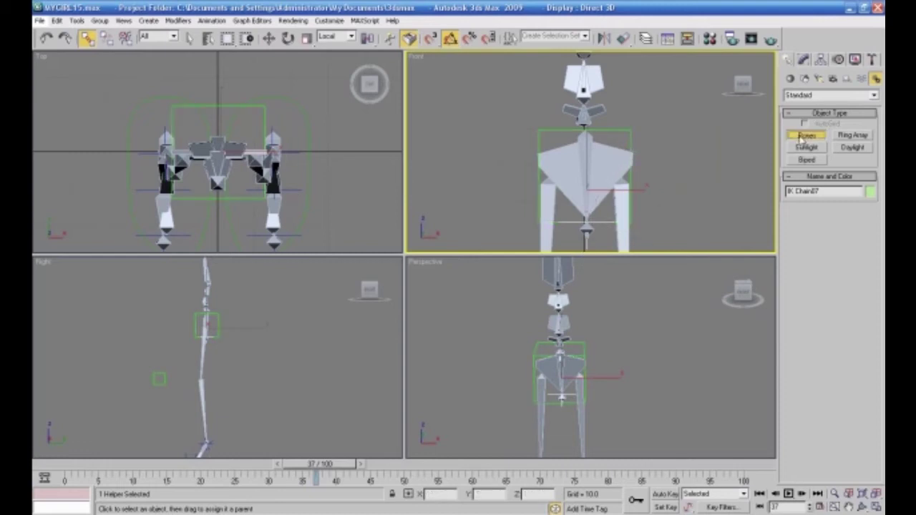
left_click(847, 78)
left_click(805, 136)
left_click_drag(585, 131, 587, 138)
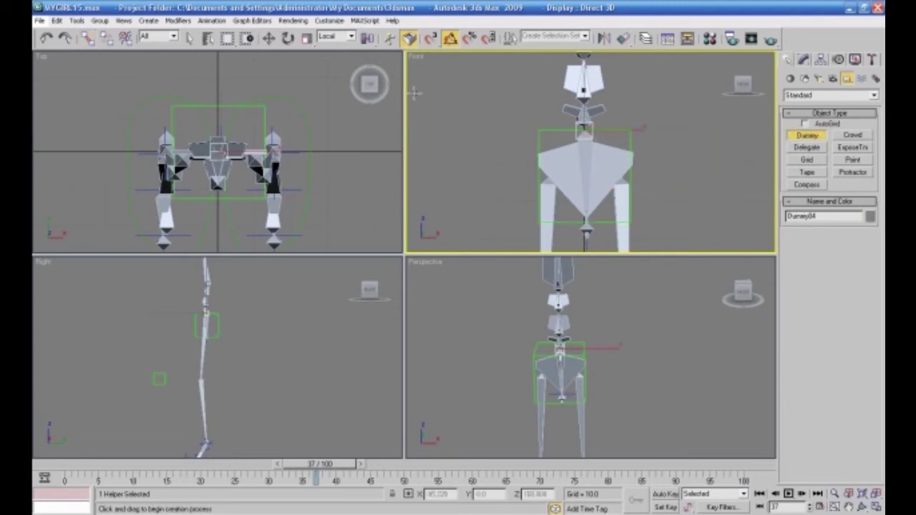
left_click(268, 38)
right_click(391, 249)
right_click(458, 295)
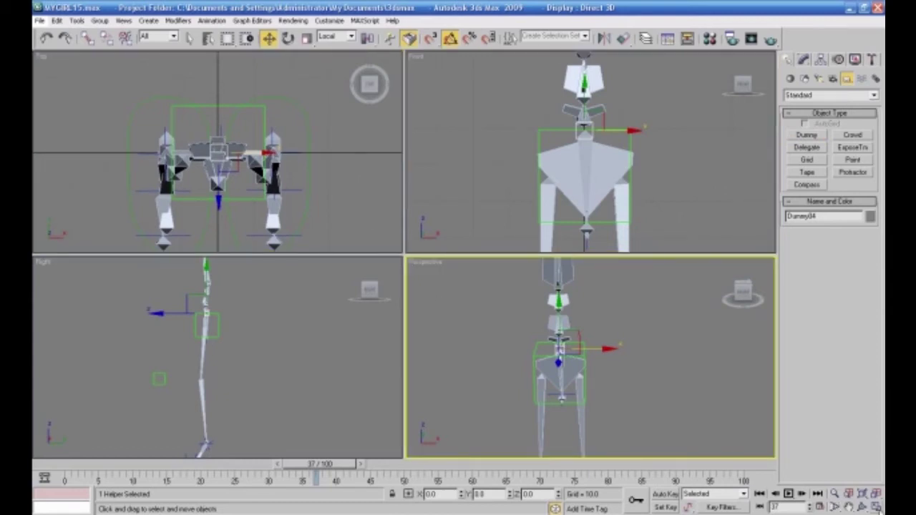
- Move the small dummy aside and align its pivot point to the pelvis bone's pivot point in X, Y and Z position
left_click(876, 507)
middle_click_drag(654, 409, 458, 287, "alt")
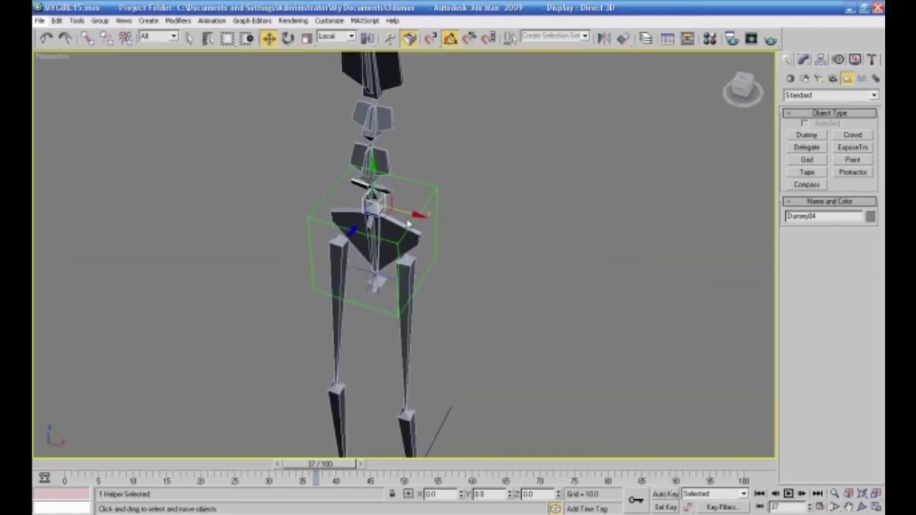
left_click_drag(409, 213, 547, 248)
left_click(623, 38)
middle_click_drag(491, 253, 521, 238, "alt")
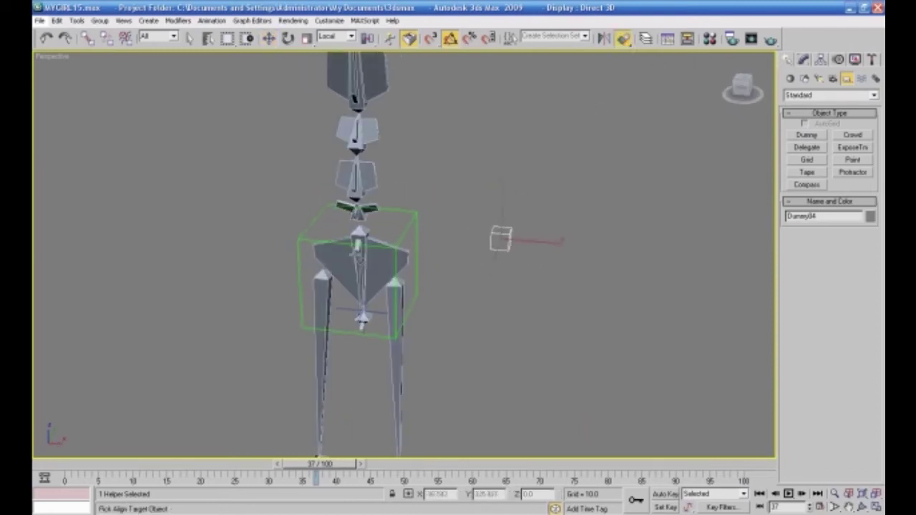
left_click(358, 239)
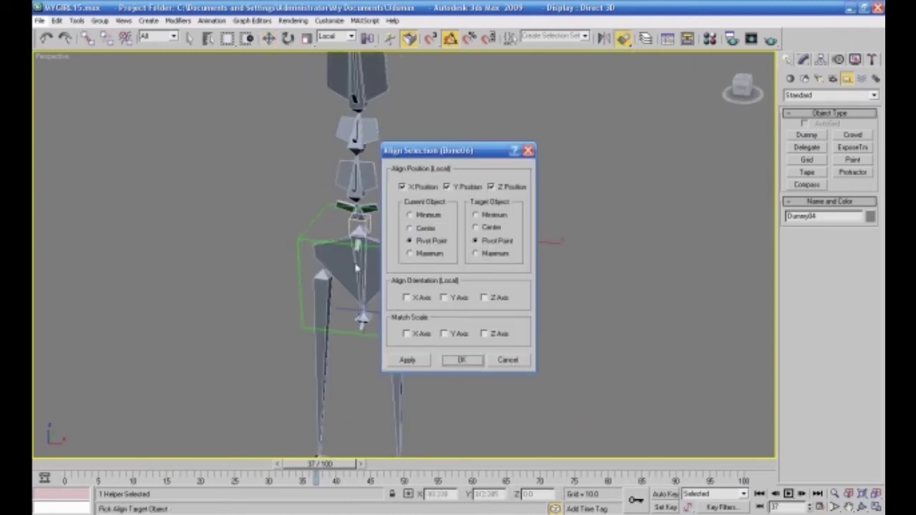
left_click(462, 361)
- Scale the small dummy at the upper tip of the pelvis bone down slightly and deselect it
middle_click_drag(557, 364, 577, 362, "alt")
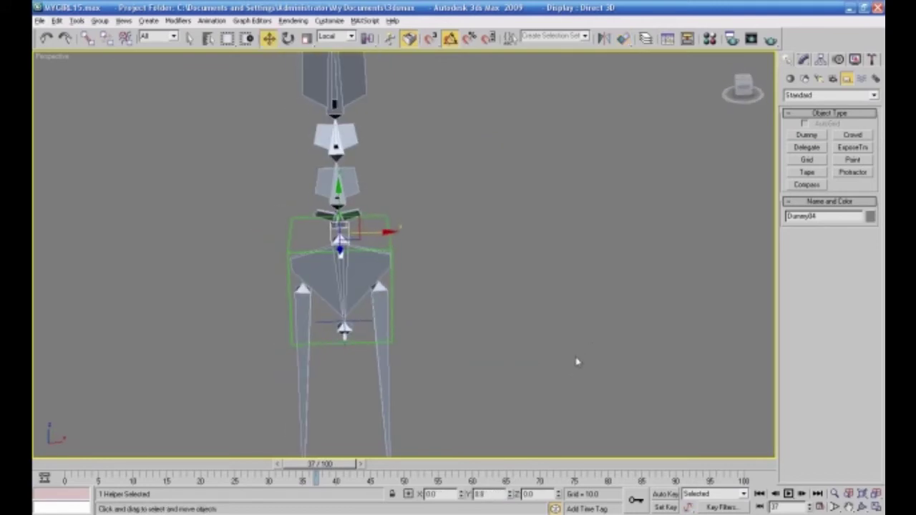
left_click(306, 38)
left_click_drag(338, 225, 321, 249)
left_click(267, 38)
middle_click_drag(333, 139, 340, 125)
left_click(442, 252)
middle_click_drag(441, 253, 473, 251, "alt")
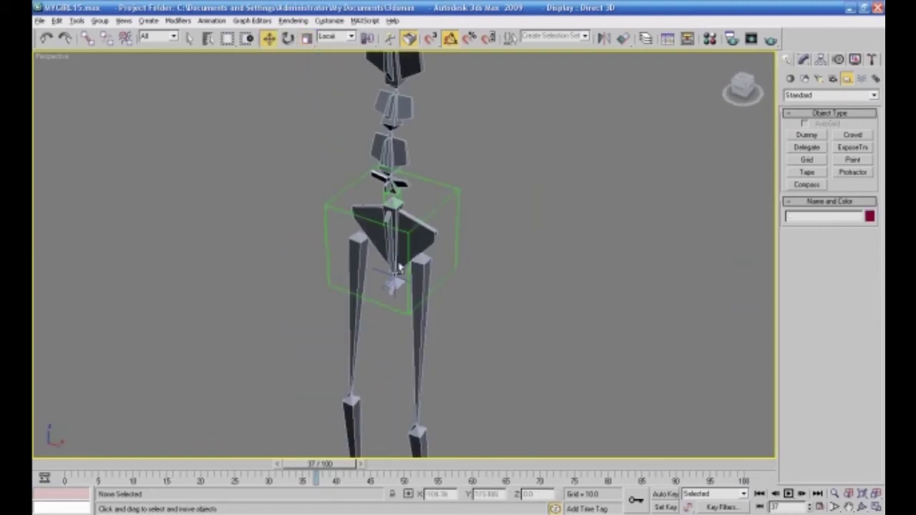
- Link the small dummy at the upper tip of the pelvis bone to the large hip dummy
left_click(392, 194)
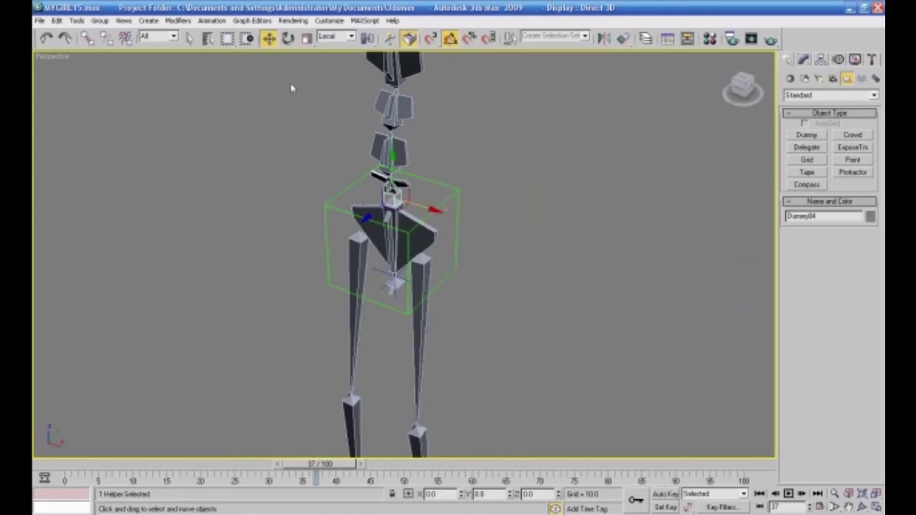
left_click(88, 38)
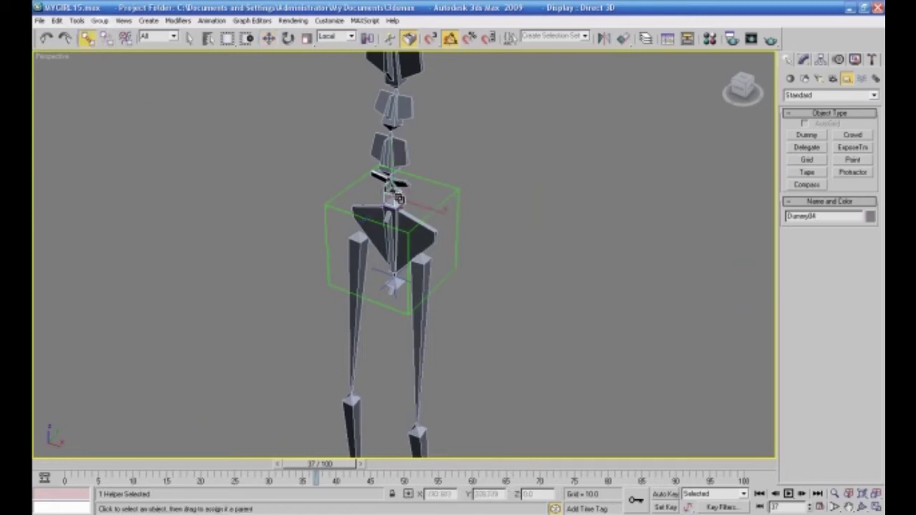
left_click(419, 204)
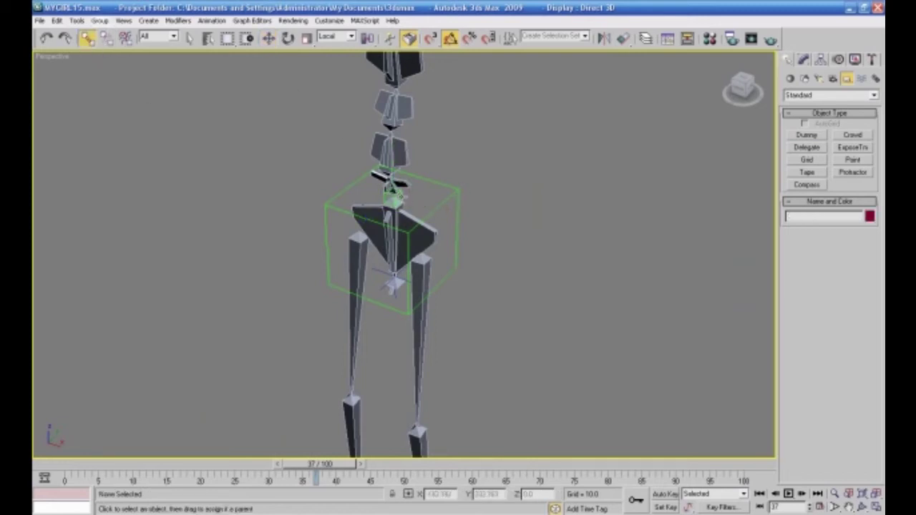
left_click_drag(400, 195, 442, 183)
middle_click_drag(479, 169, 501, 161, "alt")
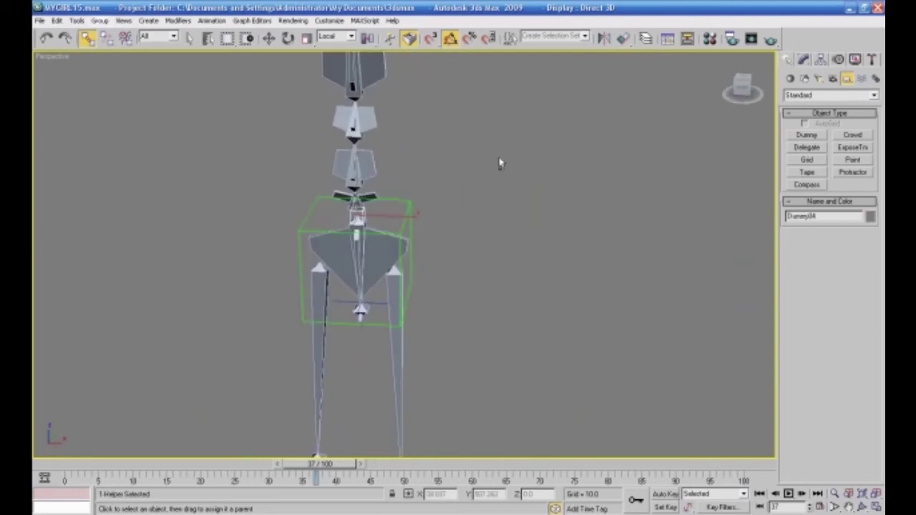
- Rotate the large hip dummy back and forth to test how the pelvis follows, and deselect it
left_click(288, 40)
left_click(288, 39)
left_click(497, 227)
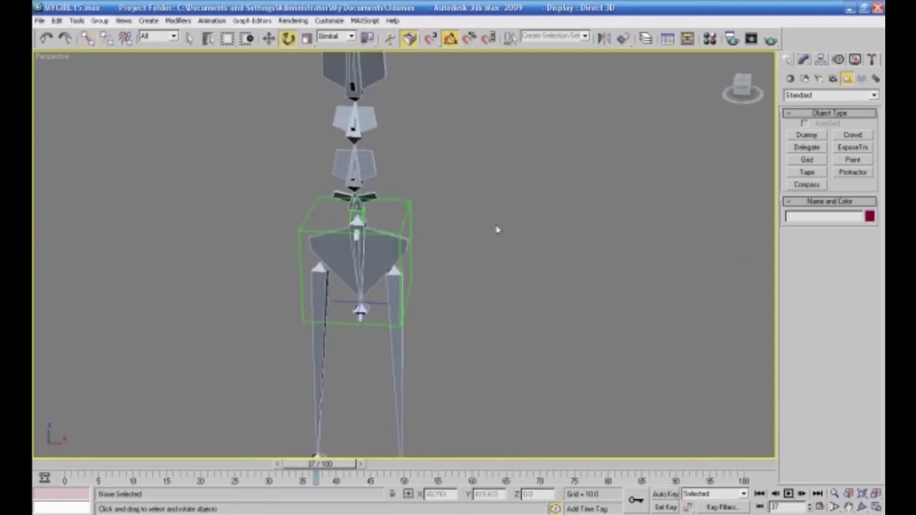
left_click(410, 223)
middle_click_drag(489, 245, 491, 225)
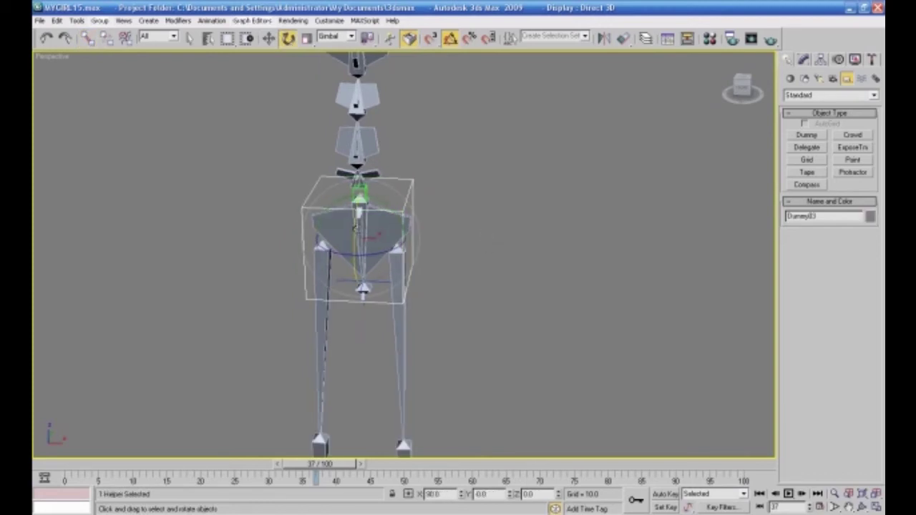
left_click_drag(353, 227, 359, 254)
mouse_move(355, 224)
left_mouse_down()
mouse_move(362, 215)
mouse_move(355, 265)
mouse_move(356, 195)
mouse_move(357, 208)
left_mouse_up()
middle_click_drag(511, 266, 462, 250, "alt")
left_click(541, 210)
scroll(475, 245, "up", 3)
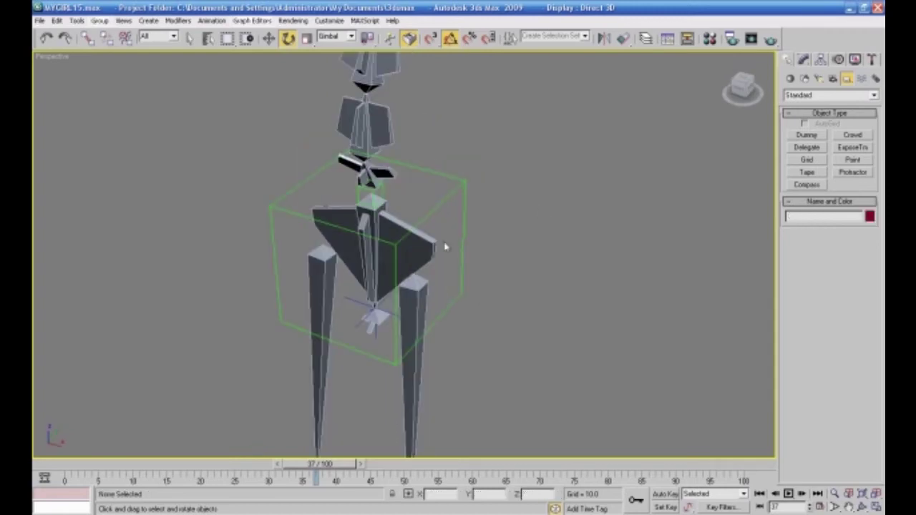
- Apply a Position Constraint to the pelvis bone with the small dummy at its upper tip as the target
left_click(393, 205)
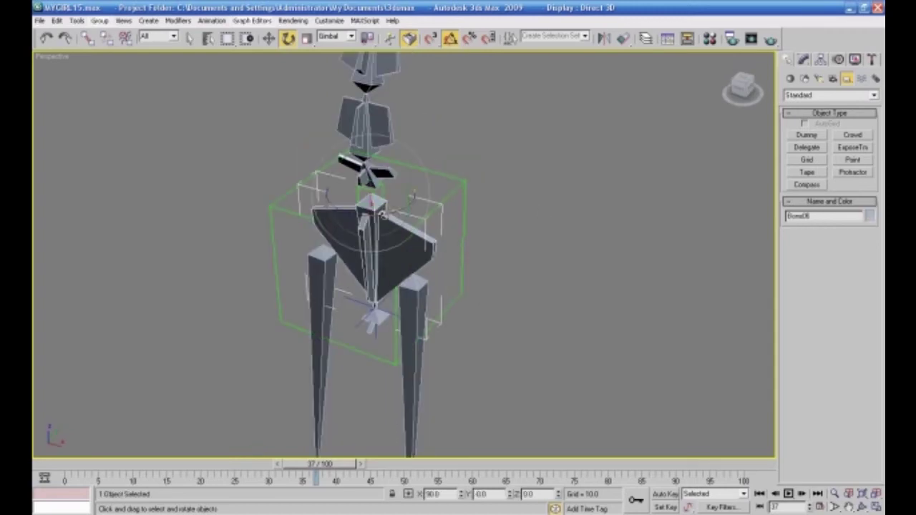
left_click(268, 39)
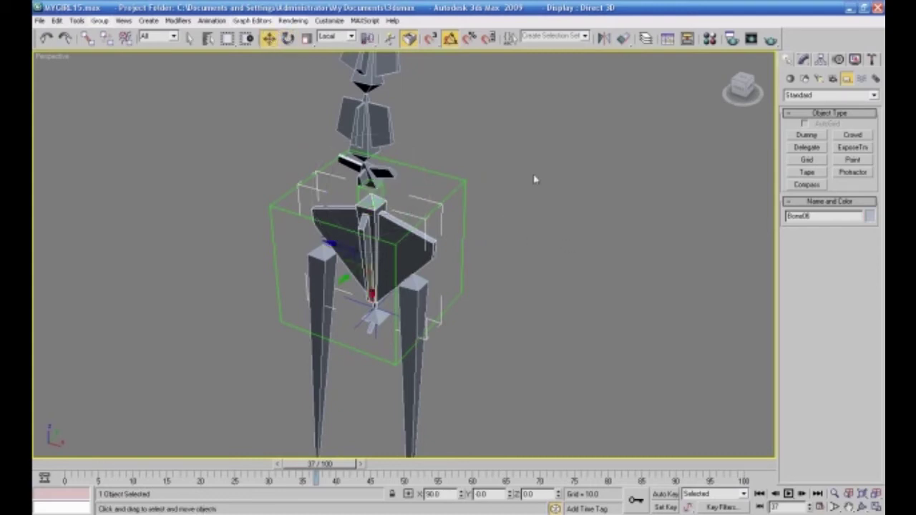
left_click(217, 22)
mouse_move(224, 34)
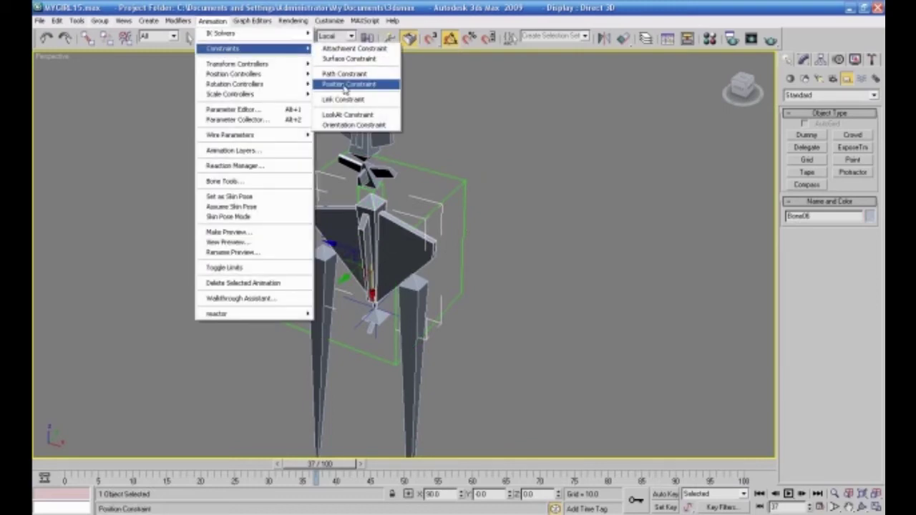
left_click(347, 85)
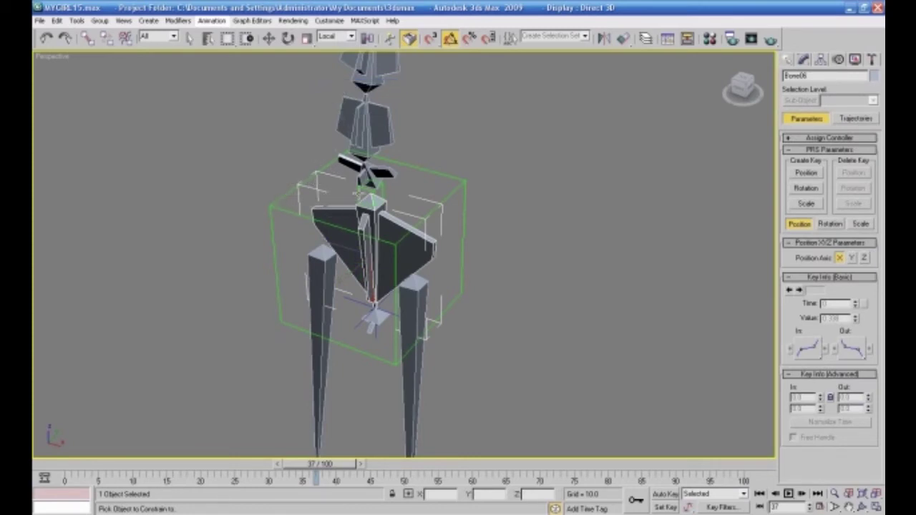
left_click(355, 200)
- Test the constrained pelvis by rotating the large hip dummy and viewing the skeleton from several angles
left_click(288, 39)
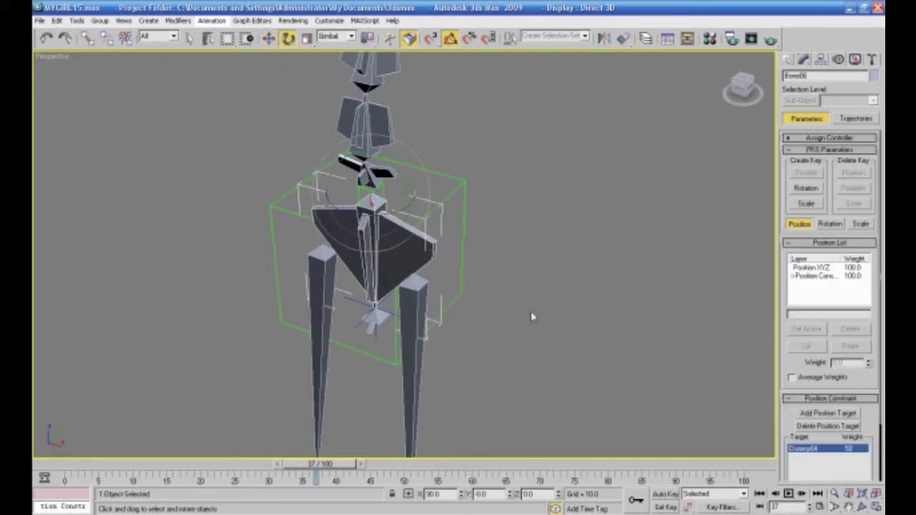
middle_click_drag(531, 316, 558, 303, "alt")
left_click(424, 286)
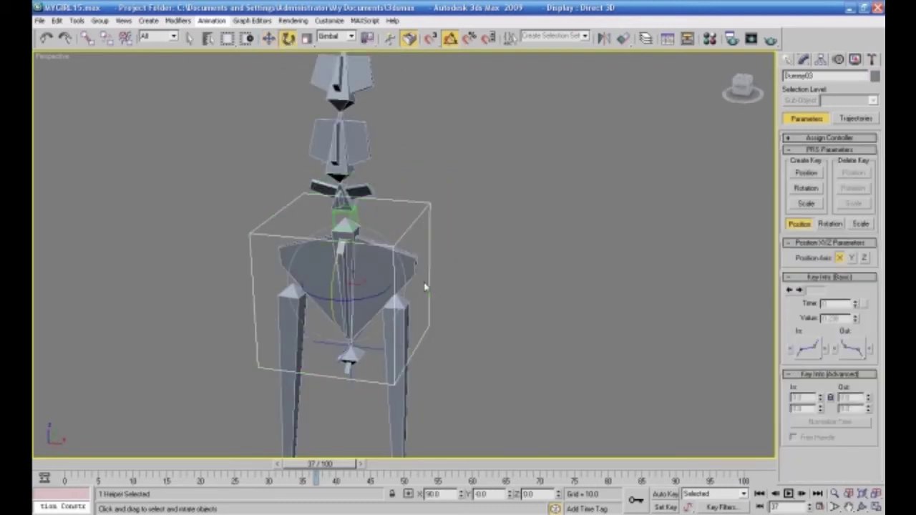
left_click_drag(332, 275, 357, 216)
left_click_drag(354, 252, 337, 296)
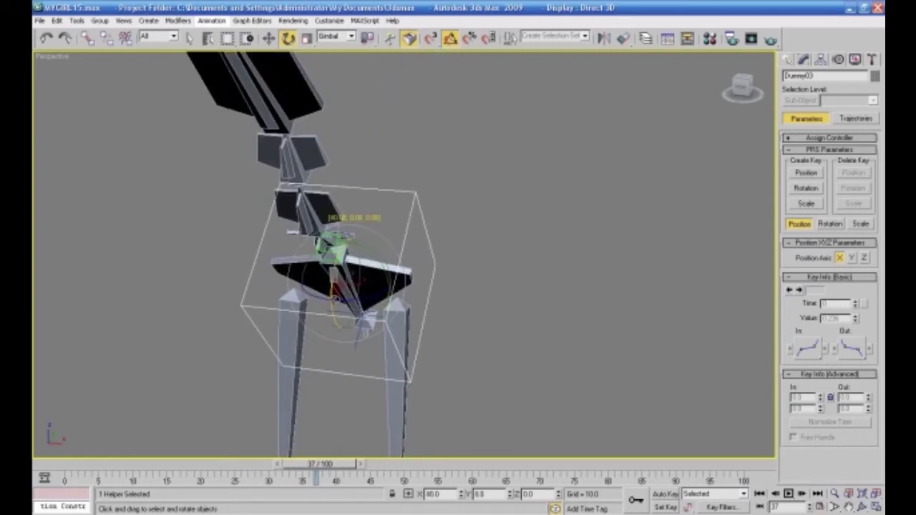
right_click(337, 296)
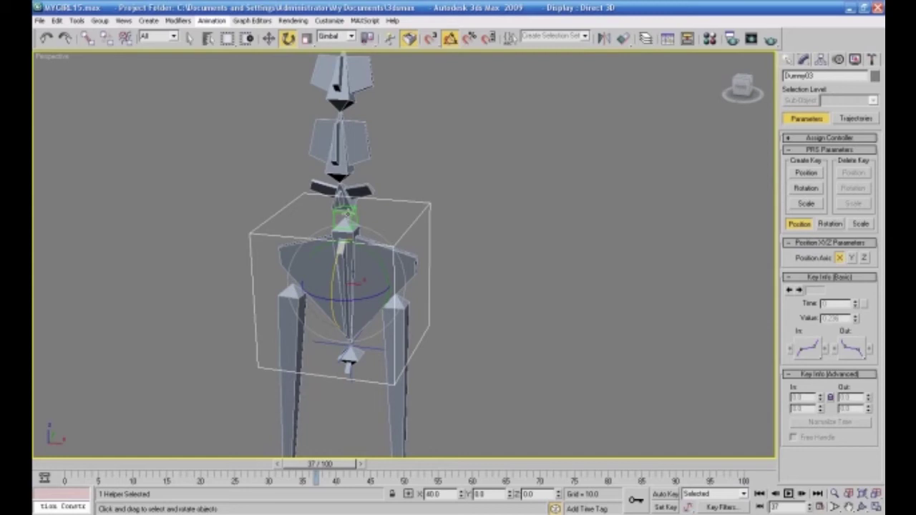
left_click_drag(331, 270, 326, 344)
middle_click_drag(523, 294, 492, 326)
scroll(527, 292, "down", 3)
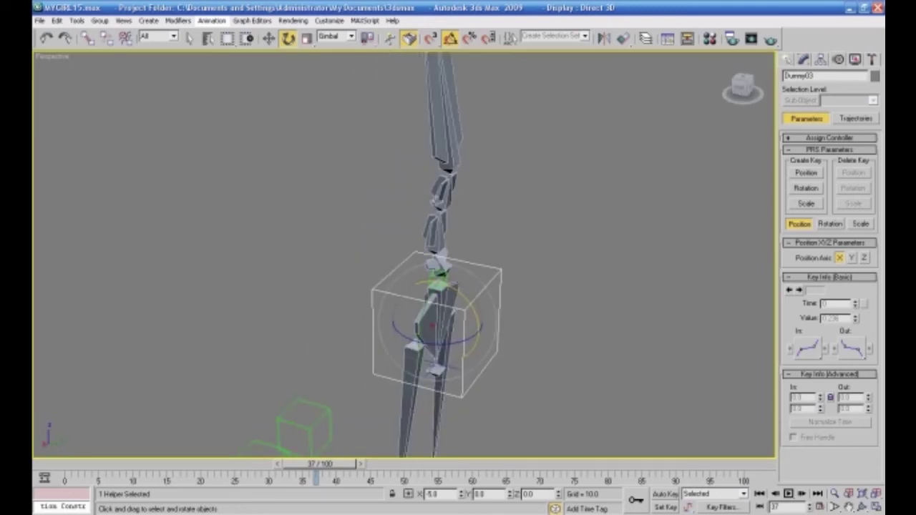
middle_click_drag(385, 216, 483, 226, "alt")
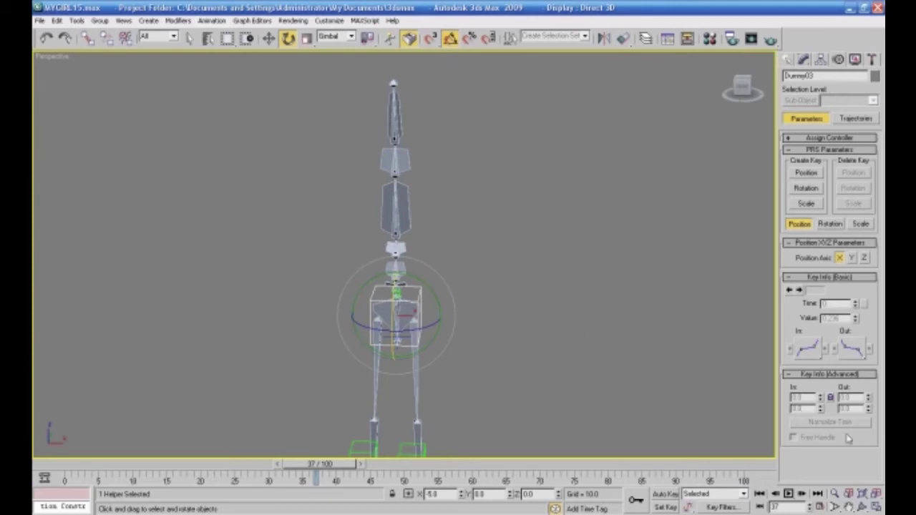
- Maximize the Front view around the upper body and unhide the Geometry category to show the character mesh
left_click(876, 507)
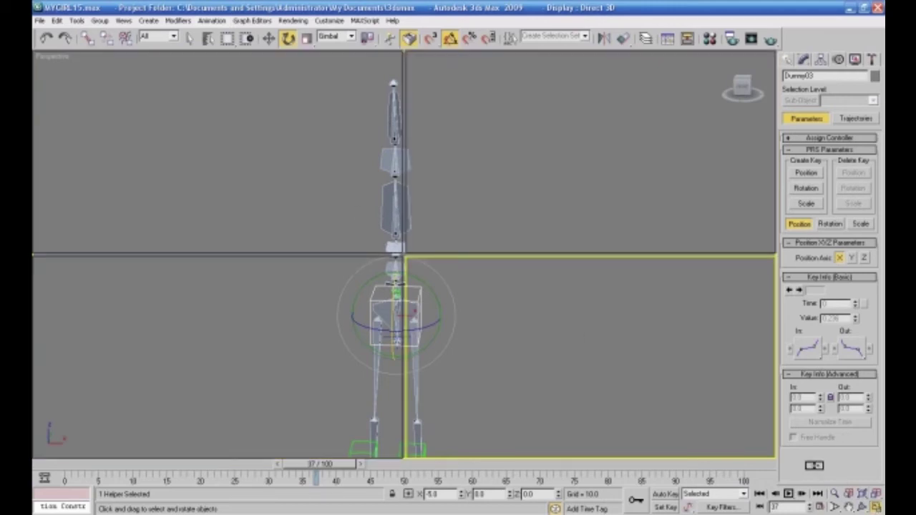
right_click(682, 163)
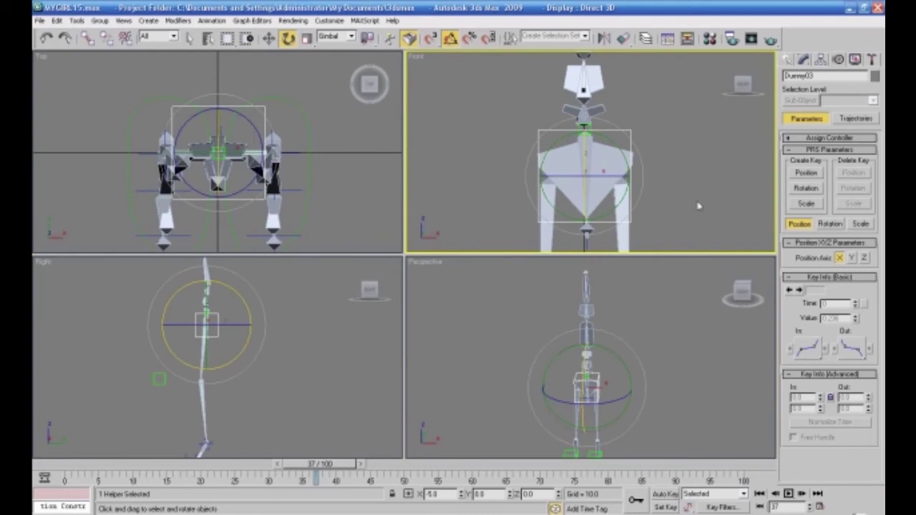
left_click(876, 507)
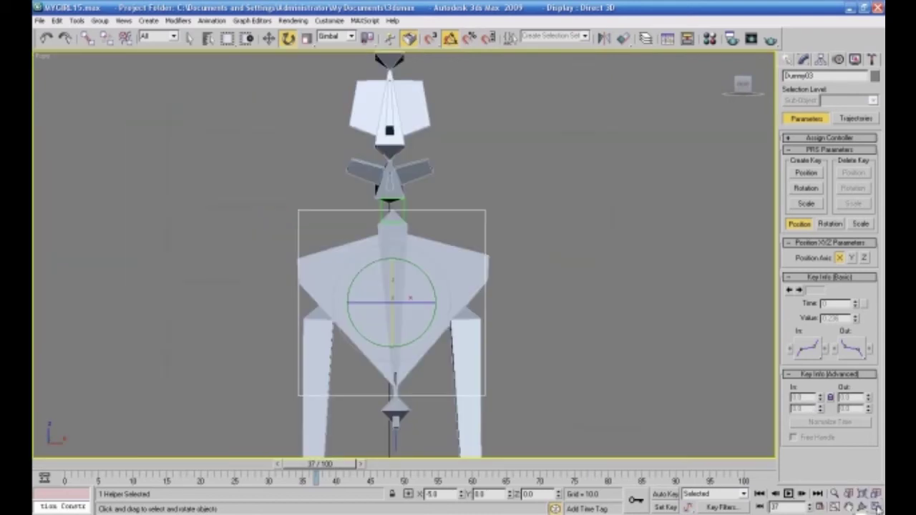
middle_click_drag(731, 380, 725, 514, "ctrl")
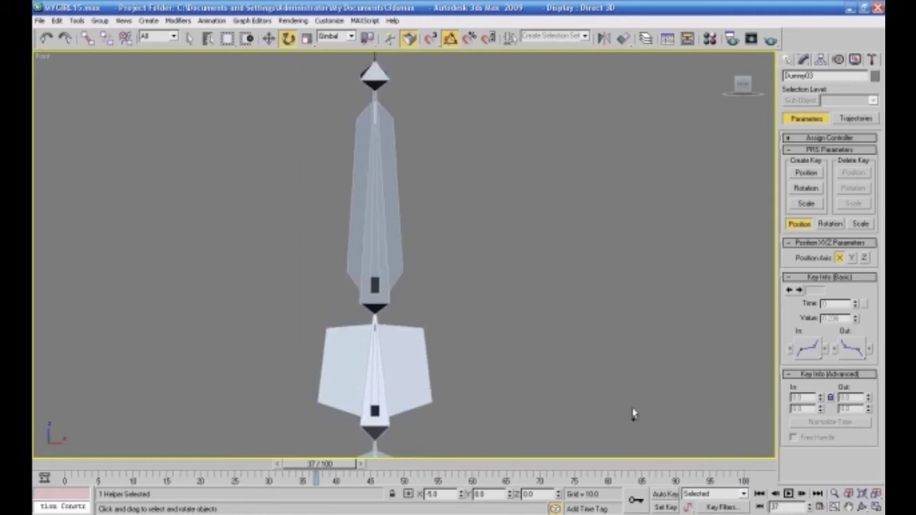
middle_click_drag(633, 411, 637, 384, "ctrl")
scroll(638, 384, "down", 2)
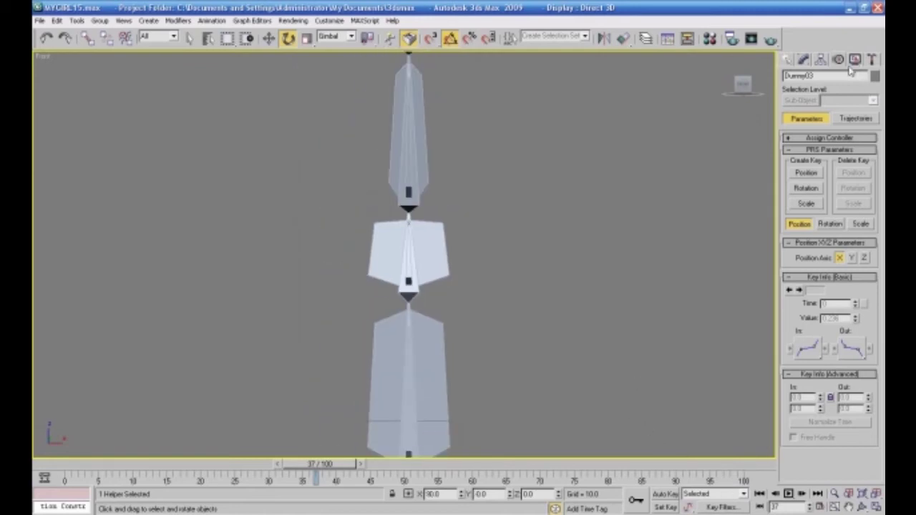
left_click(790, 174)
left_click(790, 173)
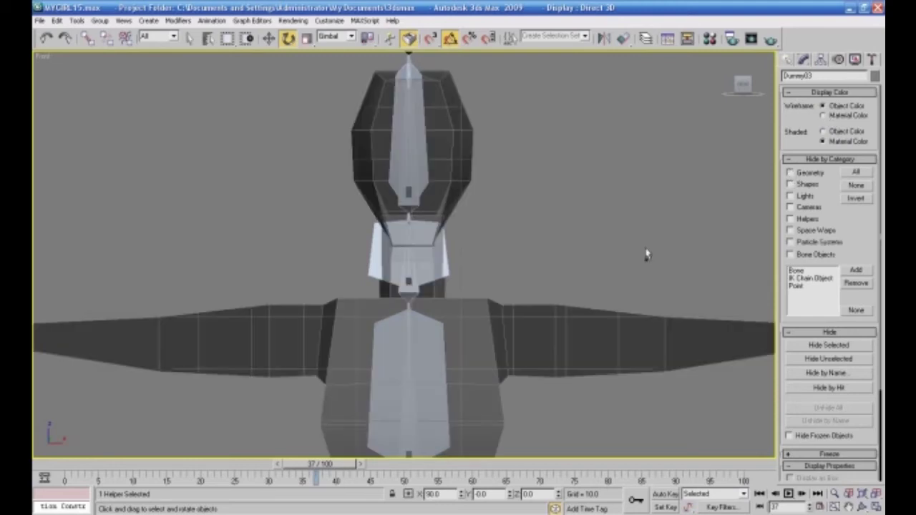
scroll(644, 247, "up", 3)
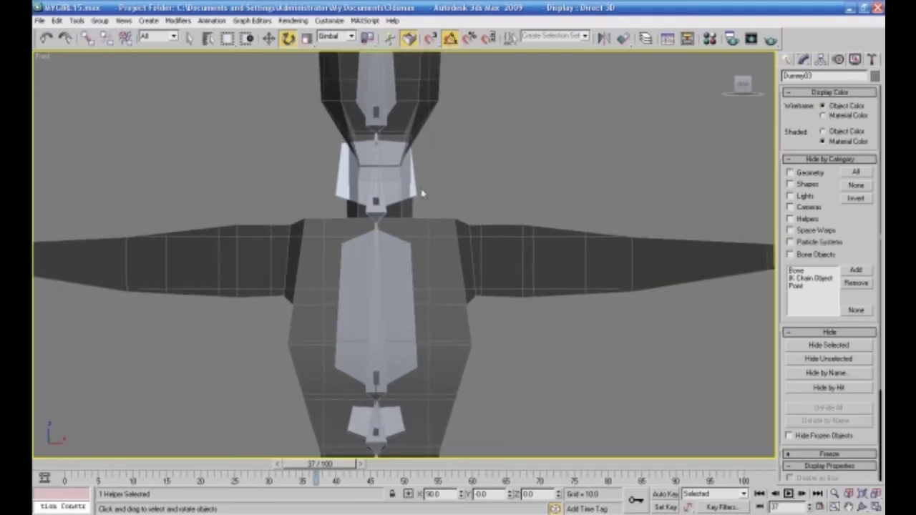
- Reduce the neck bone's side fins size to 2.303 so they fit inside the neck mesh
left_click(413, 186)
left_click(805, 60)
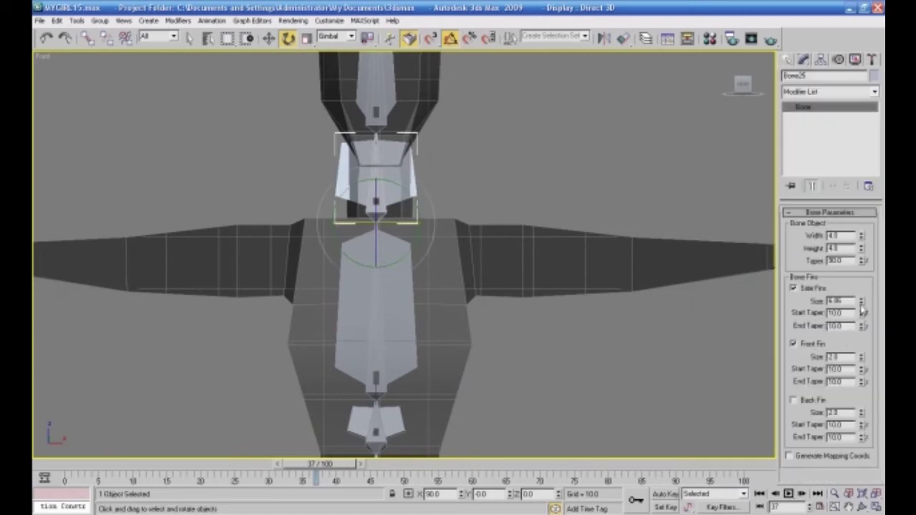
left_click(862, 299)
left_click_drag(863, 307, 859, 336)
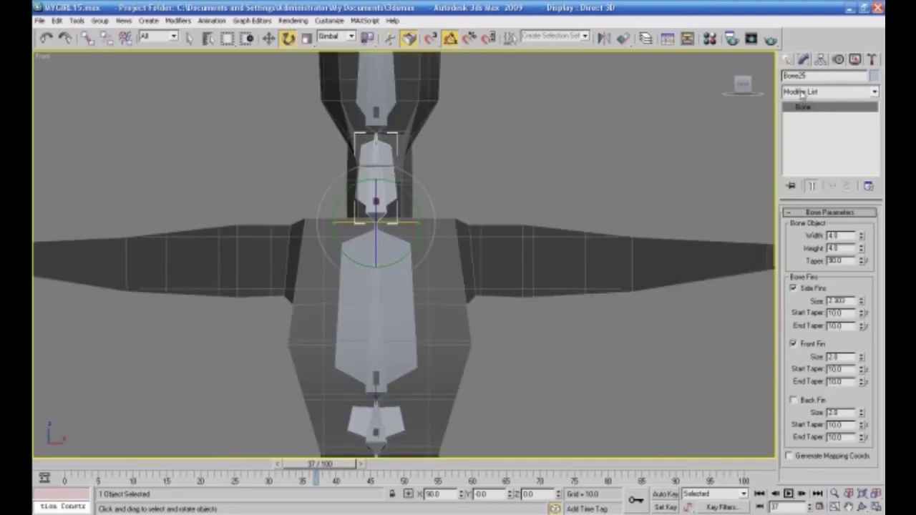
- Draw a bone chain in the maximized Top view through the character's left arm, from shoulder to elbow to wrist, ending in the hand
middle_click_drag(669, 229, 623, 219)
left_click(877, 506)
right_click(355, 244)
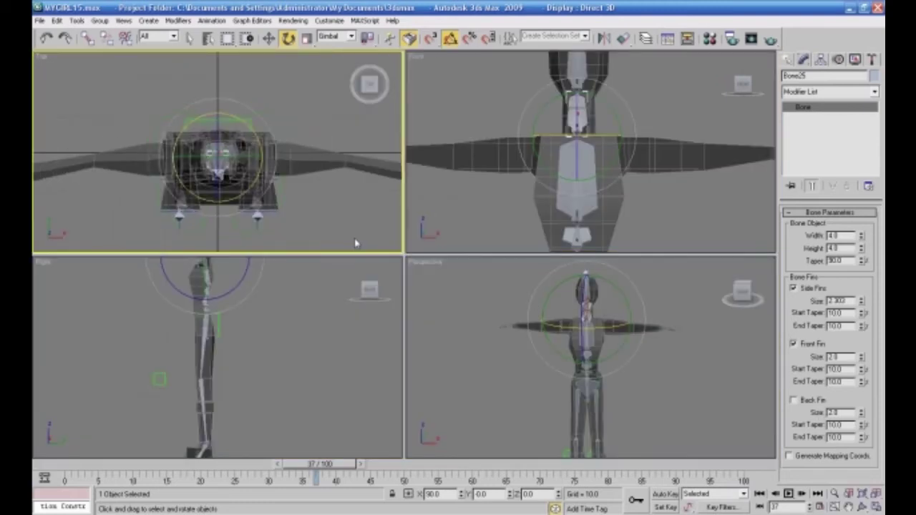
left_click(788, 59)
left_click(875, 79)
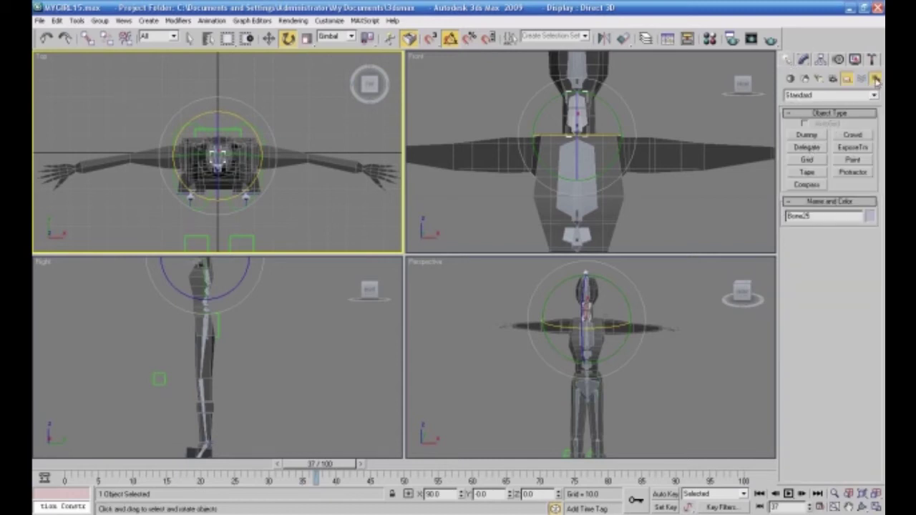
left_click(807, 134)
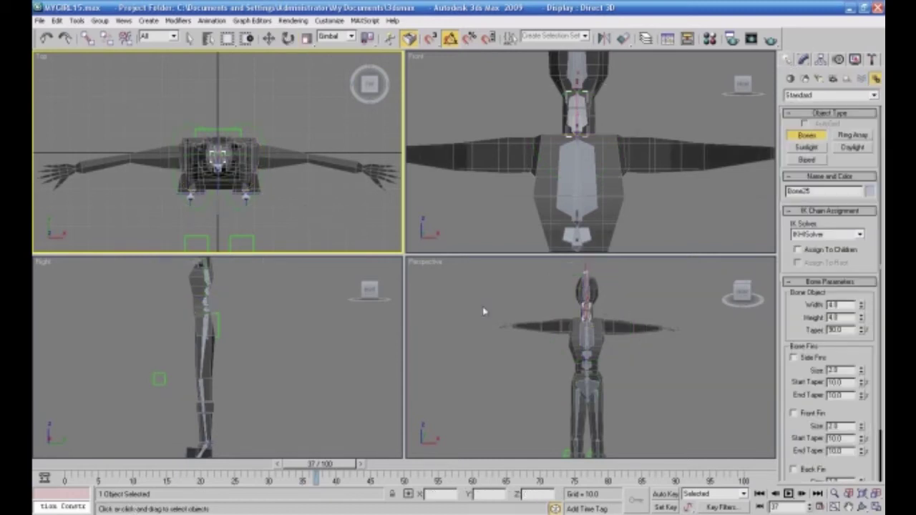
key("alt+w")
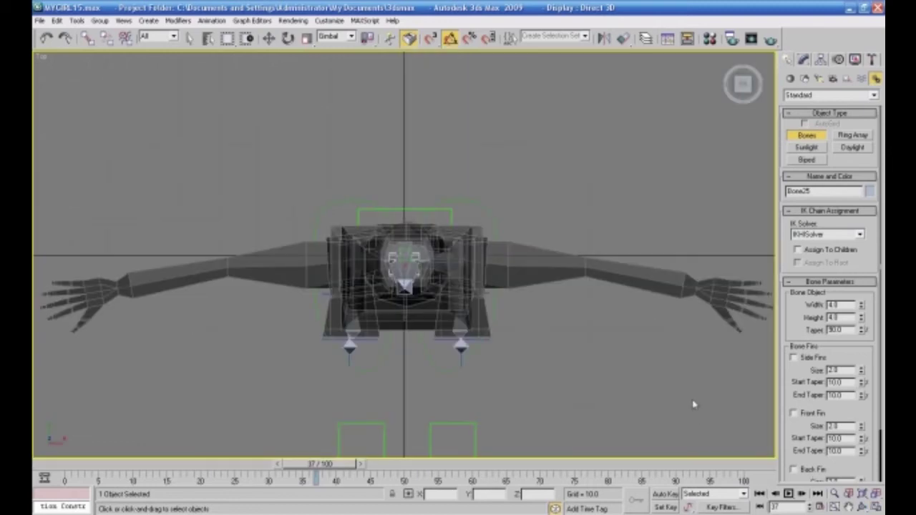
scroll(672, 392, "up", 3)
scroll(656, 390, "up", 2)
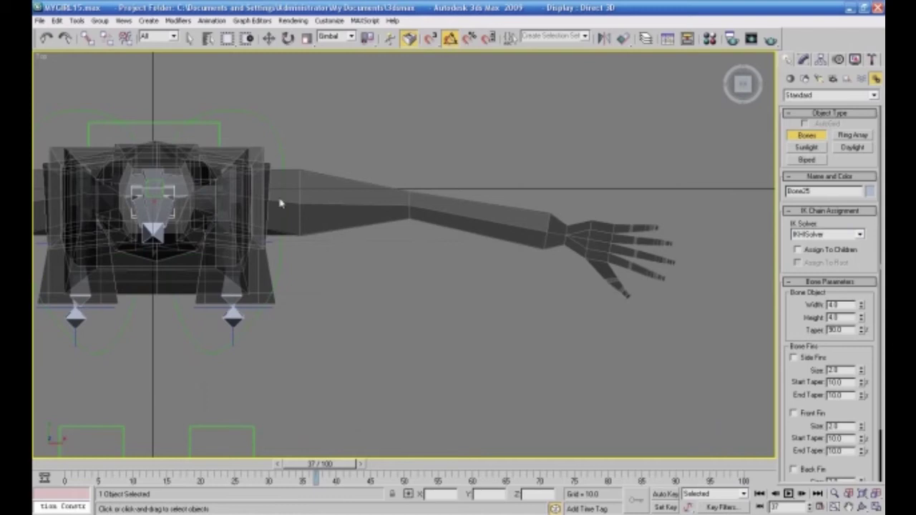
left_click(254, 193)
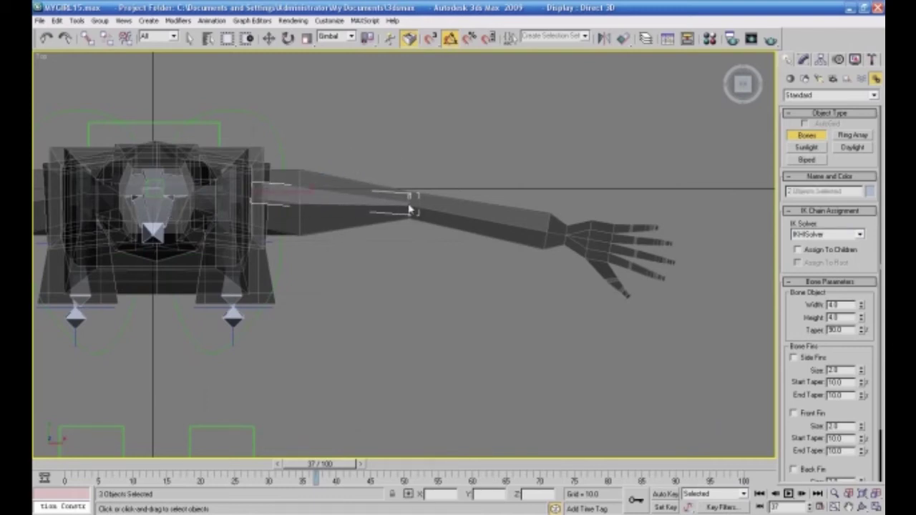
left_click(551, 235, "ctrl")
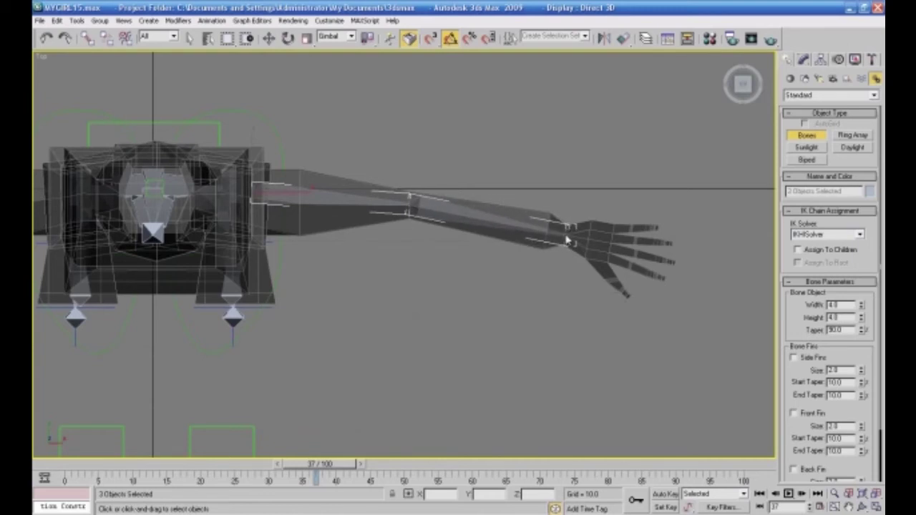
left_click(579, 242)
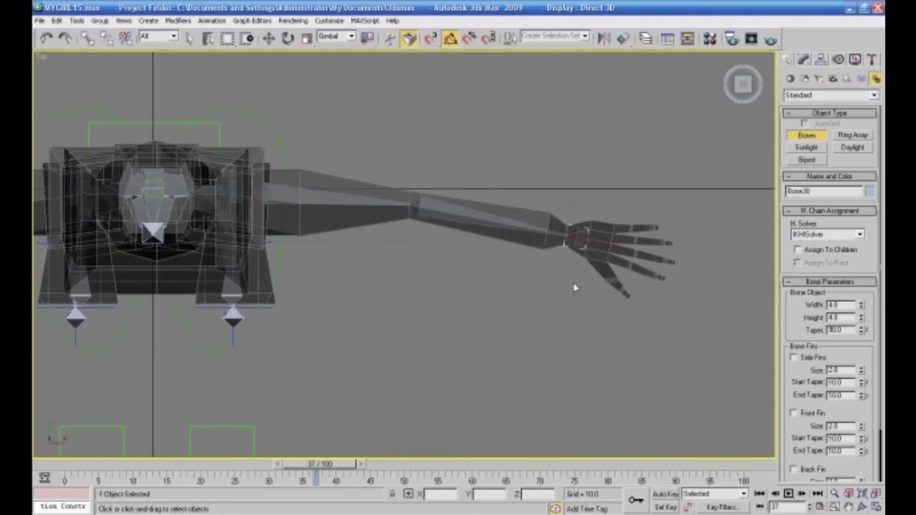
scroll(573, 287, "up", 8)
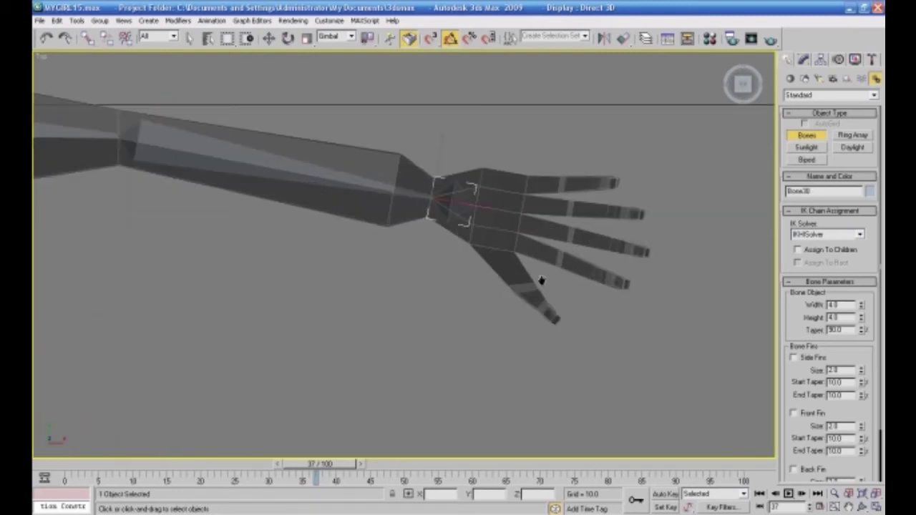
- Set the bone width and height to 1.0 so new bones suit the thin fingers of the hand
scroll(521, 285, "up", 3)
scroll(521, 287, "down", 1)
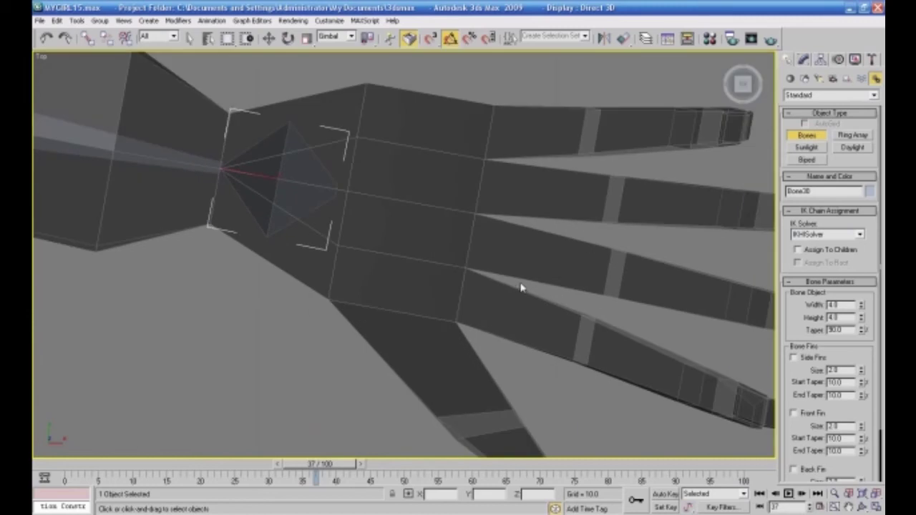
scroll(521, 288, "down", 2)
scroll(519, 284, "up", 1)
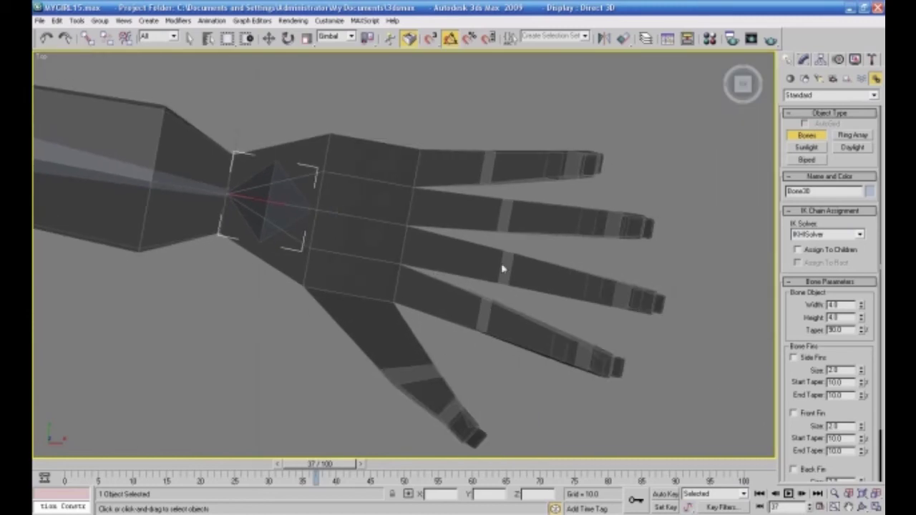
left_click(420, 169)
right_click(478, 171)
double_click(838, 304)
type("1")
key("Tab")
type("1")
key("Return")
- Draw a bone chain along the little finger, from its knuckle through both finger joints to just past the tip
left_click(418, 175)
left_click(487, 170)
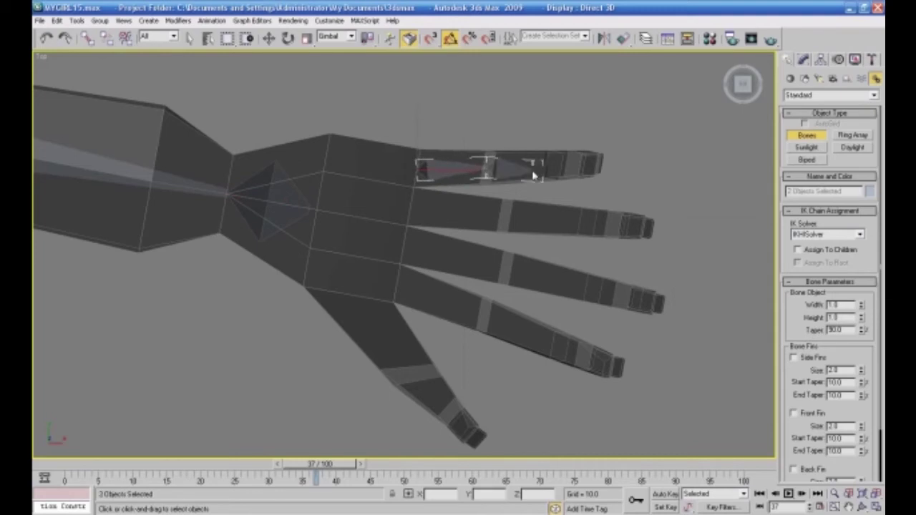
left_click(556, 164)
left_click(605, 162)
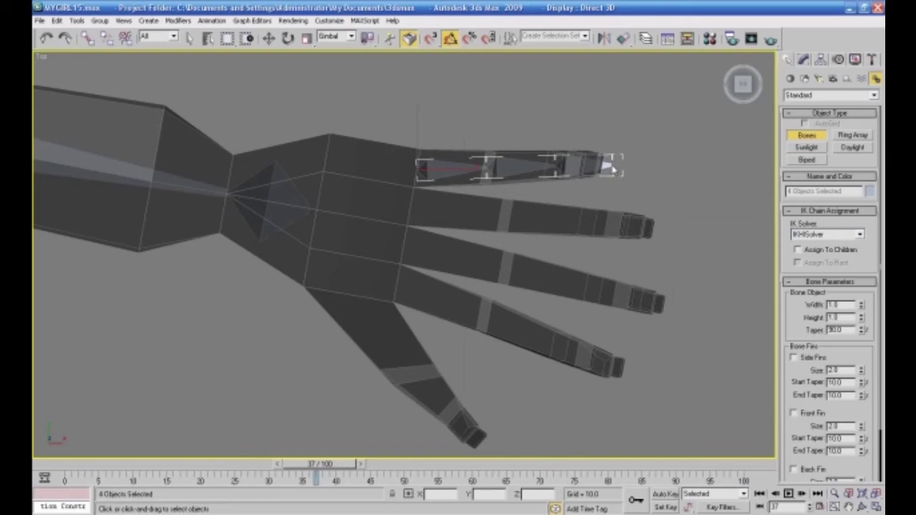
right_click(610, 166)
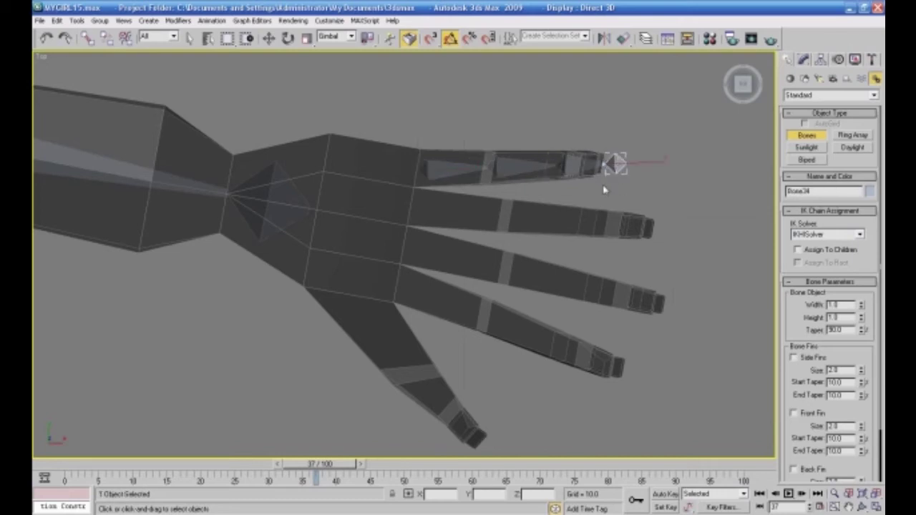
- Draw separate bone chains along the ring finger and the middle finger, each from the knuckle through the finger joints
left_click(412, 213)
left_click(506, 218)
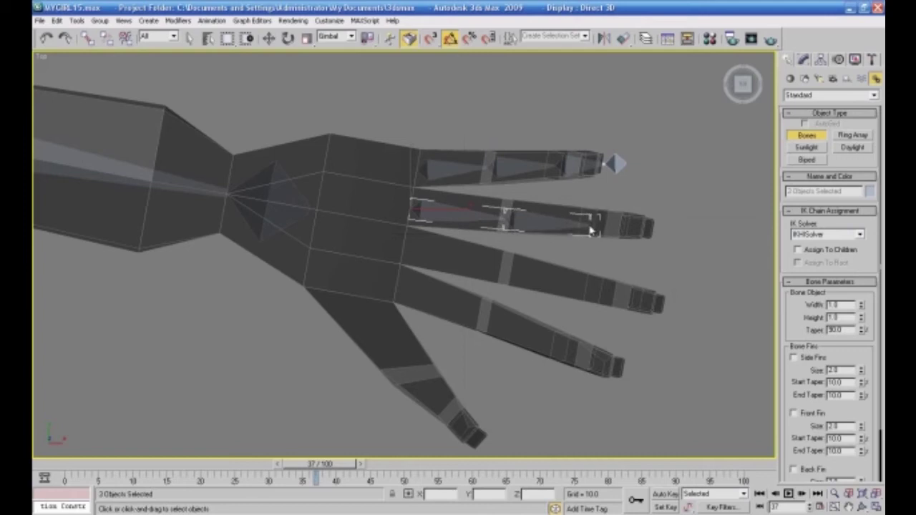
left_click(663, 236)
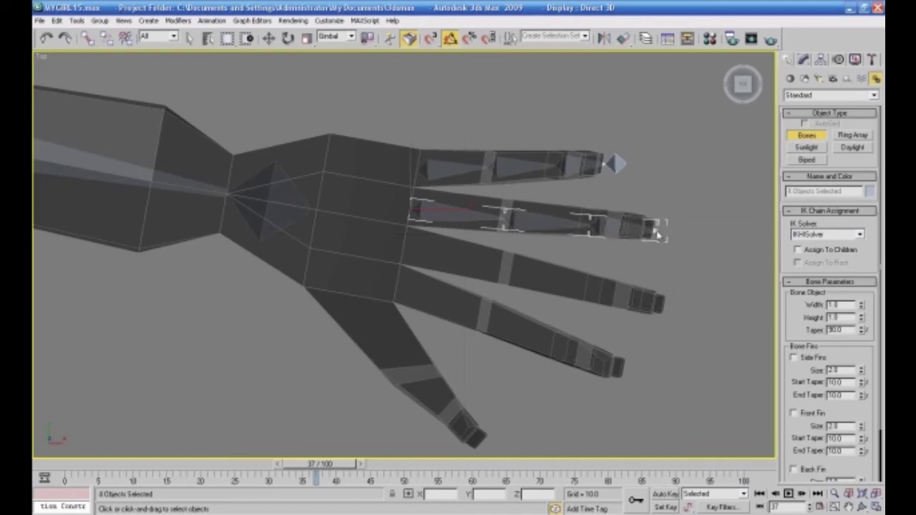
right_click(666, 232)
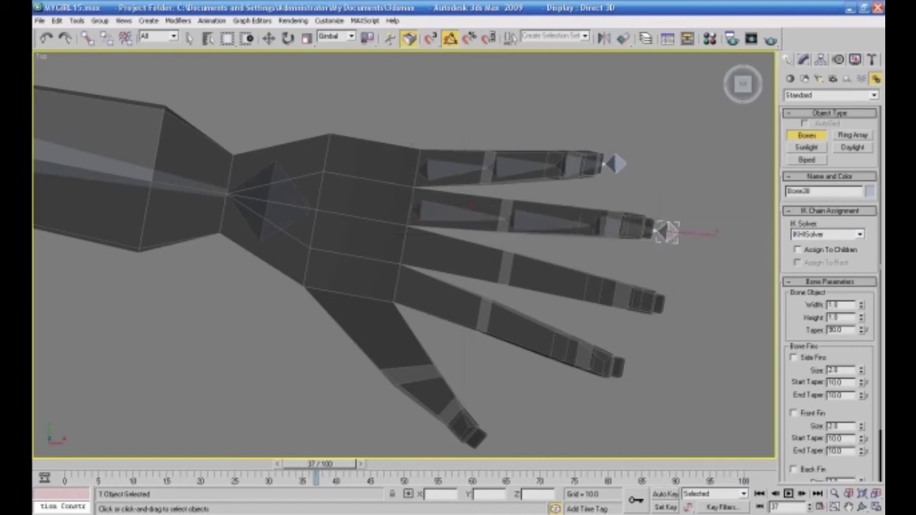
left_click(404, 251)
left_click(505, 274)
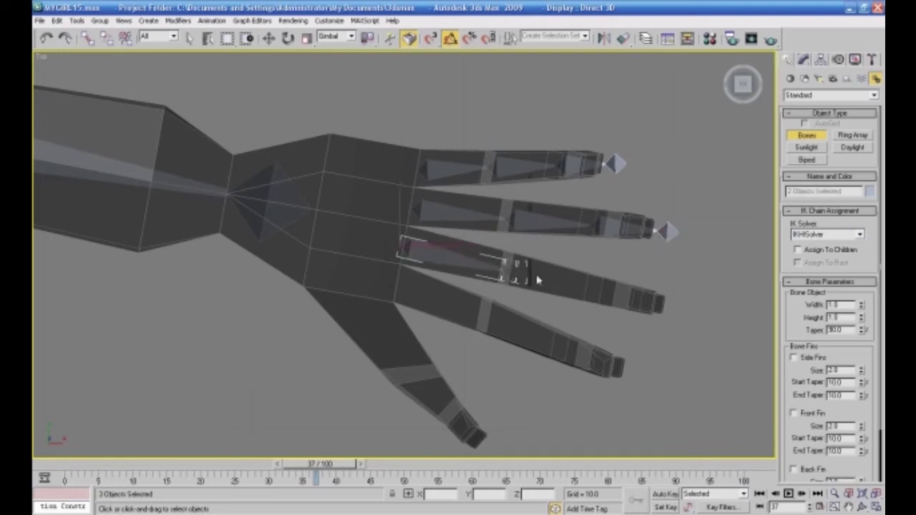
left_click(599, 295)
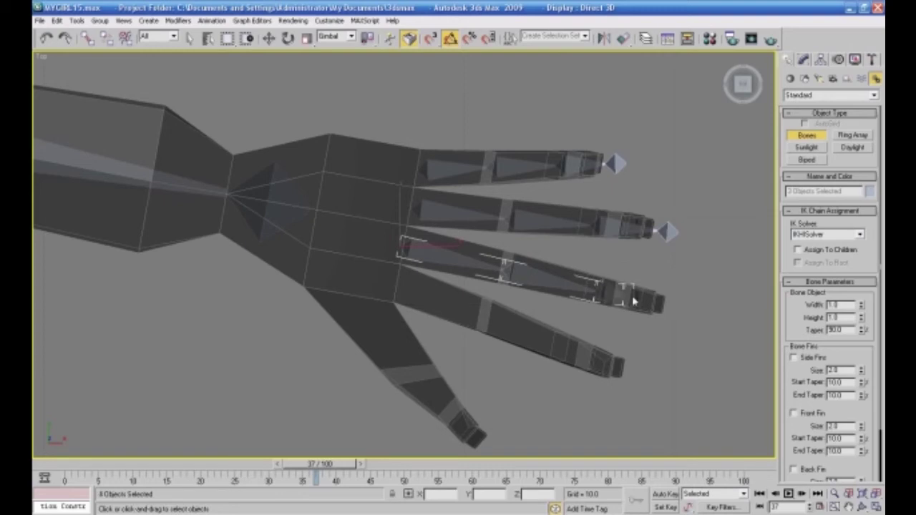
right_click(670, 311)
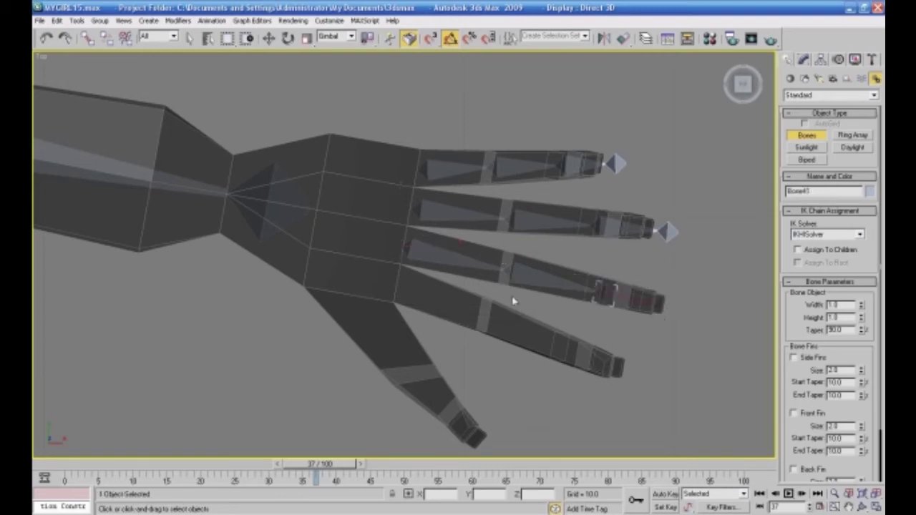
- Draw separate bone chains along the index finger and the thumb, following the mesh joints out to the tips
left_click(398, 293)
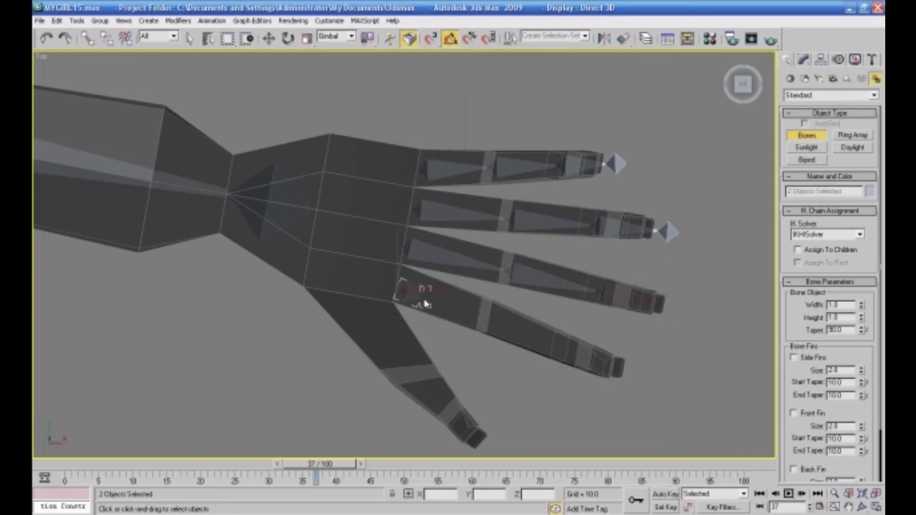
left_click(487, 324)
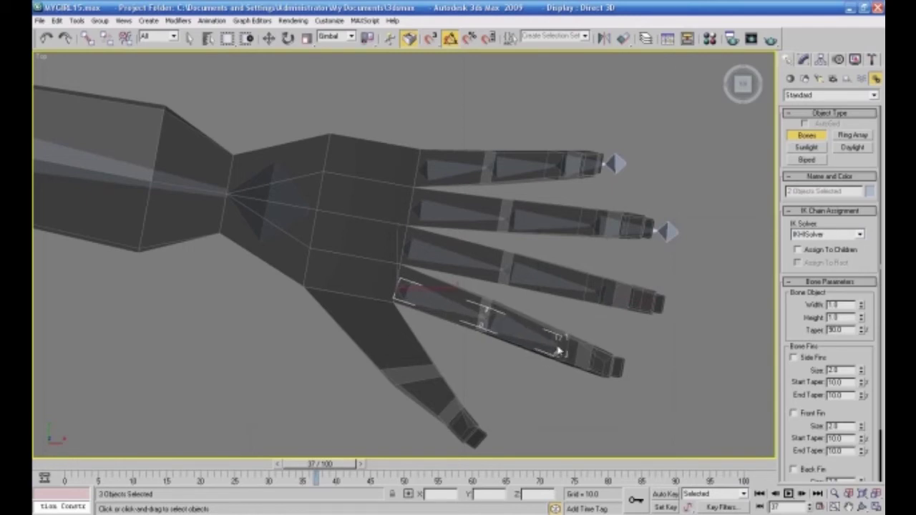
left_click(555, 349)
right_click(630, 379)
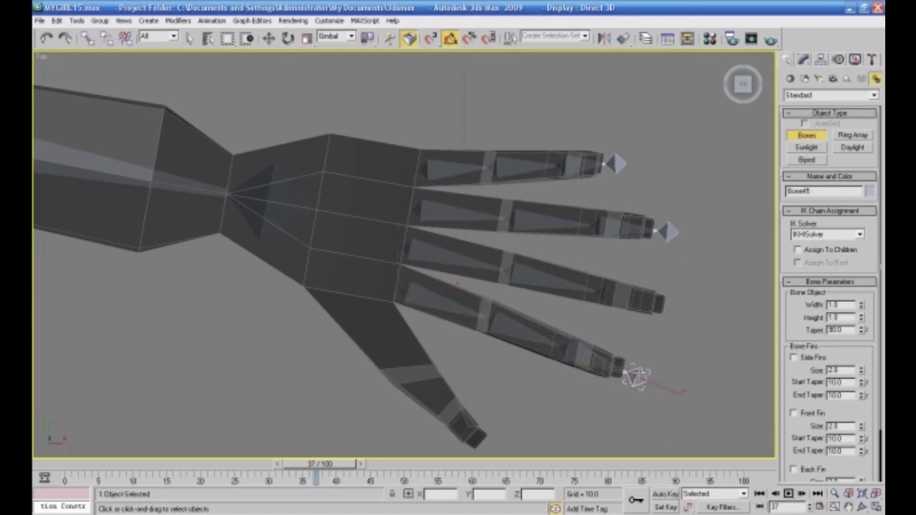
left_click(351, 298)
left_click(414, 374)
left_click(482, 448)
right_click(503, 440)
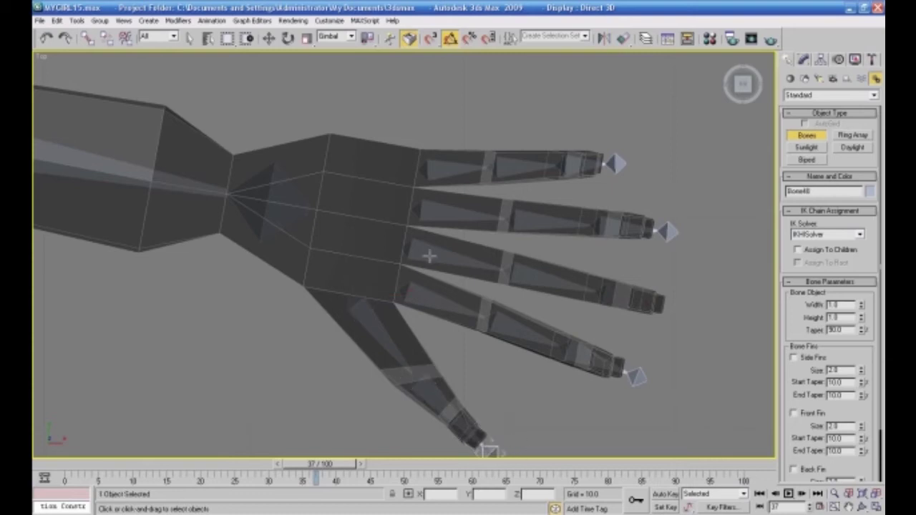
- Return to the four-viewport layout and select all the arm, hand and finger bones in the Top view
left_click(268, 39)
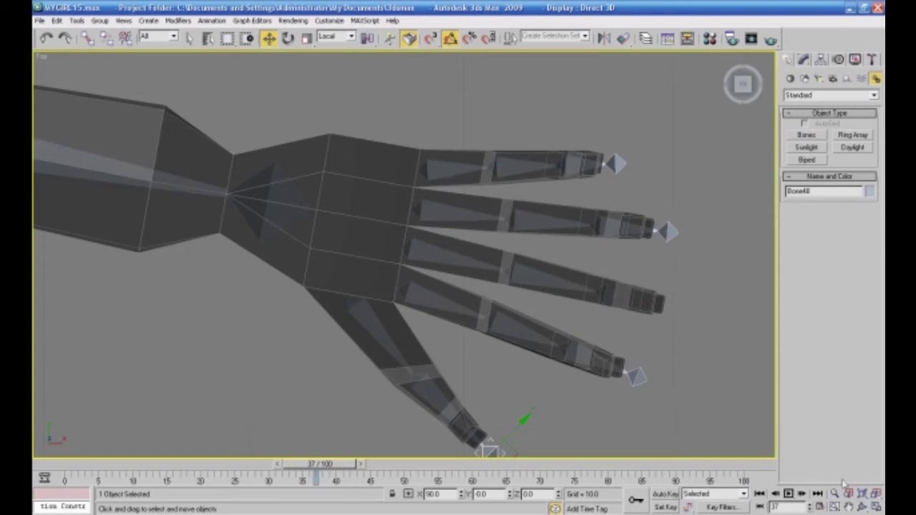
left_click(875, 505)
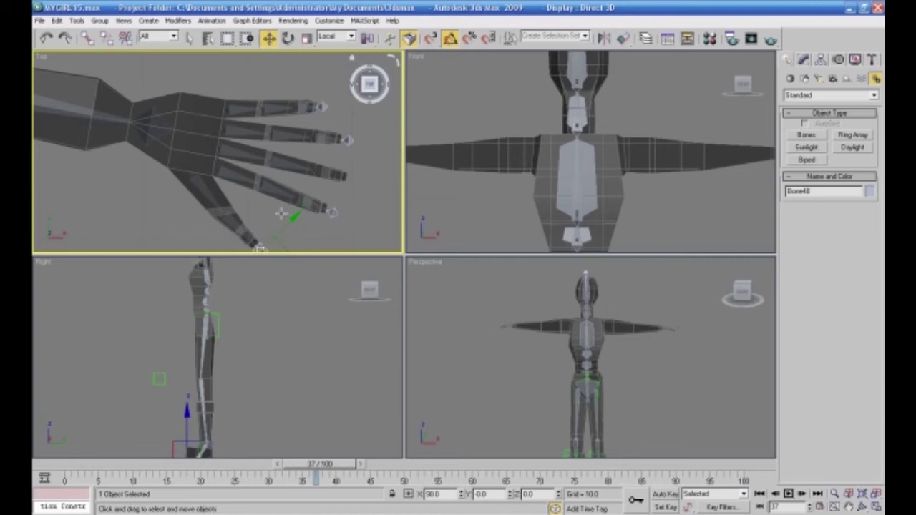
left_click(281, 213)
scroll(281, 215, "down", 5)
middle_click_drag(252, 212, 272, 219)
left_click_drag(352, 149, 167, 241)
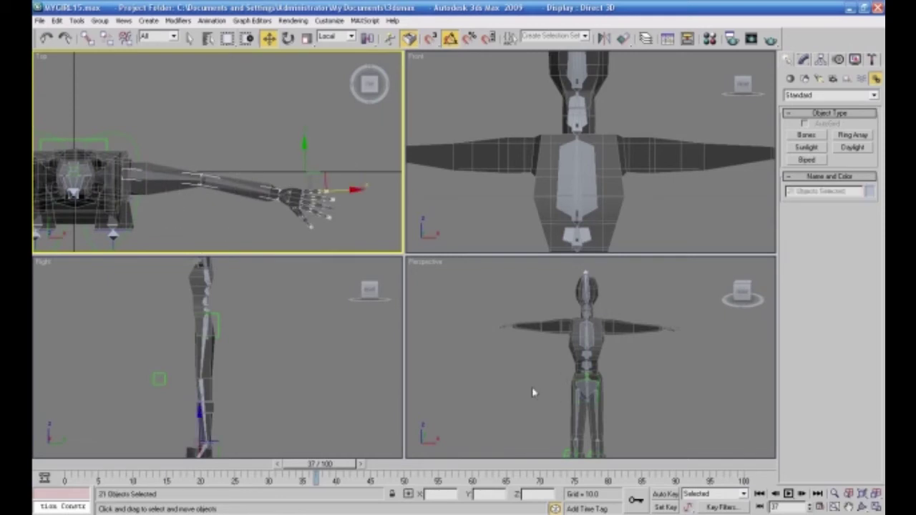
- Raise the selected arm and hand bones slightly along Z in the maximized Front view to fit the arm mesh
scroll(532, 392, "down", 5)
left_click_drag(625, 391, 645, 247)
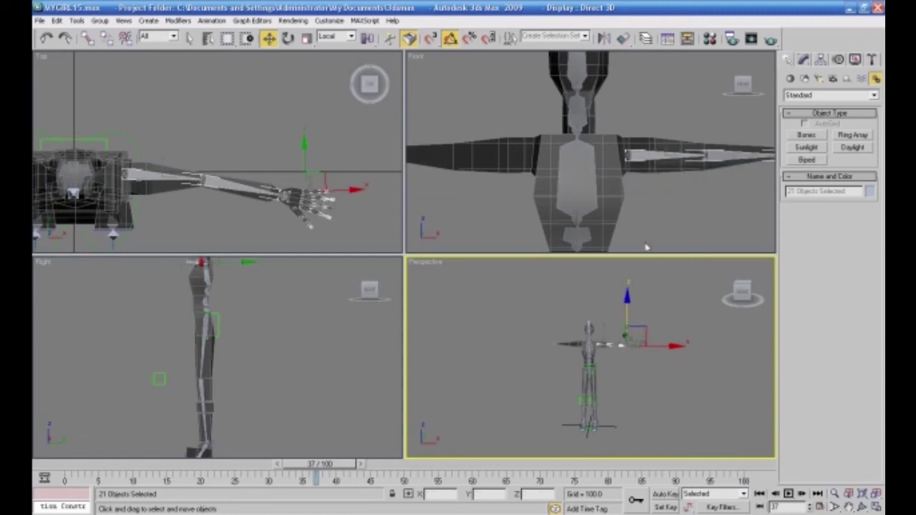
middle_click_drag(645, 237, 622, 241)
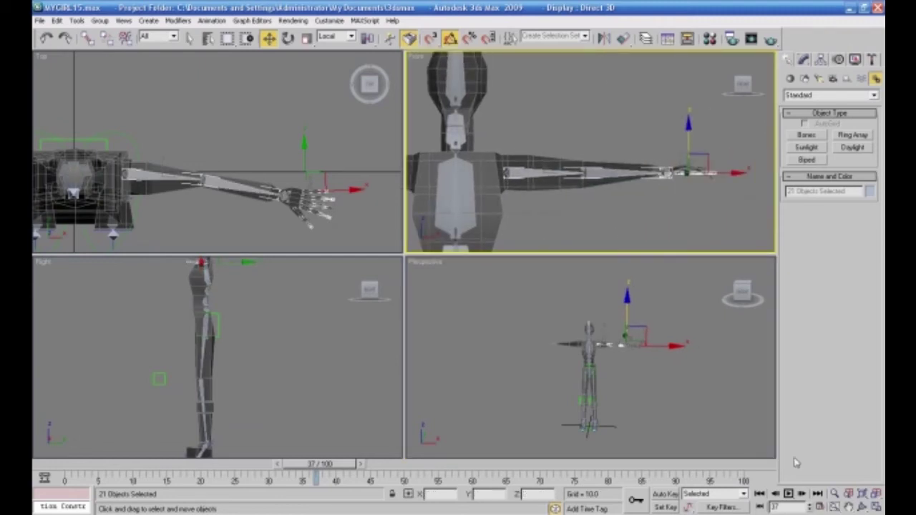
left_click(877, 507)
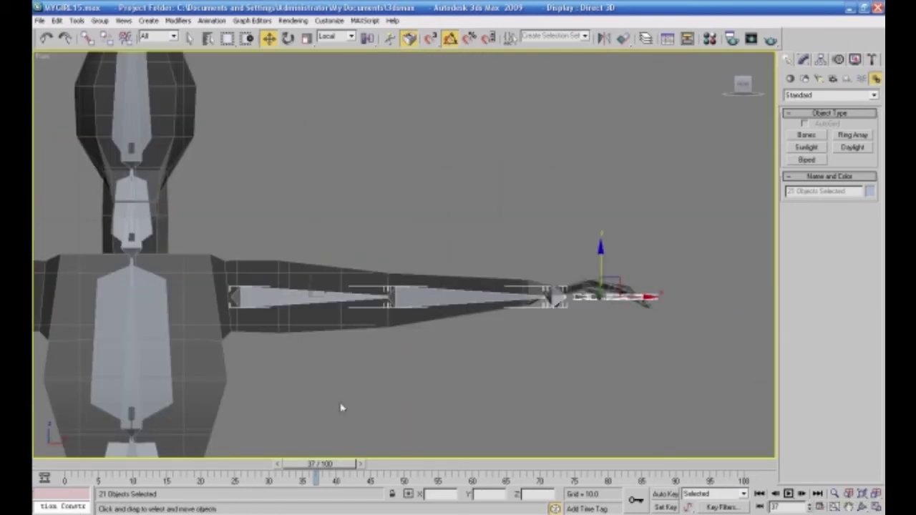
left_click(245, 296)
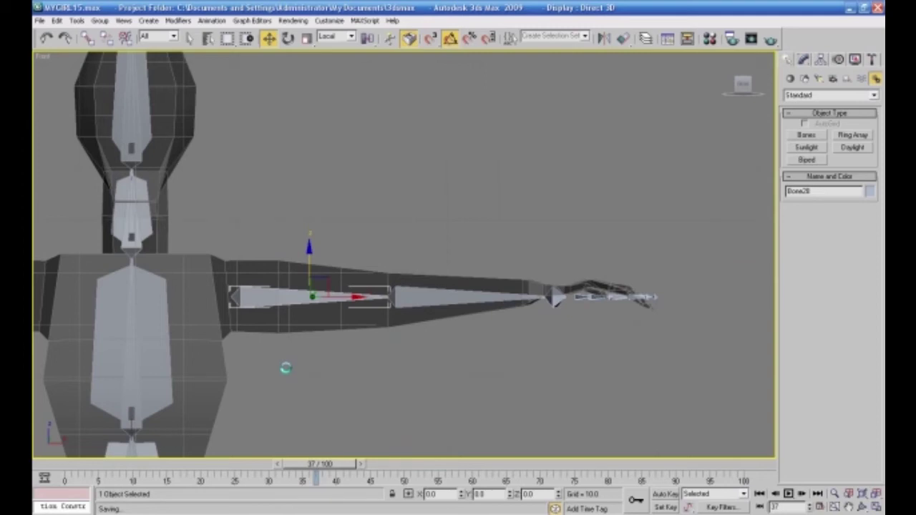
key("ctrl+z")
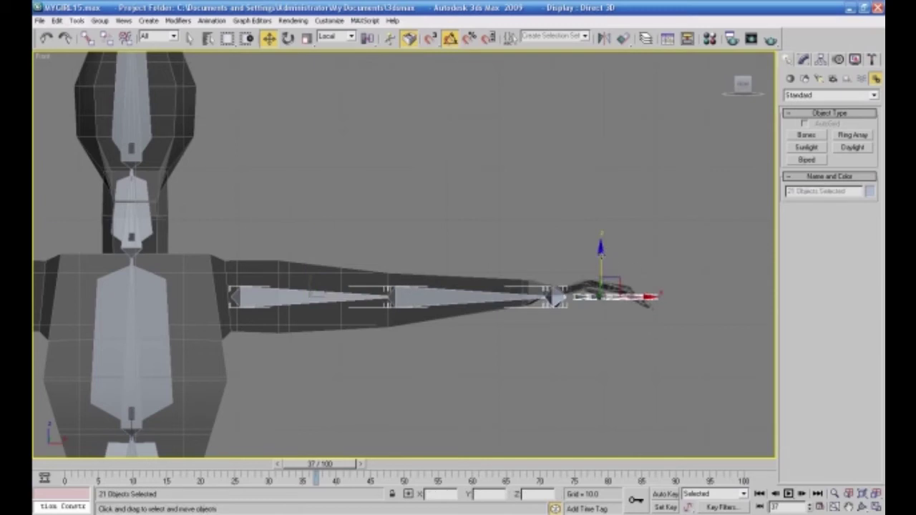
left_click_drag(600, 250, 597, 244)
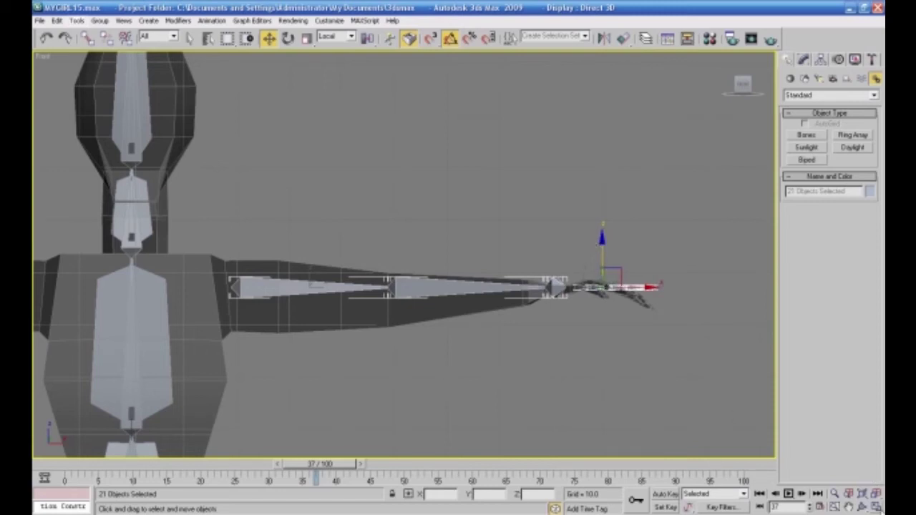
- Rotate the thumb's second bone down 35 degrees in the maximized Perspective view so it follows the thumb mesh
left_click(876, 507)
right_click(709, 442)
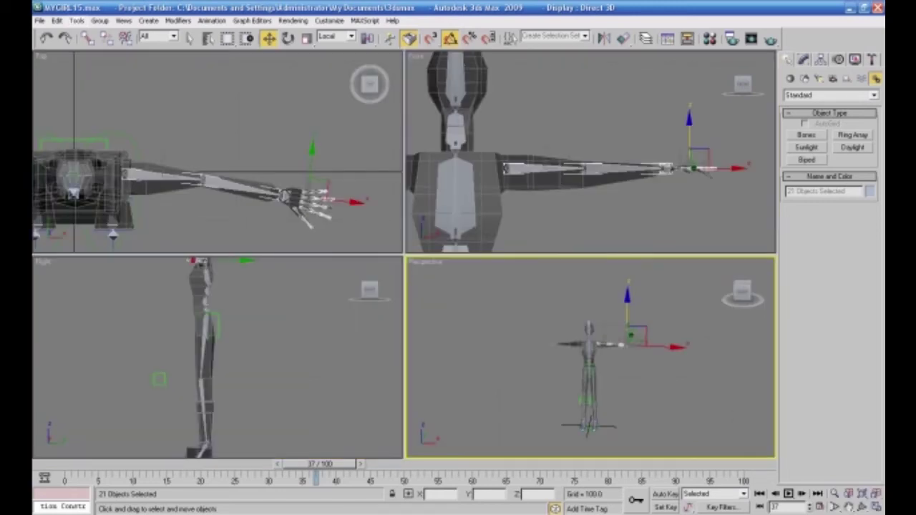
left_click(876, 507)
middle_click_drag(618, 379, 525, 403, "alt")
scroll(547, 402, "up", 7)
scroll(552, 400, "up", 3)
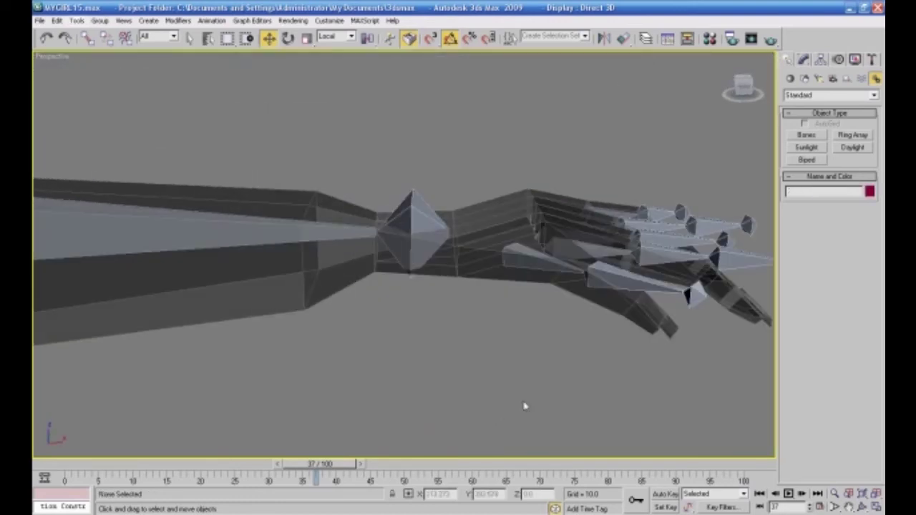
left_click(596, 281)
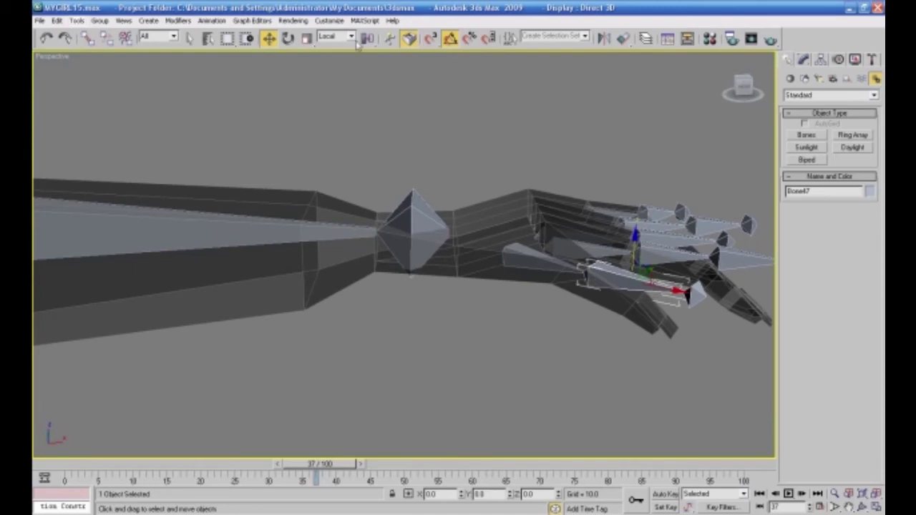
left_click(288, 39)
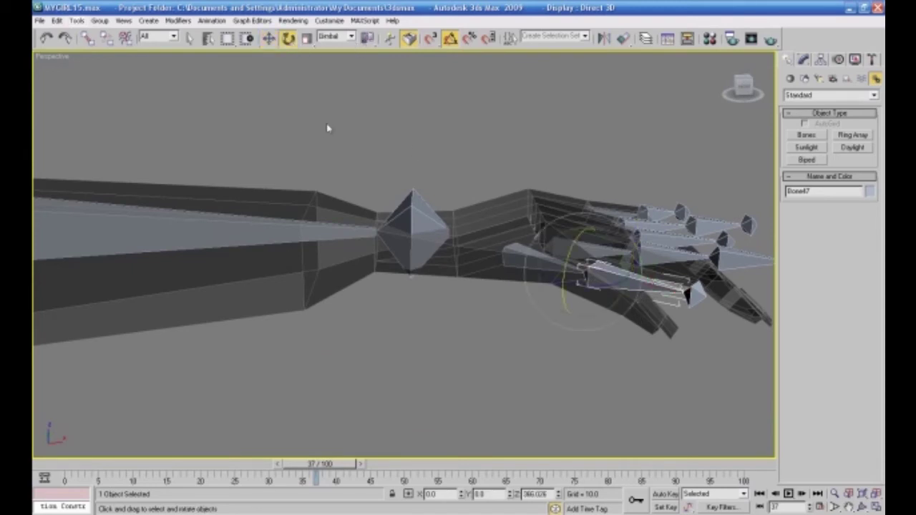
middle_click_drag(467, 312, 446, 308)
left_click_drag(454, 244, 455, 261)
middle_click_drag(456, 260, 484, 288, "alt")
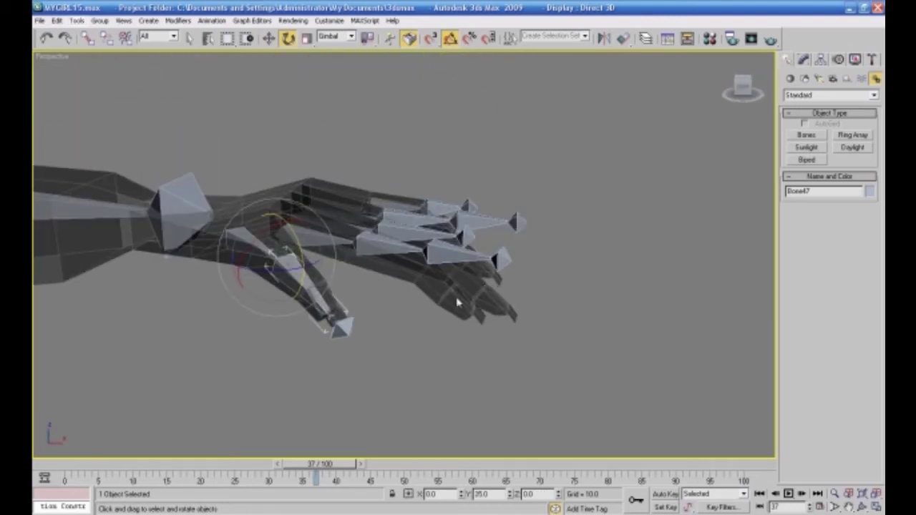
left_click(385, 274)
- Select the root bones of the four finger chains and the thumb, and raise them slightly within the hand mesh
middle_click_drag(370, 245, 408, 310, "alt")
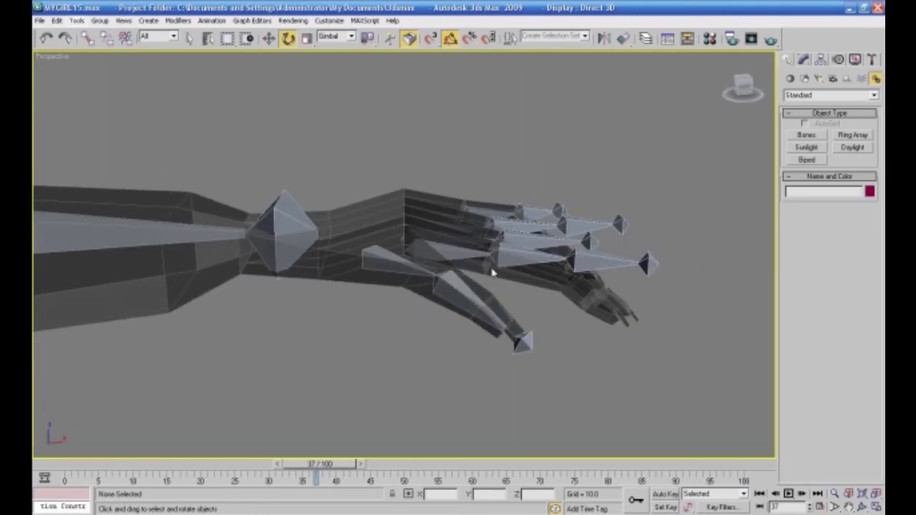
left_click_drag(443, 188, 397, 262)
left_click(269, 38)
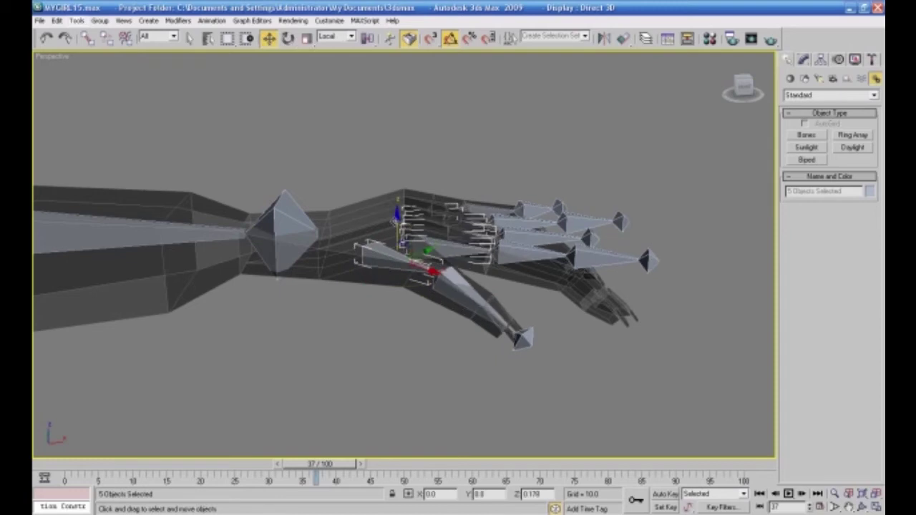
middle_click_drag(419, 302, 403, 325, "alt")
left_click(393, 345)
- Rotate the index finger's second bone down 15 degrees and bend its next bone further down to follow the mesh
left_click(360, 280)
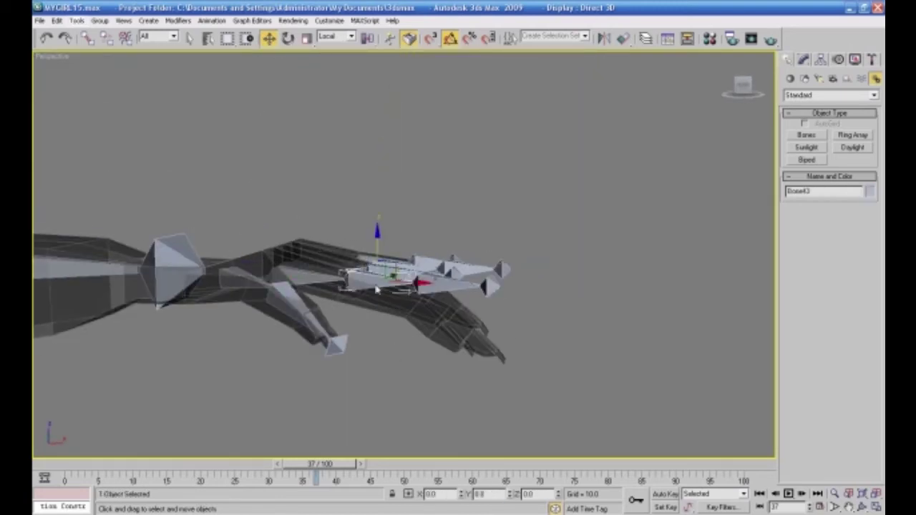
left_click(288, 39)
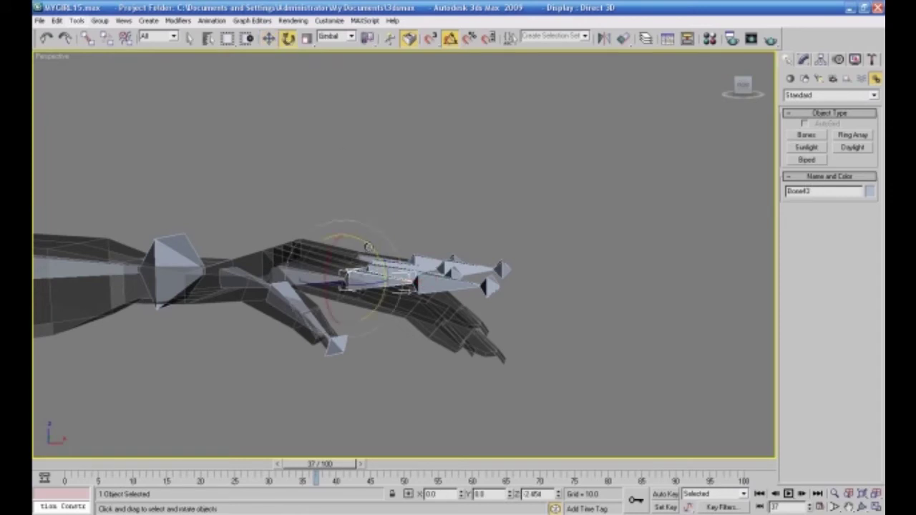
left_click_drag(368, 247, 364, 259)
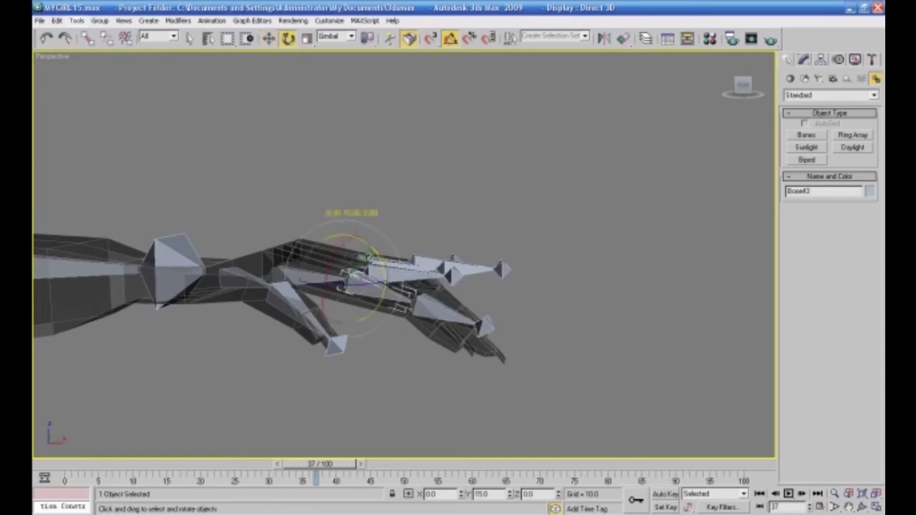
left_click(430, 316)
left_click_drag(445, 298, 449, 315)
left_click(515, 298)
- Bend the ring finger's second and last bones down so the chain follows the finger mesh
left_click(385, 272)
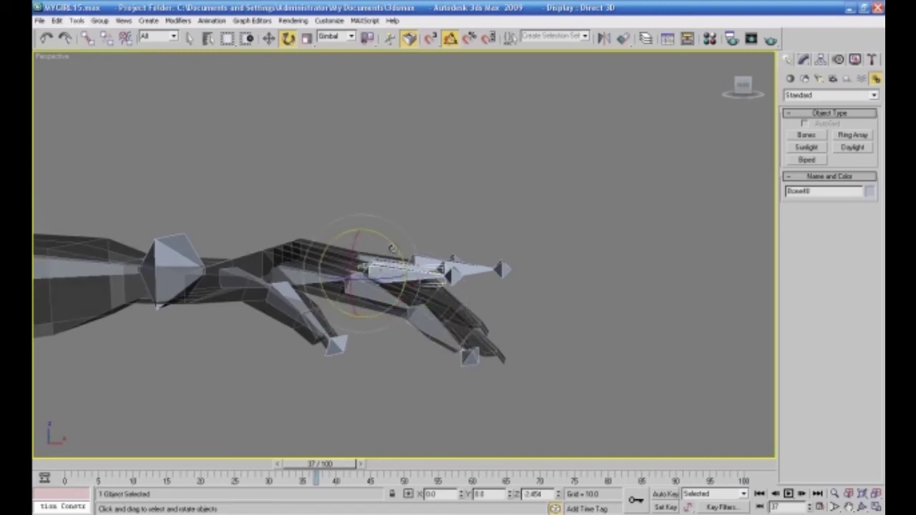
middle_click_drag(454, 298, 423, 320, "alt")
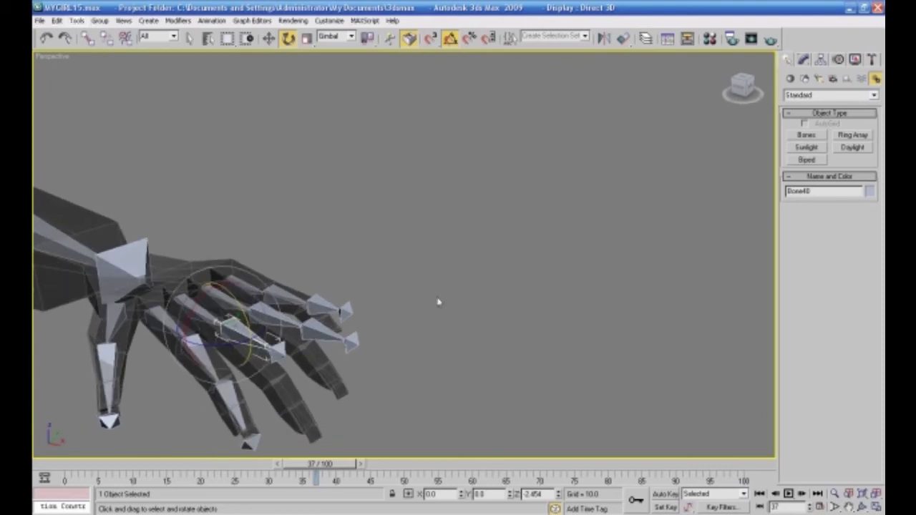
left_click(439, 301)
left_click(275, 315)
left_click_drag(269, 293, 264, 273)
left_click(362, 339)
left_click(310, 356)
left_click(383, 338)
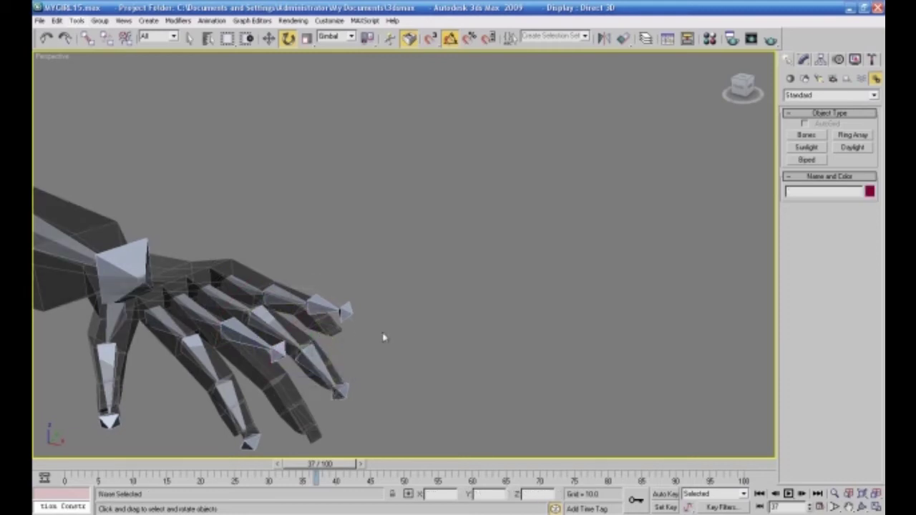
- Bend the little finger's second and last bones down to follow the finger mesh
left_click(296, 299)
left_click_drag(291, 285, 334, 300)
left_click(319, 314)
left_click(318, 314)
left_click(398, 323)
- Readjust the rotation of the index finger's bones so the chain sits inside the finger mesh
mouse_move(398, 324)
middle_mouse_down("alt")
mouse_move(436, 307)
mouse_move(378, 325)
mouse_move(395, 300)
mouse_move(416, 302)
mouse_move(380, 308)
mouse_move(389, 312)
middle_mouse_up("alt")
left_click(301, 185)
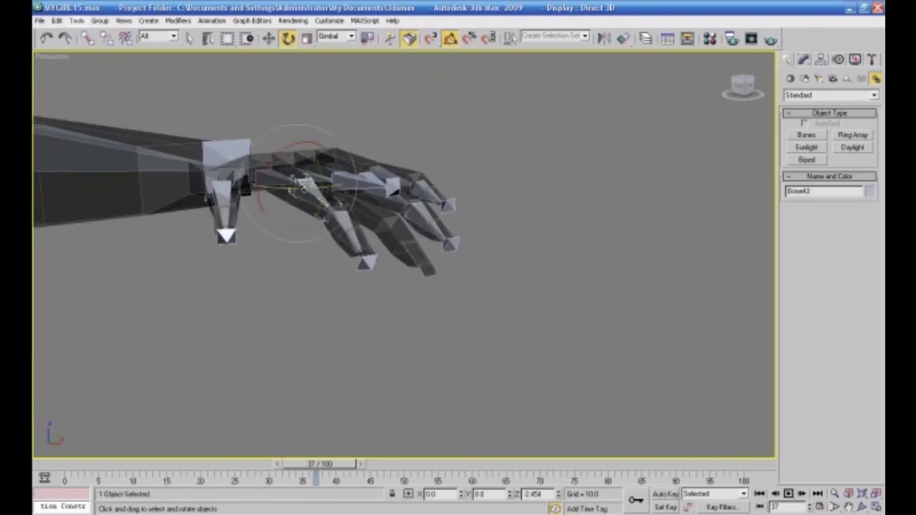
left_click_drag(277, 161, 280, 171)
left_click(306, 209)
left_click(312, 206)
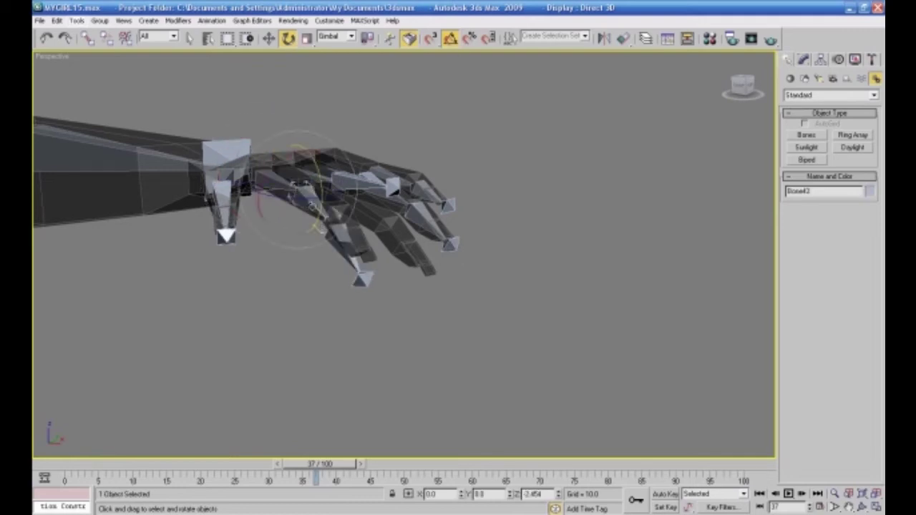
left_click_drag(322, 196, 319, 183)
left_click(330, 265)
middle_click_drag(337, 289, 471, 325, "alt")
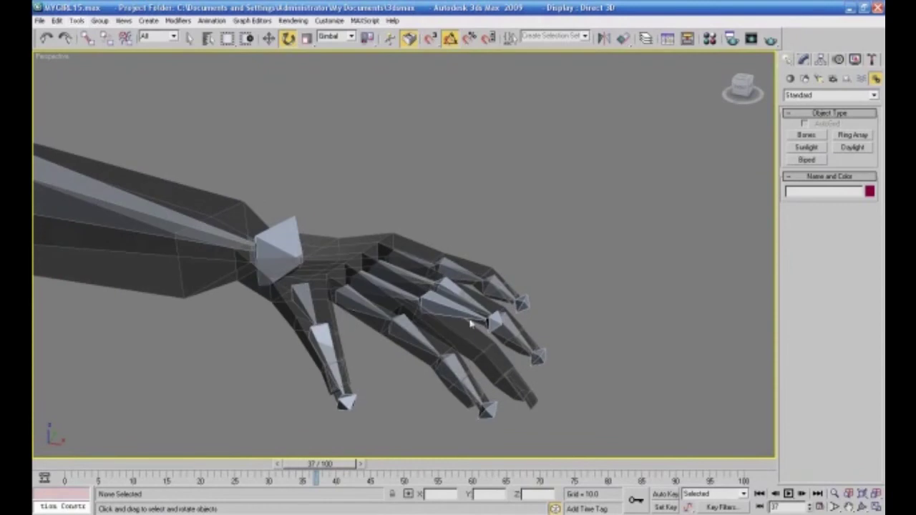
- Delete the middle finger's unbent bone chain
left_click(403, 291)
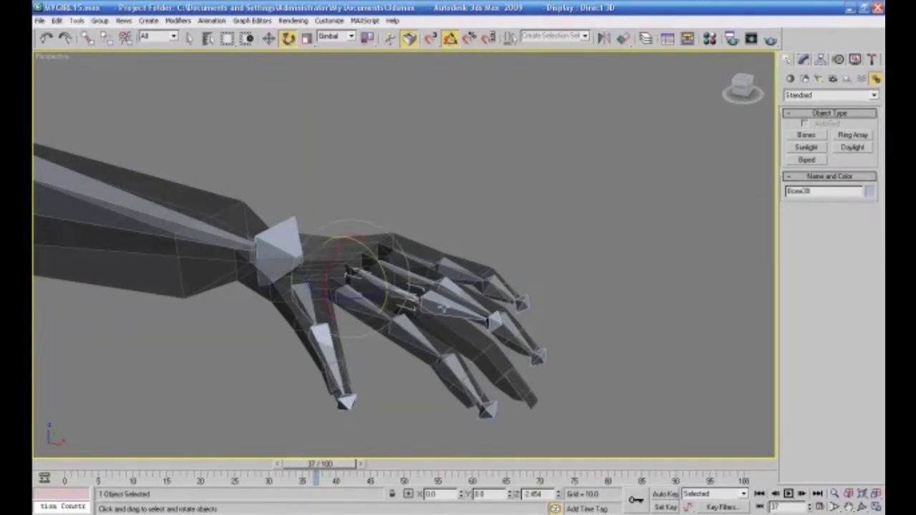
left_click(443, 306)
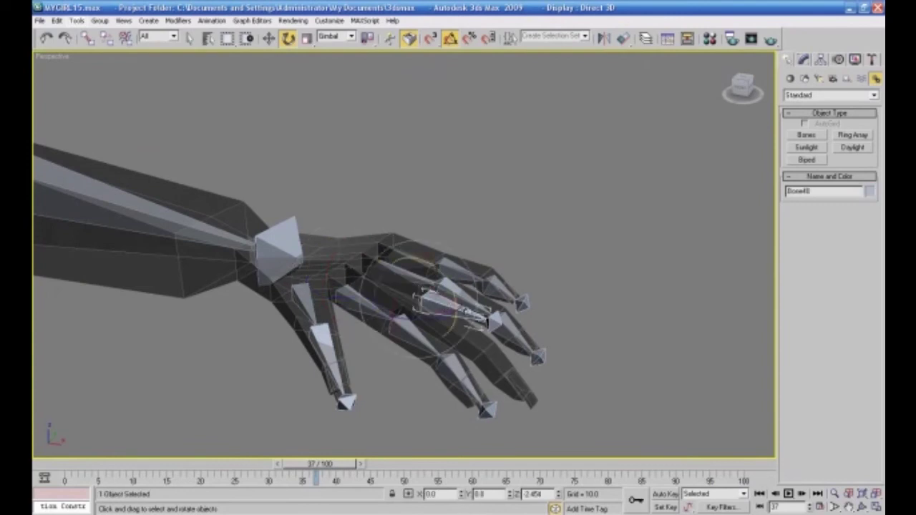
middle_click_drag(619, 331, 547, 343, "alt")
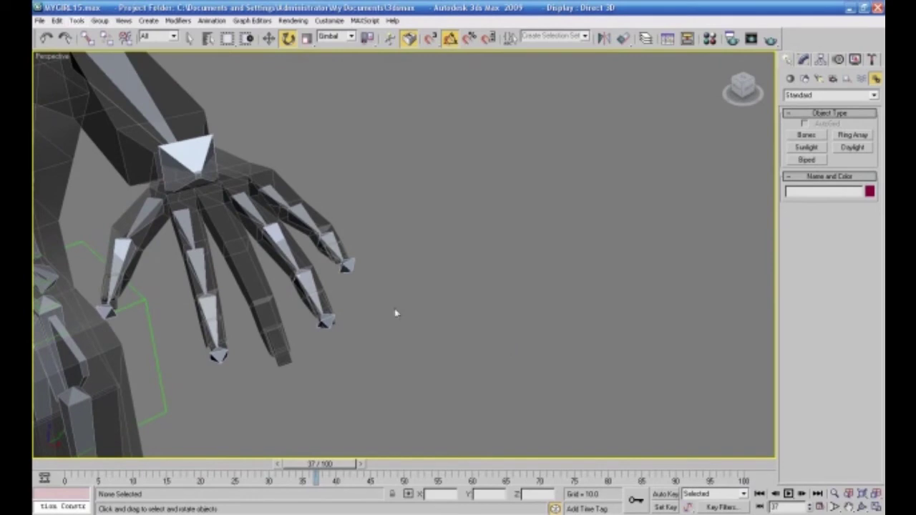
- Copy the ring finger's whole bone chain along its local Y axis into the middle finger mesh
left_click(248, 210)
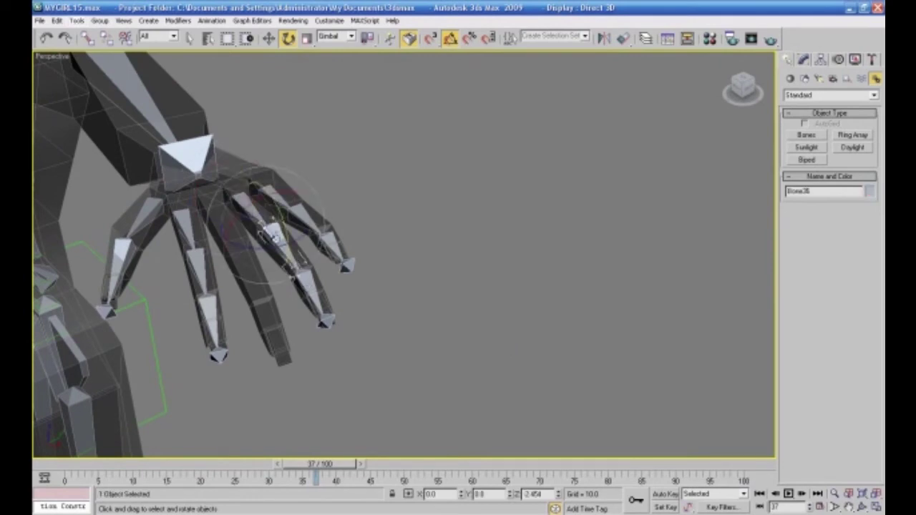
left_click(269, 38)
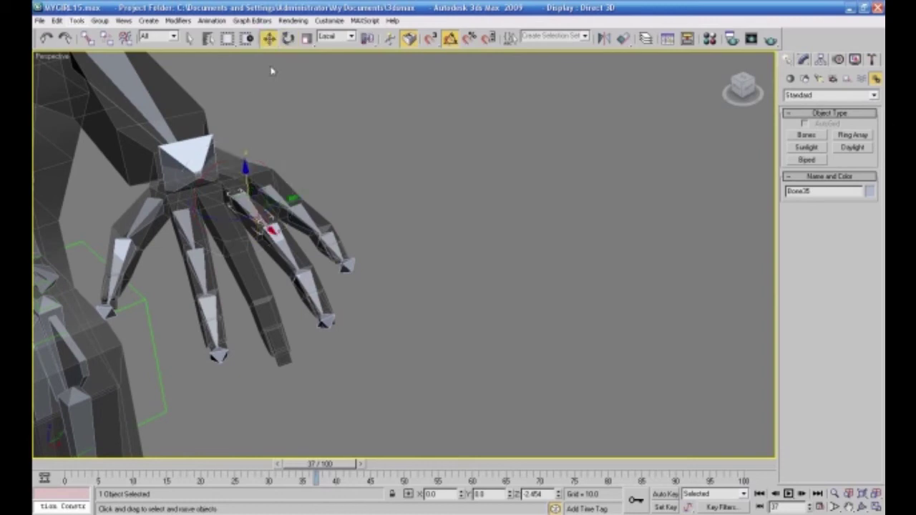
double_click(270, 229)
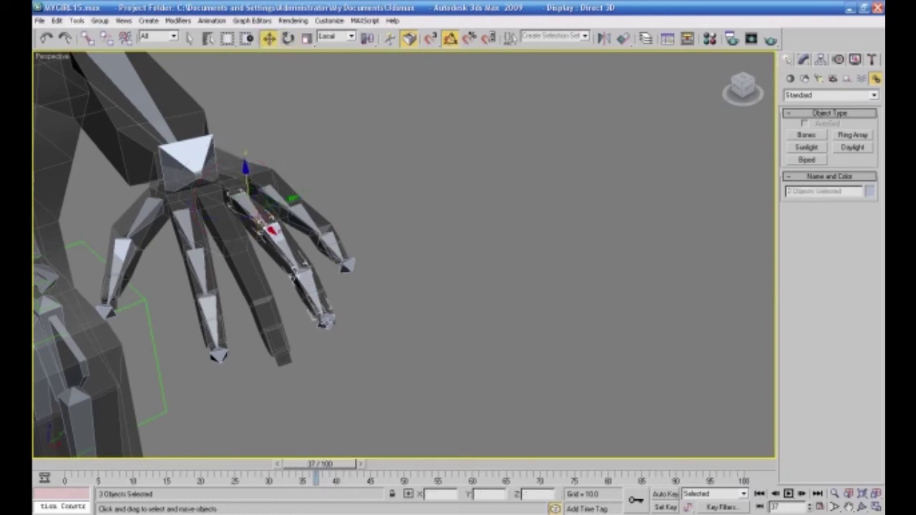
left_click(296, 195, "ctrl")
left_click_drag(290, 198, 265, 206)
left_click(460, 314)
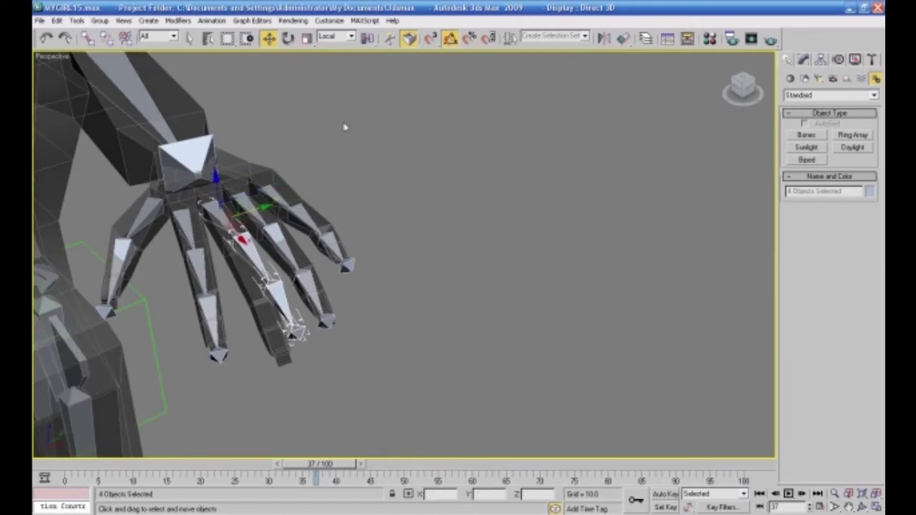
- Rotate the root bone of the copied chain sideways to line it up with the middle finger
left_click(288, 39)
left_click(220, 222)
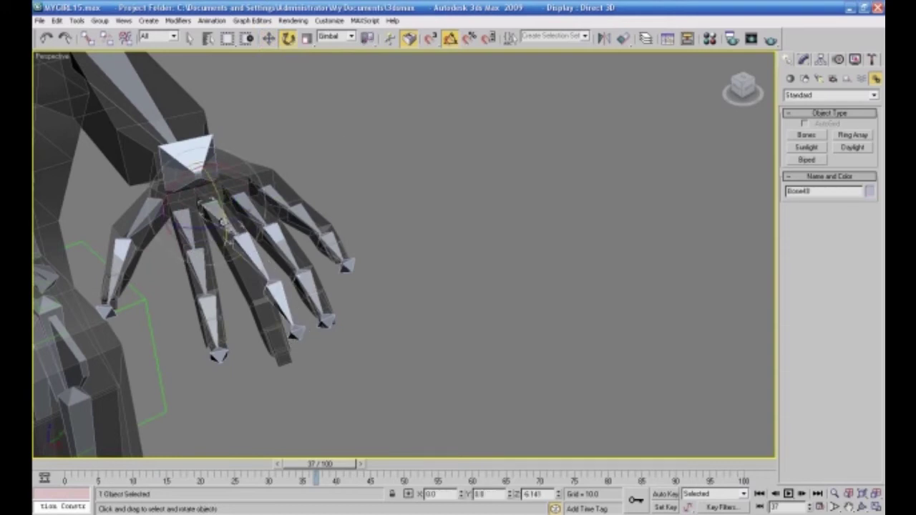
left_click_drag(231, 224, 254, 213)
left_click(268, 39)
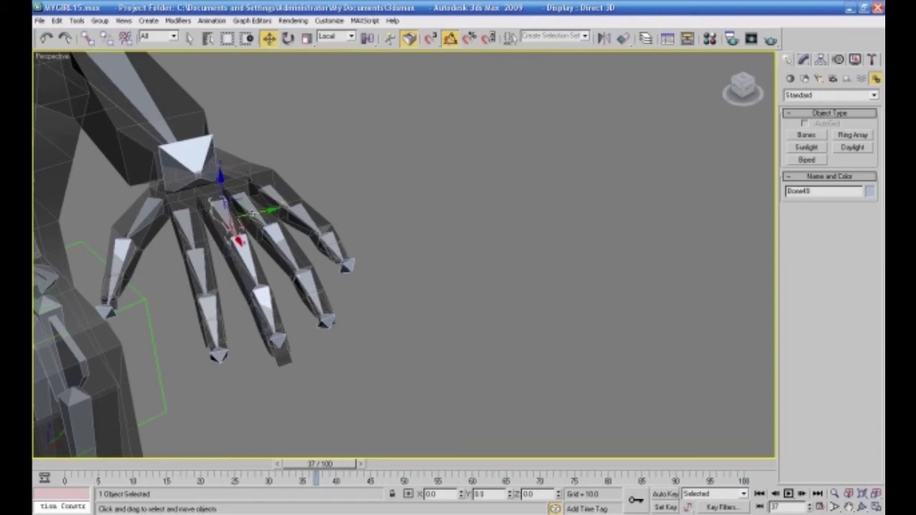
middle_click_drag(325, 318, 372, 293, "alt")
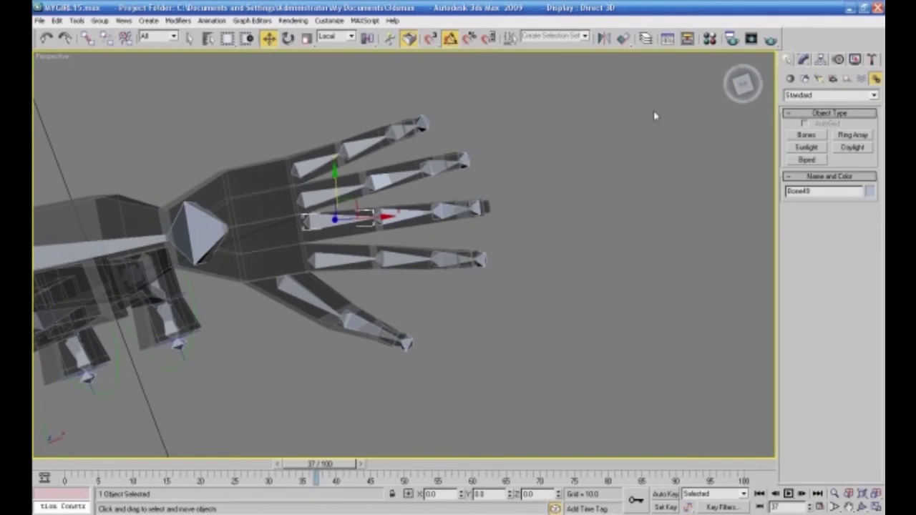
left_click(745, 86)
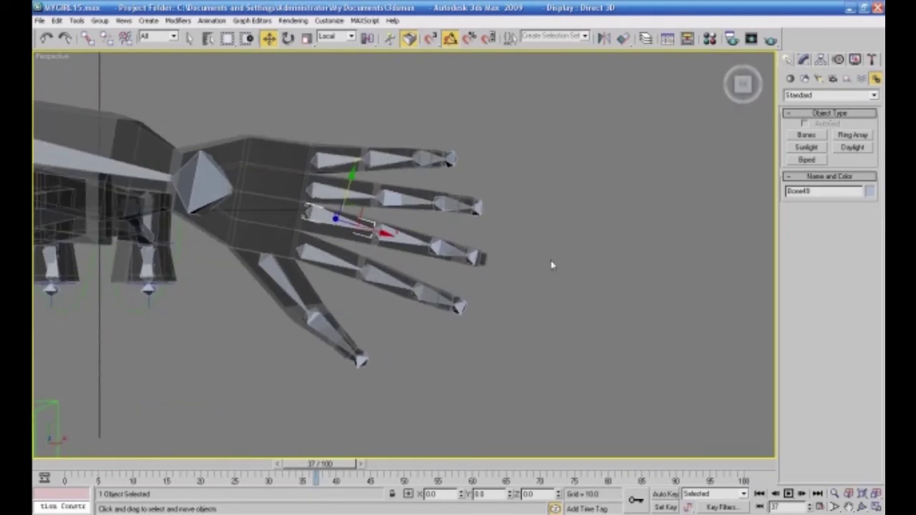
scroll(529, 279, "up", 2)
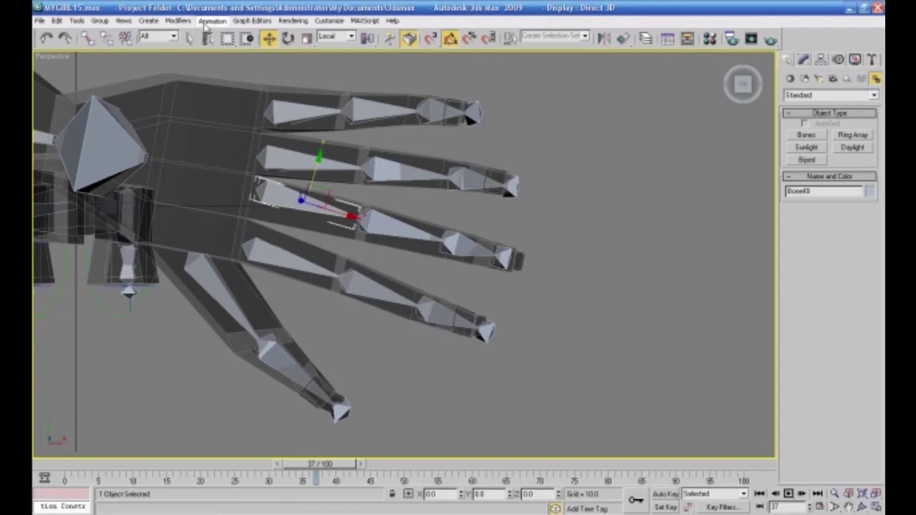
- Open Bone Tools, enable Bone Edit Mode and pull the middle finger's end bone outward toward the fingertip
key("Down")
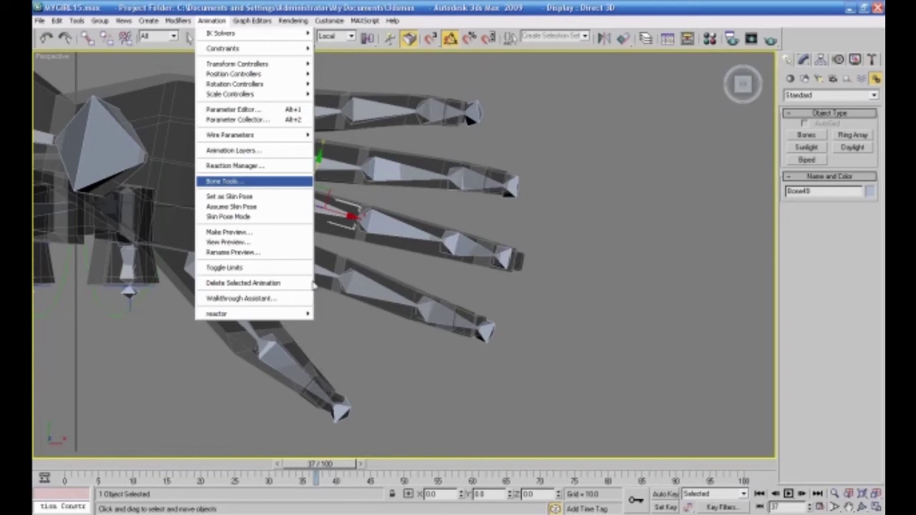
key("Return")
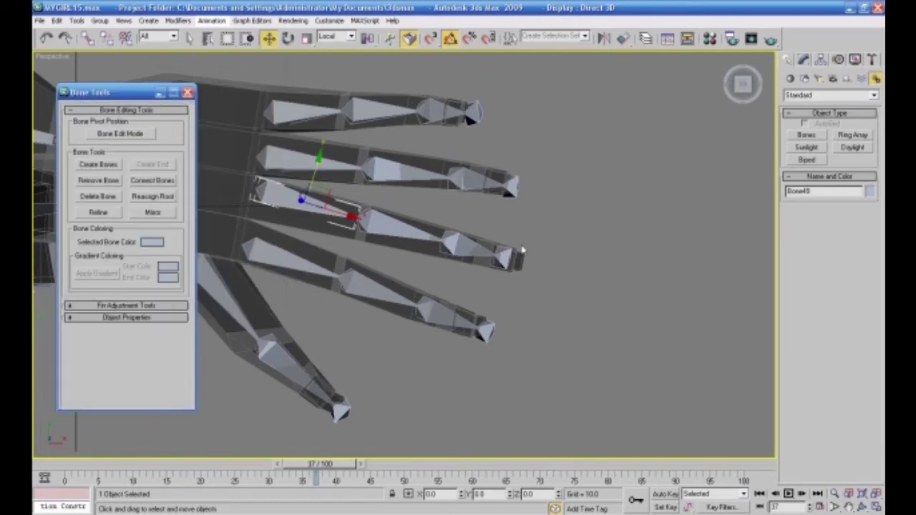
left_click_drag(87, 92, 660, 171)
middle_click_drag(522, 289, 517, 265, "alt")
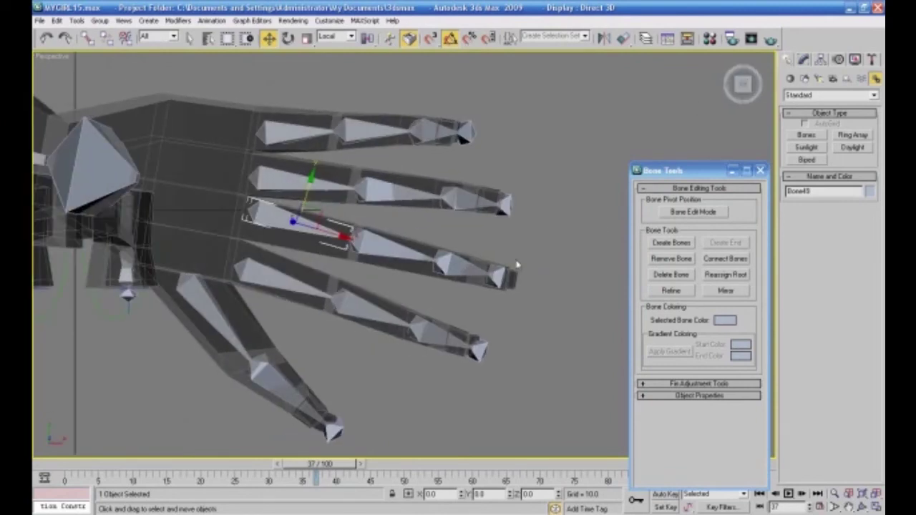
left_click(461, 265)
left_click(537, 263)
left_click(502, 274)
left_click(695, 214)
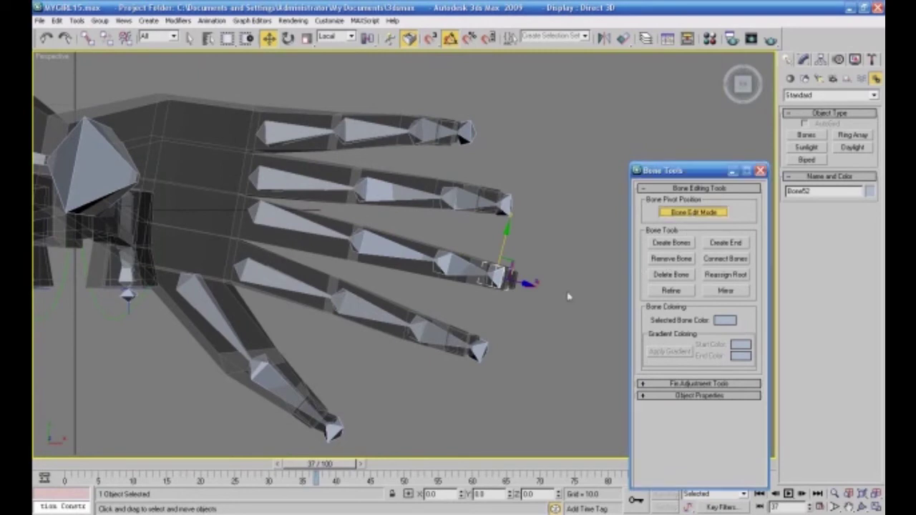
left_click_drag(521, 284, 552, 292)
middle_click_drag(529, 334, 521, 244, "alt")
- Try to rotate the middle finger's last bone and end bone down to follow the mesh
left_click(287, 39)
left_click(493, 287)
left_click(482, 280)
middle_click_drag(555, 317, 486, 288, "alt")
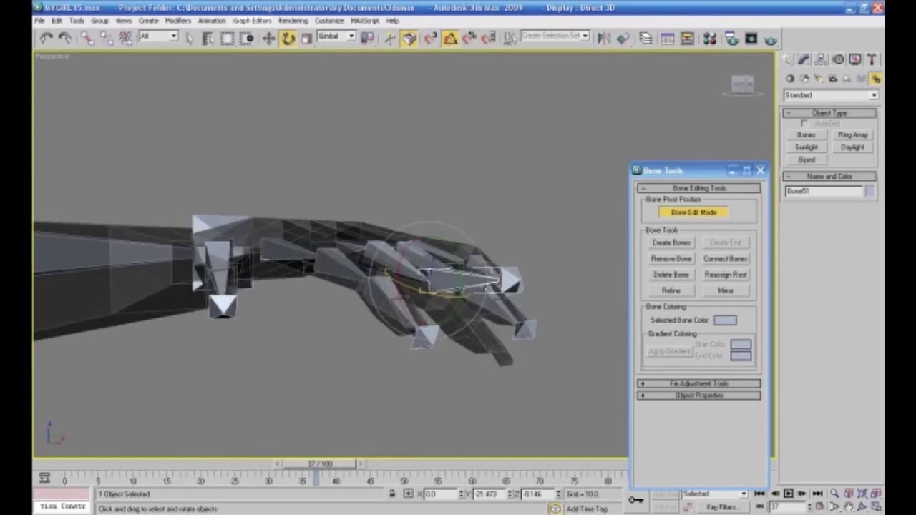
left_click_drag(487, 286, 460, 298)
left_click(541, 264)
left_click(506, 282)
mouse_move(551, 262)
middle_mouse_down("alt")
mouse_move(560, 287)
mouse_move(578, 272)
mouse_move(557, 266)
middle_mouse_up("alt")
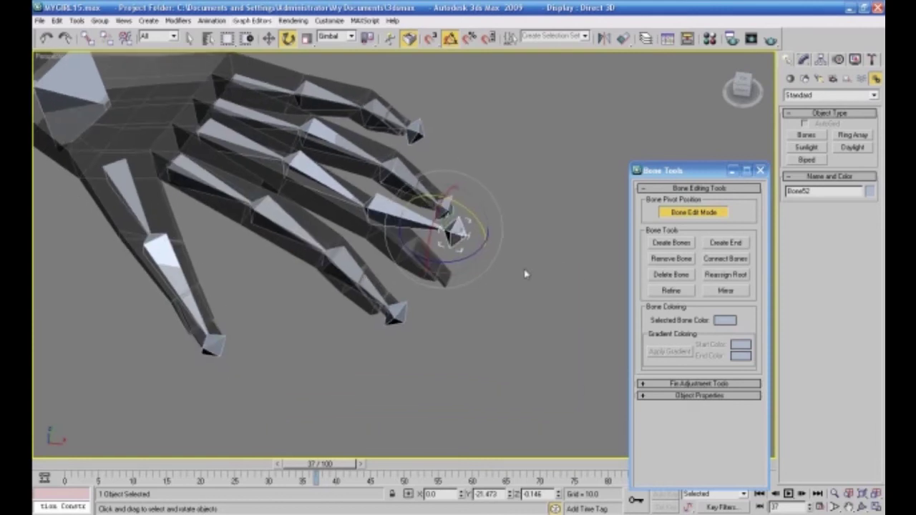
left_click(472, 256)
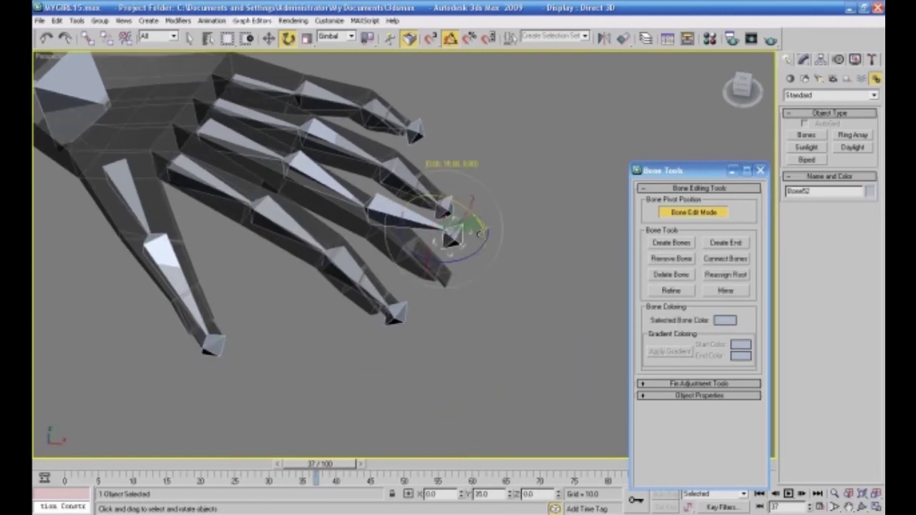
left_click(377, 207)
left_click_drag(389, 192, 385, 208)
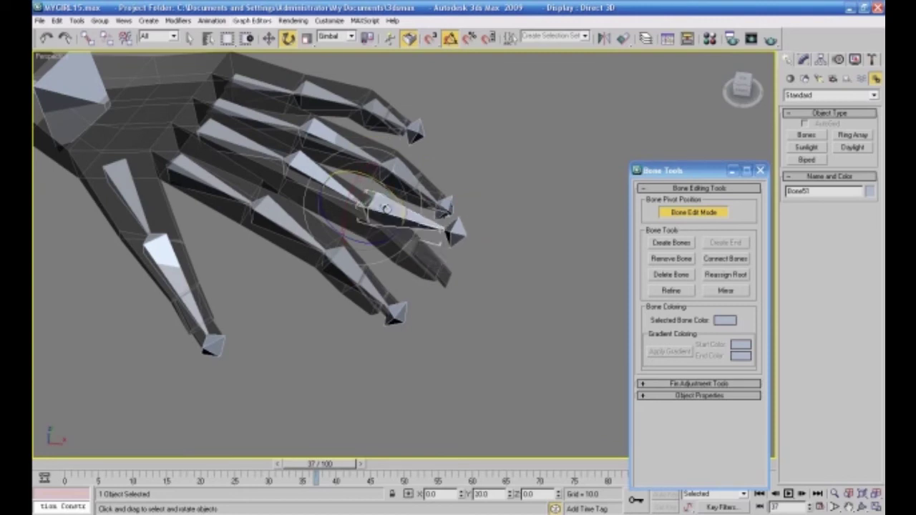
- Delete the middle finger's end bone, and undo the deletion
left_click(491, 231)
left_click(459, 230)
key("Delete")
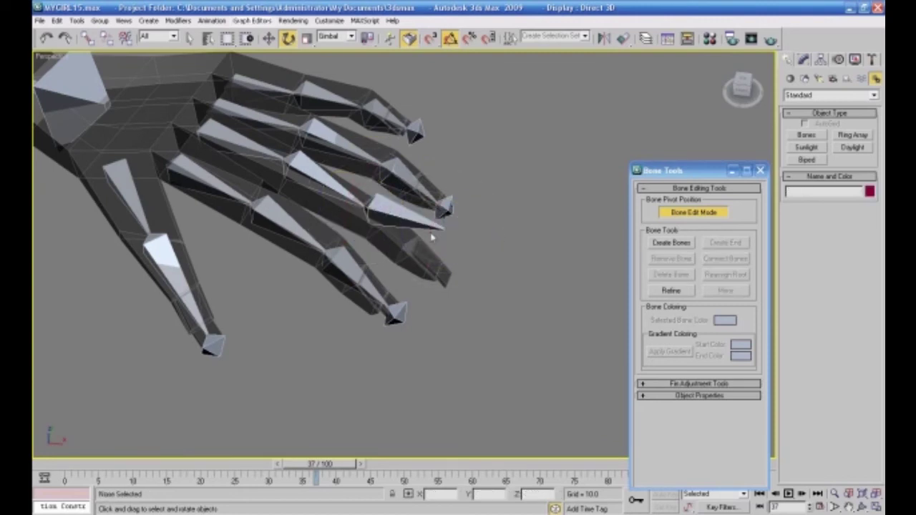
left_click(413, 214)
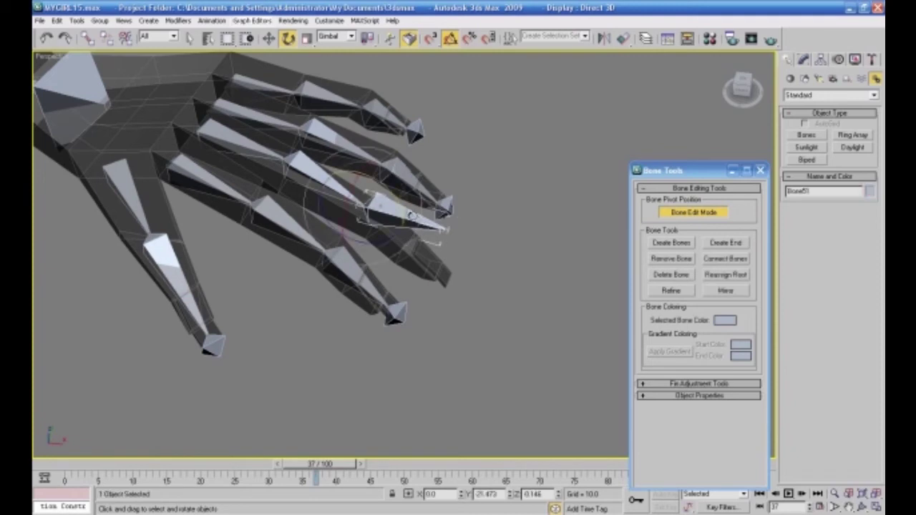
left_click(328, 38)
left_click(349, 6)
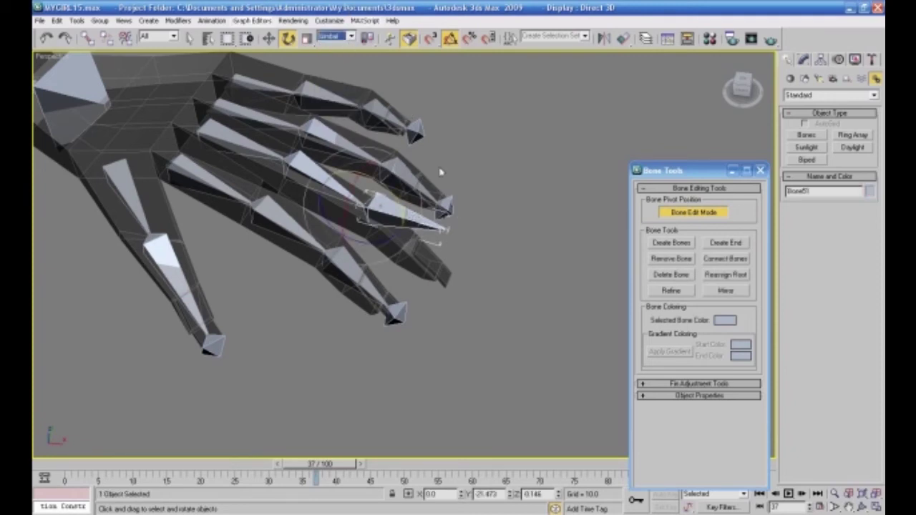
key("ctrl+z")
key("ctrl+z")
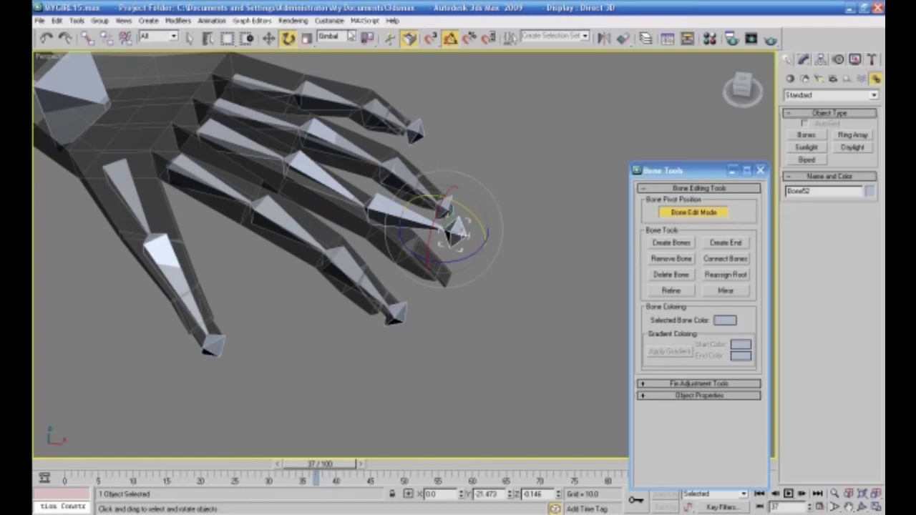
- Set the rotation's reference coordinate system to Local and rotate the middle finger's last bone down into the mesh
left_click(350, 36)
left_click(332, 47)
left_click(493, 177)
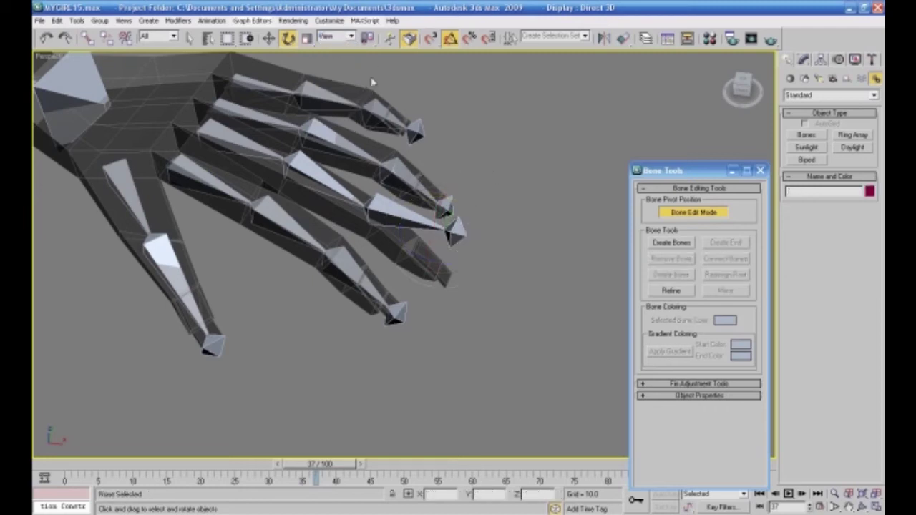
left_click(338, 37)
left_click(335, 79)
left_click(406, 215)
left_click_drag(387, 192, 392, 213)
- Delete the middle finger's end bone and create a new end on its last bone
left_click(489, 215)
left_click(456, 227)
key("Delete")
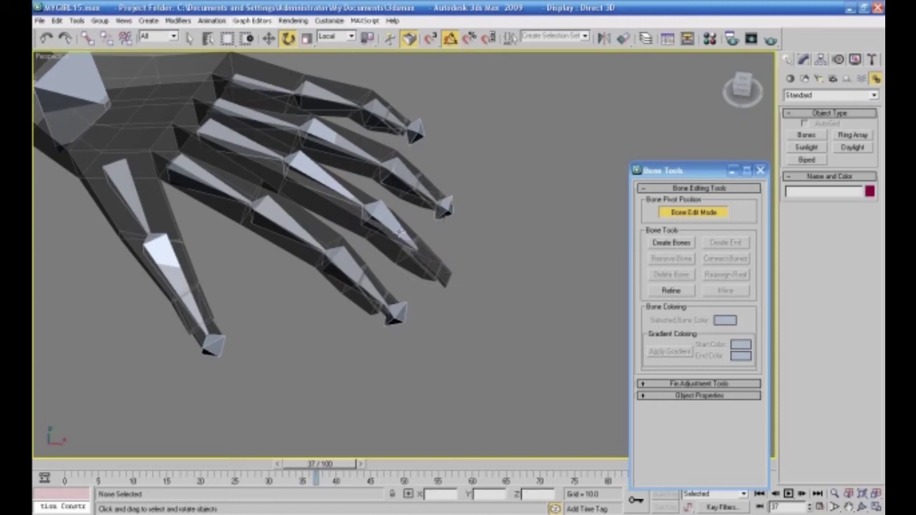
left_click(400, 232)
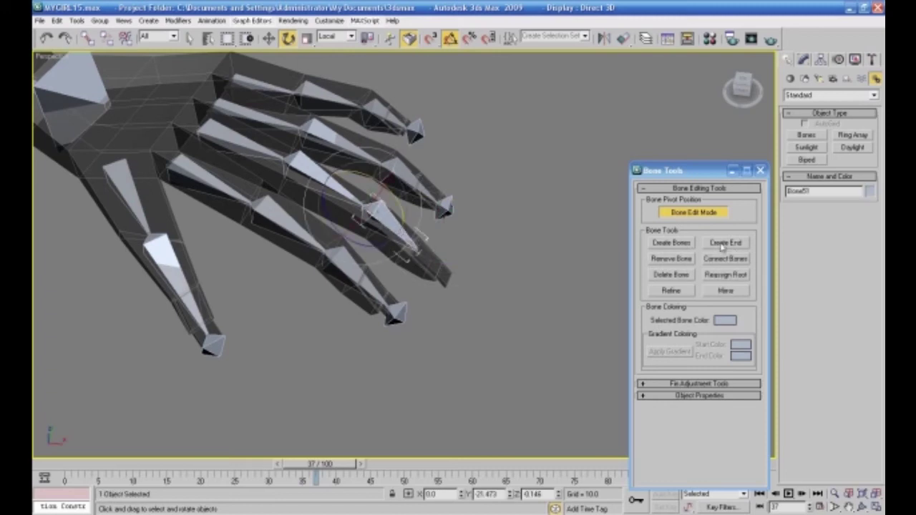
left_click(725, 243)
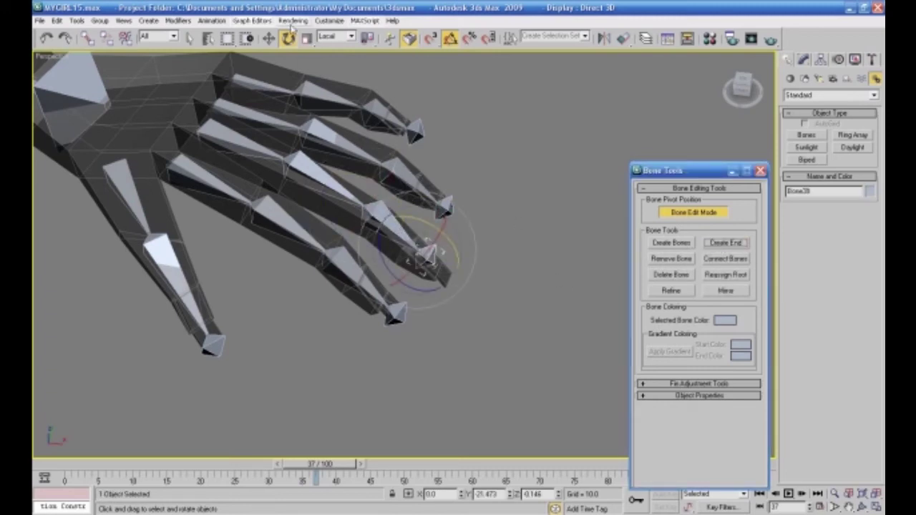
- Move the new end bone out to the middle fingertip and select the finger's second bone
left_click(268, 38)
middle_click_drag(488, 285, 465, 264, "alt")
left_click_drag(447, 271, 466, 297)
middle_click_drag(478, 286, 504, 316, "alt")
left_click(338, 211)
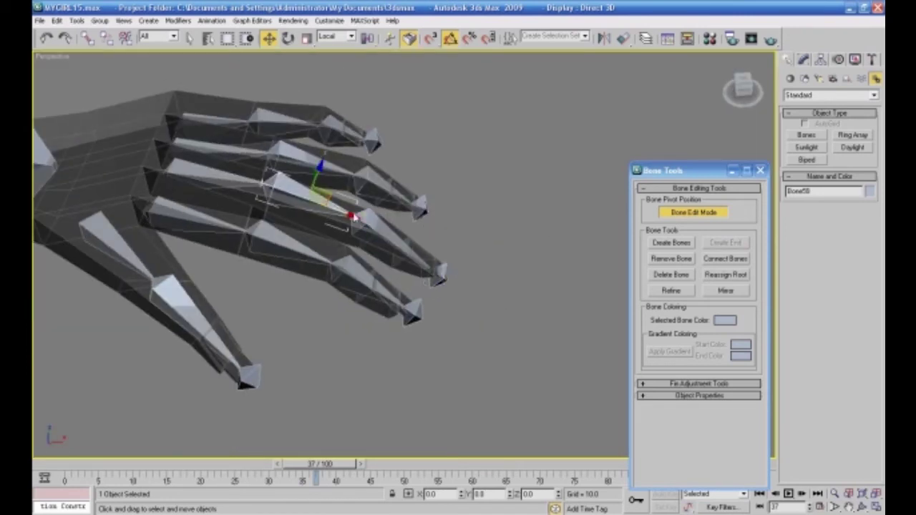
- Move the middle finger's last bone slightly out toward the fingertip, turn off Bone Edit Mode and close the Bone Tools
left_click(358, 219)
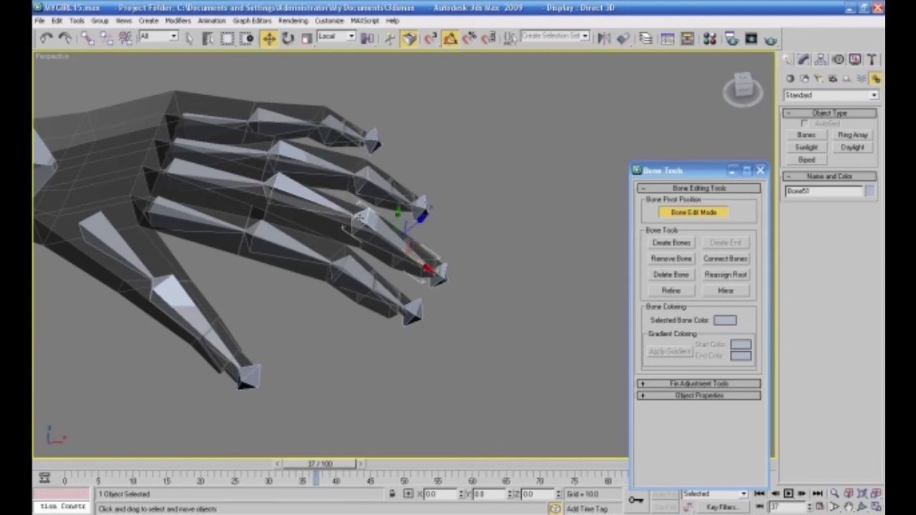
left_click_drag(432, 270, 451, 282)
middle_click_drag(513, 267, 311, 245, "alt")
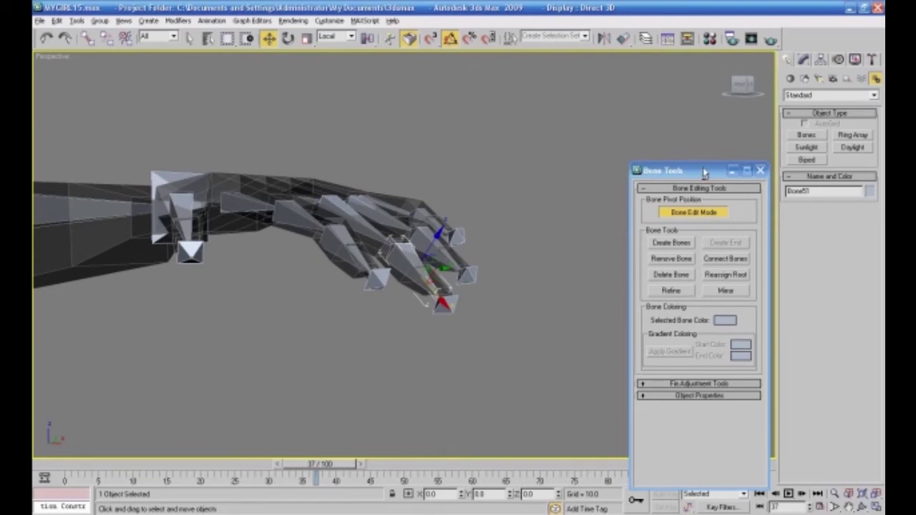
left_click(691, 212)
left_click(760, 171)
- Enable the front fin on the upper arm, forearm and hand bones
middle_click_drag(476, 262, 460, 303, "alt")
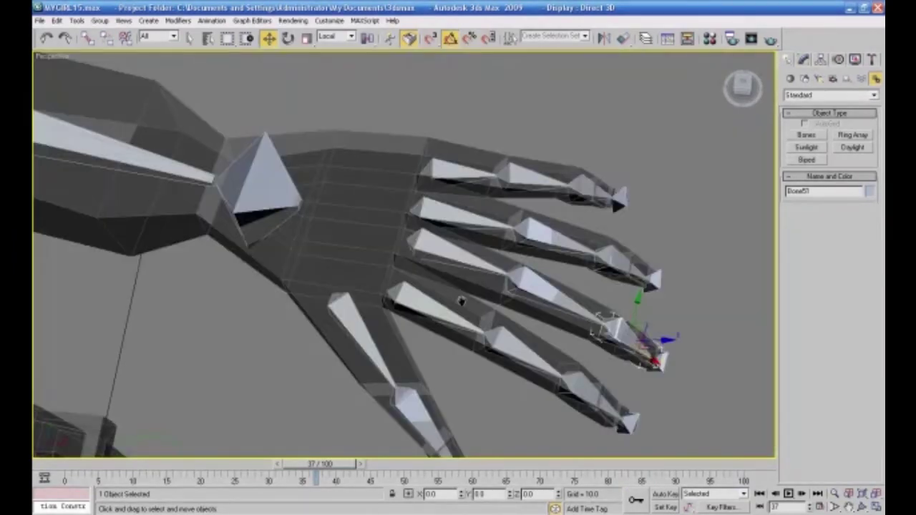
middle_click_drag(296, 300, 301, 273, "alt")
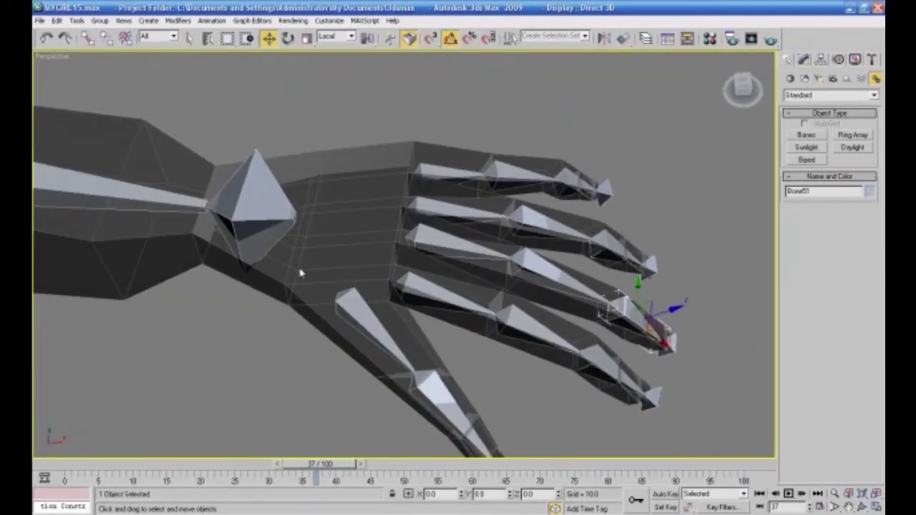
scroll(276, 167, "down", 3)
middle_click_drag(215, 239, 282, 237)
scroll(282, 237, "down", 2)
left_click(255, 221)
left_click(805, 61)
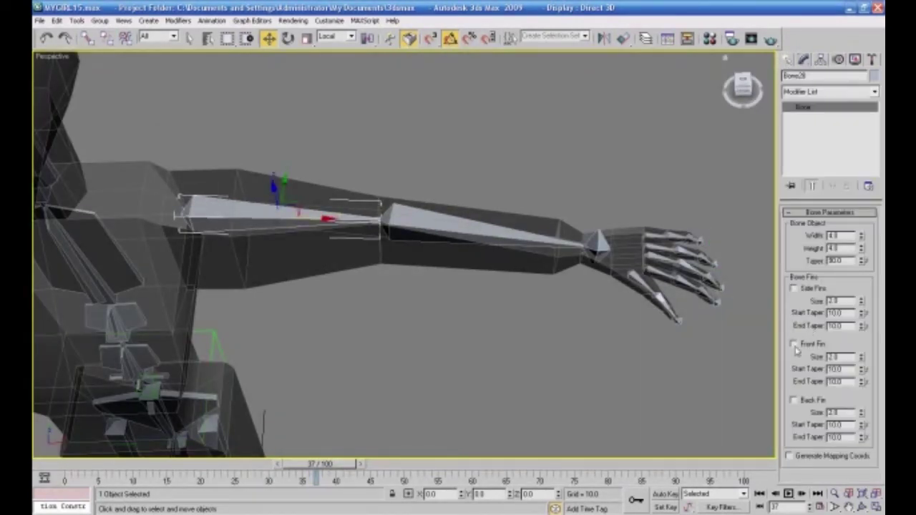
left_click(793, 344)
left_click(464, 233)
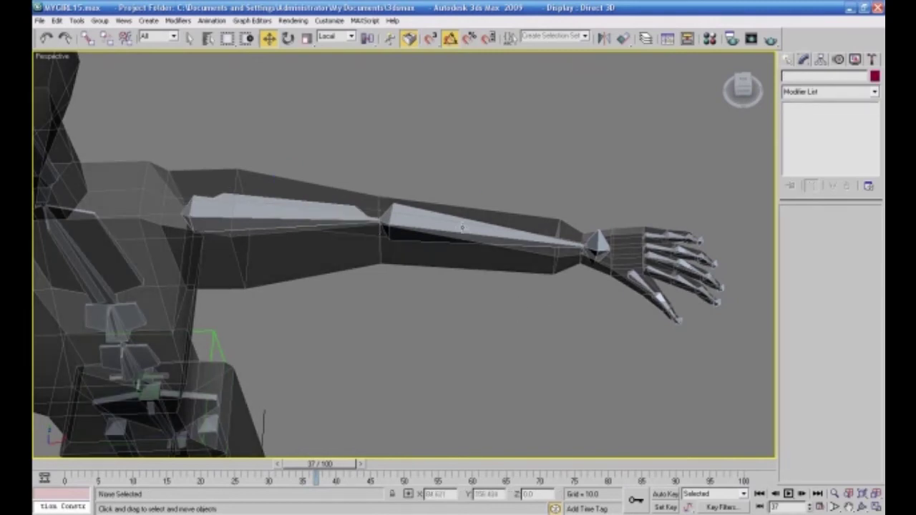
left_click(793, 344)
left_click(600, 247)
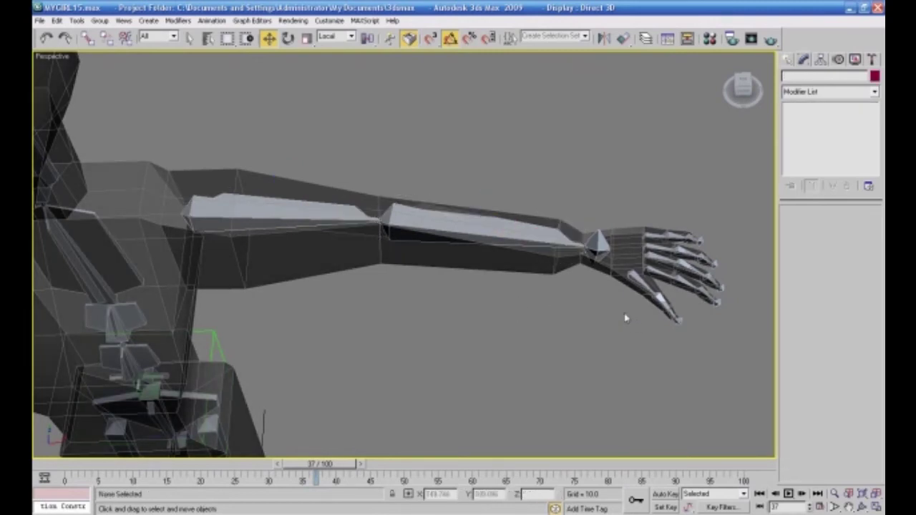
left_click(793, 345)
middle_click_drag(673, 328, 611, 320, "alt")
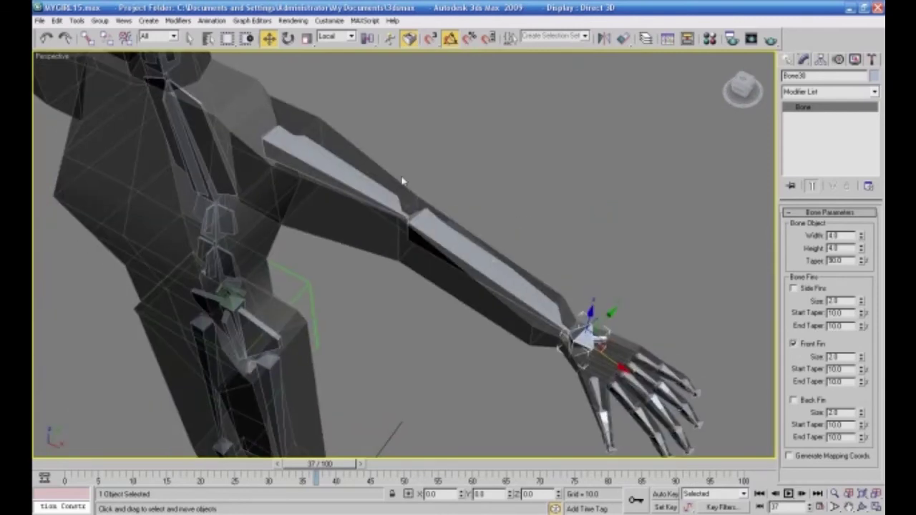
left_click(400, 284)
- Save the scene and turn on Don't Affect Children with the upper arm, forearm and hand bones selected
middle_click_drag(405, 327, 296, 267, "alt")
key("ctrl+s")
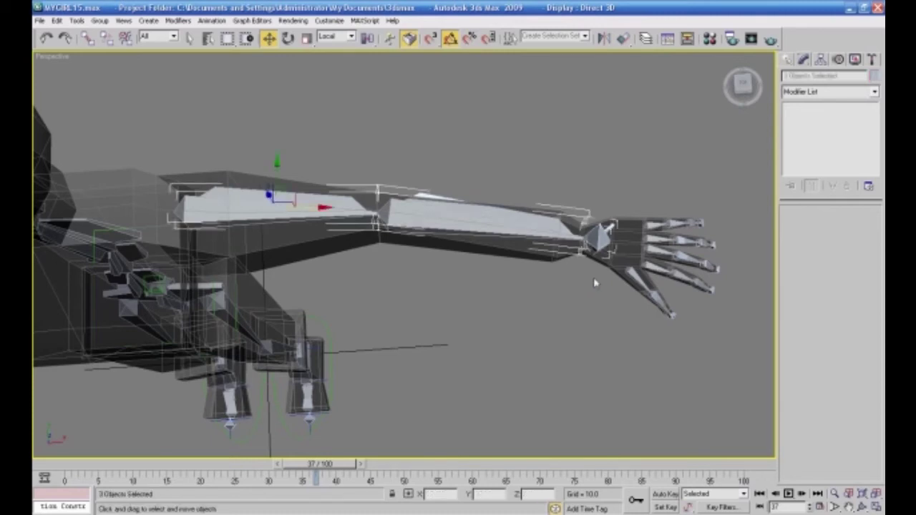
left_click(821, 58)
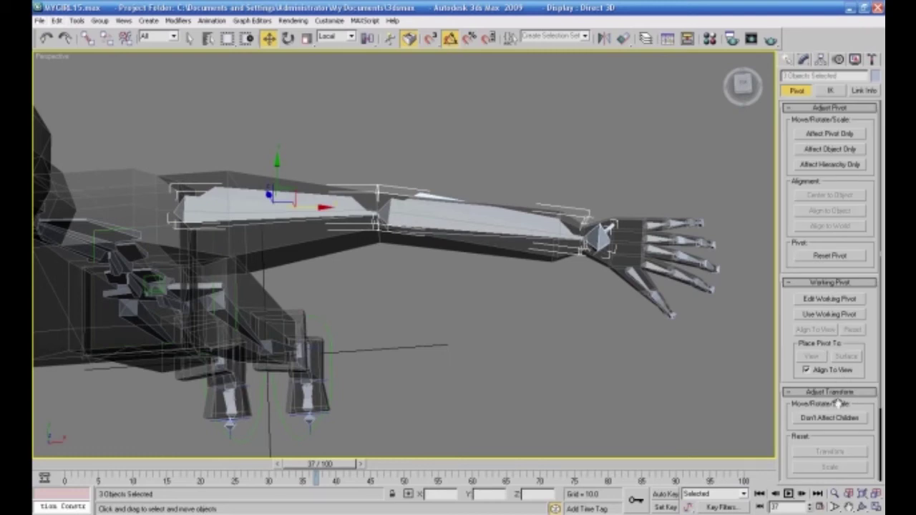
left_click(829, 419)
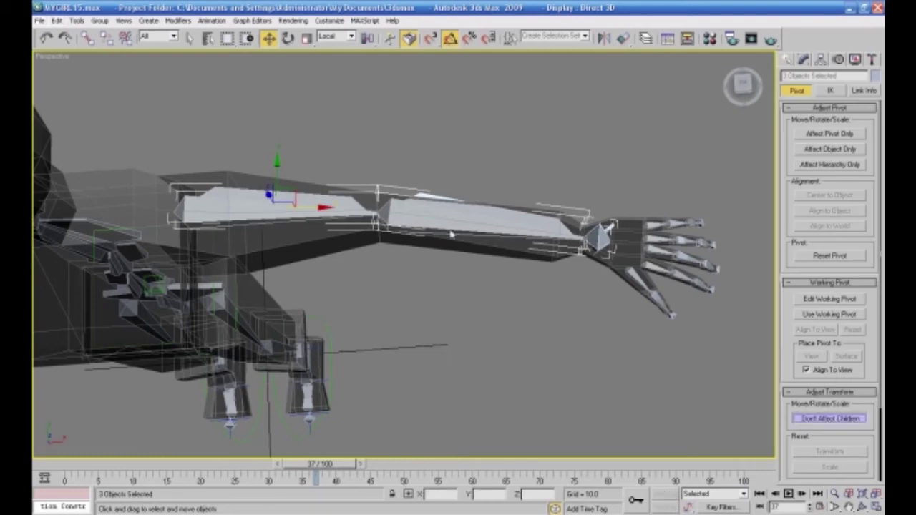
- Rotate the upper arm bone -180 degrees about its local X axis and flip the forearm and hand bones individually to match
left_click(287, 39)
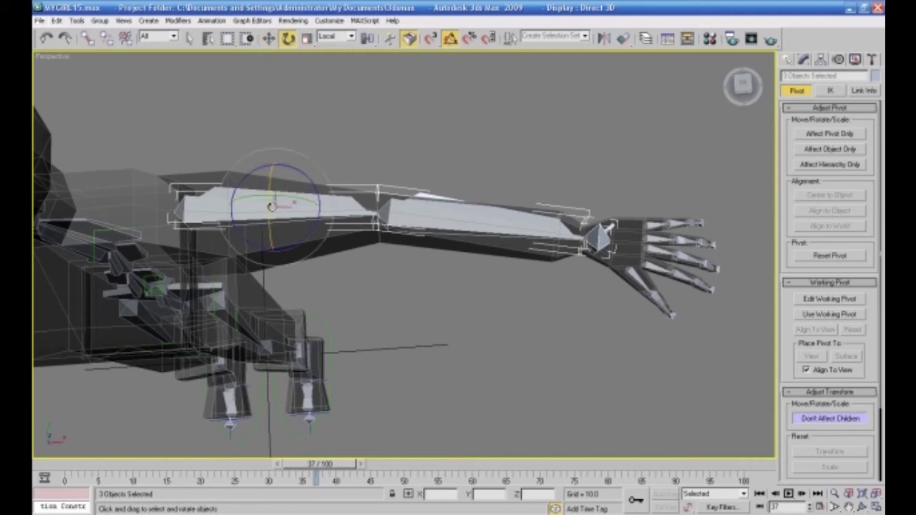
left_click_drag(271, 207, 312, 142)
left_click(313, 142)
left_click(275, 212)
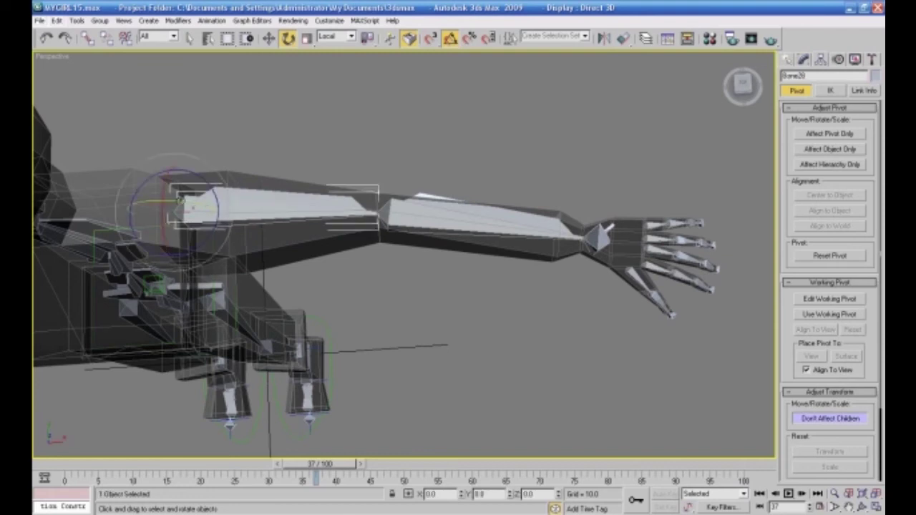
left_click_drag(161, 210, 175, 85)
left_click(436, 214)
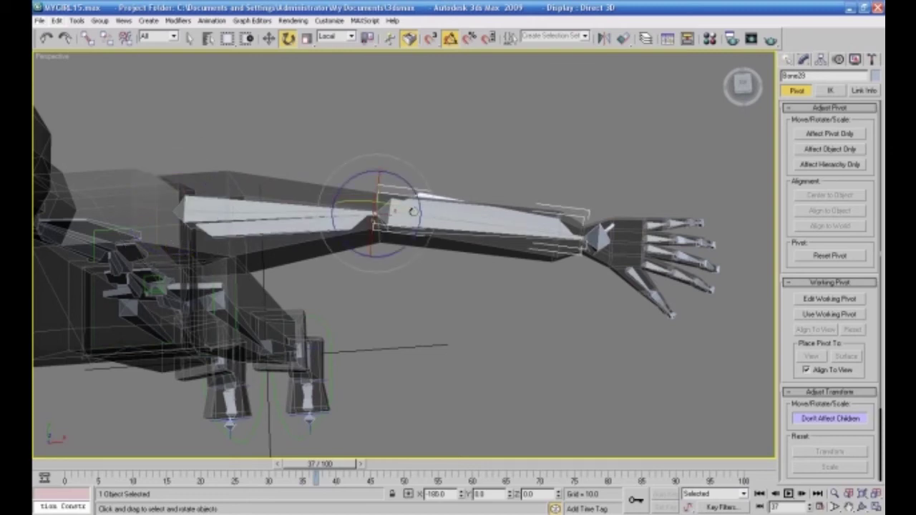
left_click_drag(371, 215, 371, 108)
left_click(588, 243)
left_click_drag(585, 206, 586, 136)
left_click(561, 349)
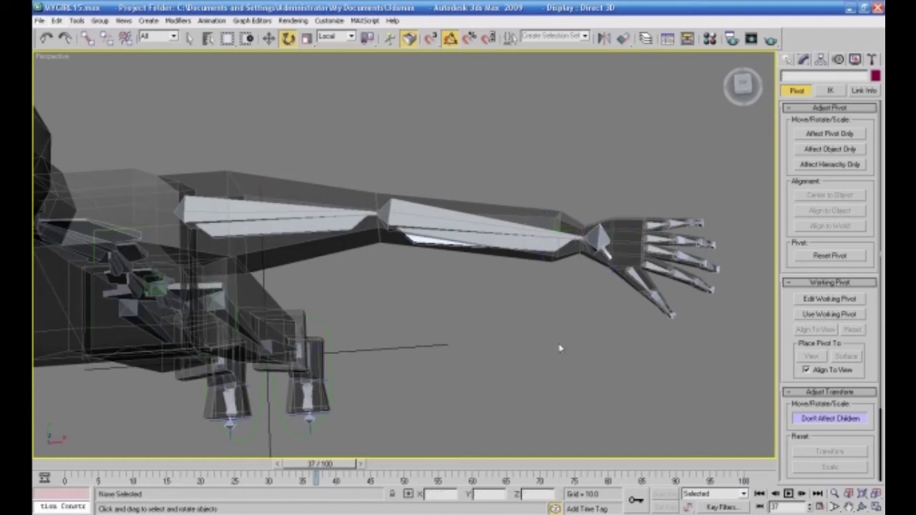
- Enable the front fin on the first bones of the thumb, middle finger and little finger
middle_click_drag(575, 348, 519, 319, "alt")
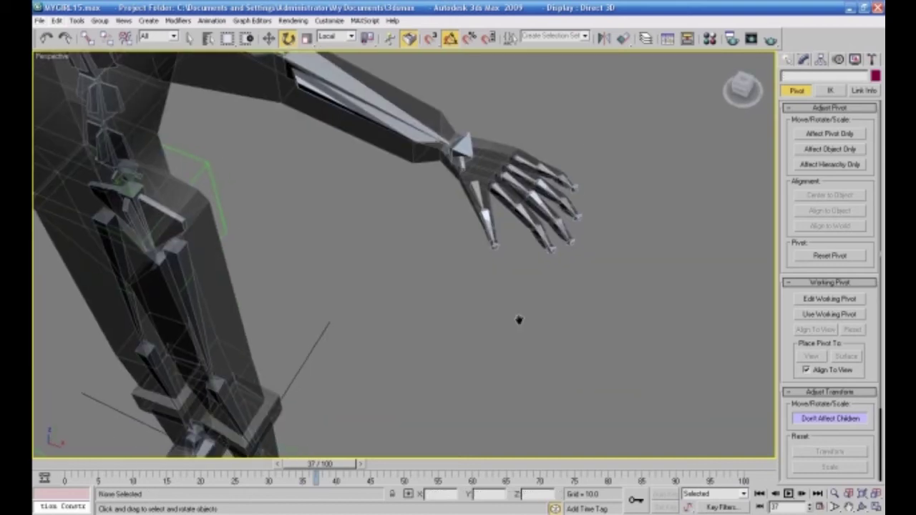
scroll(519, 320, "up", 3)
scroll(519, 320, "down", 3)
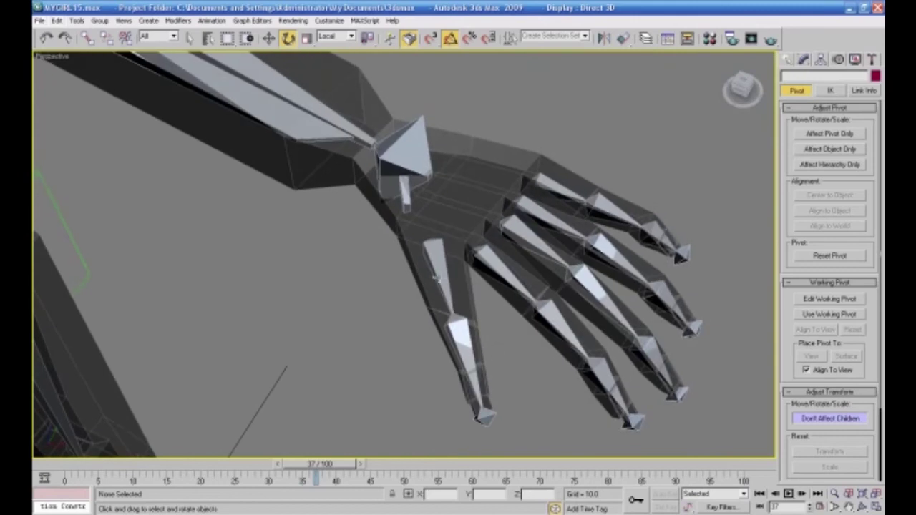
left_click(437, 278)
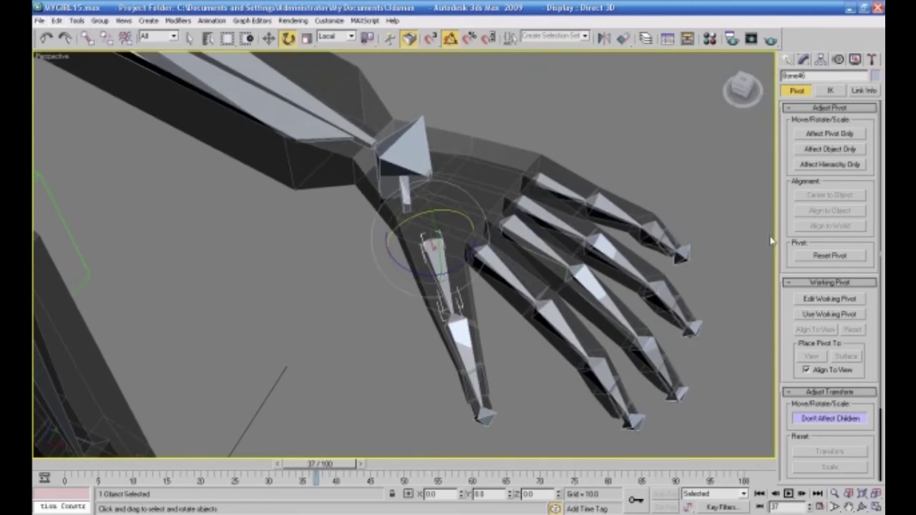
left_click(804, 61)
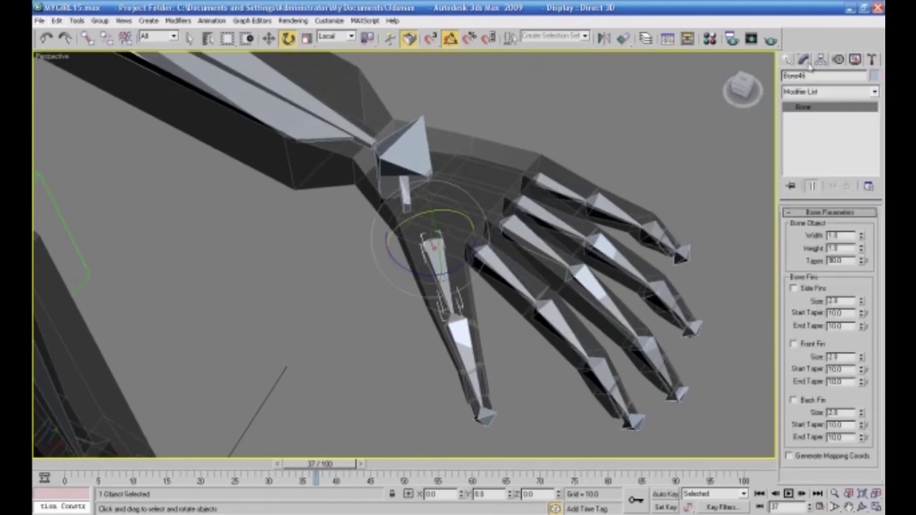
left_click(793, 345)
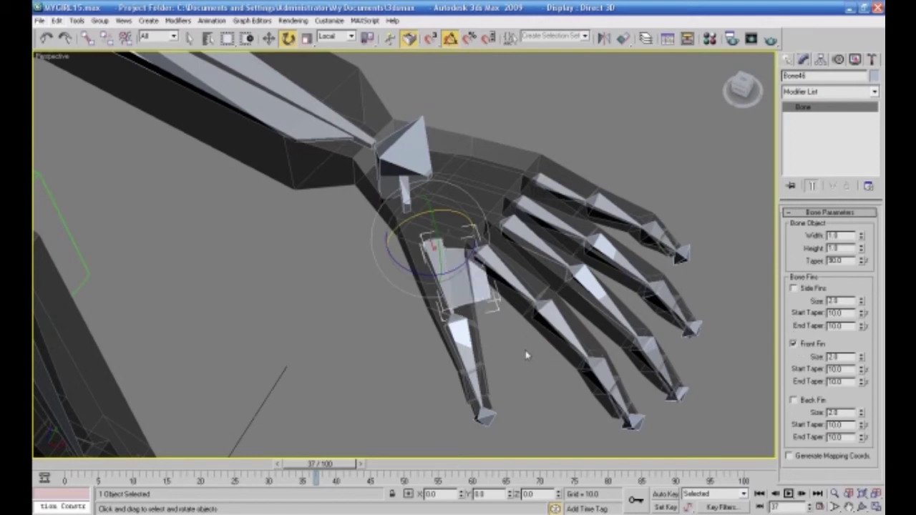
left_click(532, 246)
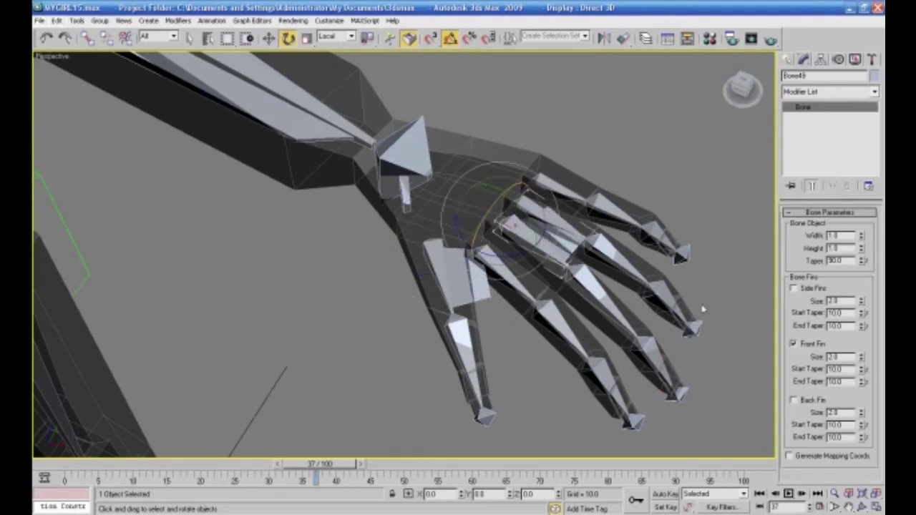
left_click(569, 194)
left_click(793, 345)
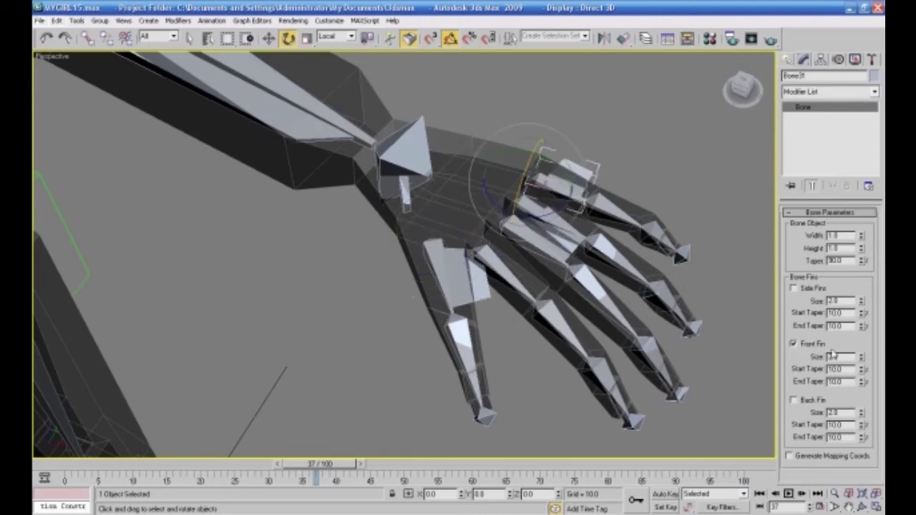
- Set the front fin size to 0.46 on the little finger's first bone, 0.4 on the middle finger's and 0.66 on the thumb's
left_click_drag(861, 359, 861, 403)
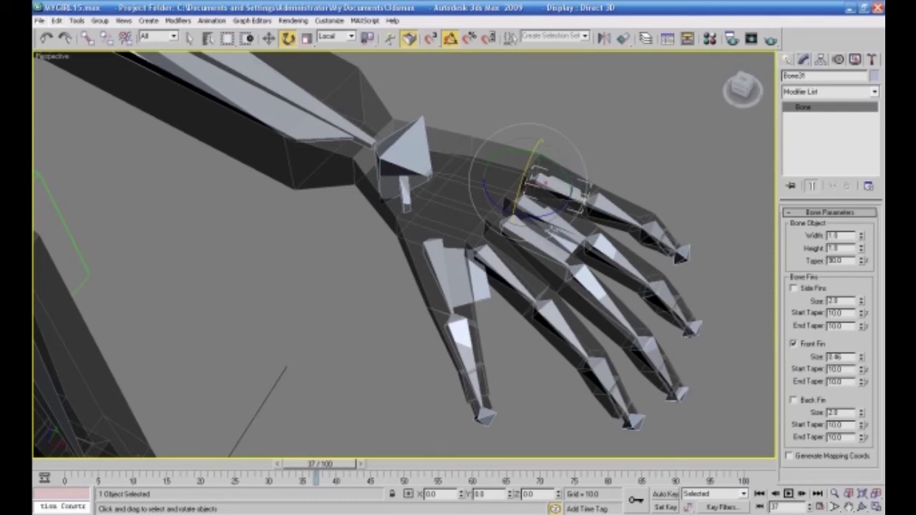
left_click(549, 240)
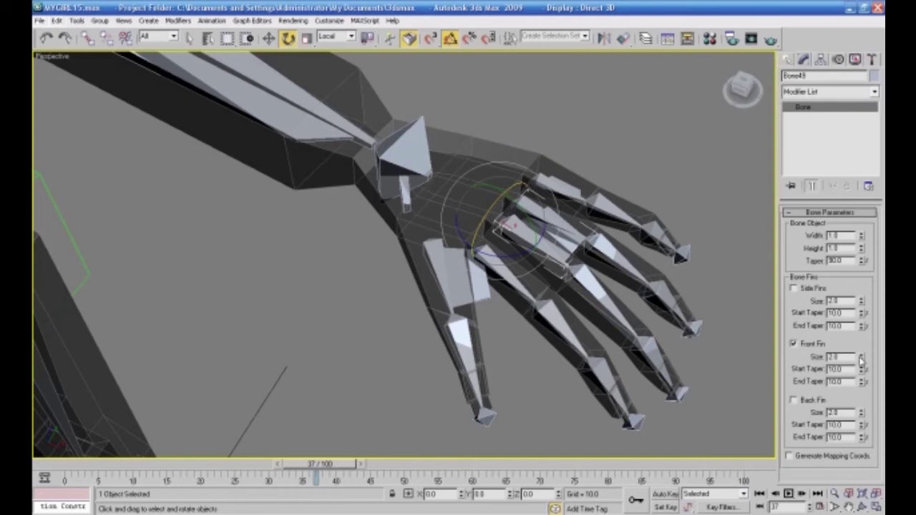
left_click_drag(861, 357, 861, 402)
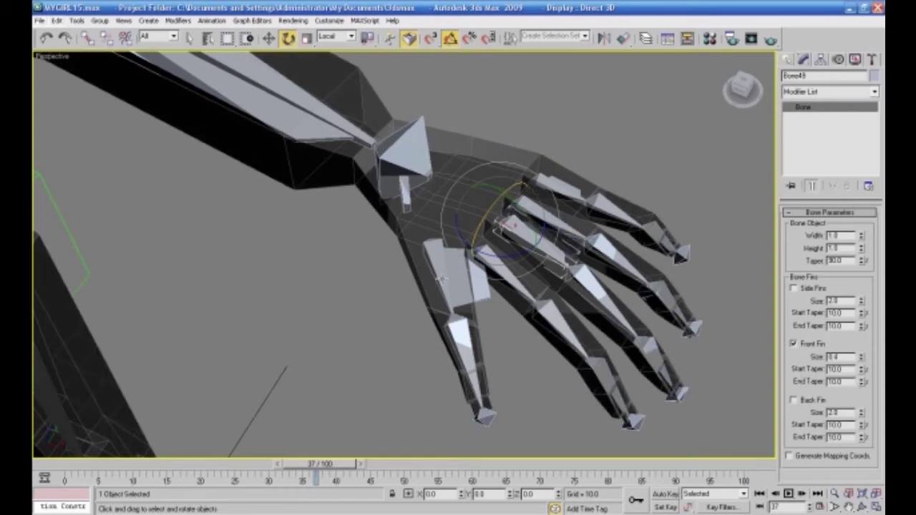
left_click(442, 279)
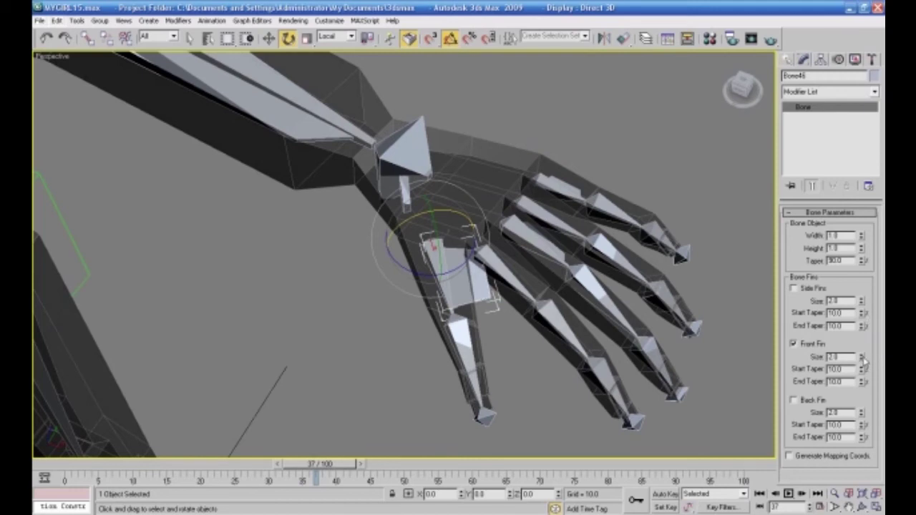
left_click_drag(861, 357, 854, 395)
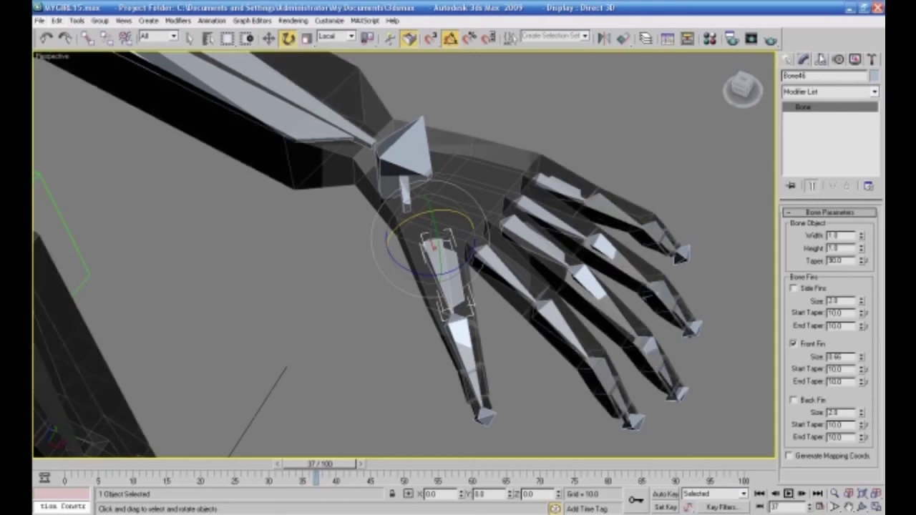
- Turn on Don't Affect Children and rotate the thumb's first bone about its own length to turn its fin
left_click(822, 60)
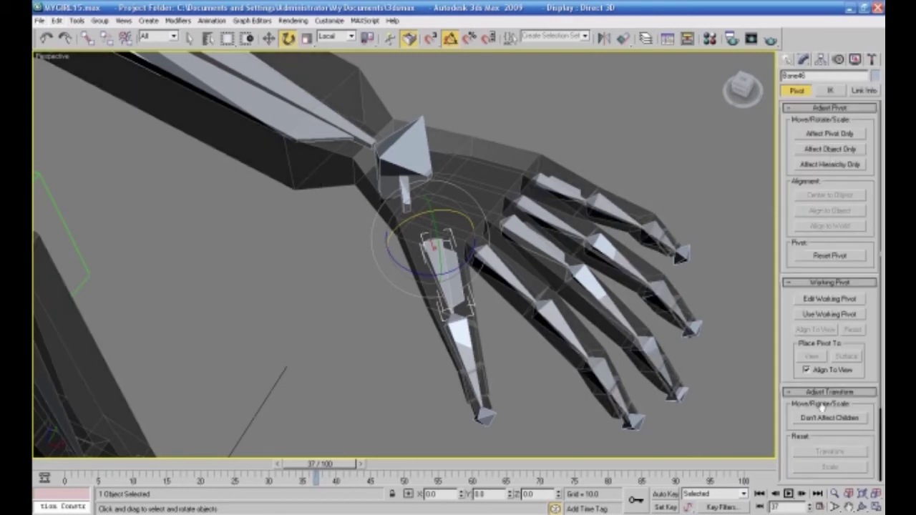
left_click(836, 421)
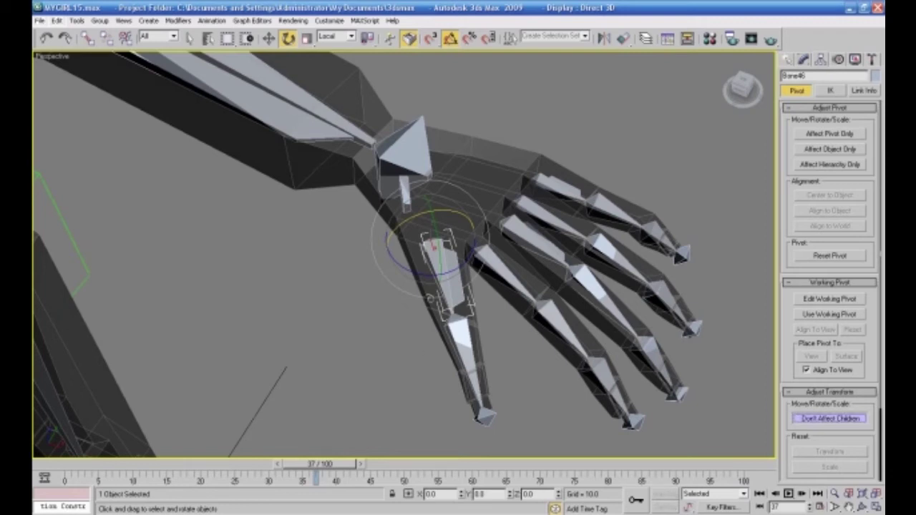
left_click(415, 320)
left_click(439, 284)
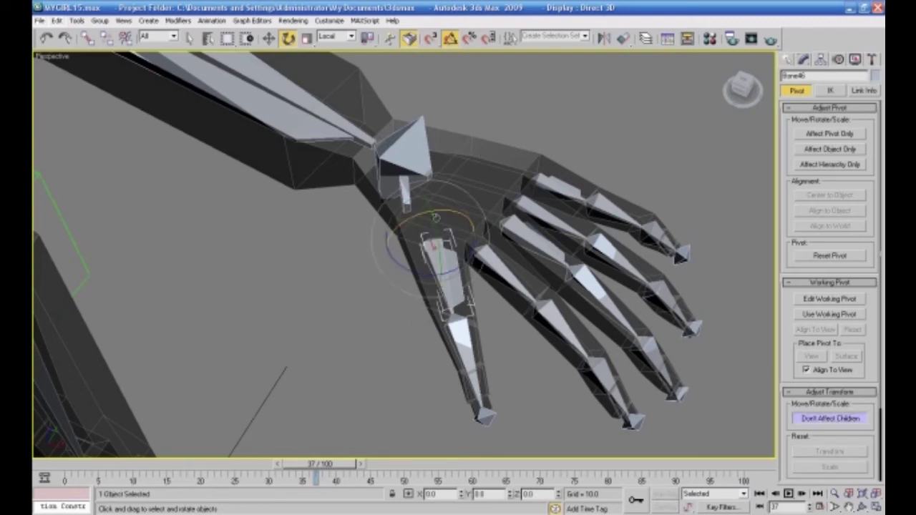
left_click_drag(415, 219, 473, 221)
left_click(502, 366)
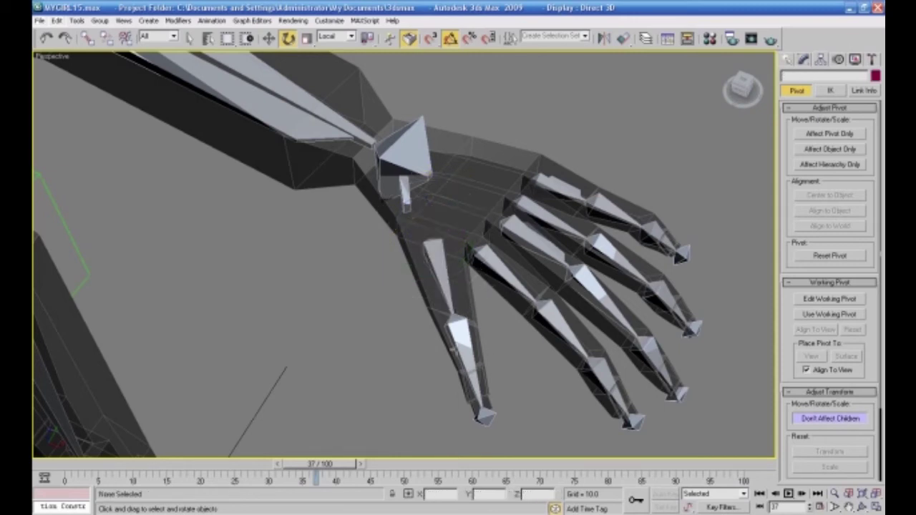
- Rotate the thumb's second bone and its end bone to match the first thumb bone
left_click(456, 337)
left_click_drag(444, 310, 506, 309)
left_click(484, 442)
left_click(485, 415)
left_click_drag(484, 416, 550, 409)
left_click(557, 413)
- Rotate the index finger's first bone -90 degrees about its local X axis and turn its second and last bones to match
left_click(484, 256)
left_click_drag(454, 252, 501, 214)
left_click(544, 312)
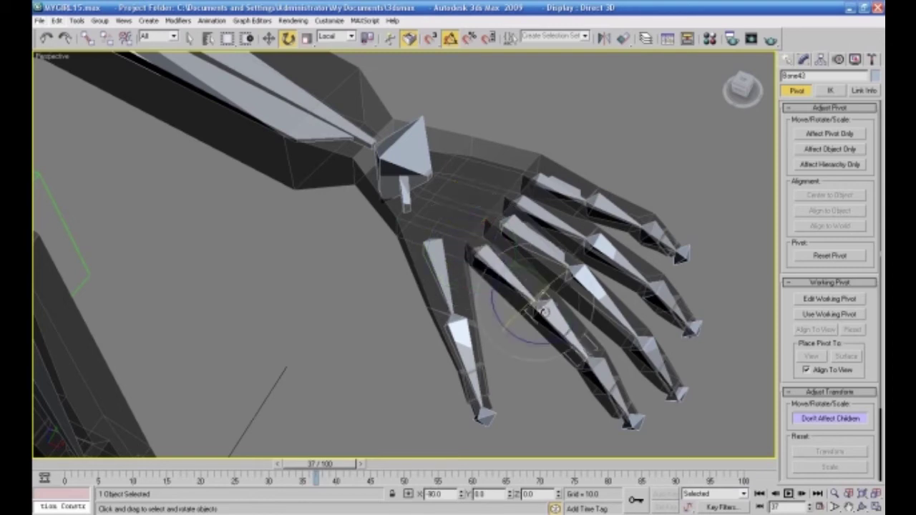
mouse_move(535, 306)
left_mouse_down()
mouse_move(588, 273)
mouse_move(579, 283)
left_mouse_up()
left_click(595, 360)
left_click_drag(595, 360, 631, 423)
left_click(633, 419)
left_click(740, 358)
- Try to rotate the middle finger's four bones together by -90 degrees about their local X axis
middle_click_drag(705, 375, 662, 370, "alt")
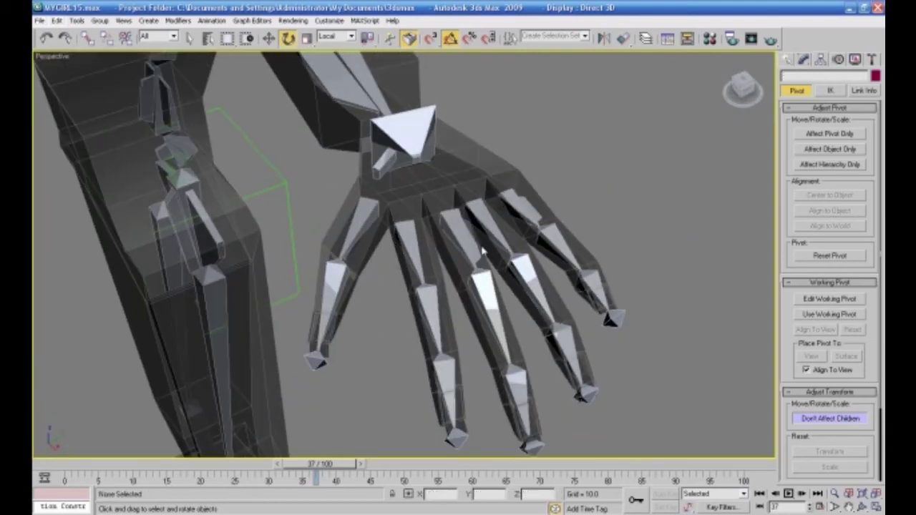
left_click(484, 252)
left_click(479, 273)
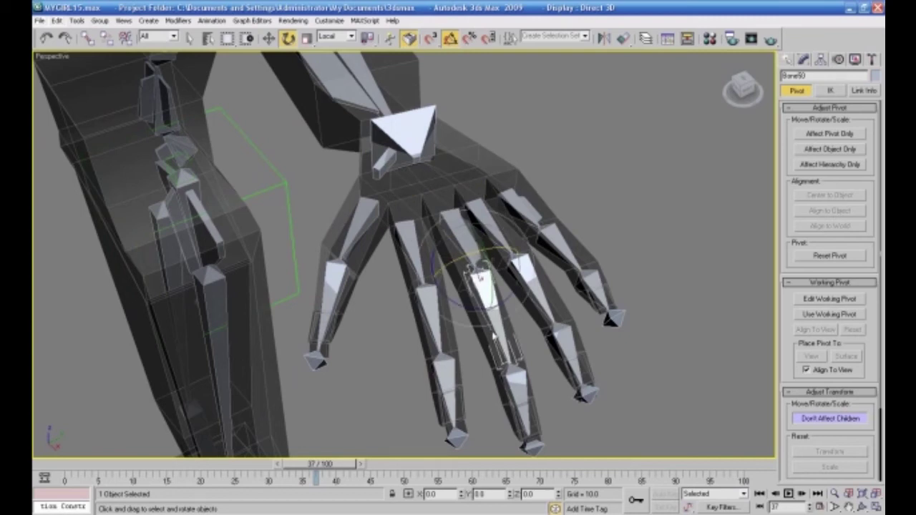
double_click(455, 228)
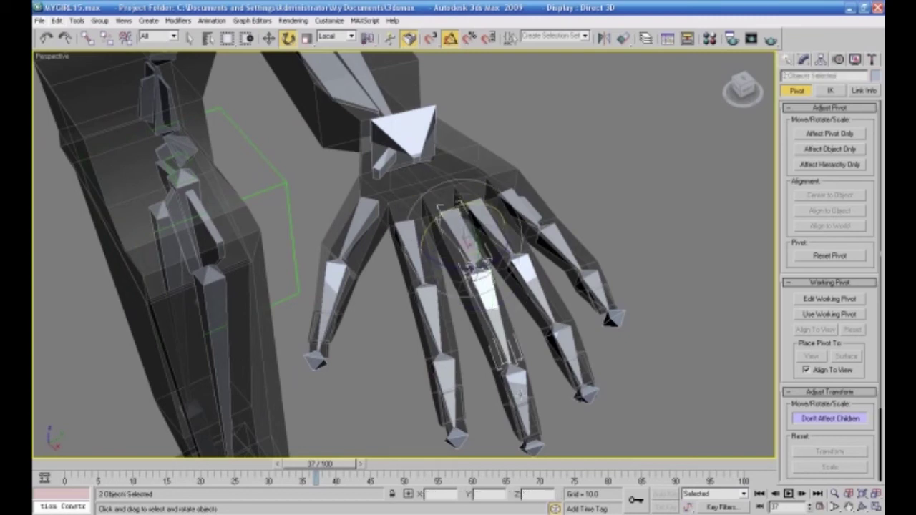
left_click(535, 446, "ctrl")
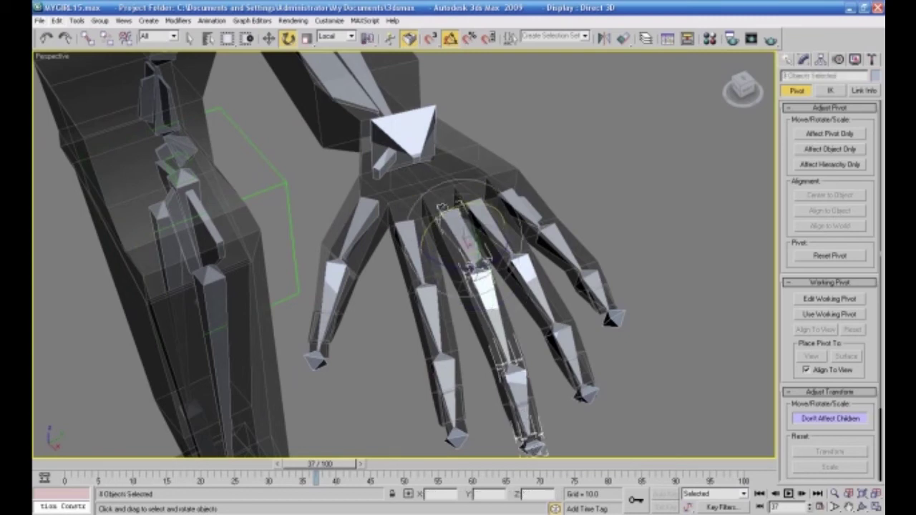
left_click_drag(440, 208, 509, 209)
middle_click_drag(510, 208, 539, 338, "alt")
scroll(567, 352, "up", 3)
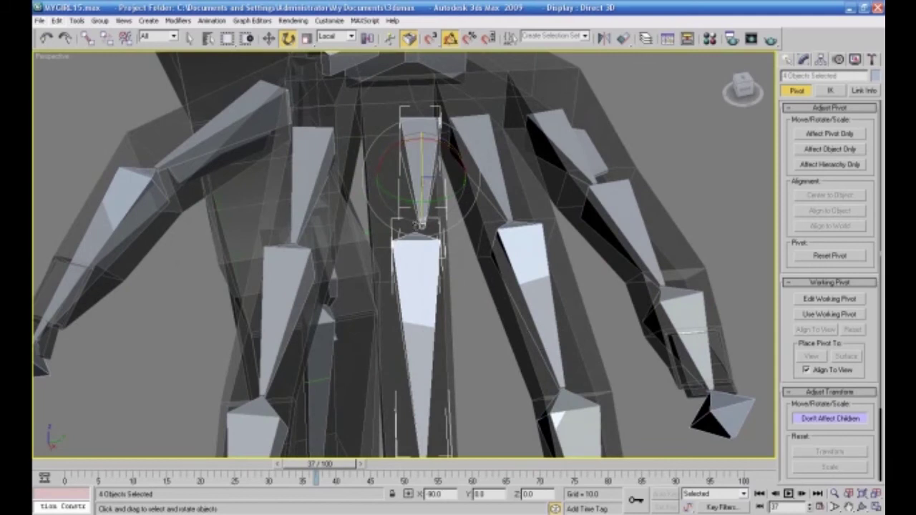
key("ctrl+z")
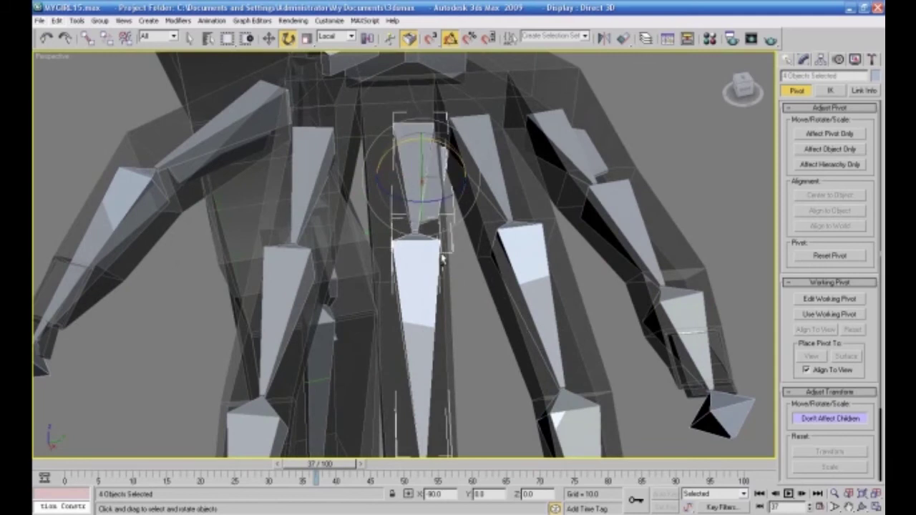
- Rotate the middle finger's first, second and last bones one at a time by -90 degrees about their local X axis
left_click(422, 203)
left_click_drag(427, 92, 470, 157)
left_click(418, 262)
middle_click_drag(447, 327, 603, 293, "alt")
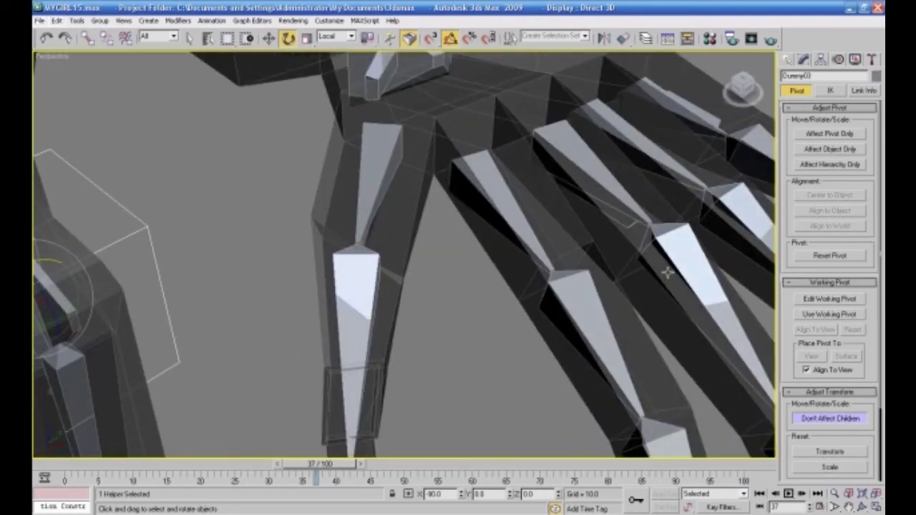
middle_click_drag(665, 262, 608, 276, "alt")
left_click(553, 266)
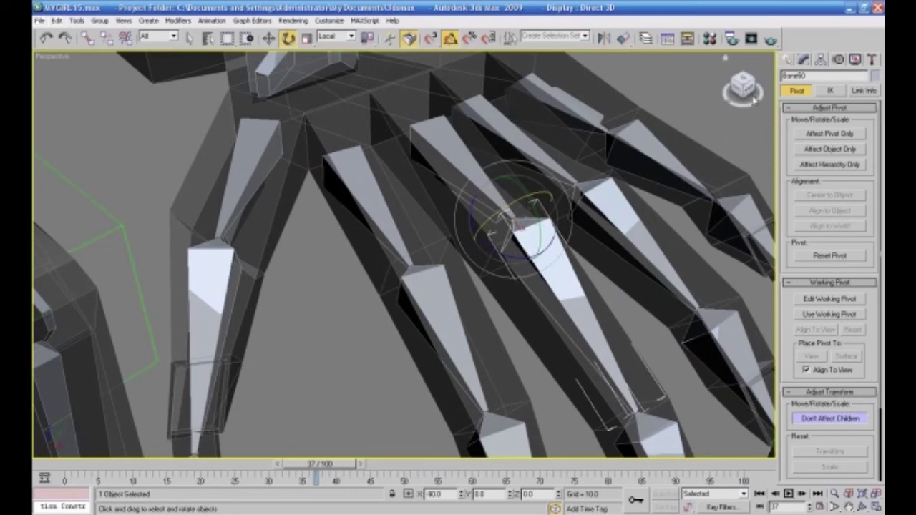
left_click_drag(519, 198, 576, 190)
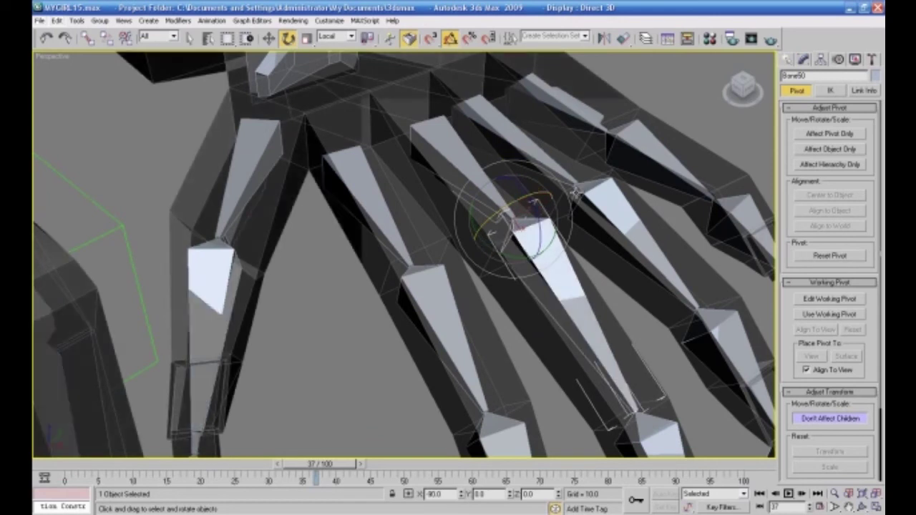
left_click(655, 433)
left_click_drag(664, 403, 690, 400)
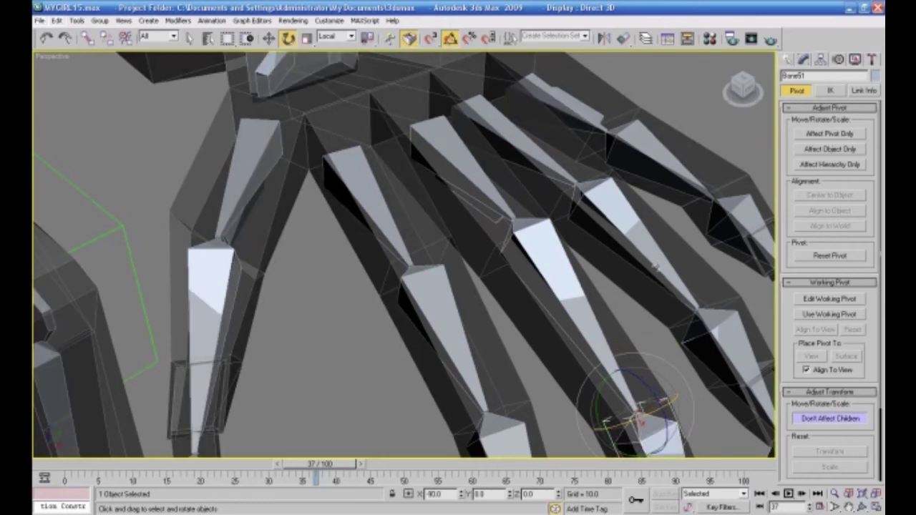
- Rotate the ring finger's second, first and last bones individually by -90 degrees about their local X axis
left_click(589, 211)
left_click_drag(567, 174, 597, 148)
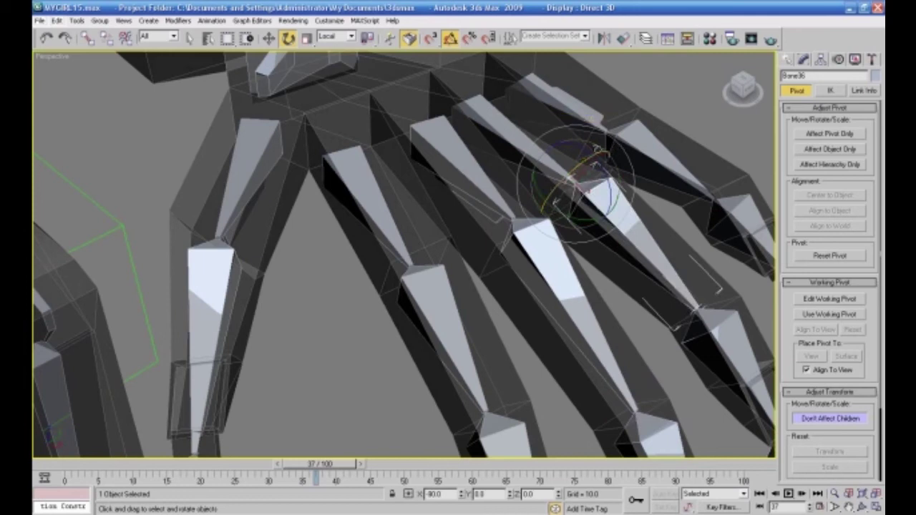
left_click(514, 142)
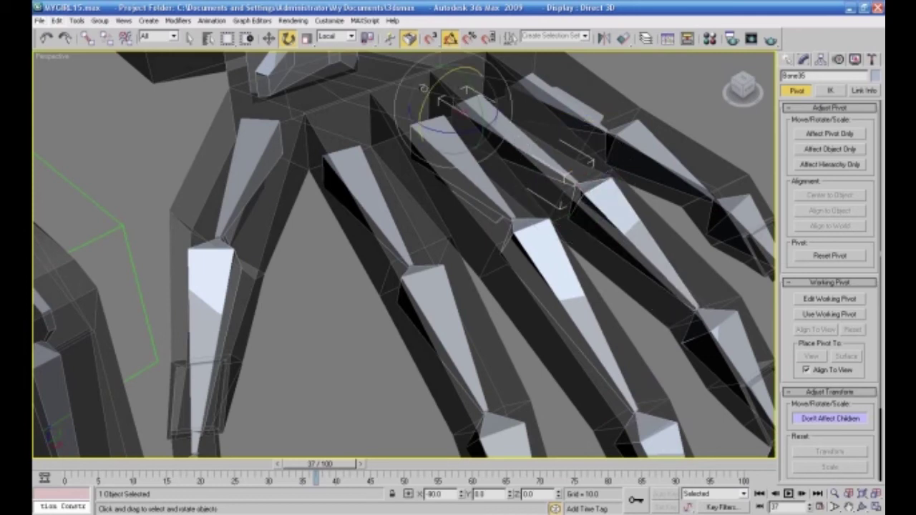
left_click_drag(430, 93, 439, 107)
left_click_drag(479, 69, 488, 63)
left_click(744, 362)
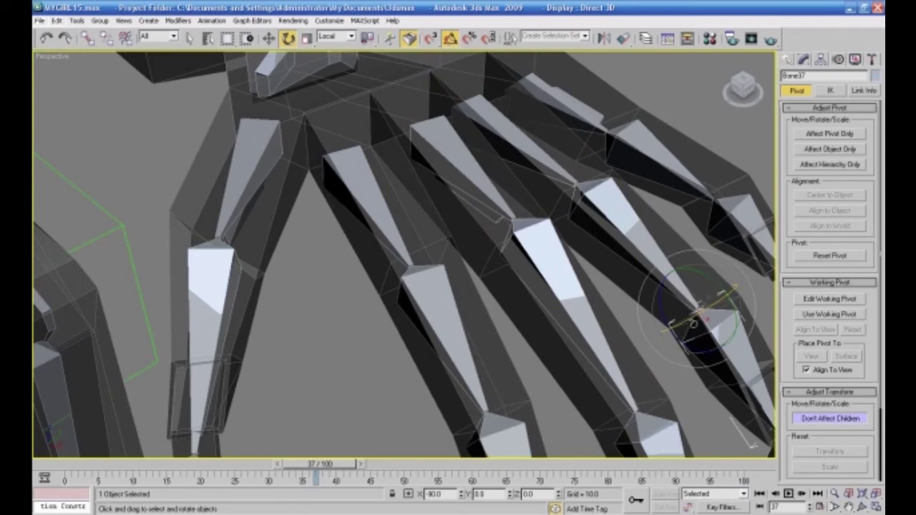
left_click_drag(695, 321, 753, 311)
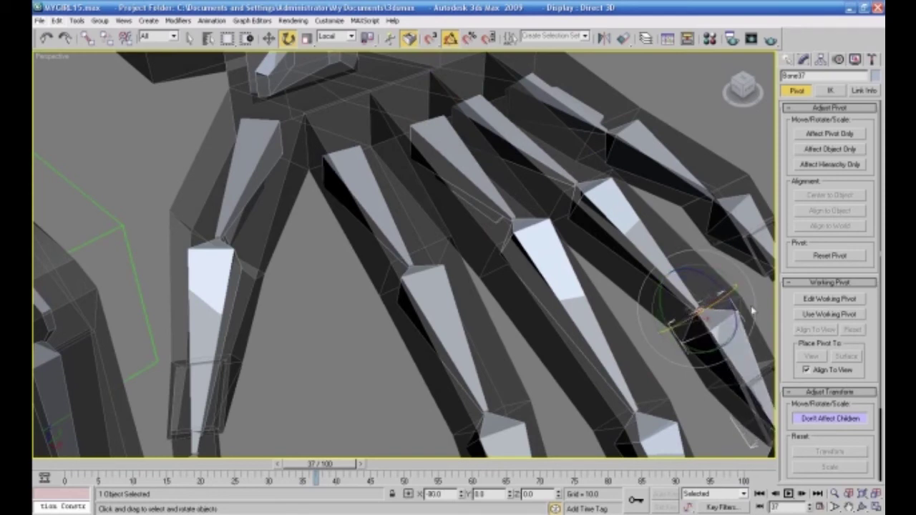
- Rotate the little finger's first, second and last bones individually by -90 degrees about their local X axis
left_click(569, 101)
left_click_drag(492, 86, 519, 44)
left_click(577, 129)
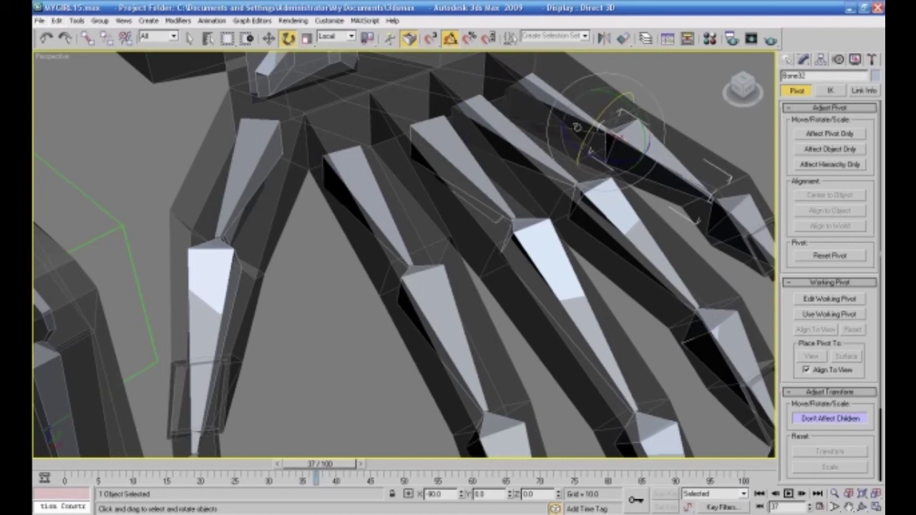
left_click_drag(592, 128, 625, 94)
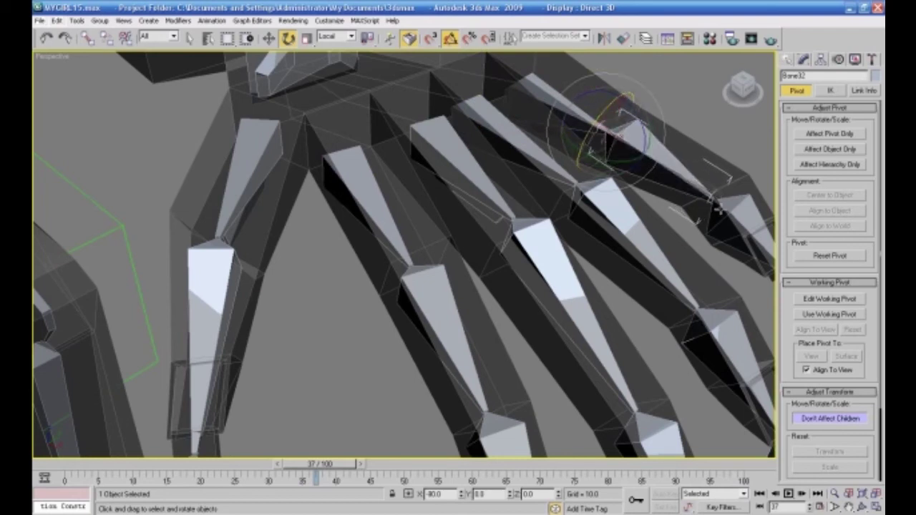
left_click(710, 206)
left_click_drag(711, 205, 751, 173)
- Rotate the fingertip end bones of the little, ring and middle fingers to match the bones before them, and clear the selection
middle_click_drag(715, 258, 691, 241)
left_click(666, 172)
left_click_drag(666, 129, 677, 112)
left_click(649, 317)
left_click_drag(650, 317, 680, 276)
left_click(564, 444)
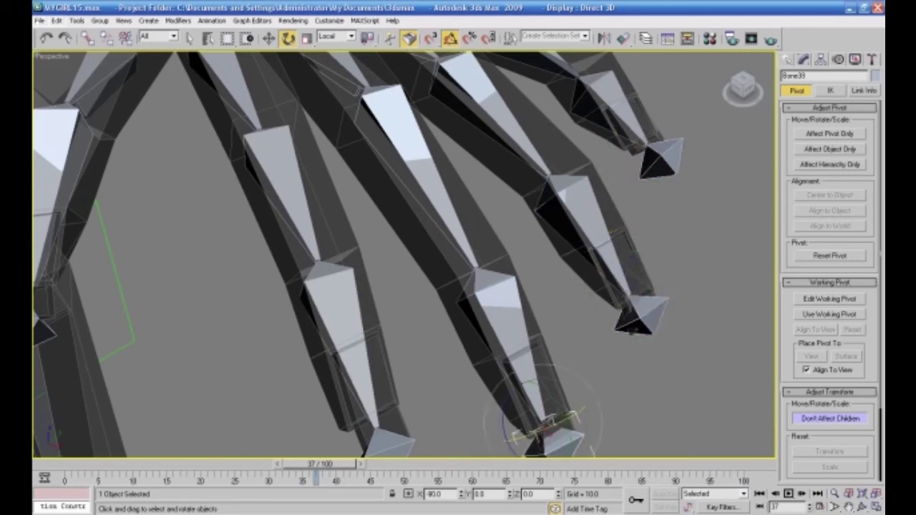
left_click_drag(563, 443, 600, 408)
left_click(583, 381)
scroll(439, 266, "down", 4)
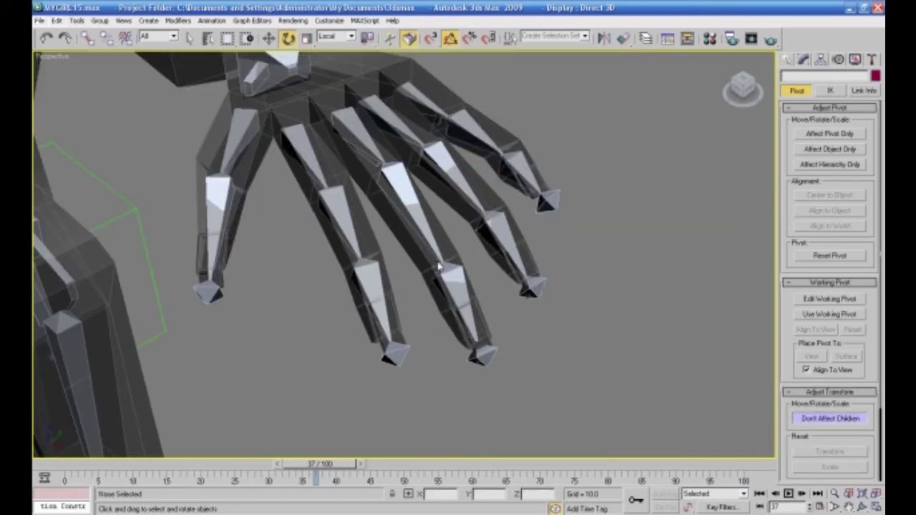
- Turn on front fins for the index finger's second bone at size 0.444 and its last bone at size 0.3
left_click(335, 209)
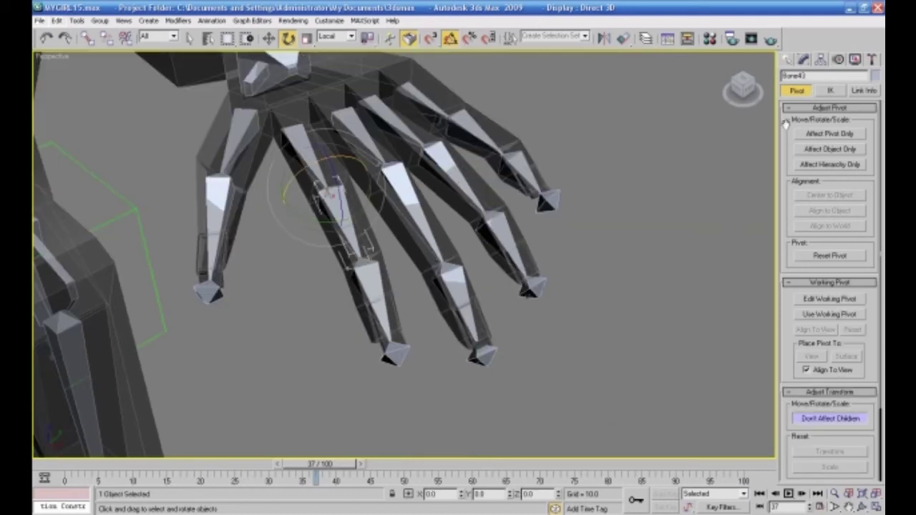
left_click(803, 60)
left_click(793, 343)
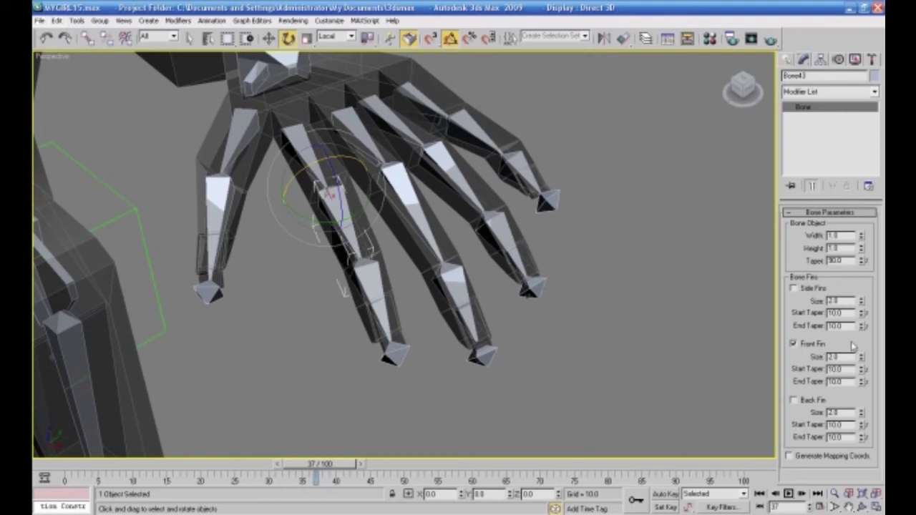
left_click_drag(862, 359, 859, 370)
middle_click_drag(548, 386, 673, 371, "alt")
left_click_drag(863, 360, 858, 398)
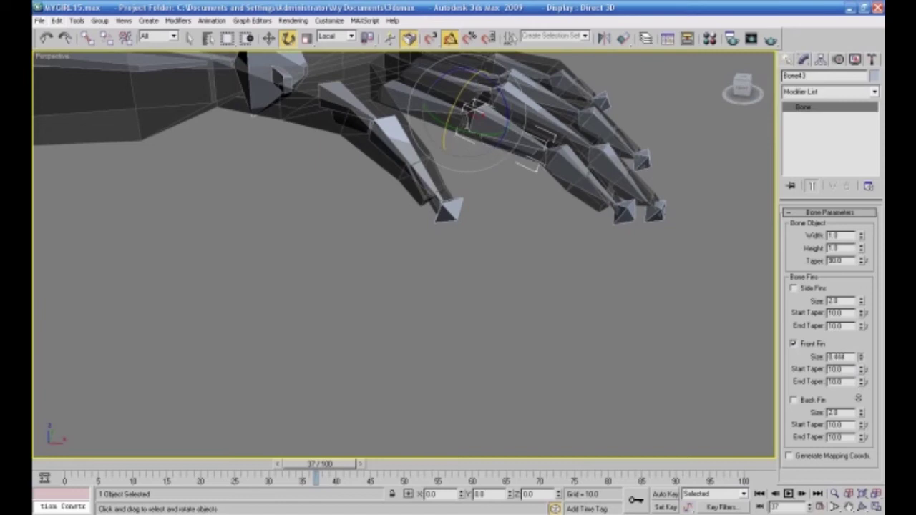
left_click(569, 178)
left_click(794, 345)
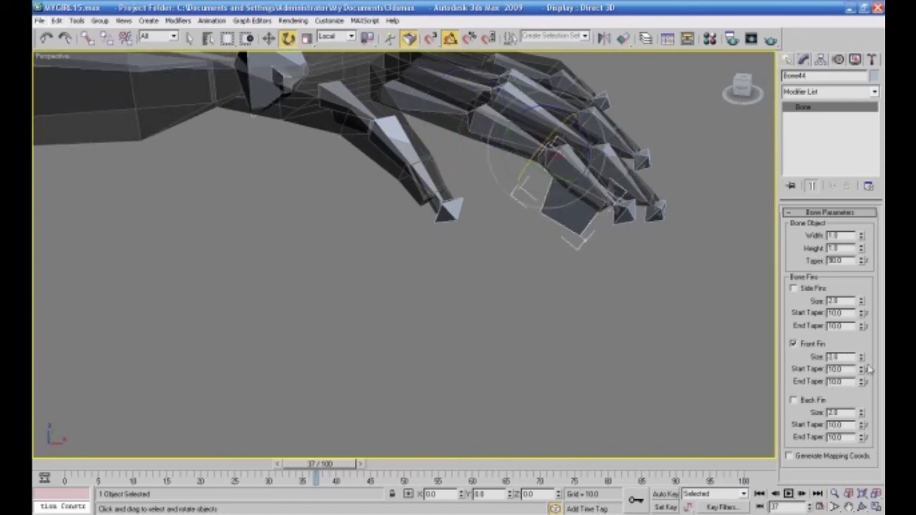
left_click_drag(864, 361, 857, 402)
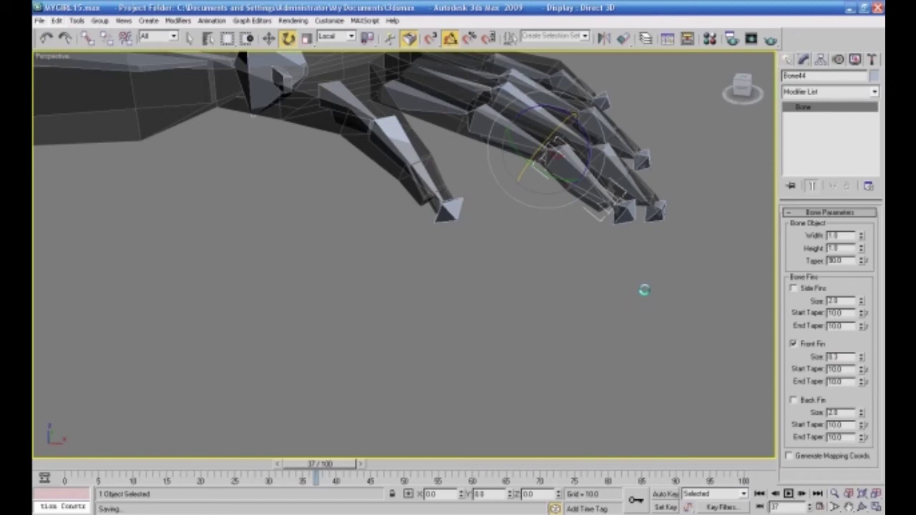
- Add front fins to the middle finger's last and second bones, with the second bone's fin size set to 0.3
key("Page_Down")
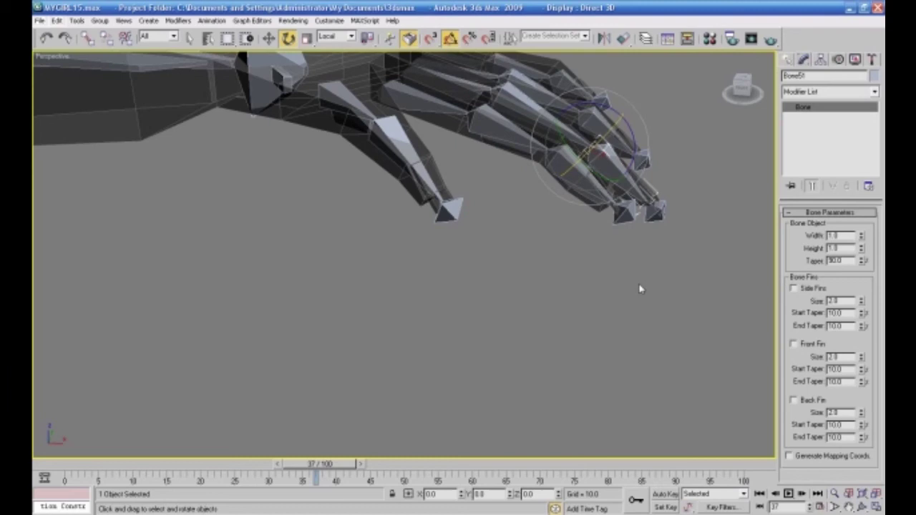
middle_click_drag(673, 311, 646, 322, "alt")
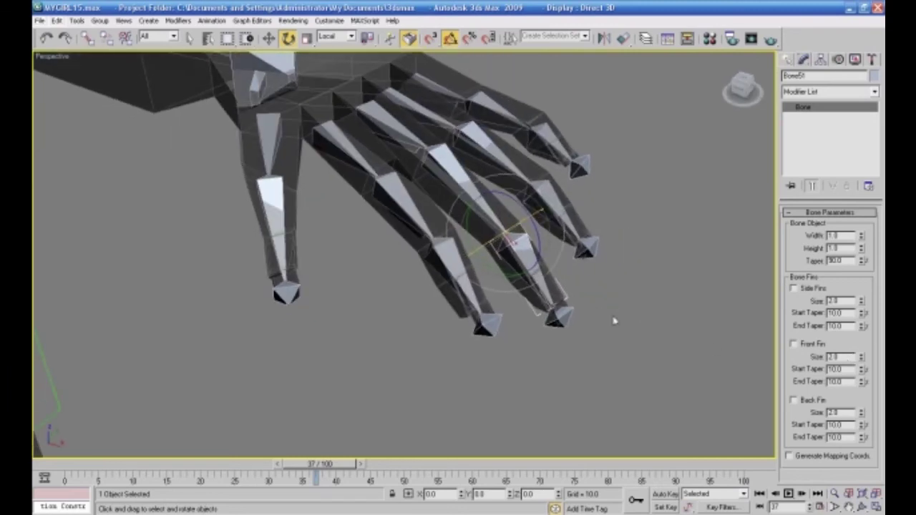
double_click(842, 357)
left_click_drag(842, 355, 806, 351)
type("8")
key("Page_Up")
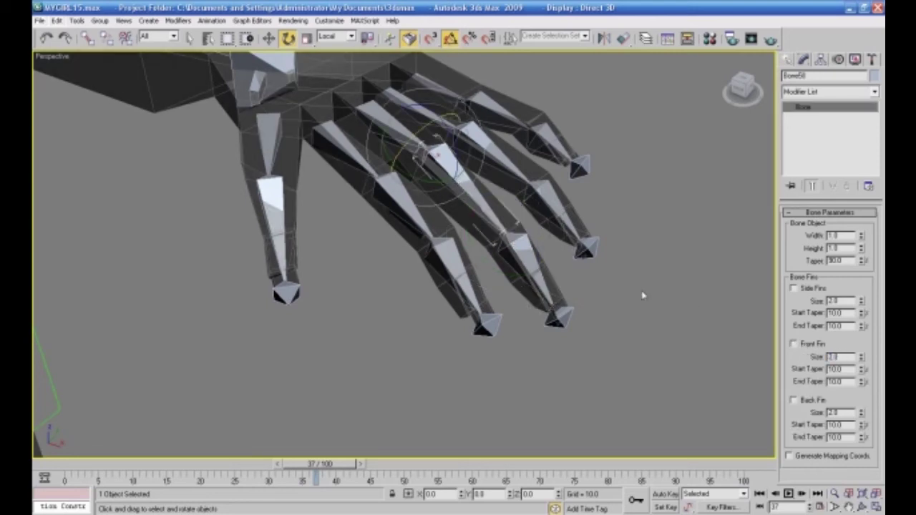
left_click(793, 345)
double_click(837, 357)
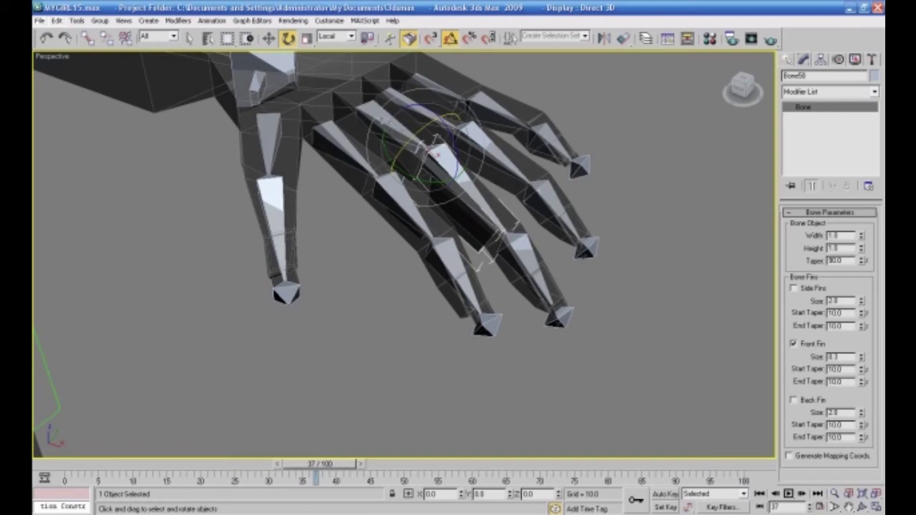
key("Page_Up")
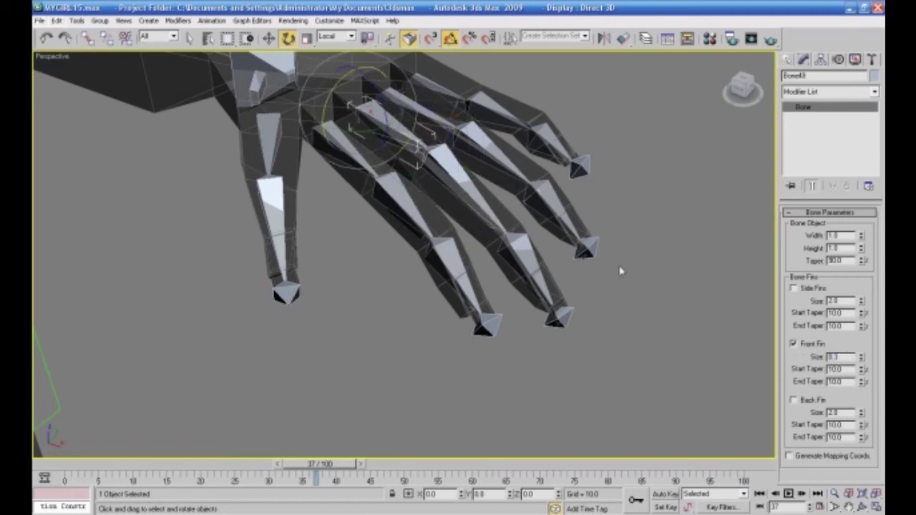
- Turn on front fins for the ring finger's last, second and first bones, each with a size of 0.3
left_click(548, 195)
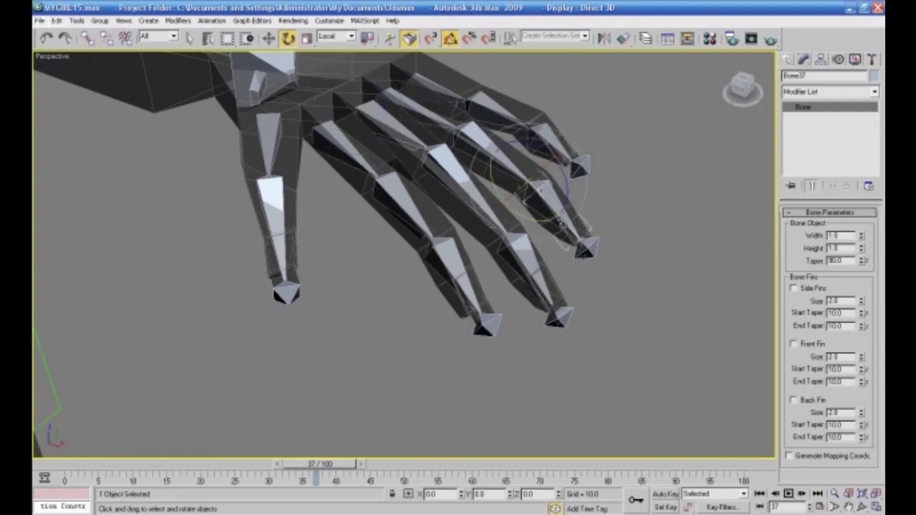
left_click(794, 344)
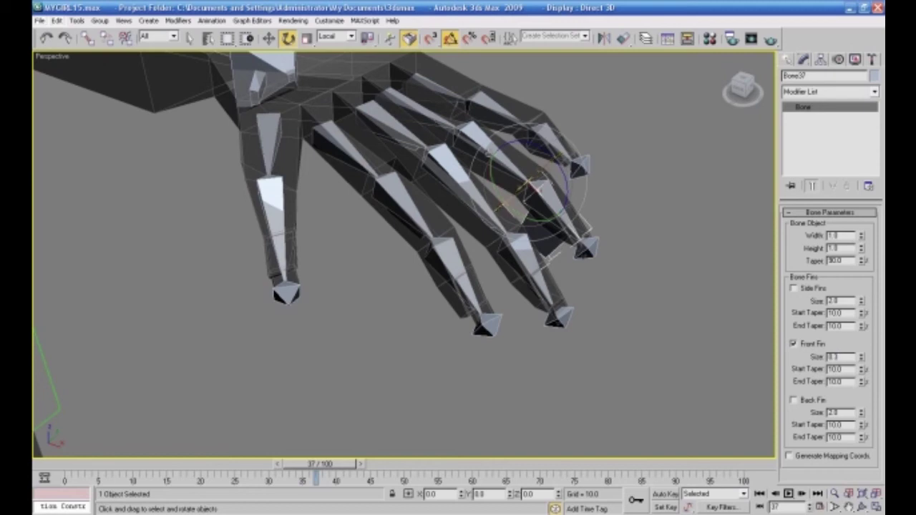
left_click(474, 145)
left_click_drag(851, 358, 776, 345)
type("0")
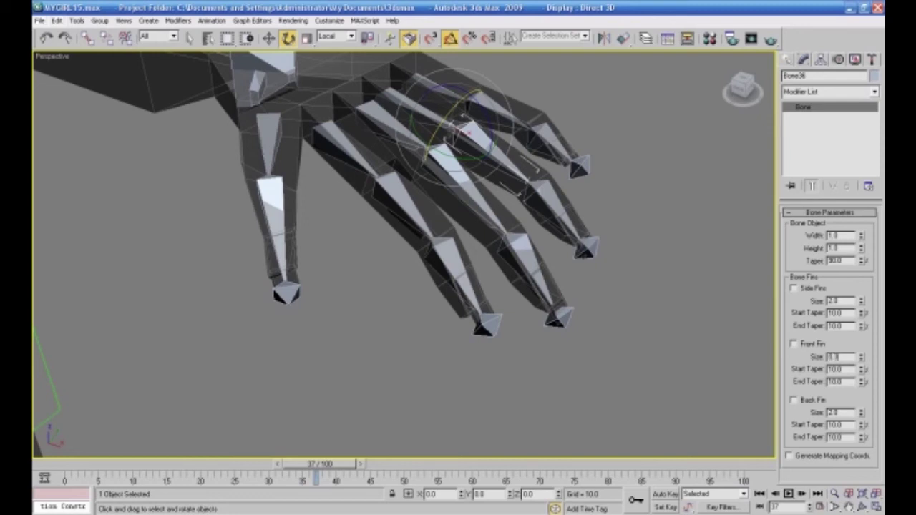
left_click(793, 343)
left_click(399, 95)
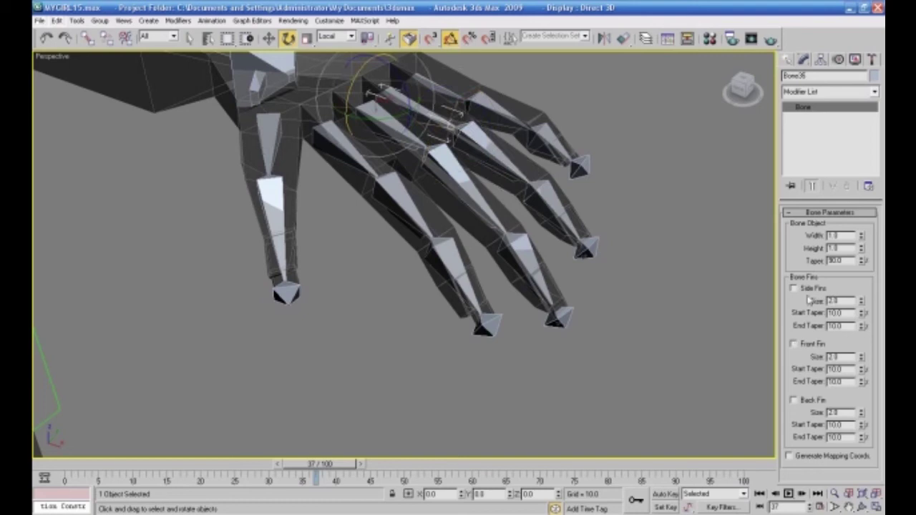
left_click(793, 345)
double_click(850, 358)
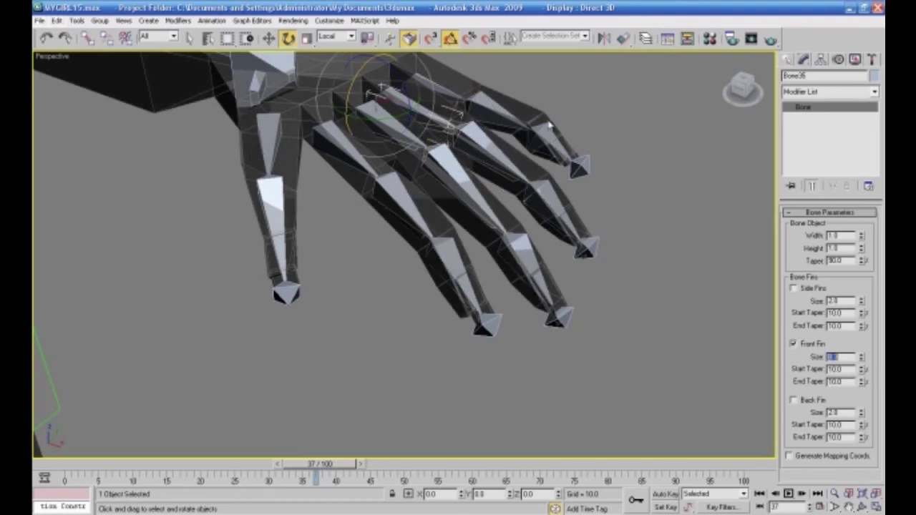
- Resize the front fin of the little finger's first bone and add a front fin of size 0.3 to its second bone
left_click(445, 91)
left_click(445, 89)
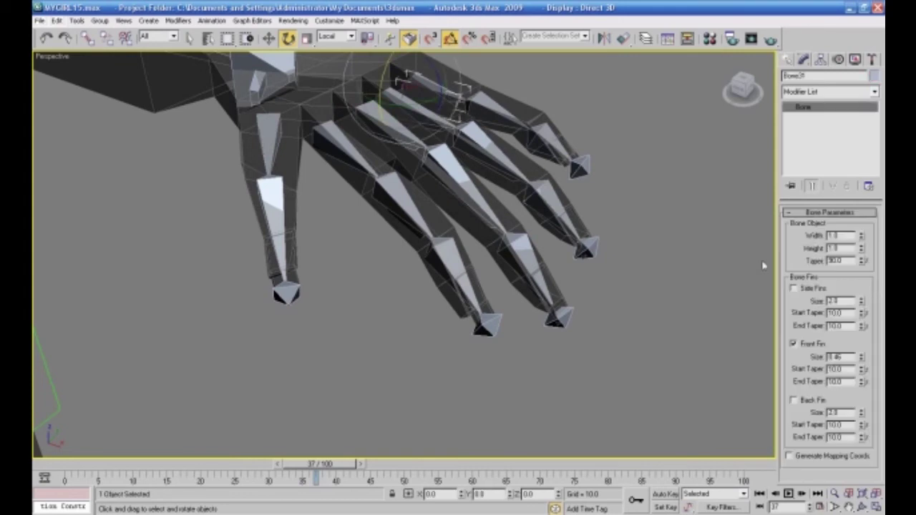
double_click(841, 356)
type("8")
left_click(491, 109)
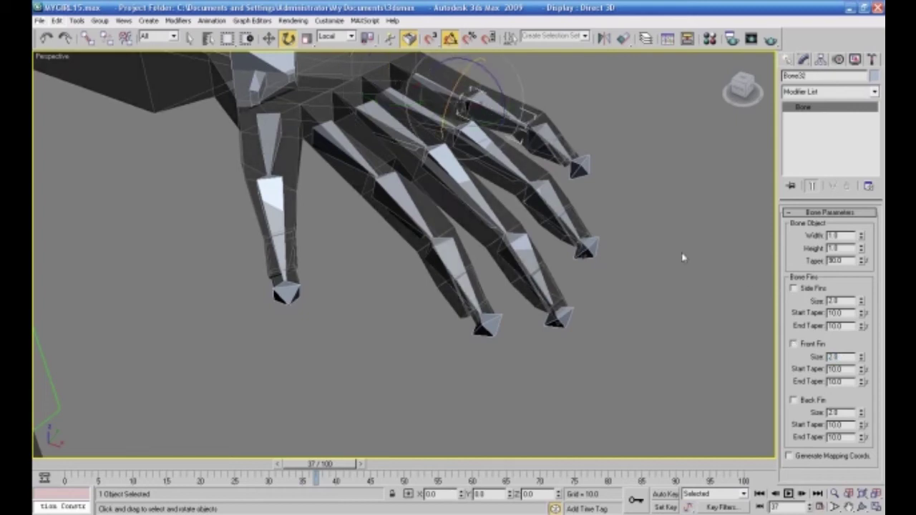
left_click(793, 344)
double_click(850, 356)
type("8")
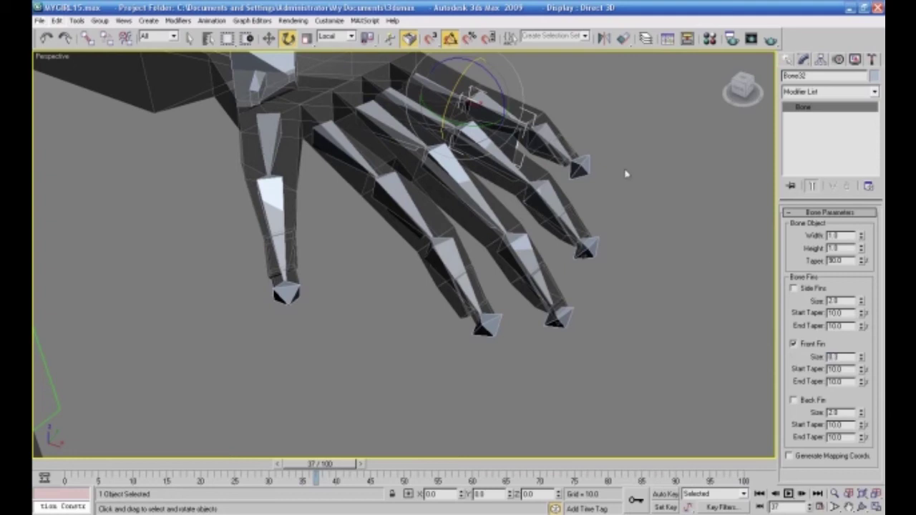
- Turn on the front fin of the little finger's last bone with a size of 0.3
left_click(548, 152)
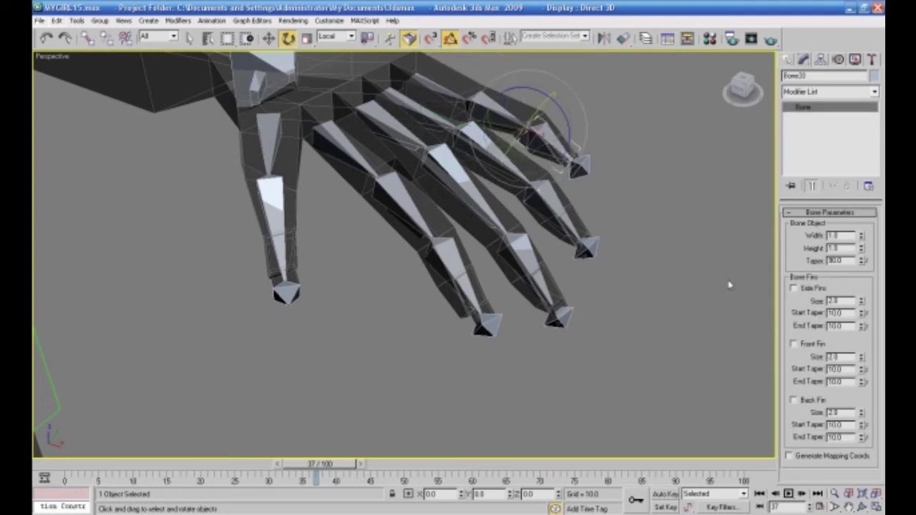
double_click(840, 357)
type("5")
key("Return")
left_click(793, 344)
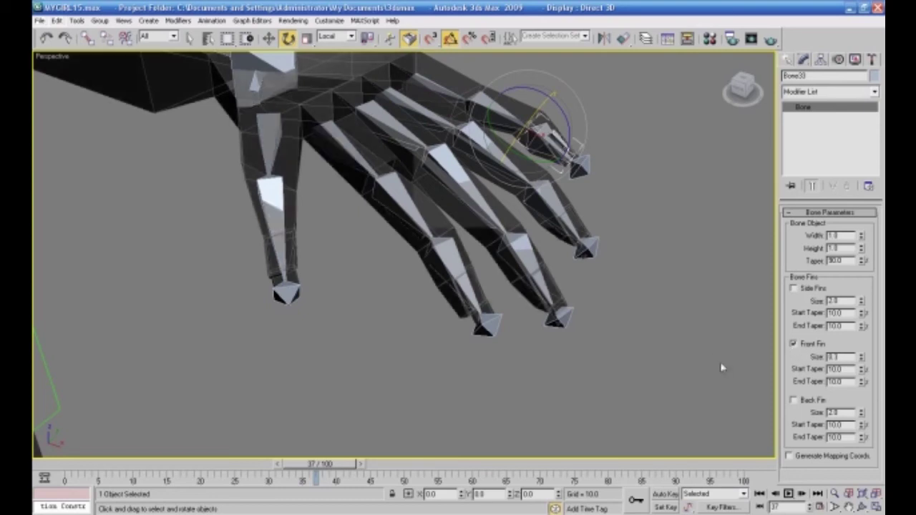
left_click(655, 284)
- Rotate the little finger's last bone -180 degrees about its local X axis with Don't Affect Children enabled
left_click(547, 152)
middle_click_drag(648, 254, 609, 260, "alt")
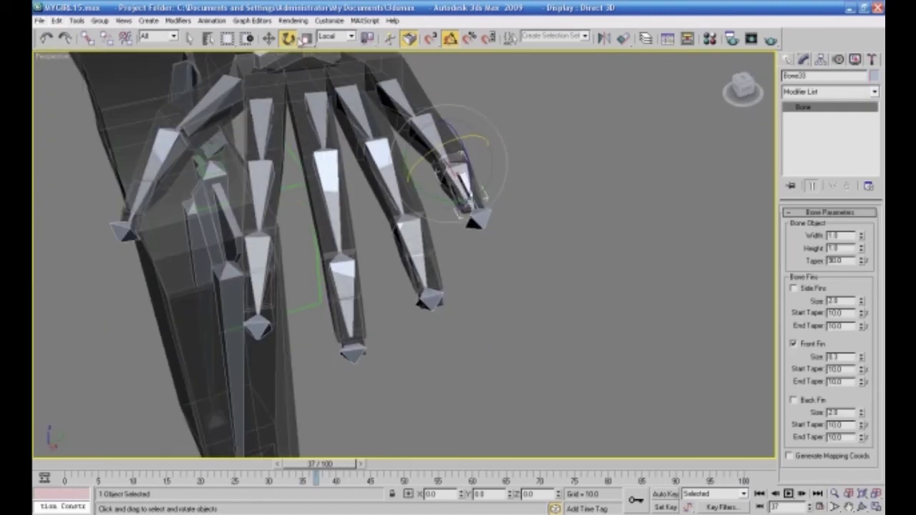
left_click(821, 59)
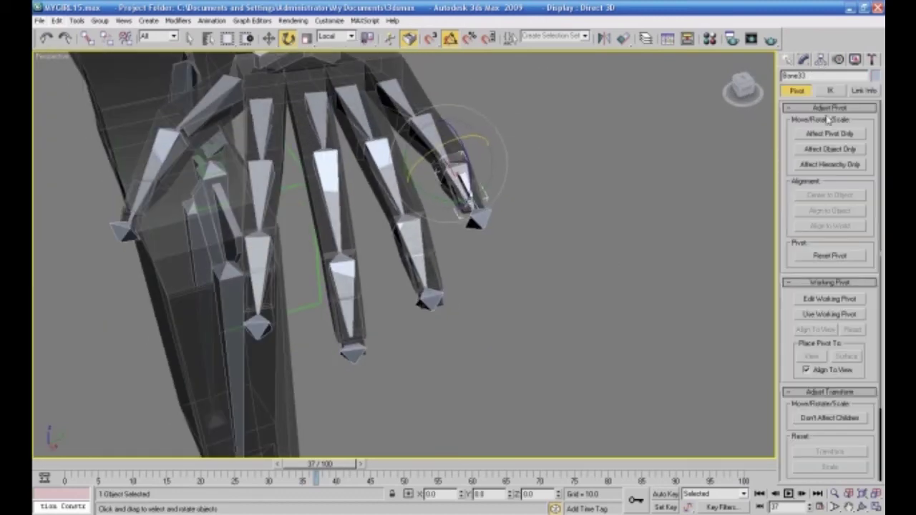
left_click(830, 418)
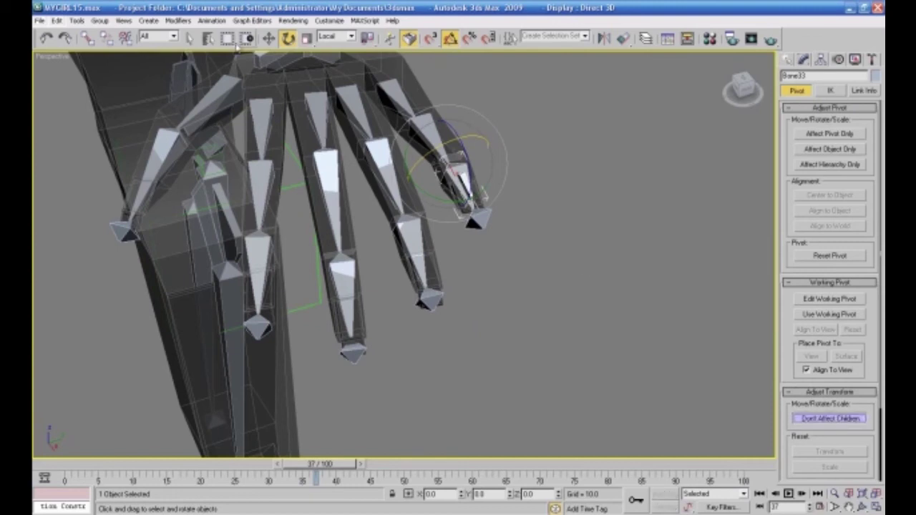
left_click_drag(428, 153, 556, 151)
- Set the front fin size of the thumb's first bone to 0.3
middle_click_drag(221, 292, 280, 294, "alt")
left_click(314, 171)
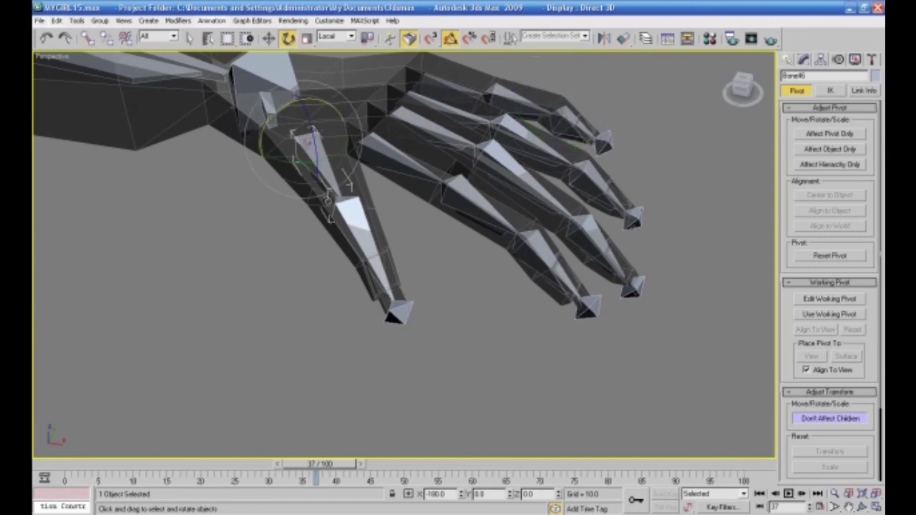
middle_click_drag(313, 171, 355, 312, "alt")
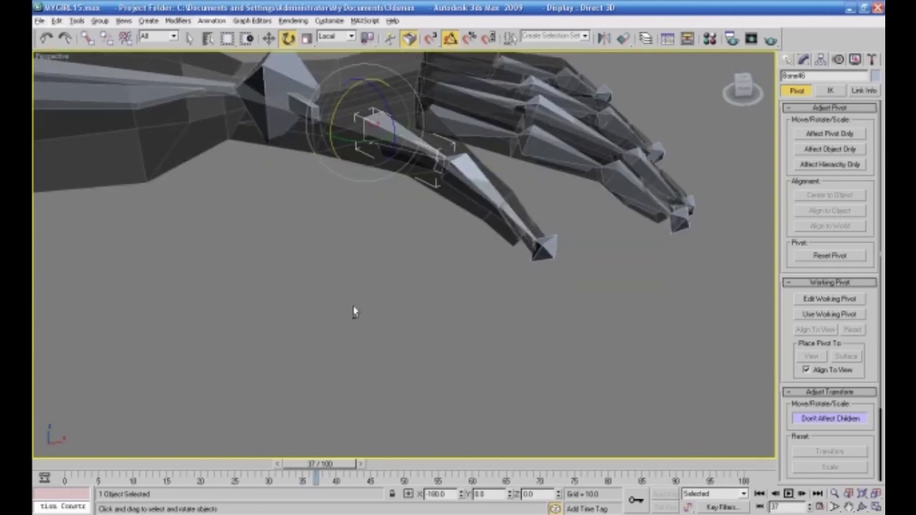
left_click(805, 60)
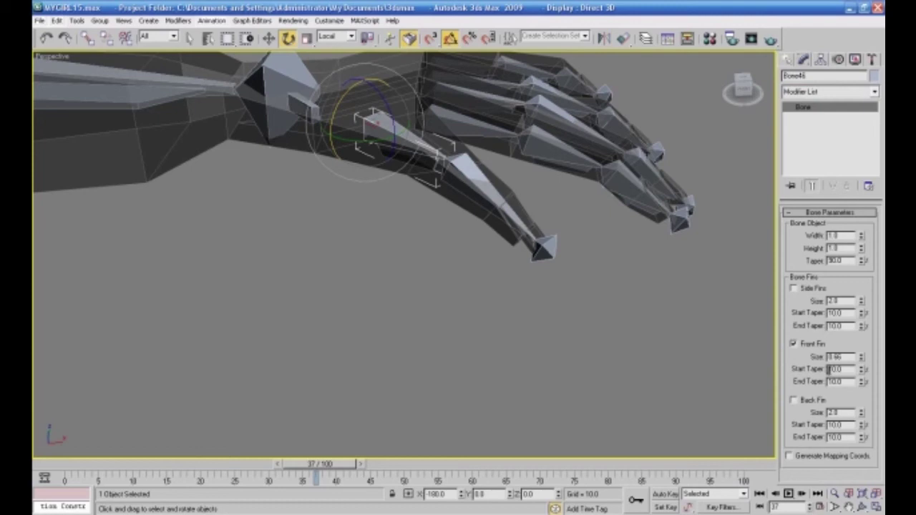
left_click_drag(851, 357, 803, 350)
type("0.3")
key("Return")
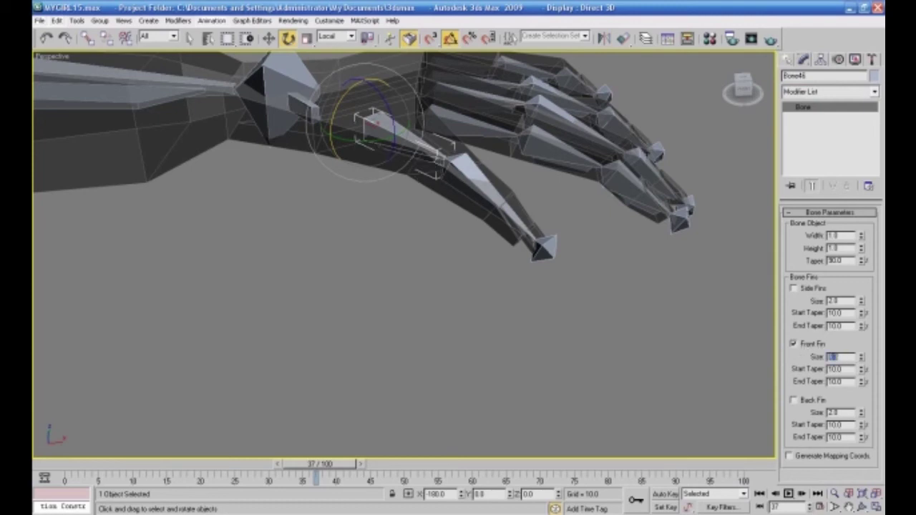
- Add a front fin of size 0.3 to the thumb's second bone and clear the selection
left_click(462, 174)
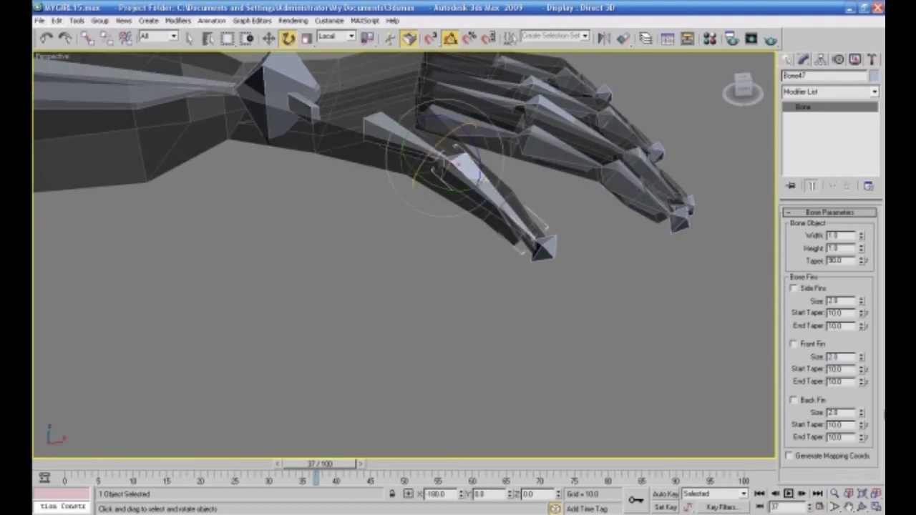
left_click_drag(850, 356, 817, 361)
type("0.3")
left_click(794, 344)
left_click(671, 339)
- Link the first bones of all five fingers to the hand bone at the wrist and clear the selection
middle_click_drag(670, 339, 668, 393, "alt")
scroll(638, 386, "down", 3)
middle_click_drag(536, 348, 528, 359, "alt")
left_click_drag(370, 152, 433, 309)
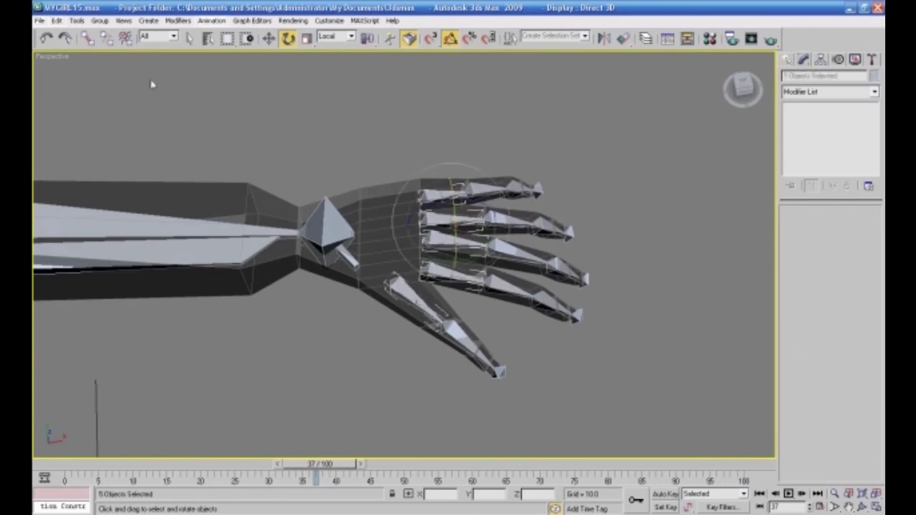
left_click(86, 38)
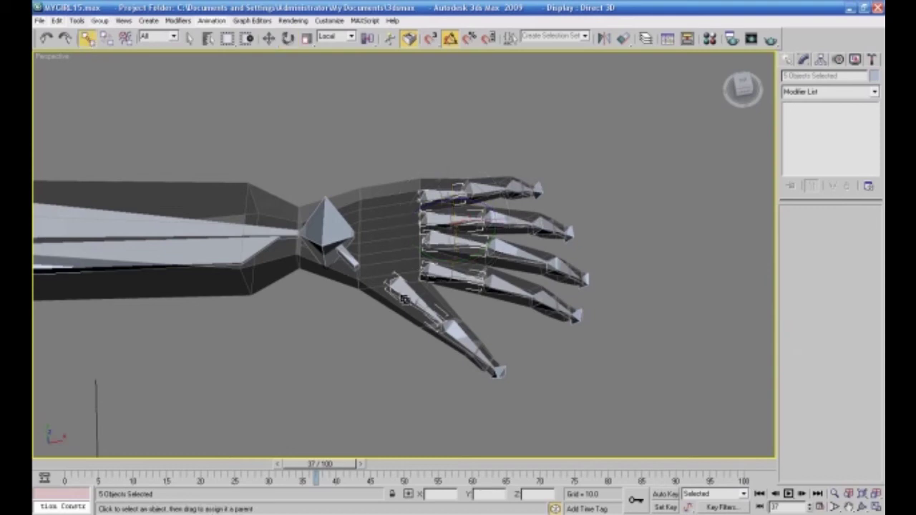
left_click_drag(353, 262, 330, 235)
left_click(308, 146)
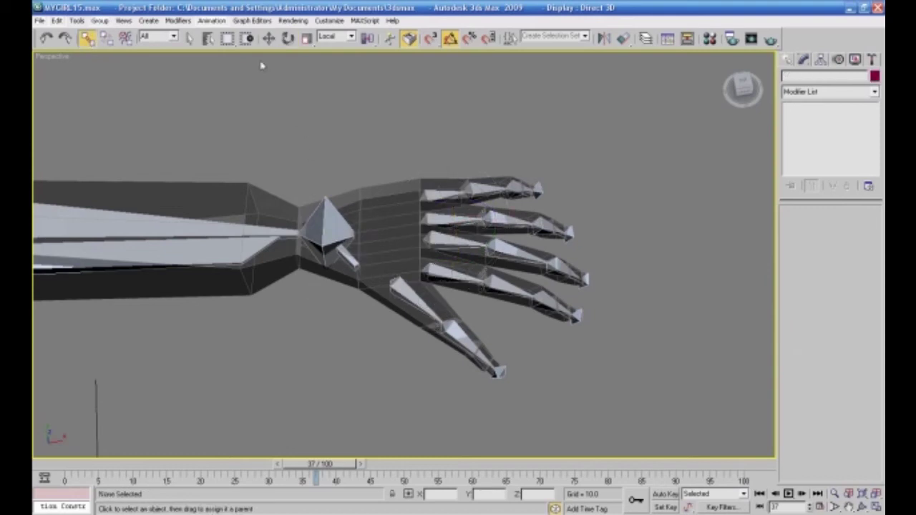
- Test the finger links by rotating the hand bone, and cancel the rotation
left_click(288, 38)
left_click(325, 221)
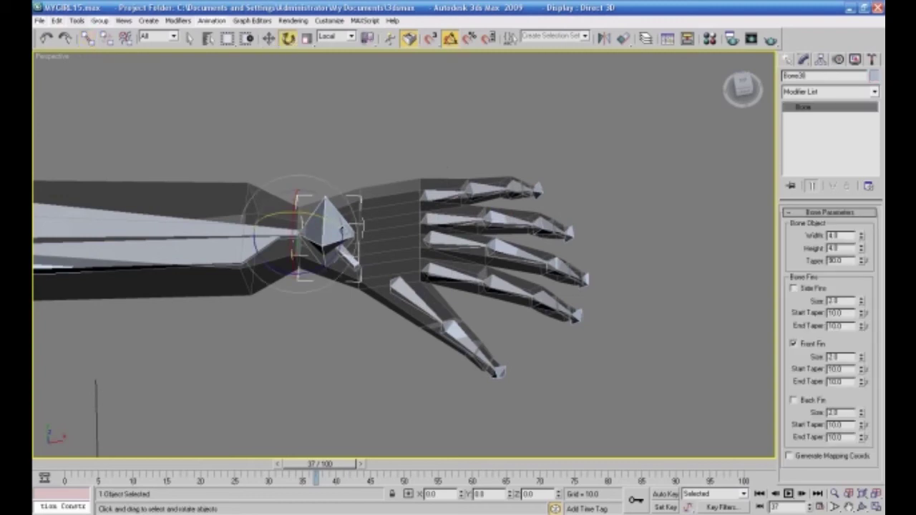
mouse_move(330, 221)
left_mouse_down()
mouse_move(326, 204)
mouse_move(328, 225)
mouse_move(321, 206)
mouse_move(315, 219)
left_mouse_up()
right_click(316, 219)
left_click(340, 279)
- Show the Front view maximized around the chest and the rigged arm
middle_click_drag(343, 258, 366, 276)
scroll(396, 274, "down", 3)
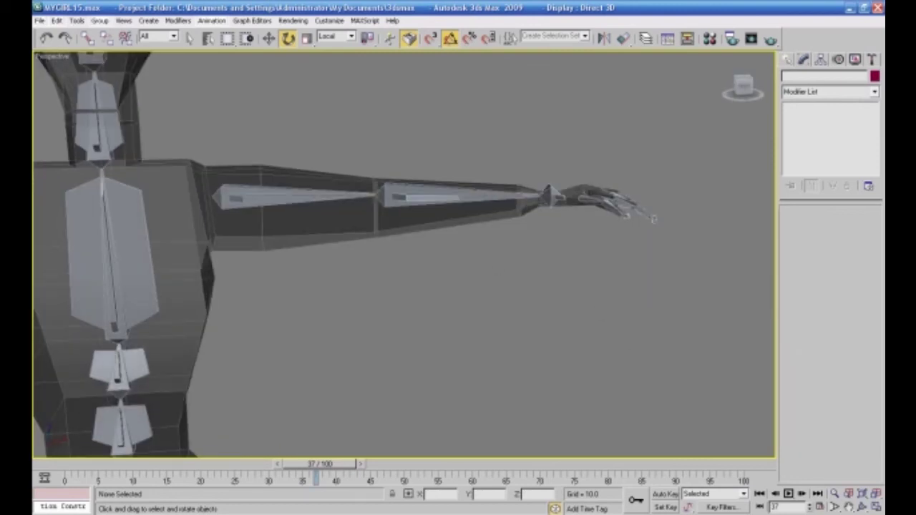
key("alt+w")
left_click(605, 220)
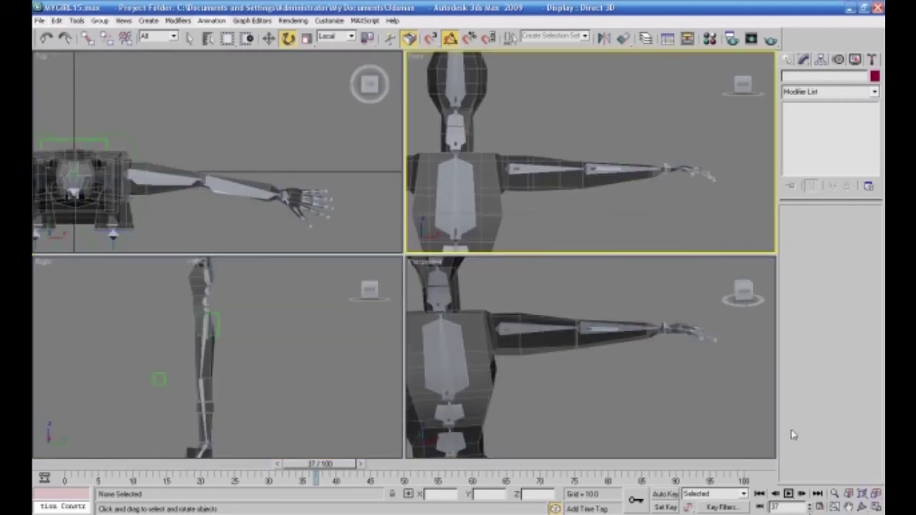
left_click(876, 507)
middle_click_drag(437, 329, 571, 306)
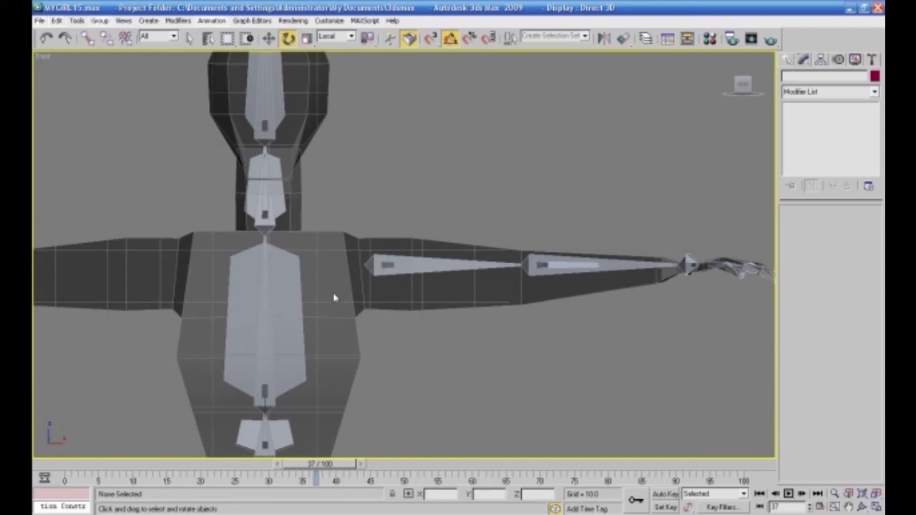
left_click(789, 60)
left_click(806, 134)
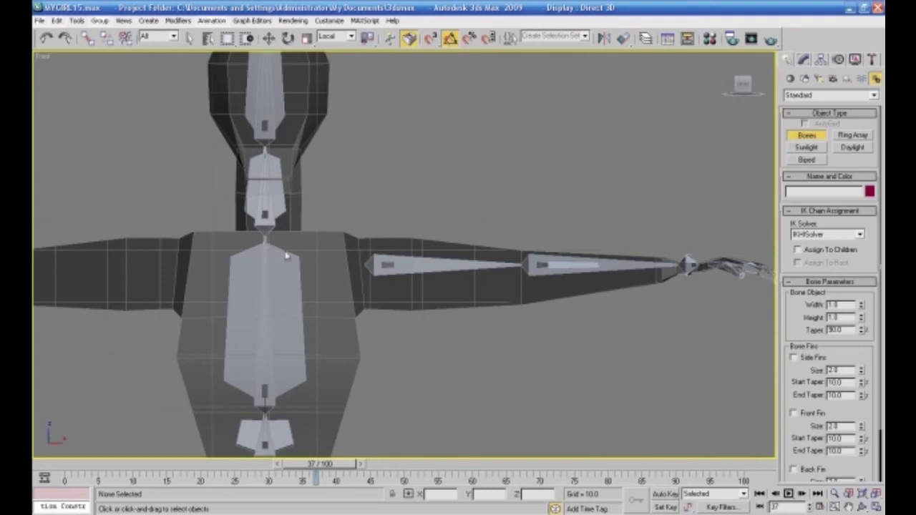
key("e")
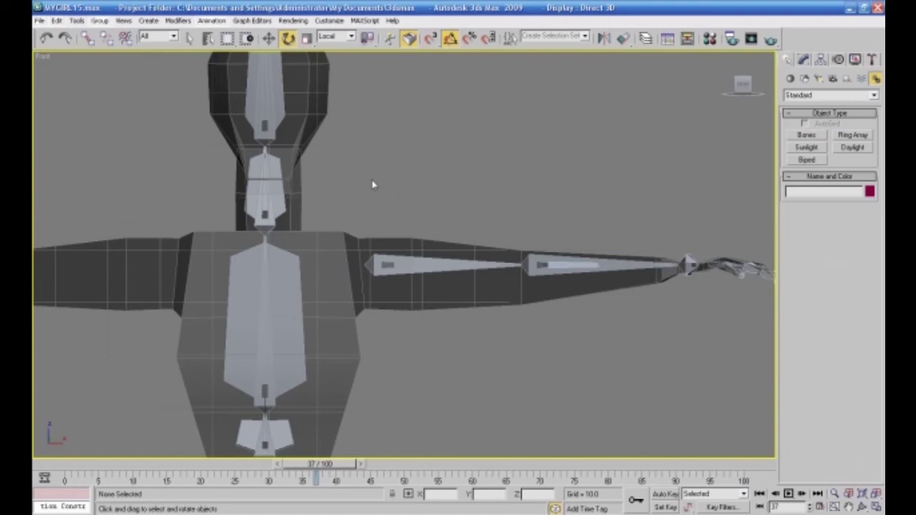
- Extend the upper arm bone's base about 2.6 units towards the shoulder in Bone Edit Mode, and close Bone Tools
left_click(387, 263)
left_click(270, 39)
left_click(213, 20)
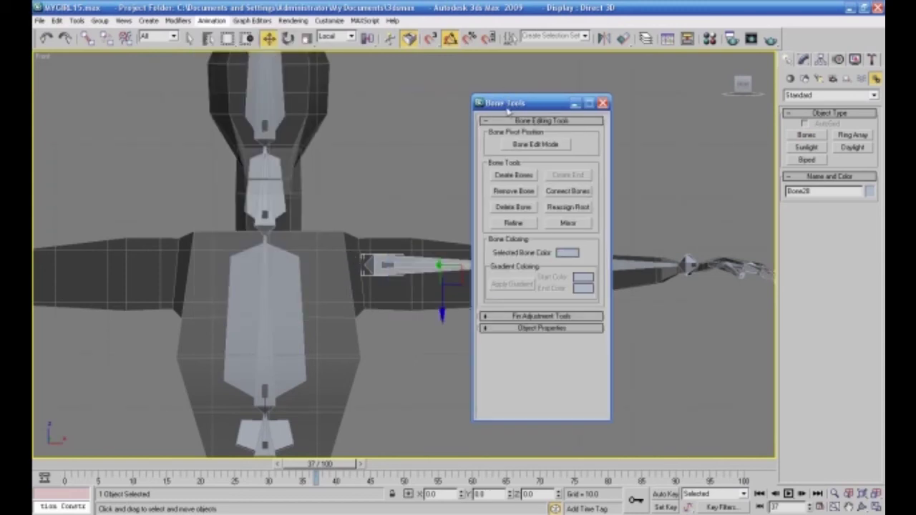
left_click_drag(508, 107, 628, 104)
left_click(653, 141)
left_click_drag(492, 264, 481, 265)
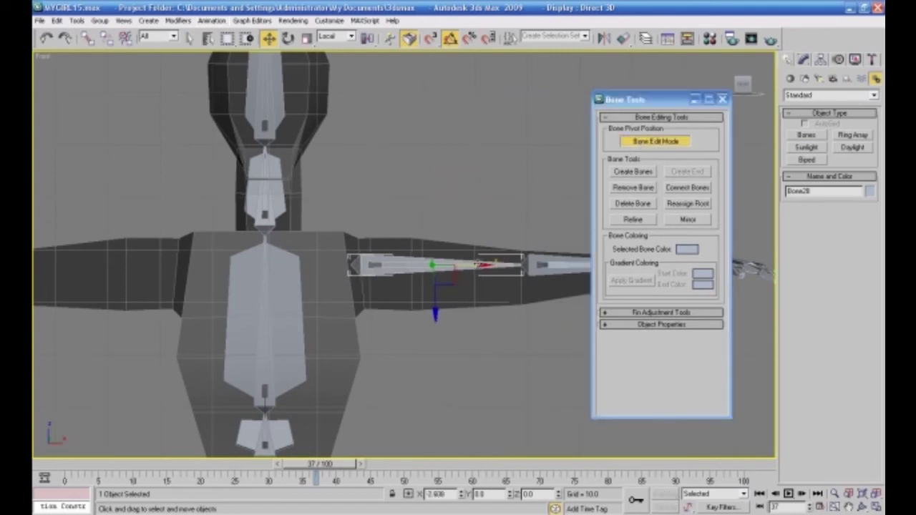
left_click(654, 142)
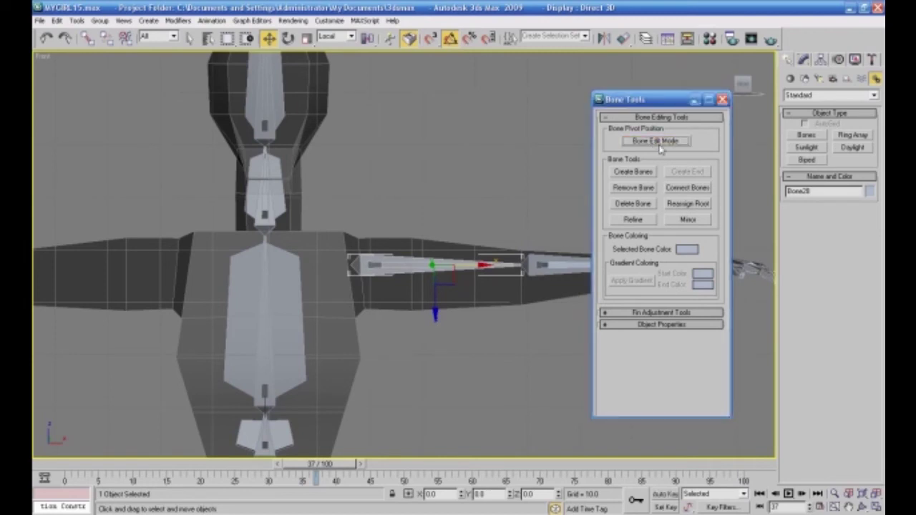
left_click(722, 100)
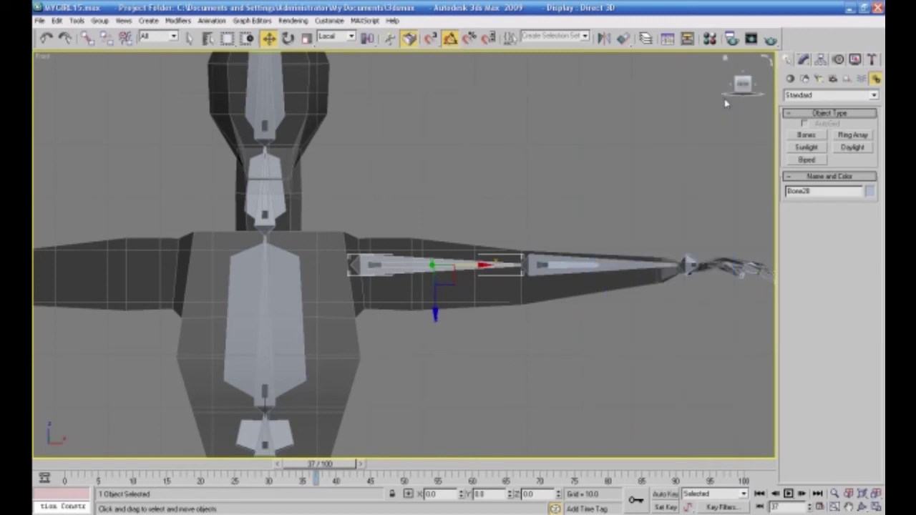
- Set the width and height for new bones to 4
left_click(807, 136)
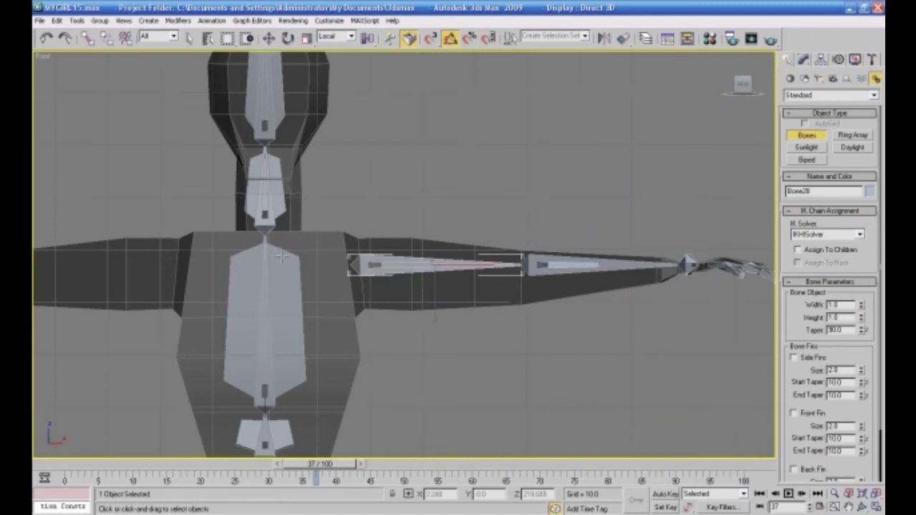
left_click(285, 254)
right_click(347, 282)
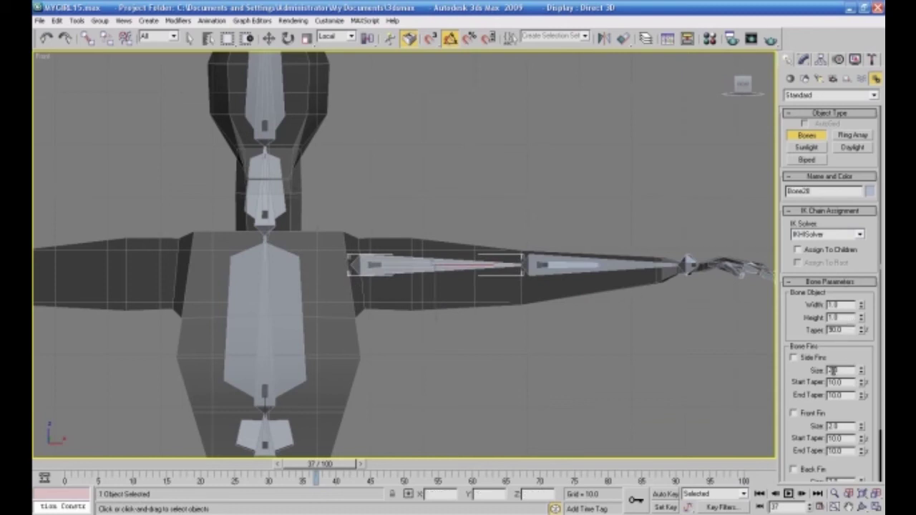
left_click_drag(838, 305, 790, 304)
type("4")
key("Tab")
type("4")
left_click(843, 307)
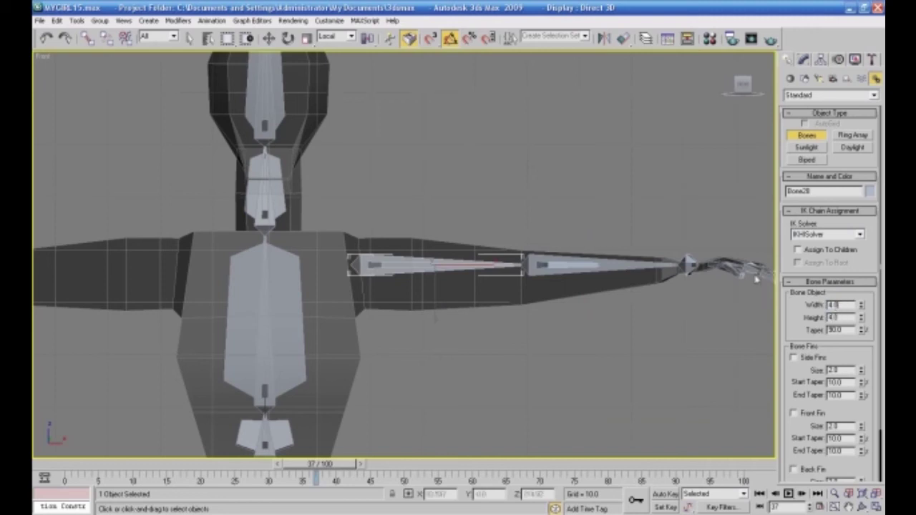
- Draw a clavicle bone from the upper chest to the base of the upper arm bone and delete its end nub
left_click(282, 250)
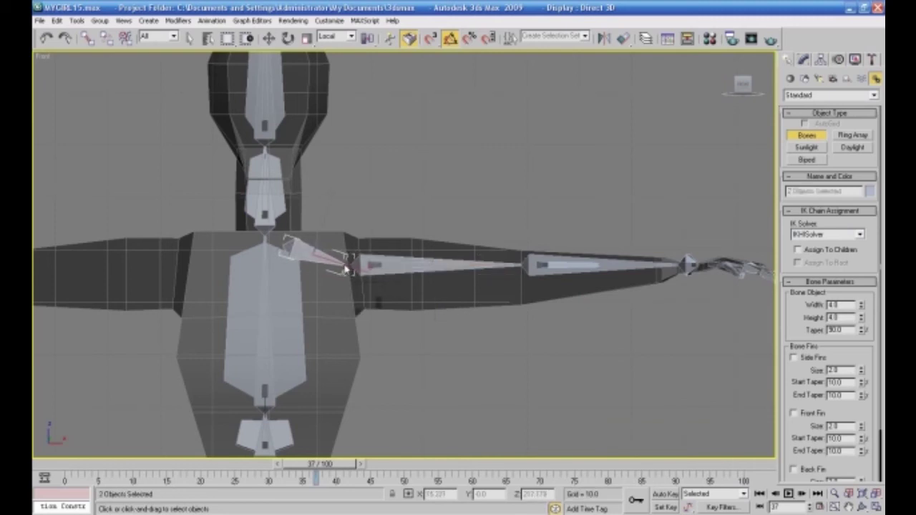
left_click(346, 268)
right_click(354, 286)
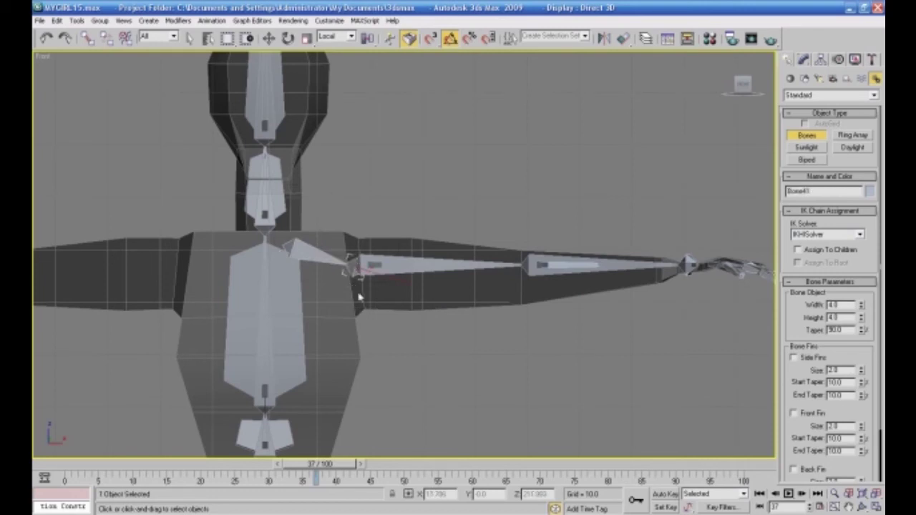
right_click(380, 186)
right_click(380, 189)
left_click(379, 189)
left_click(352, 271)
key("Delete")
- Link the clavicle bone to the chest bone as its parent, working in the four-viewport layout
left_click(339, 262)
left_click(385, 270)
left_click(334, 264)
left_click(876, 506)
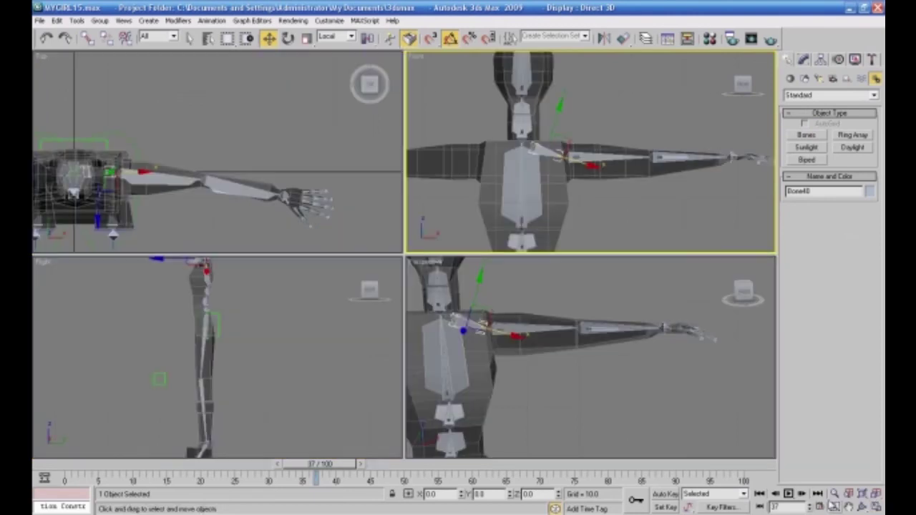
right_click(603, 445)
mouse_move(603, 446)
middle_mouse_down("alt")
mouse_move(496, 438)
mouse_move(454, 452)
mouse_move(388, 445)
mouse_move(379, 461)
mouse_move(387, 470)
mouse_move(425, 436)
mouse_move(548, 446)
mouse_move(620, 437)
middle_mouse_up("alt")
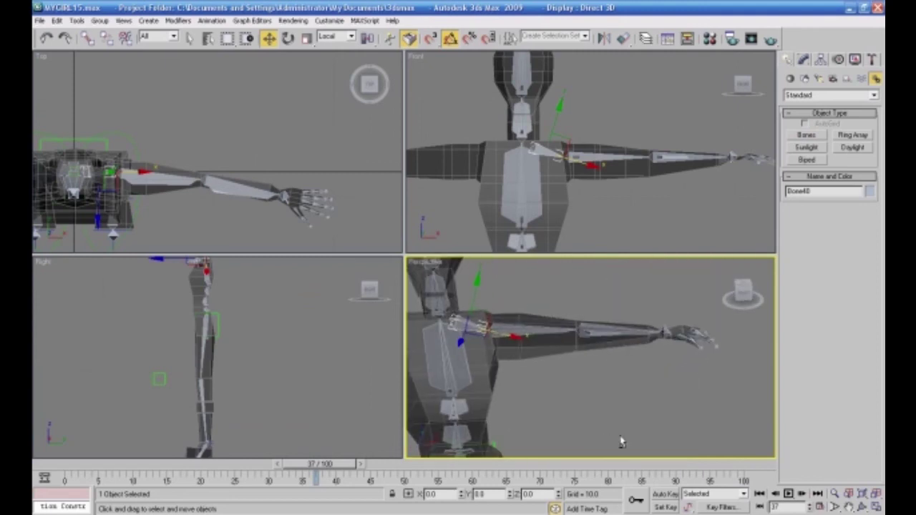
scroll(587, 242, "up", 2)
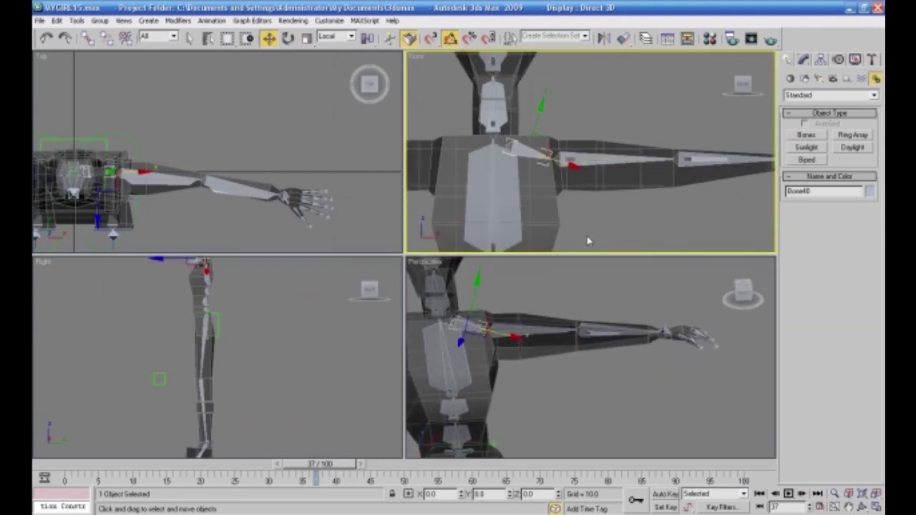
left_click(87, 38)
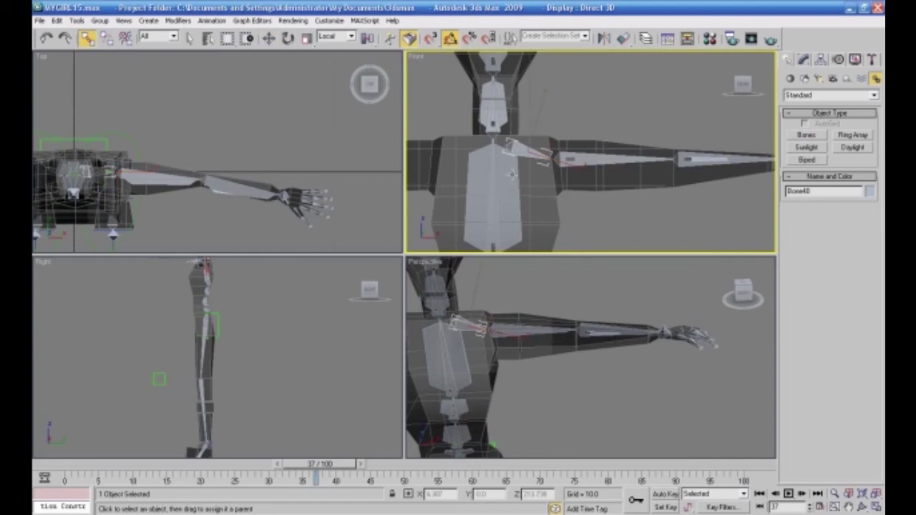
left_click_drag(594, 160, 507, 194)
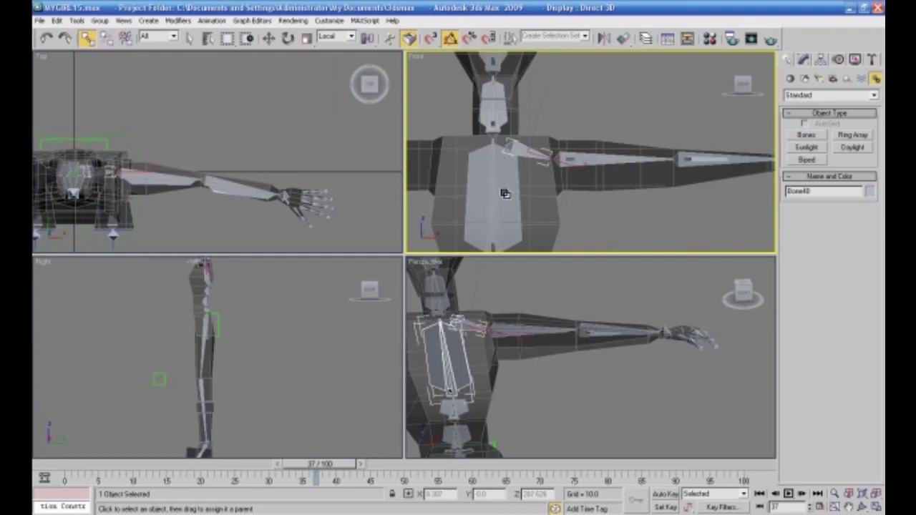
right_click(593, 115)
left_click(268, 37)
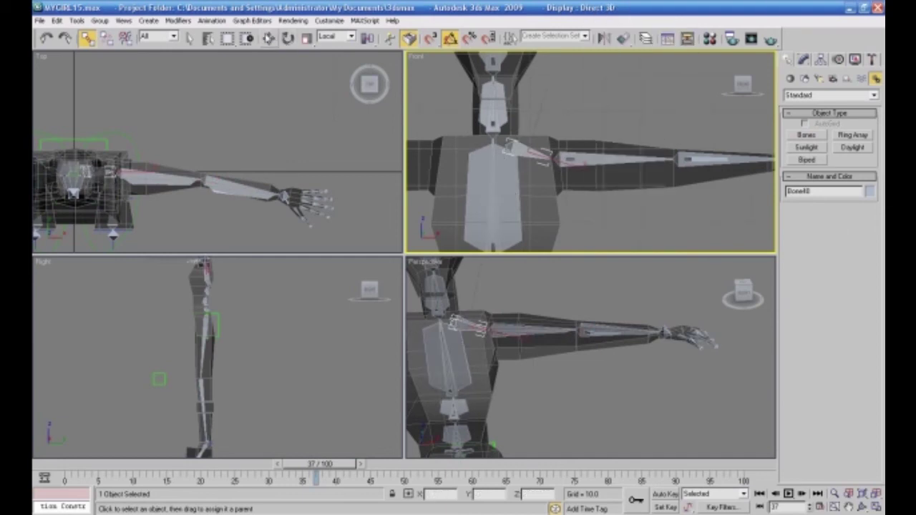
- Hide all geometry so only the bones and helpers remain, and maximize the Perspective view on the arm
left_click(855, 59)
left_click(791, 173)
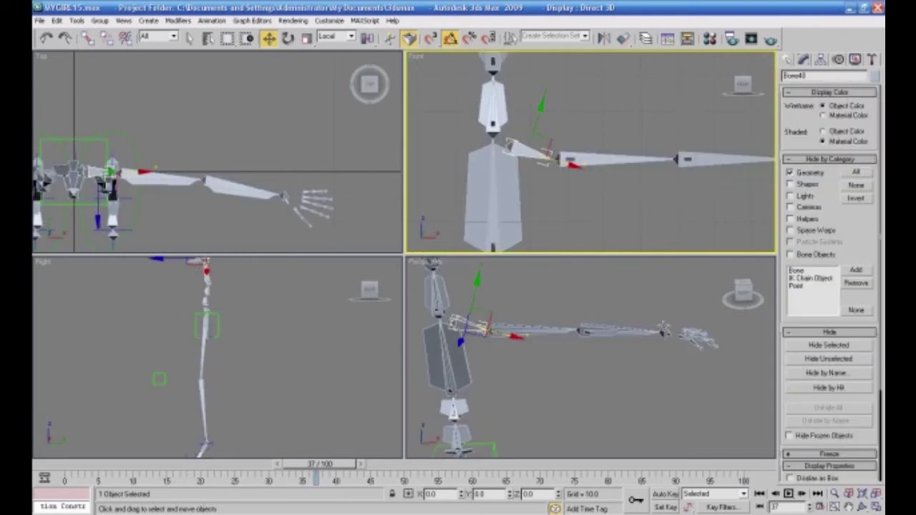
right_click(640, 401)
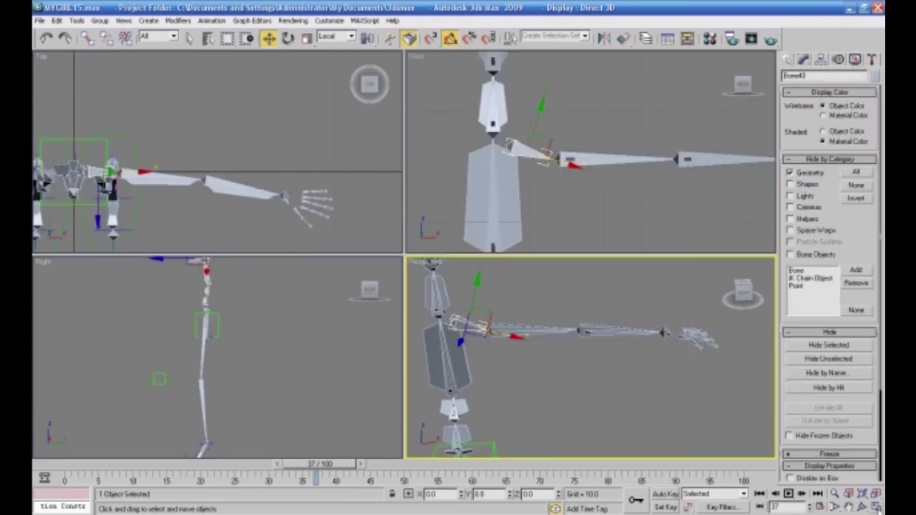
left_click(877, 507)
mouse_move(658, 376)
middle_mouse_down("alt")
mouse_move(654, 365)
mouse_move(662, 436)
mouse_move(673, 383)
mouse_move(662, 377)
middle_mouse_up("alt")
left_click(662, 377)
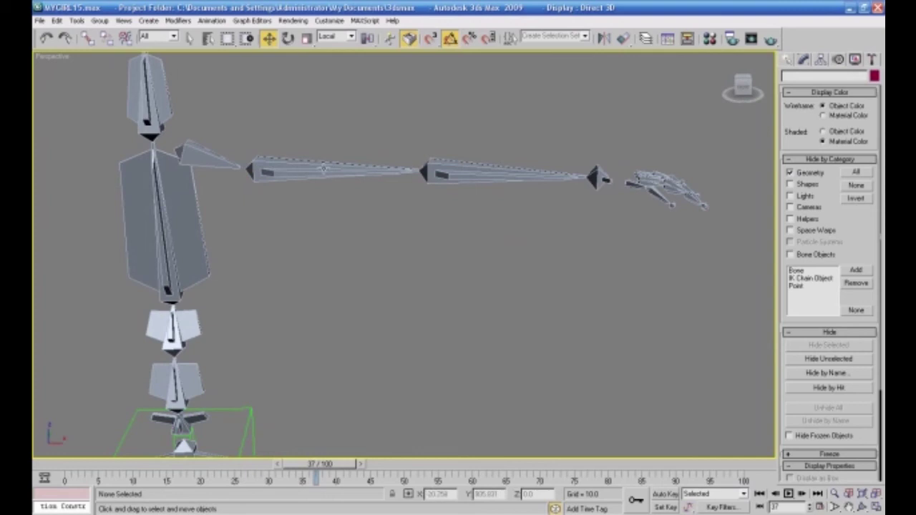
- Apply an HI IK solver from the upper arm bone to the small wrist bone
left_click(325, 170)
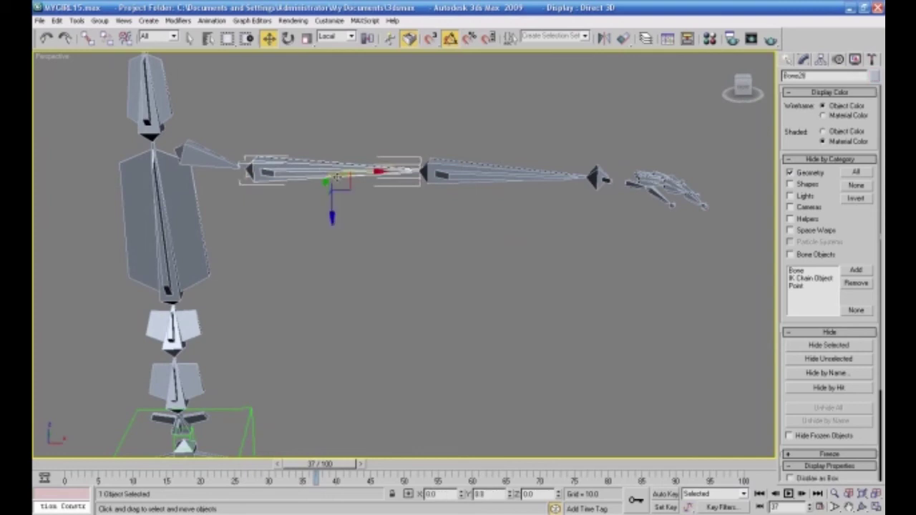
left_click(211, 20)
mouse_move(222, 33)
left_click(333, 33)
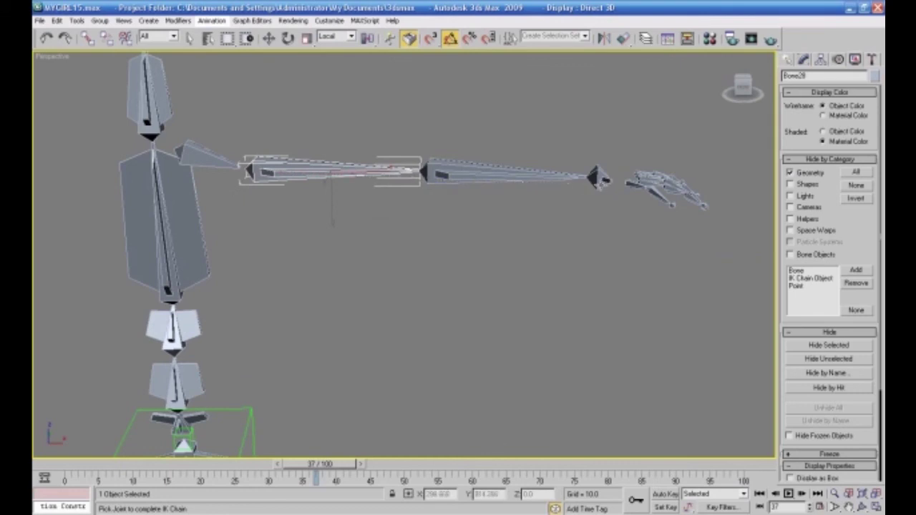
left_click(602, 180)
middle_click_drag(613, 243, 606, 293, "alt")
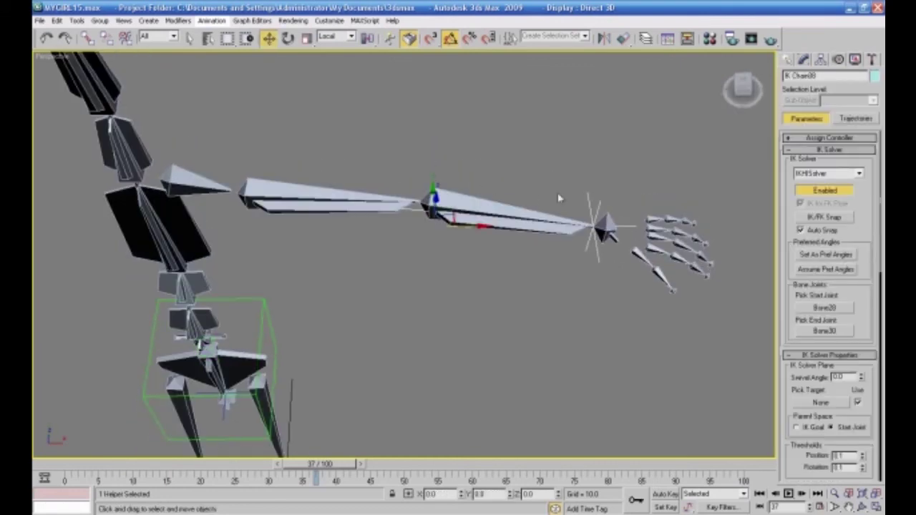
- Split the forearm bone near its middle with Refine in the Top view, and close Bone Tools
left_click(876, 507)
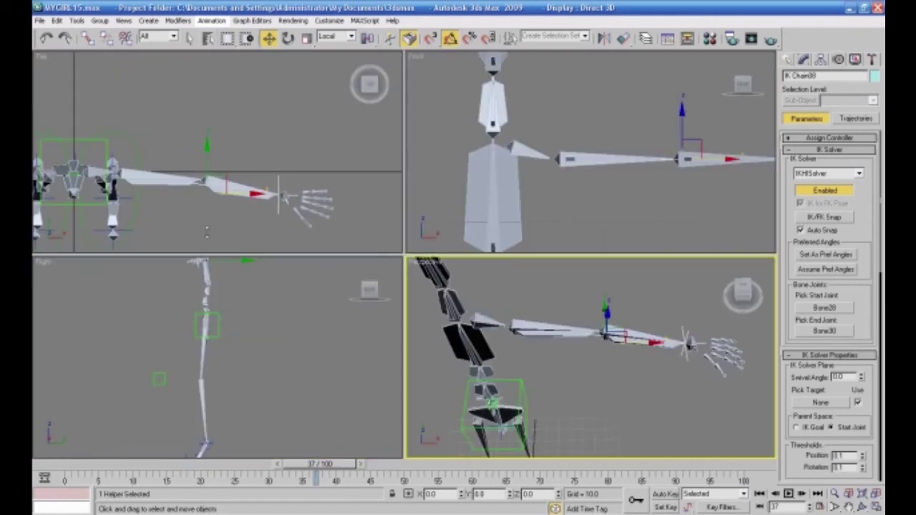
left_click(222, 22)
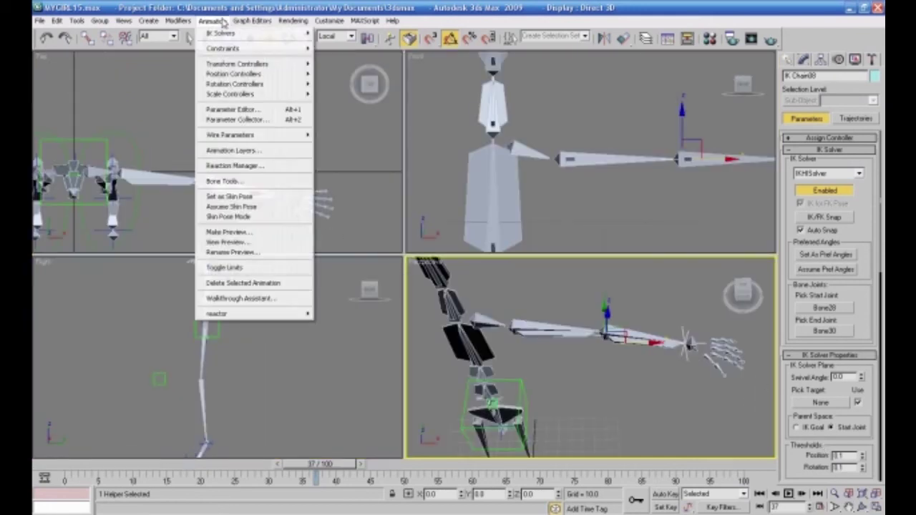
left_click(222, 181)
left_click_drag(447, 105, 608, 108)
left_click(592, 226)
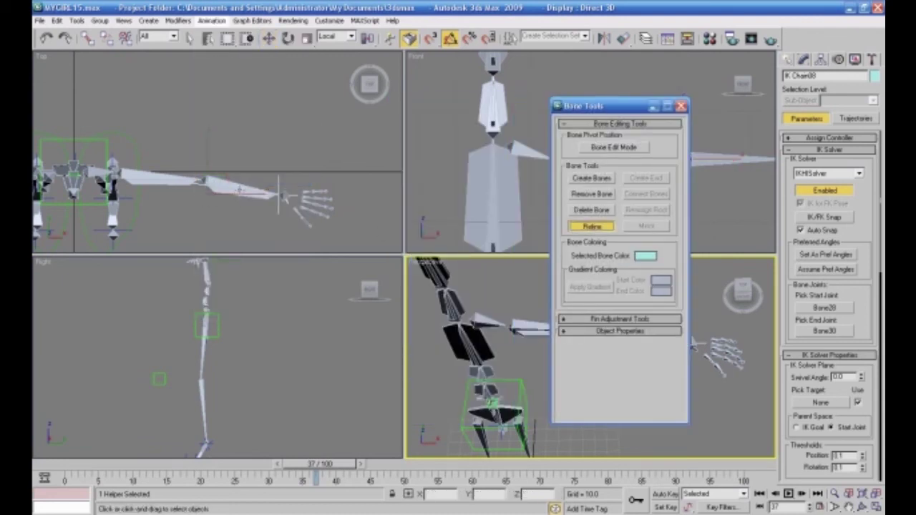
left_click(239, 189)
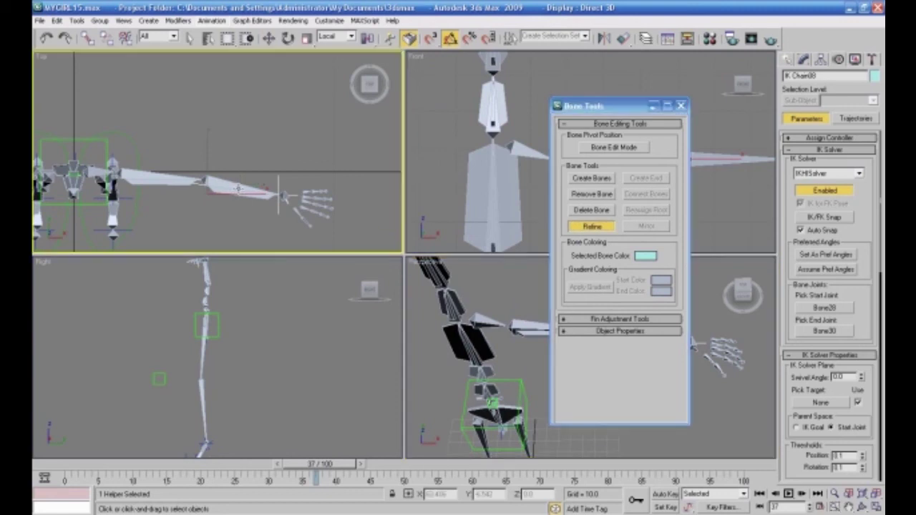
left_click(681, 105)
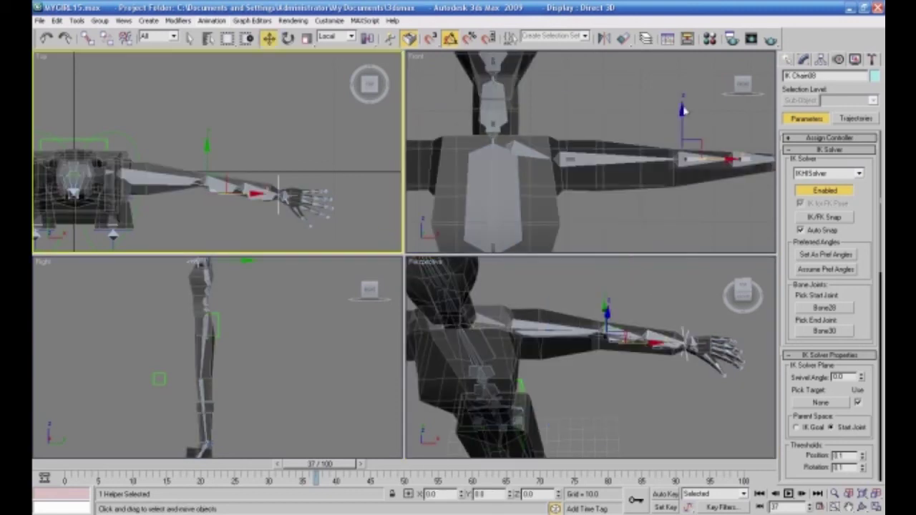
- Hide the geometry again and show the Perspective view maximized around the refined arm
left_click(856, 60)
left_click(790, 172)
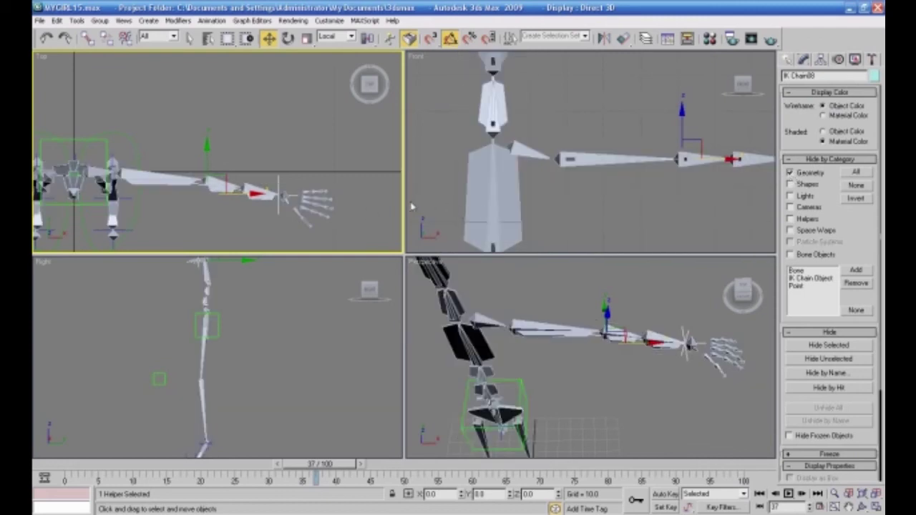
right_click(488, 290)
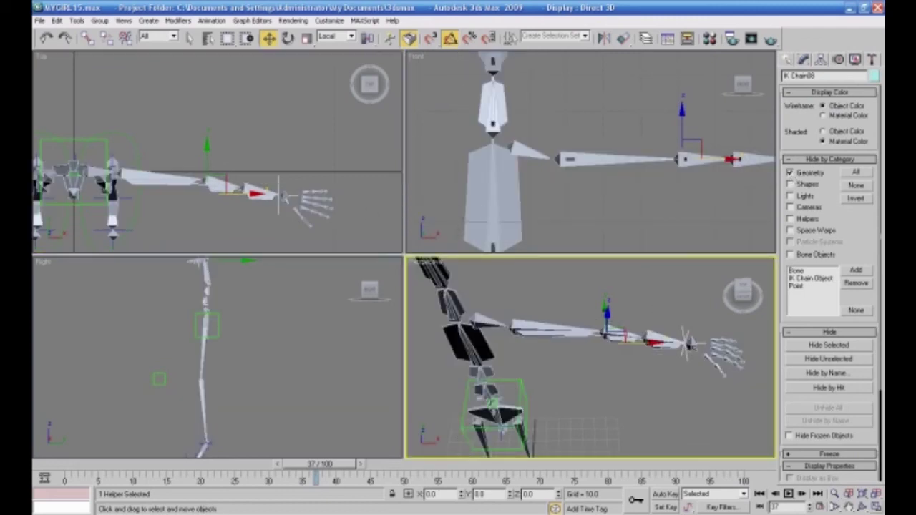
left_click(874, 508)
middle_click_drag(667, 388, 634, 409, "alt")
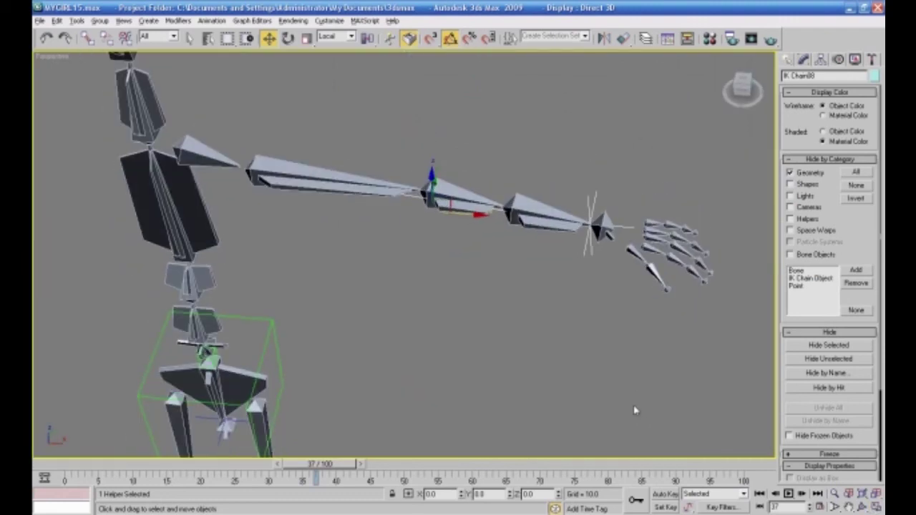
- Move the wrist IK goal towards the body to test how the arm bends, and undo the move
left_click(562, 281)
left_click(583, 250)
middle_click_drag(545, 328, 558, 360, "alt")
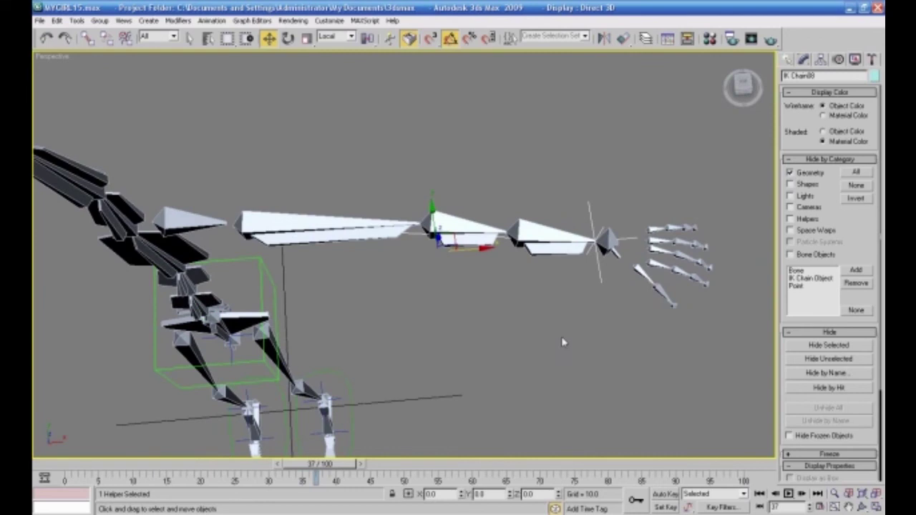
left_click(593, 315)
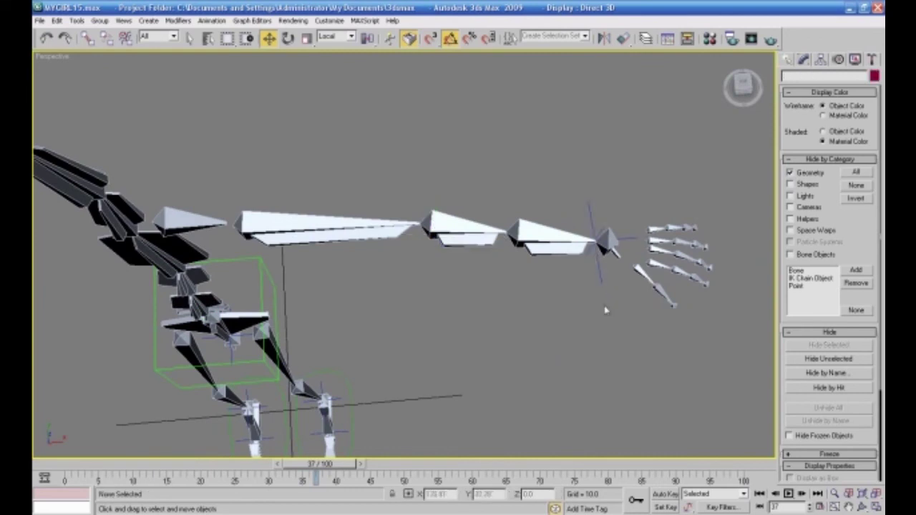
left_click(596, 275)
left_click_drag(486, 257, 341, 250)
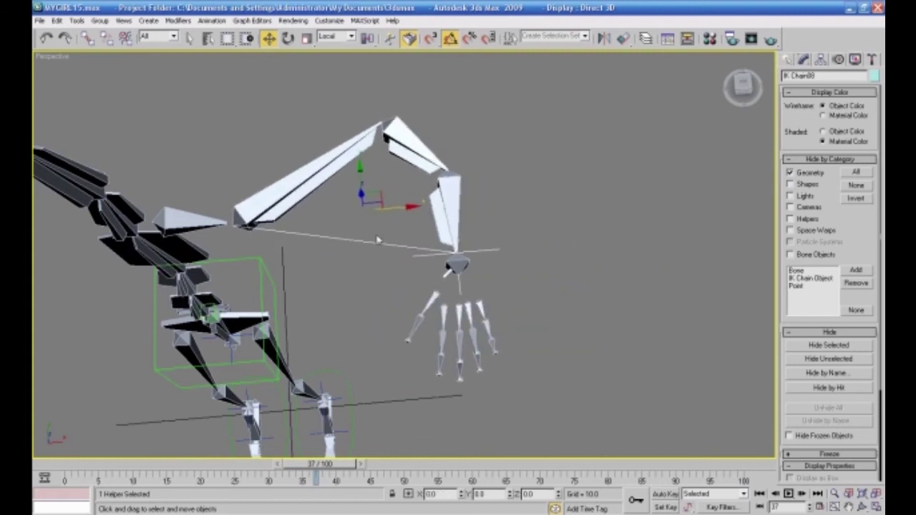
key("ctrl+z")
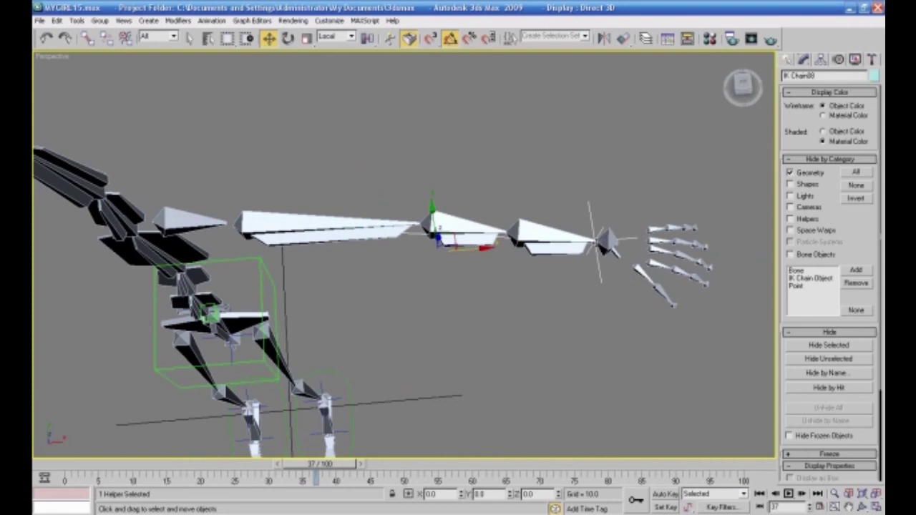
left_click(803, 60)
left_click(821, 58)
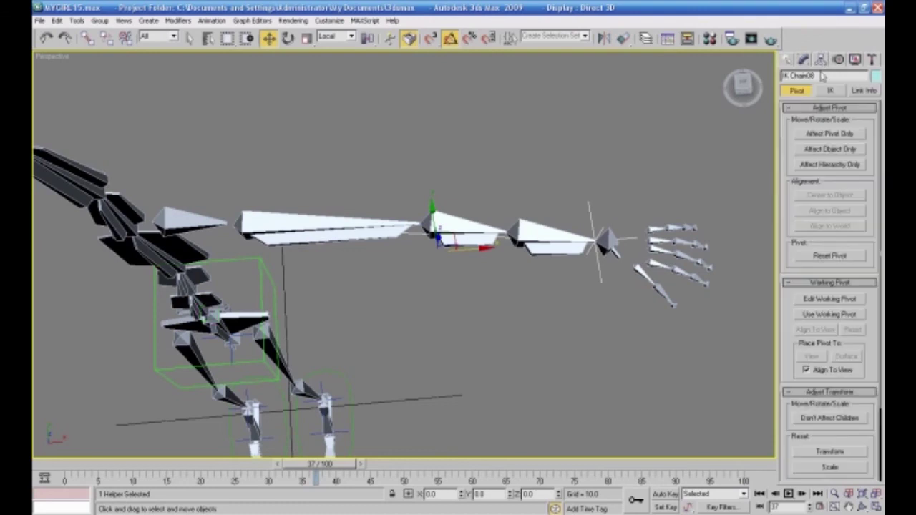
left_click(830, 135)
left_click(829, 134)
left_click(605, 264)
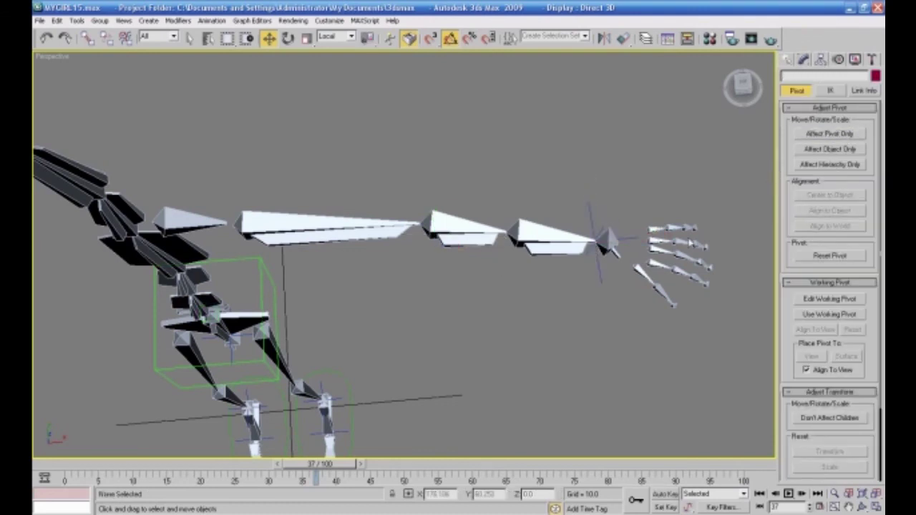
- Try moving the wrist IK goal towards the shoulder to check the bending of both forearm bones, cancelling the moves
left_click(601, 242)
left_click_drag(598, 237, 476, 234)
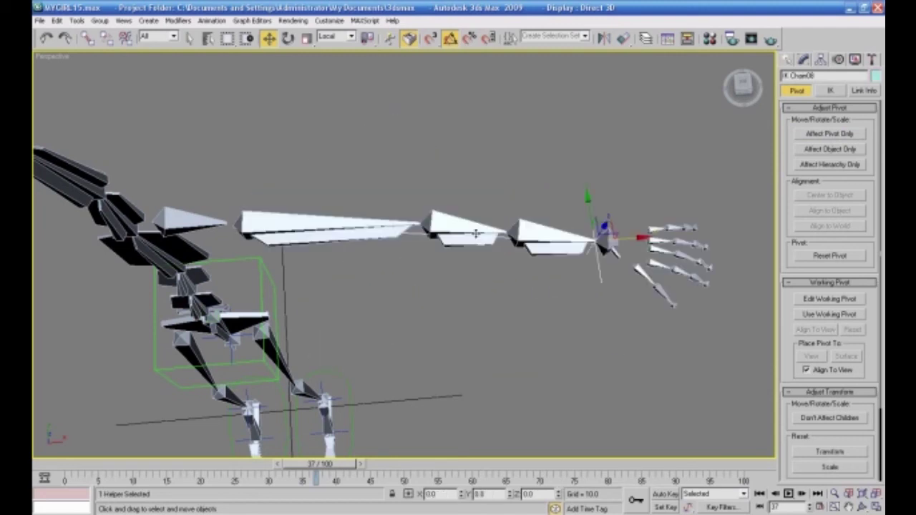
left_click(545, 247)
left_click(624, 243)
left_click_drag(624, 244, 474, 231)
right_click(476, 232)
- Deactivate the Z Axis rotational joint of the forearm bone nearest the wrist
left_click(516, 247)
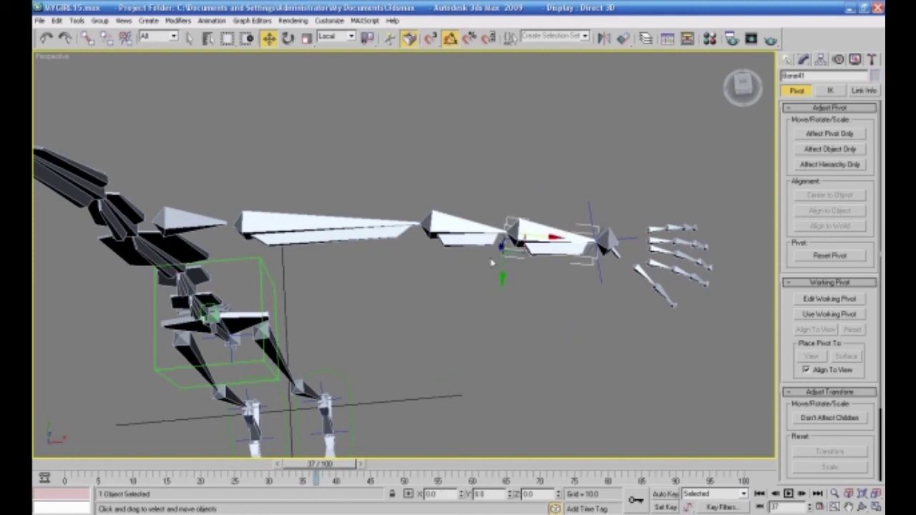
left_click(831, 91)
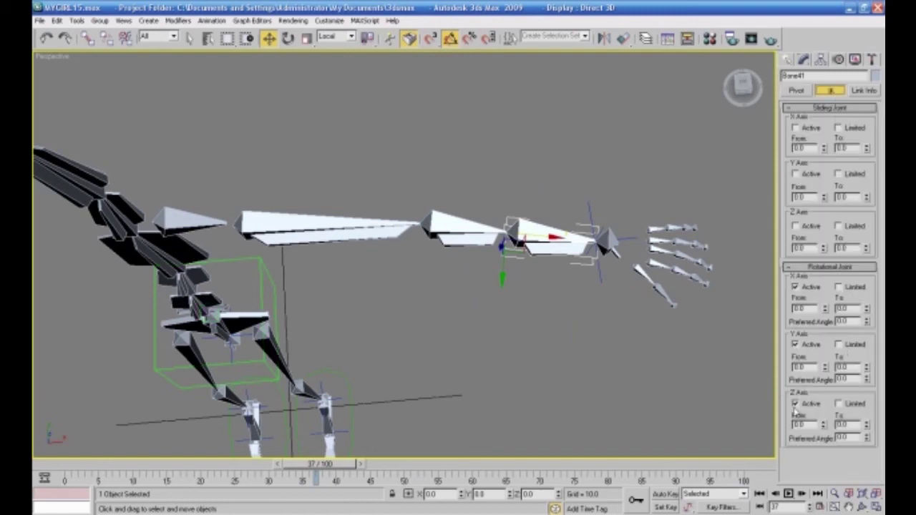
left_click(795, 405)
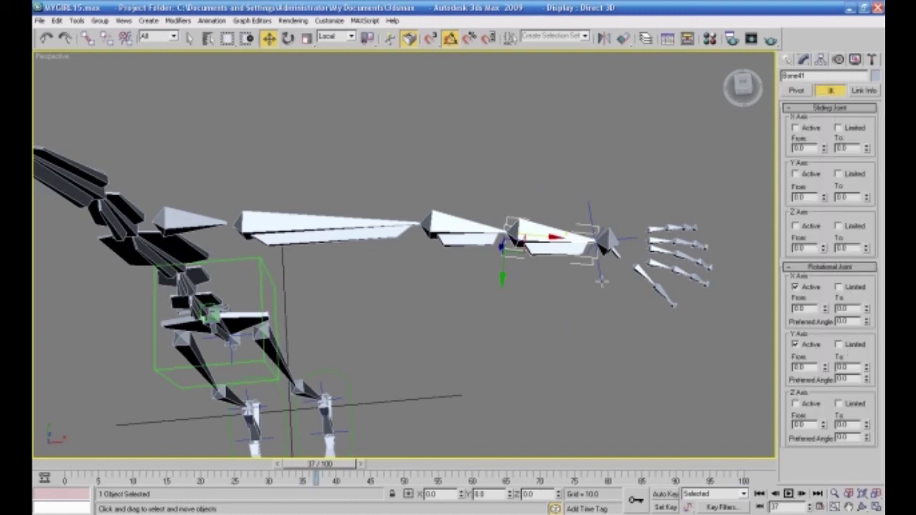
- Test the arm bend with the restricted forearm joint by moving the wrist IK goal inwards, cancelling each move
left_click(601, 281)
left_click_drag(642, 242, 614, 236)
right_click(612, 234)
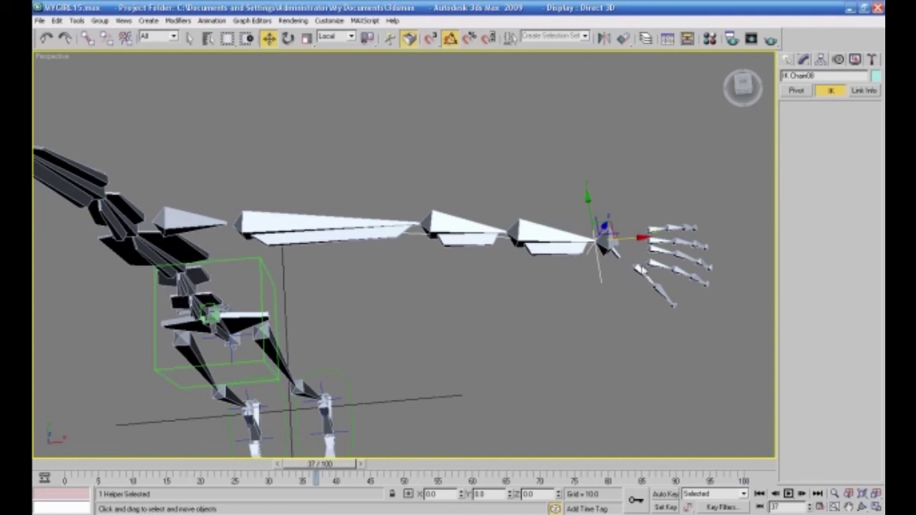
left_click(626, 309)
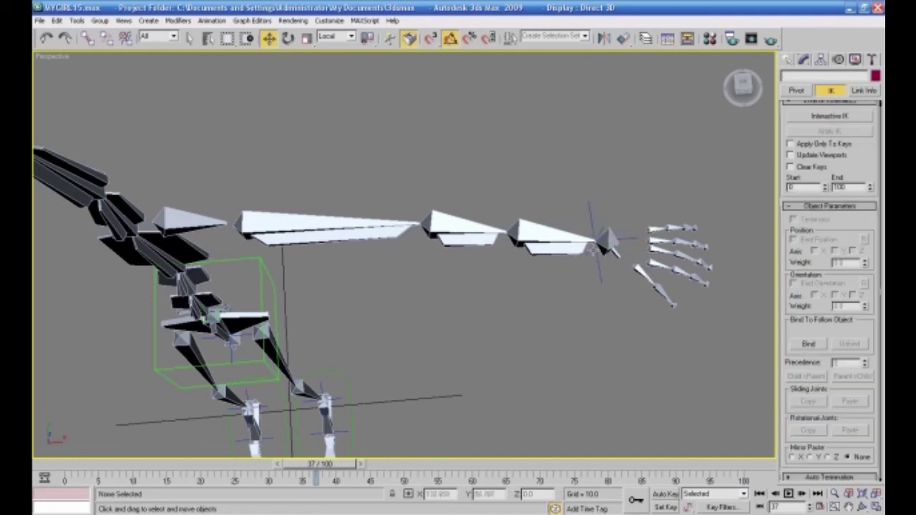
left_click_drag(623, 238, 421, 234)
right_click(421, 234)
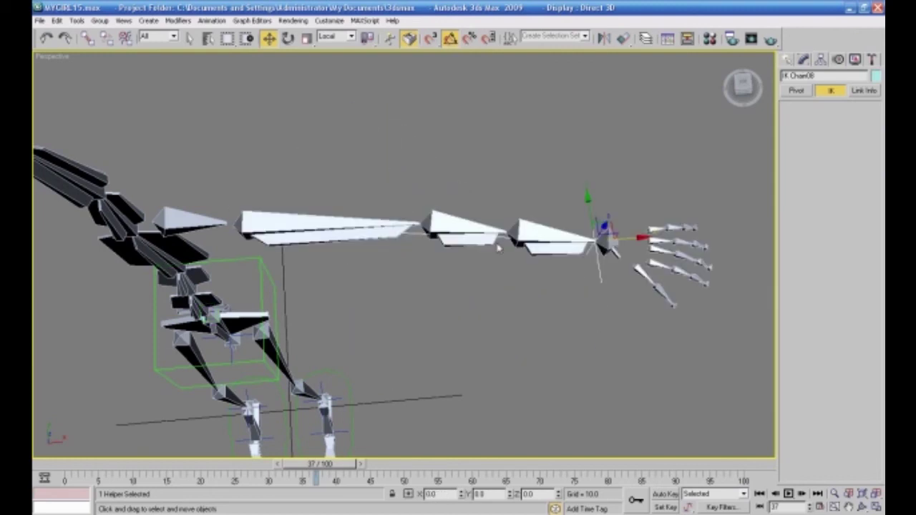
- Create a small Dummy helper beside the hand in the Front view
middle_click_drag(591, 266, 621, 247, "alt")
left_click(789, 60)
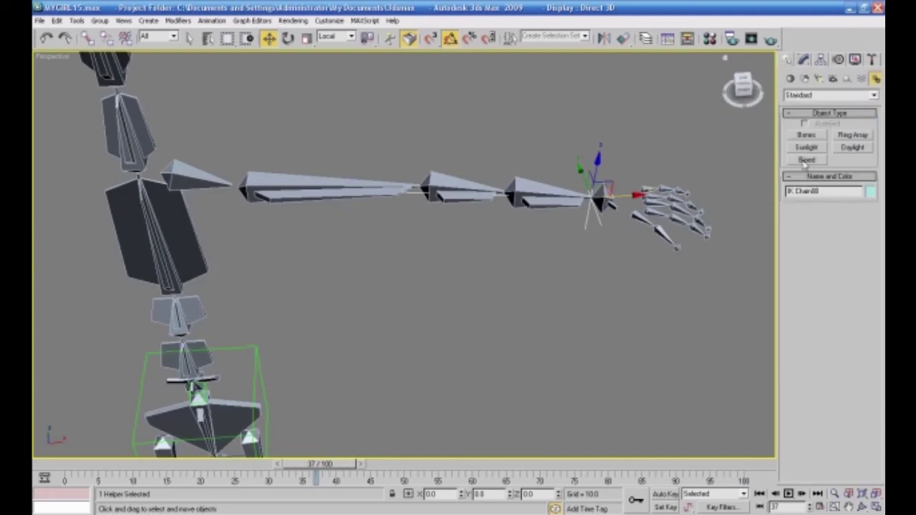
left_click(847, 78)
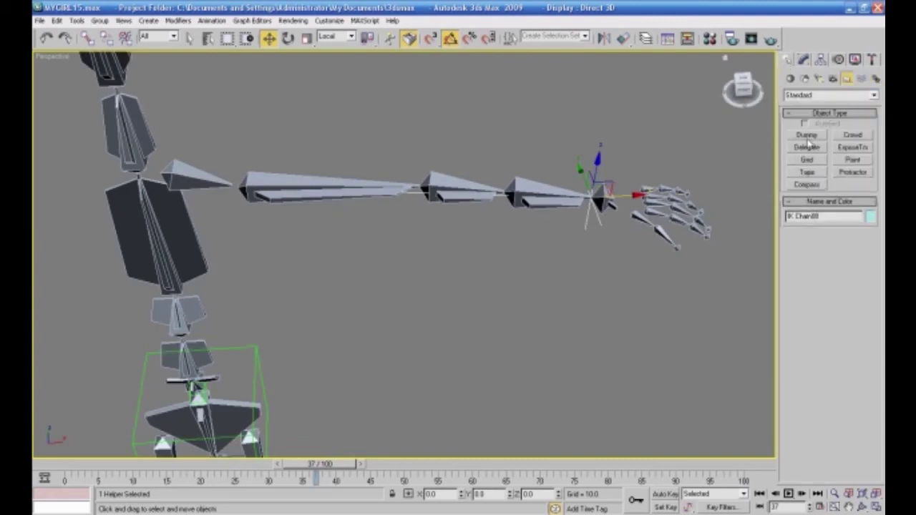
left_click(806, 135)
left_click(876, 506)
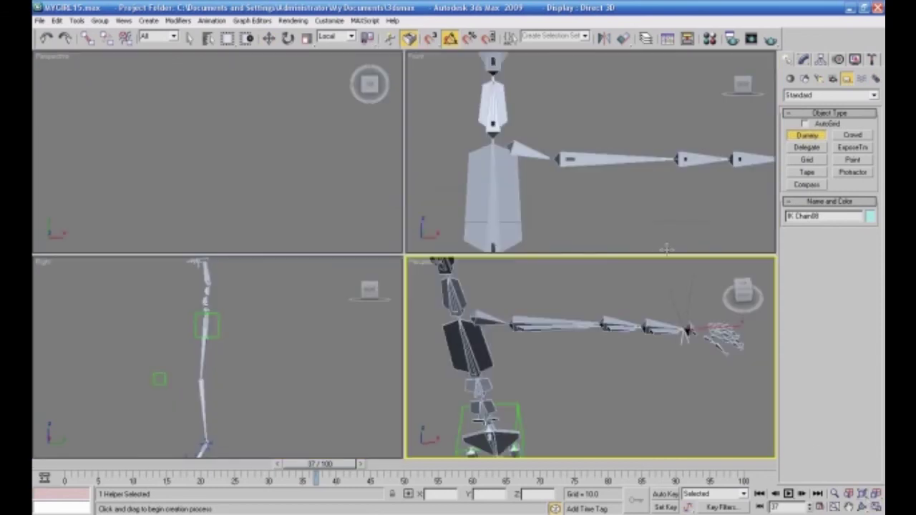
left_click(620, 213)
left_click_drag(581, 141, 596, 153)
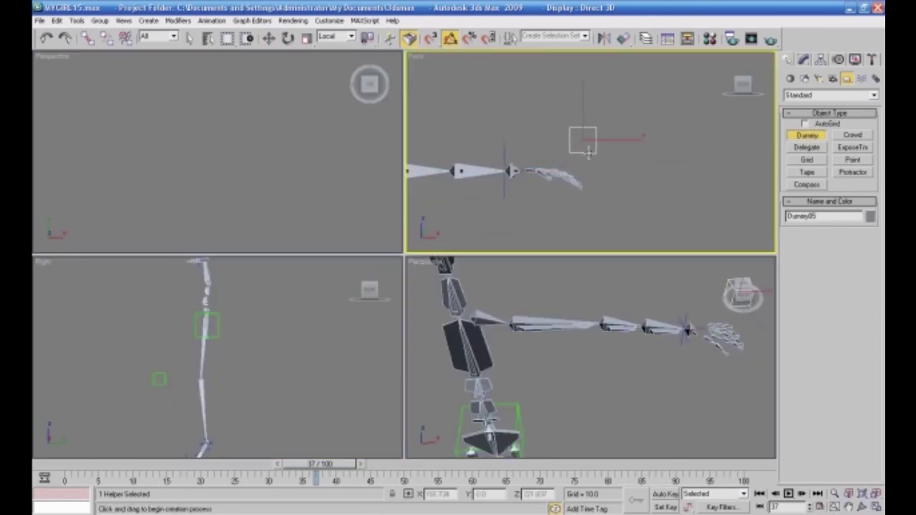
- Align the dummy's pivot point to the wrist IK goal's pivot point in X, Y and Z position
left_click(624, 38)
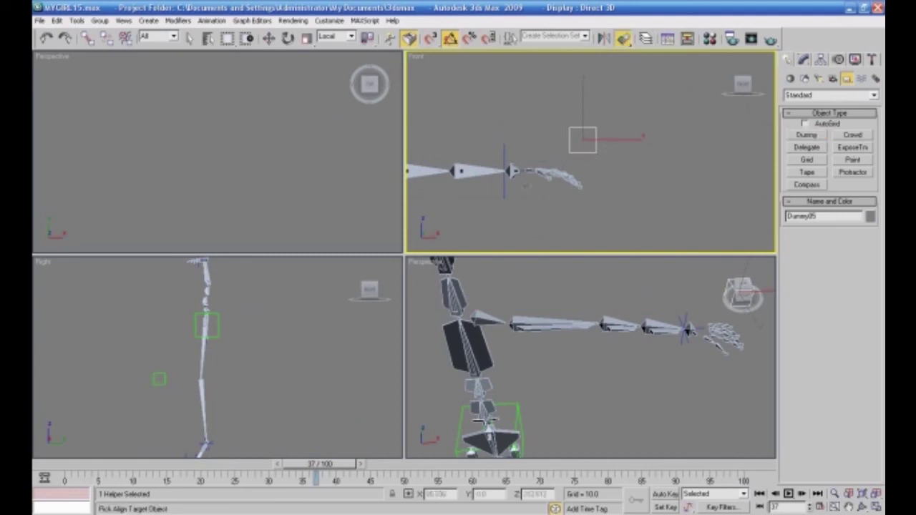
left_click(508, 190)
left_click_drag(469, 152, 693, 105)
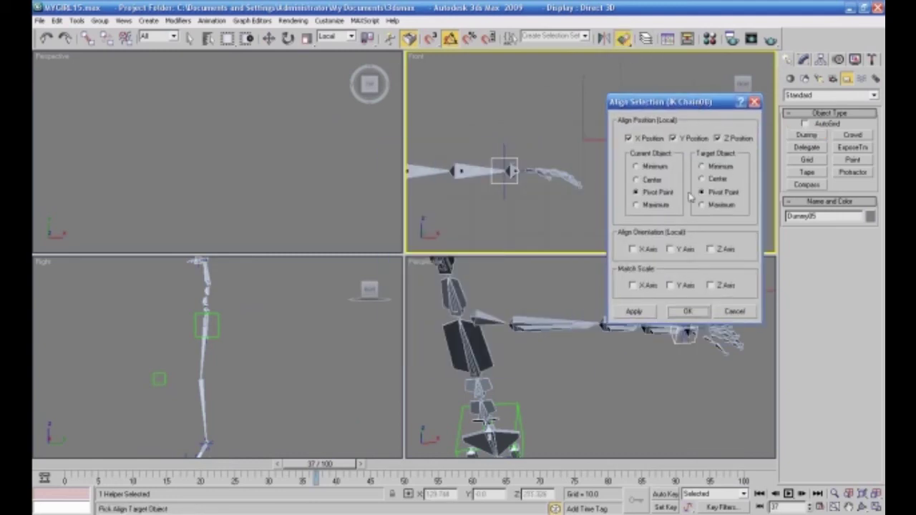
left_click(687, 311)
right_click(648, 333)
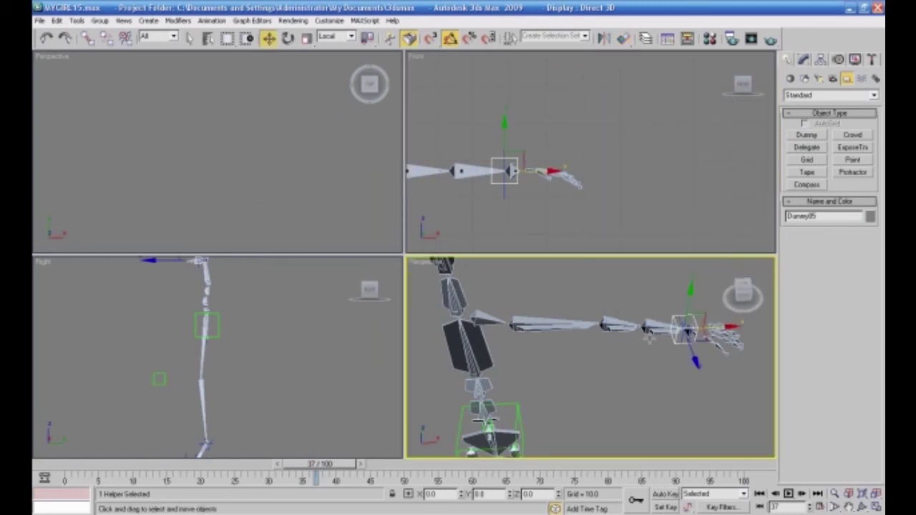
- Link the wrist IK goal to the new dummy as its parent
left_click(876, 506)
middle_click_drag(720, 407, 649, 387, "alt")
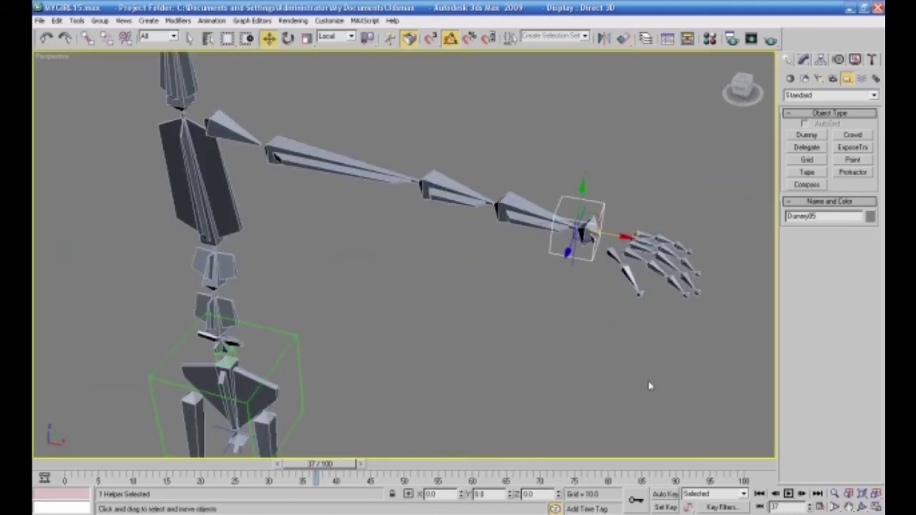
left_click(649, 386)
left_click(86, 39)
left_click_drag(572, 251, 550, 251)
left_click(269, 39)
- Move the wrist dummy towards the body to test how the arm follows, and undo the move
middle_click_drag(352, 299, 430, 307, "alt")
left_click(455, 302)
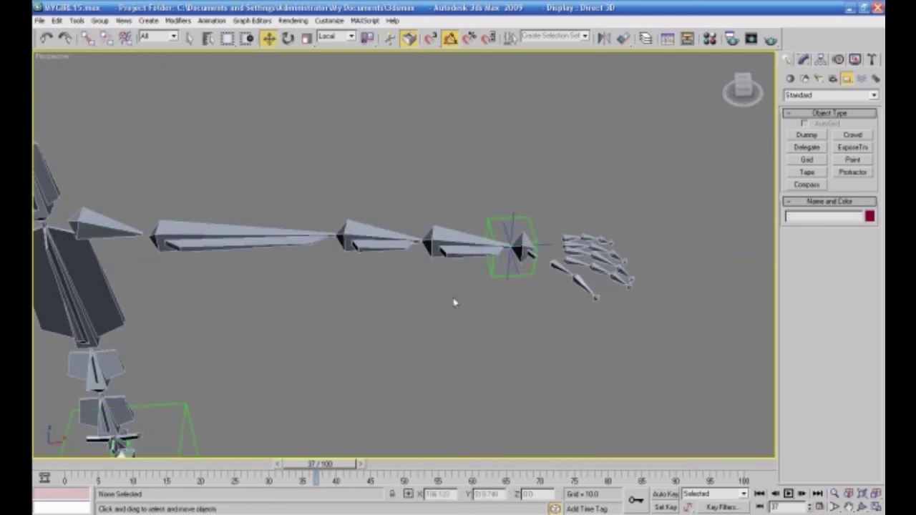
left_click(510, 247)
left_click_drag(547, 244, 487, 238)
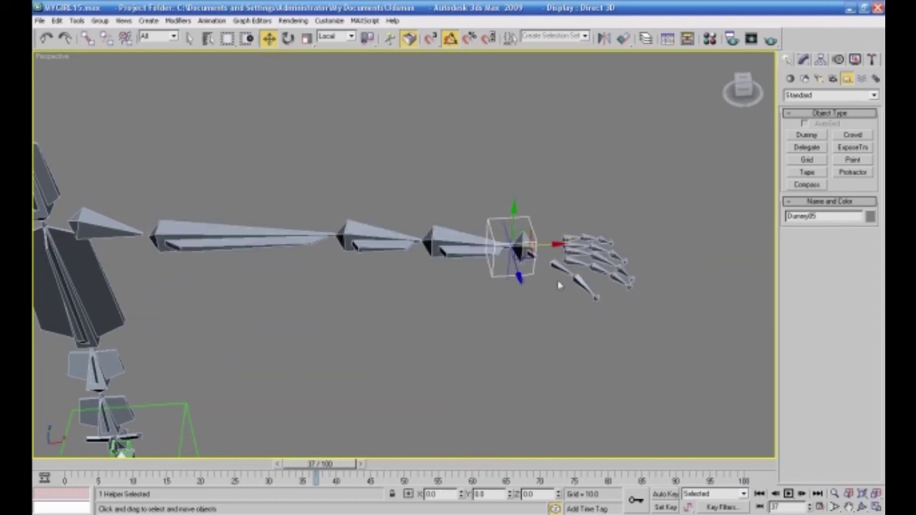
left_click_drag(557, 245, 337, 255)
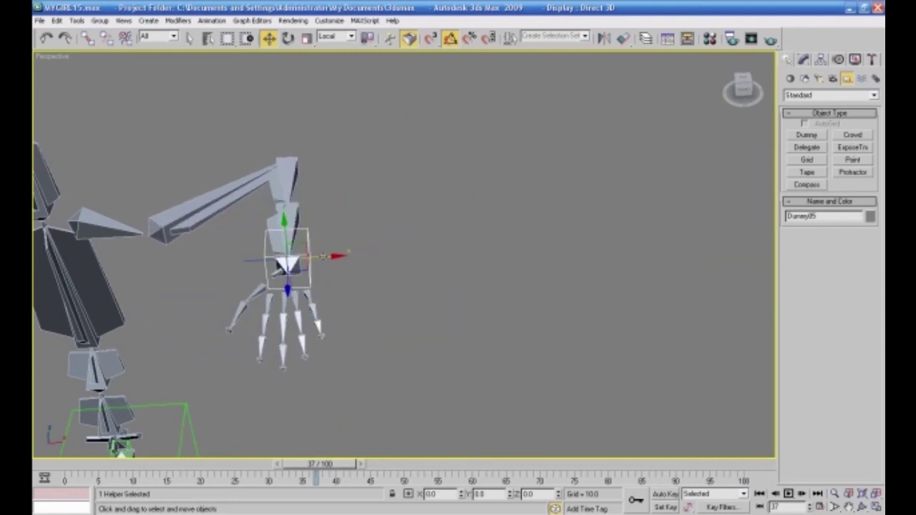
key("ctrl+z")
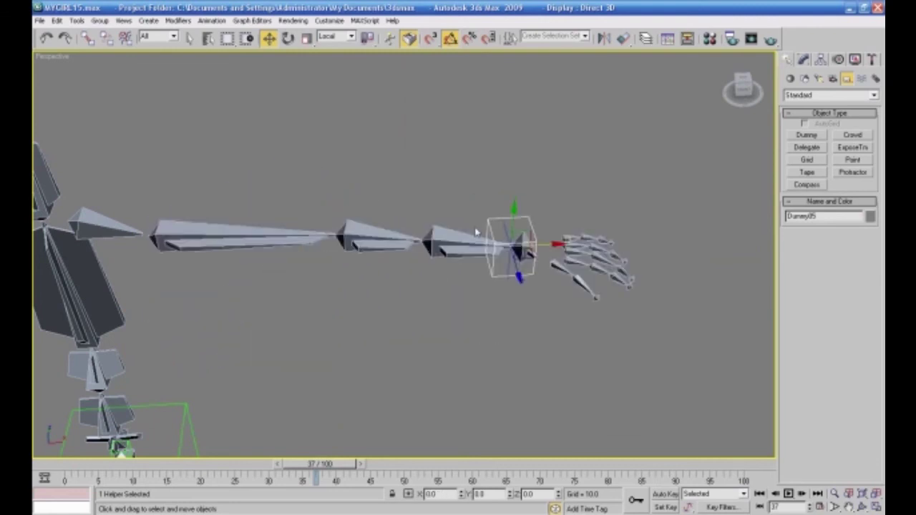
- Draw a circle spline with a radius of about 4.7 over the hand in the Front view
left_click(477, 342)
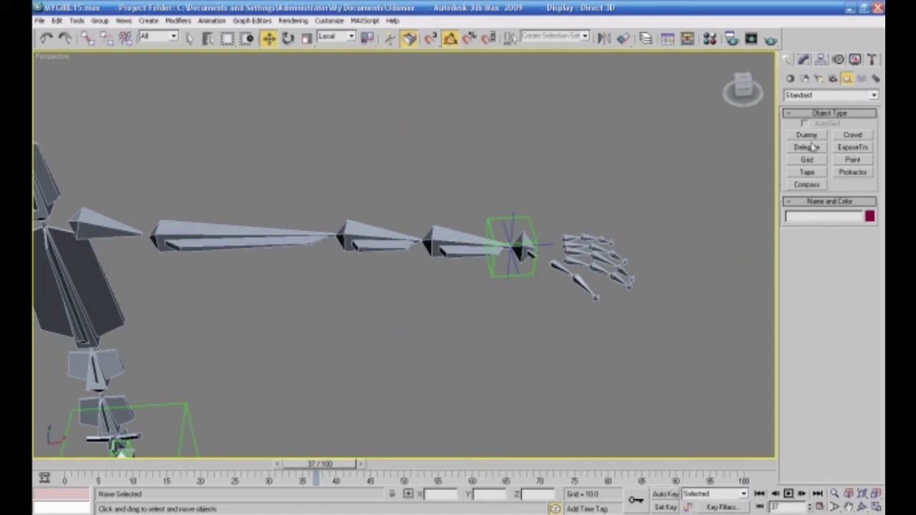
left_click(804, 60)
left_click(786, 60)
left_click(806, 79)
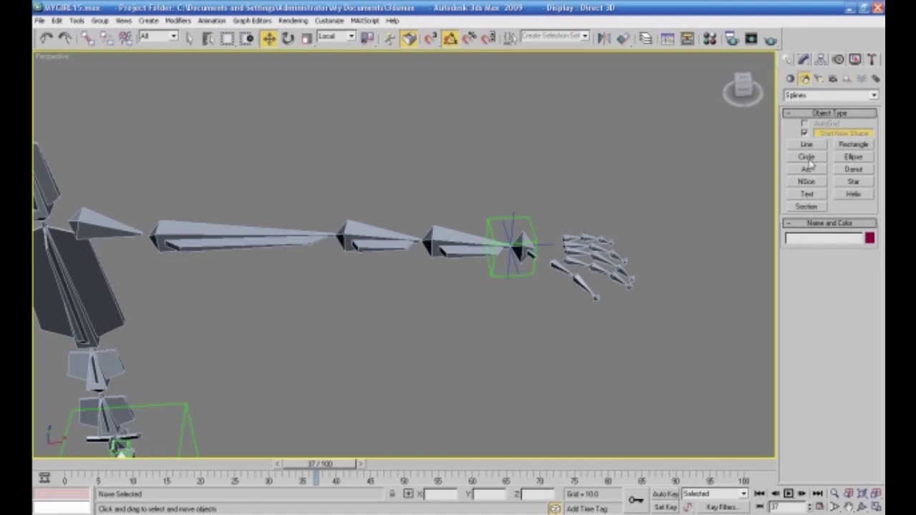
left_click(807, 157)
scroll(577, 205, "down", 5)
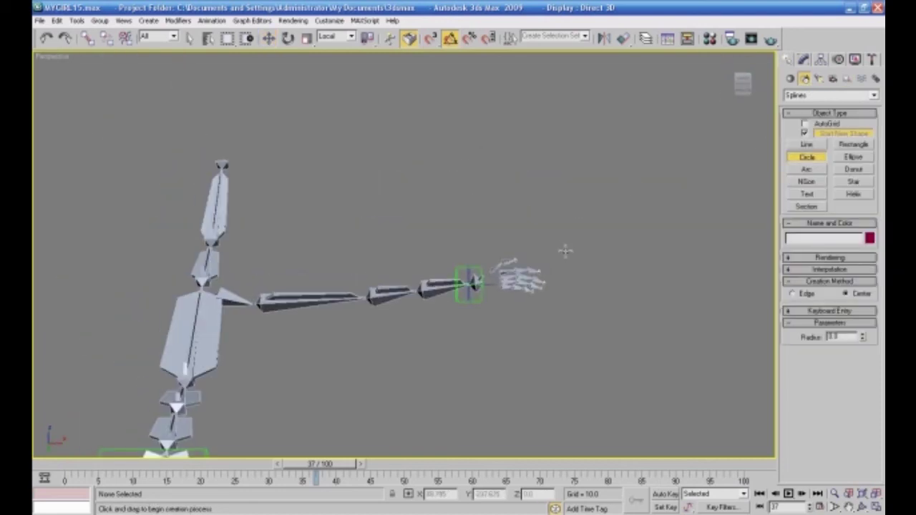
left_click(742, 82)
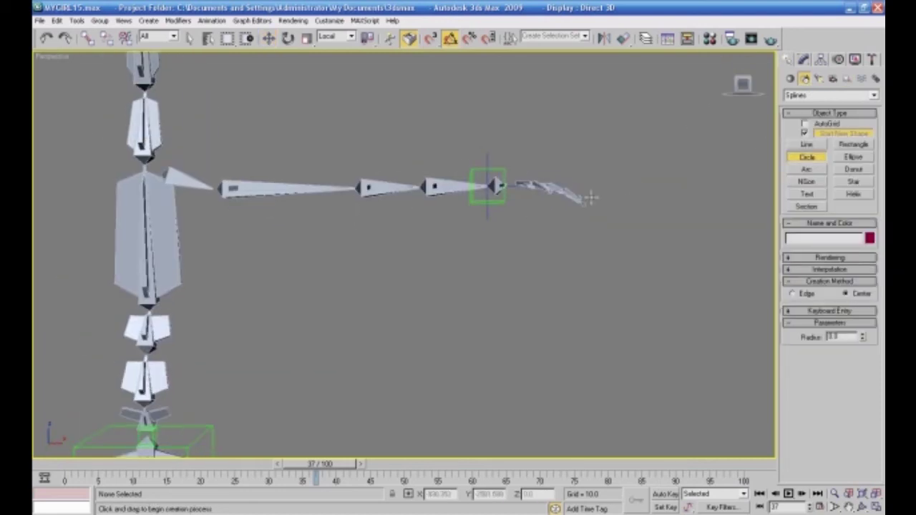
left_click_drag(504, 240, 513, 269)
right_click(514, 270)
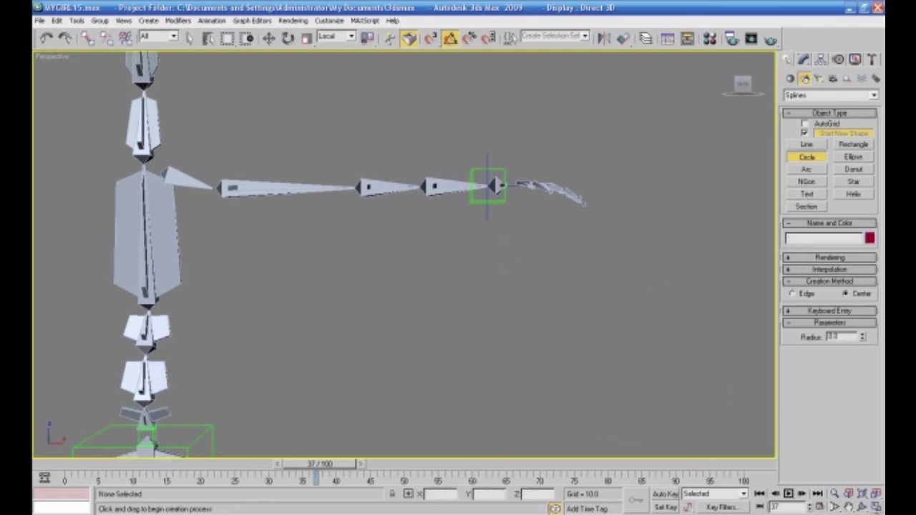
left_click(874, 507)
left_click(577, 228)
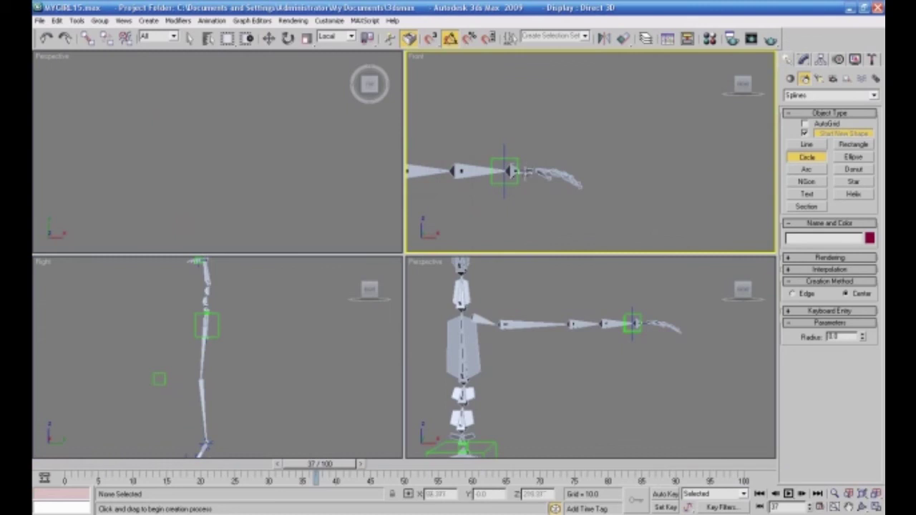
left_click_drag(565, 157, 582, 158)
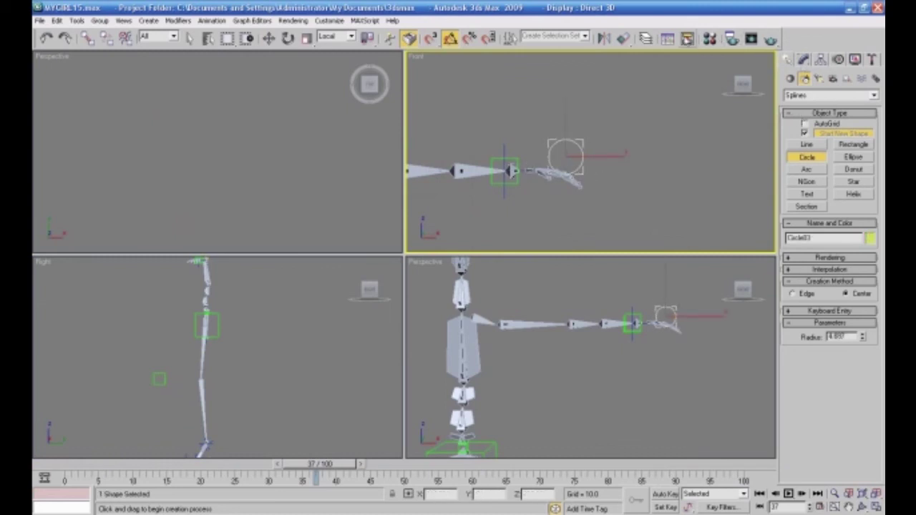
- Align the circle's pivot point to the wrist IK goal in X, Y and Z, and reduce its radius to about 3.9
left_click(623, 38)
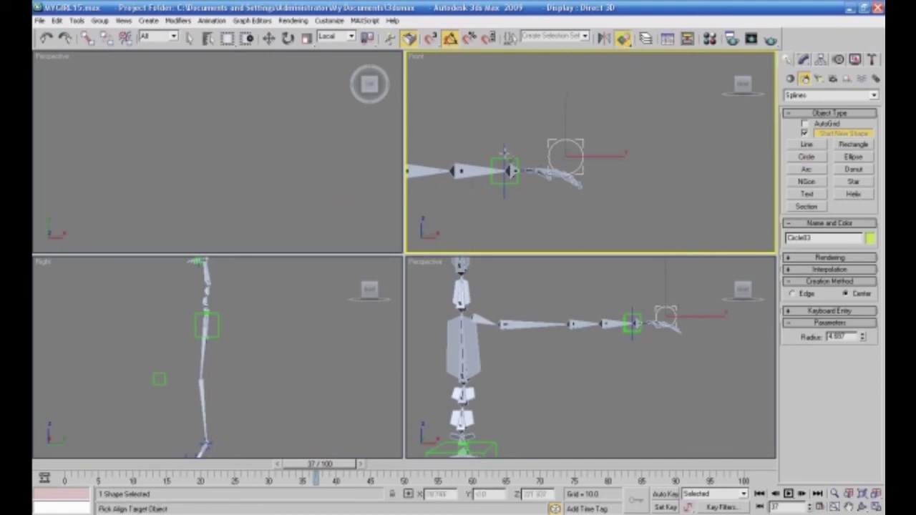
left_click(505, 158)
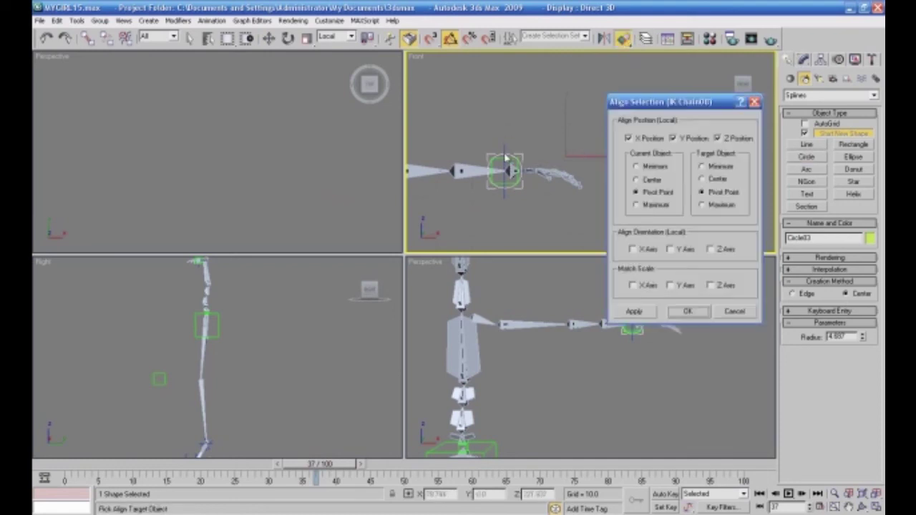
left_click(689, 312)
left_click(802, 60)
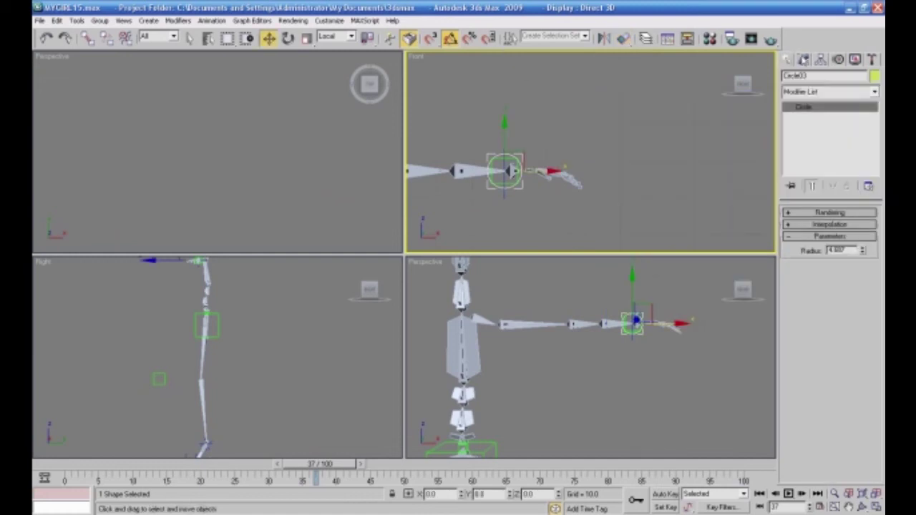
left_click_drag(863, 252, 863, 265)
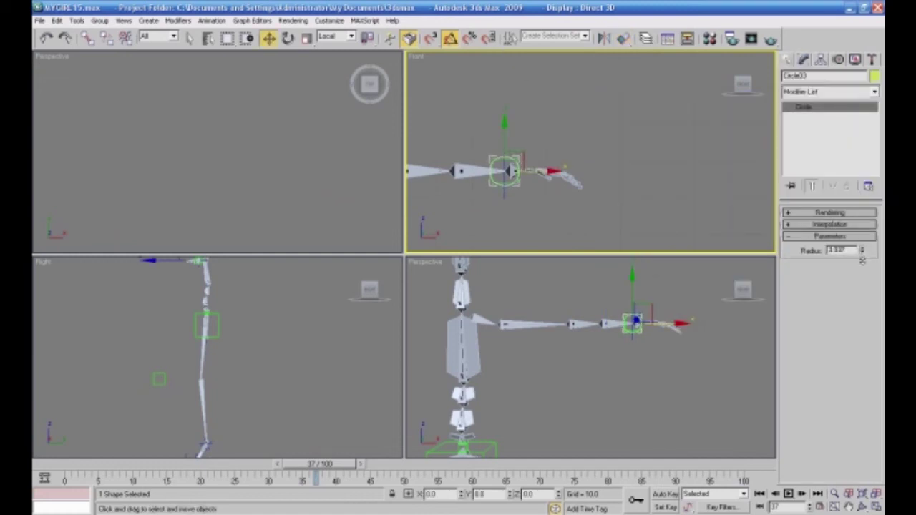
- Rotate the circle -90 degrees about its local Y axis so it stands perpendicular to the arm
left_click(287, 38)
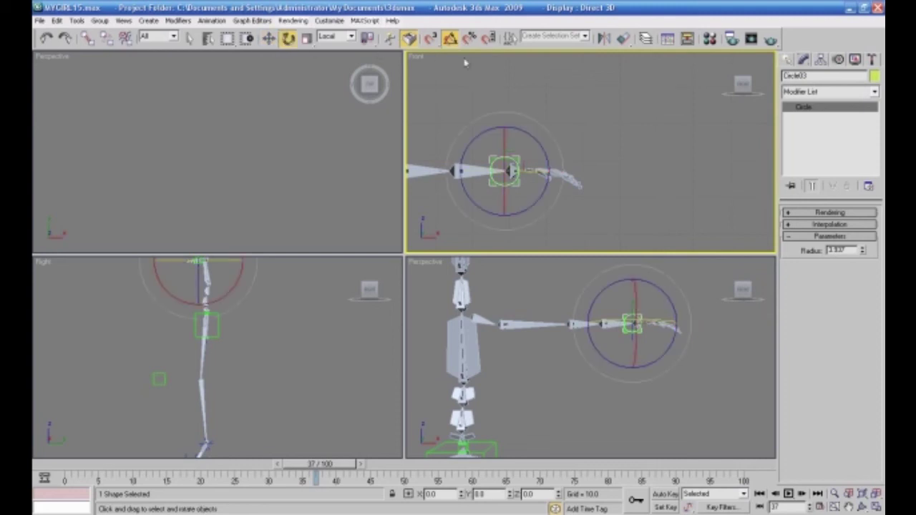
left_click_drag(539, 172, 478, 173)
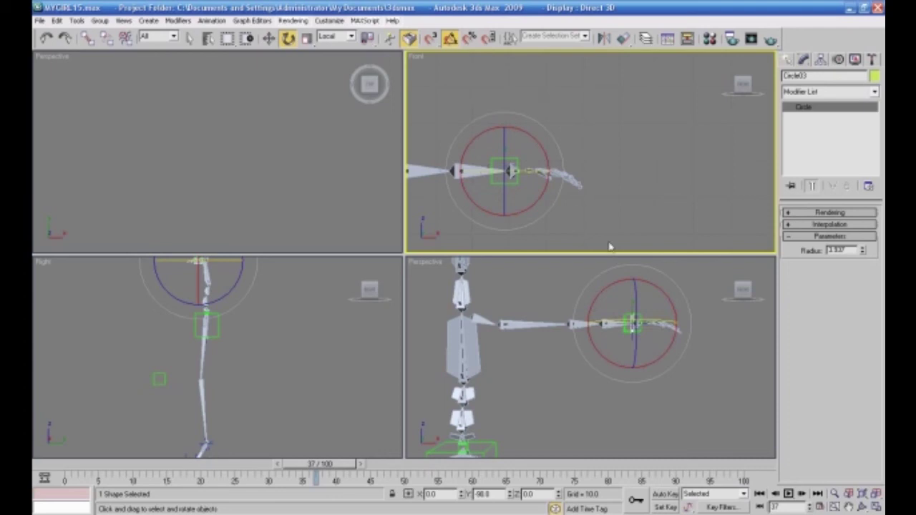
left_click(549, 286)
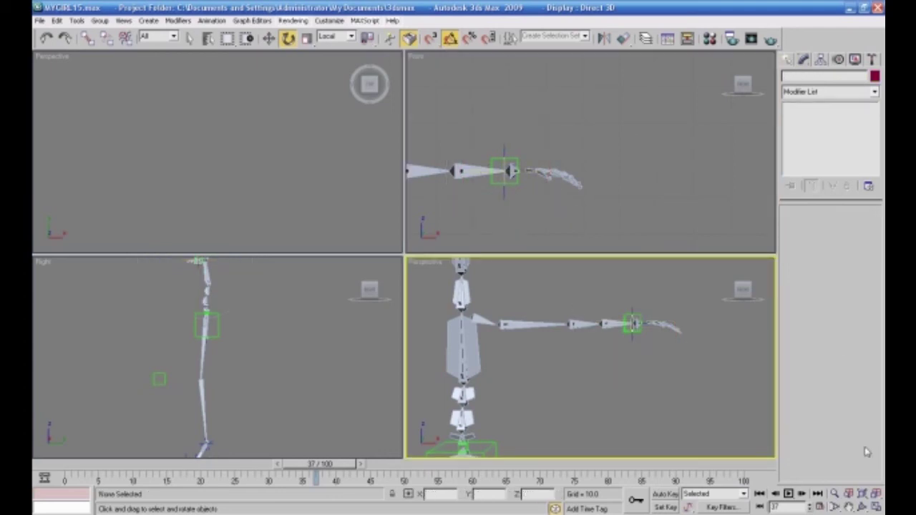
- Enlarge the wrist circle's radius to about 5.15 in the Perspective view
left_click(876, 508)
middle_click_drag(744, 458, 642, 407, "alt")
scroll(685, 417, "up", 4)
left_click(410, 259)
mouse_move(863, 254)
left_mouse_down()
mouse_move(861, 237)
mouse_move(861, 246)
left_mouse_up()
middle_click_drag(744, 315, 692, 313, "alt")
left_click(712, 297)
mouse_move(527, 314)
middle_mouse_down("alt")
mouse_move(542, 322)
mouse_move(526, 321)
middle_mouse_up("alt")
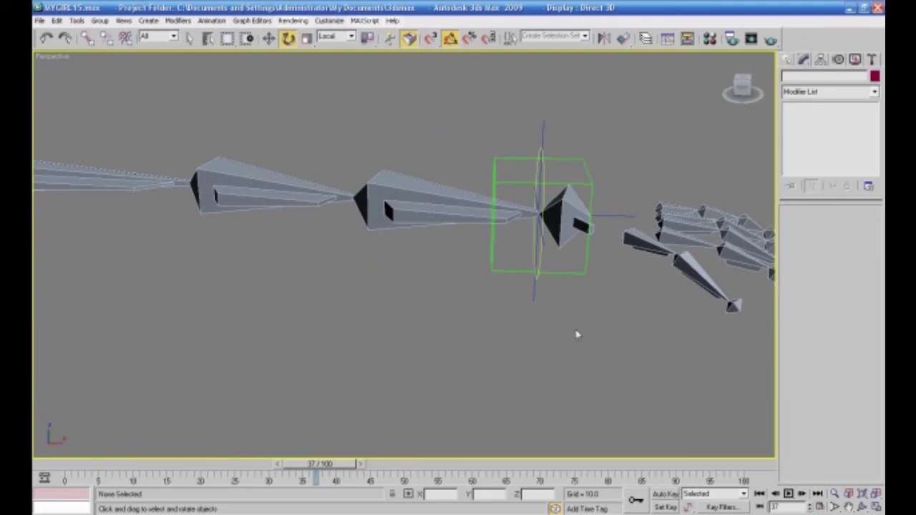
- Rotate the wrist circle 180 degrees about its local Z axis
left_click(570, 222)
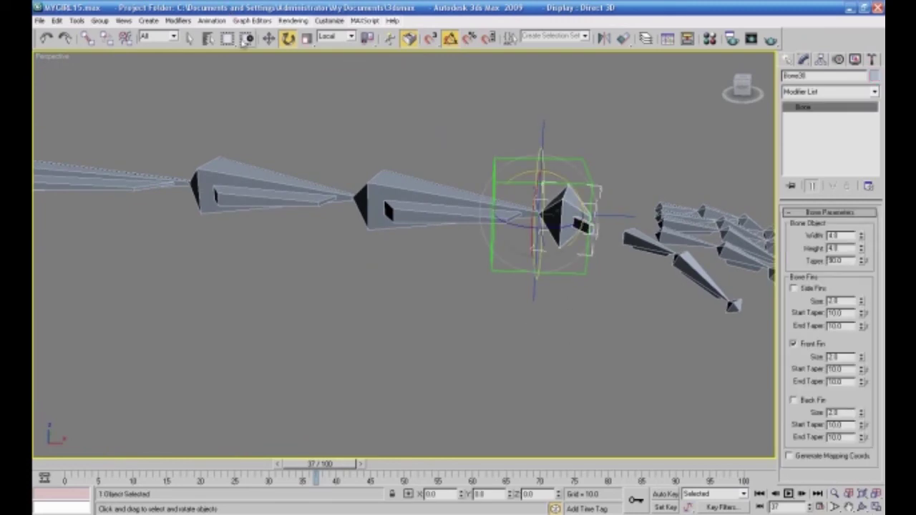
left_click(304, 102)
left_click(538, 172)
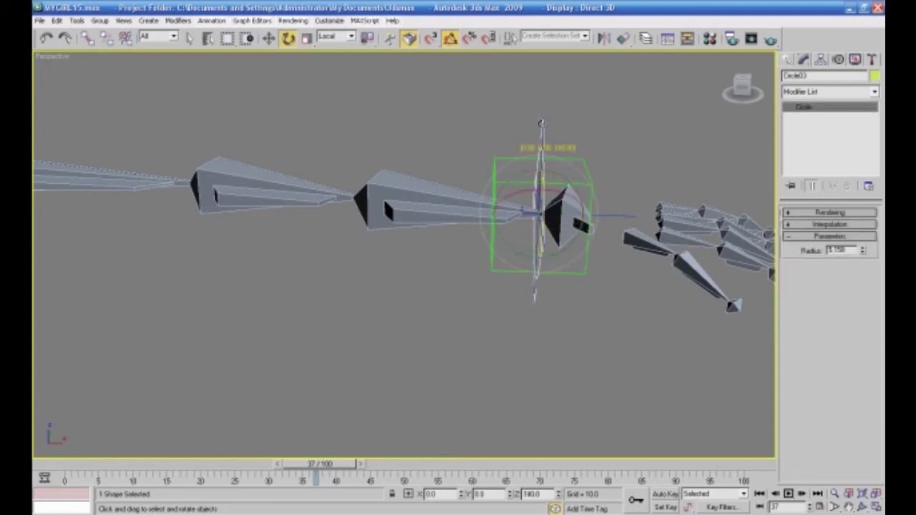
left_click(588, 315)
middle_click_drag(587, 316, 577, 192, "alt")
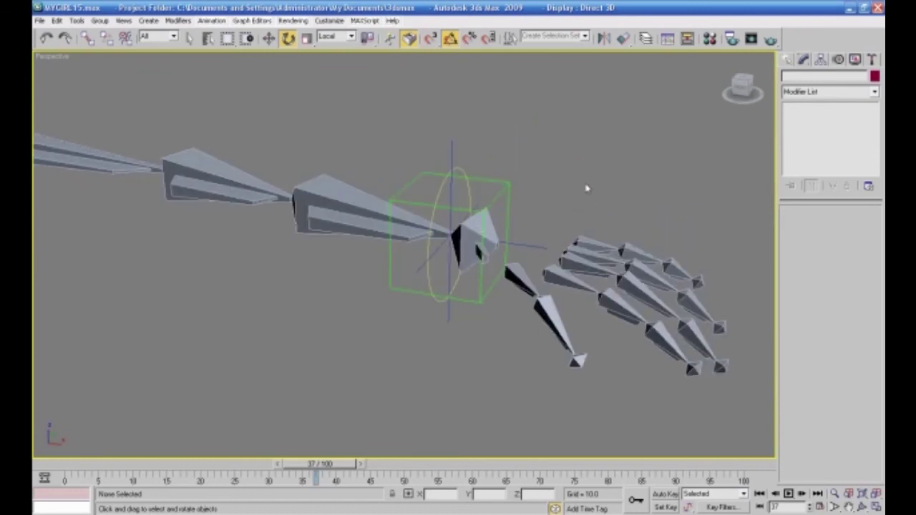
- Apply an Orientation Constraint to the hand bone at the wrist, with the wrist circle as its target
left_click(490, 230)
left_click_drag(437, 214, 451, 198)
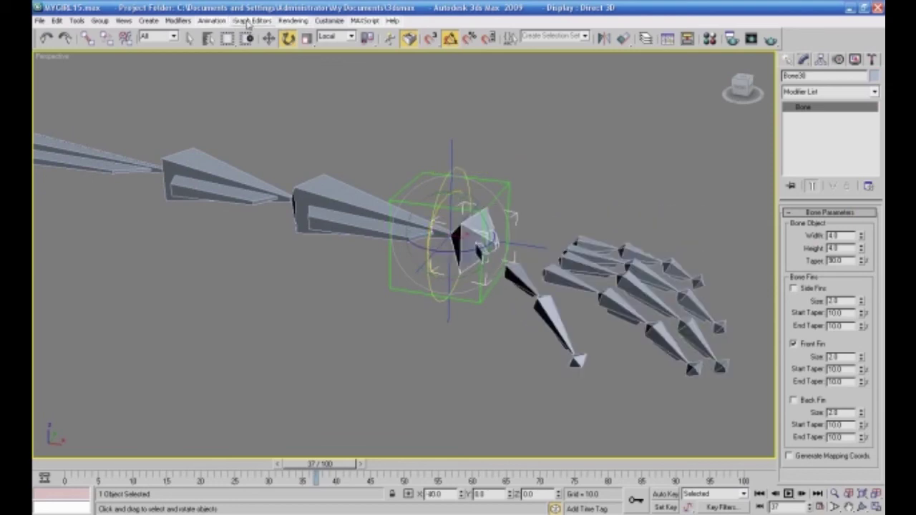
left_click(212, 20)
mouse_move(225, 49)
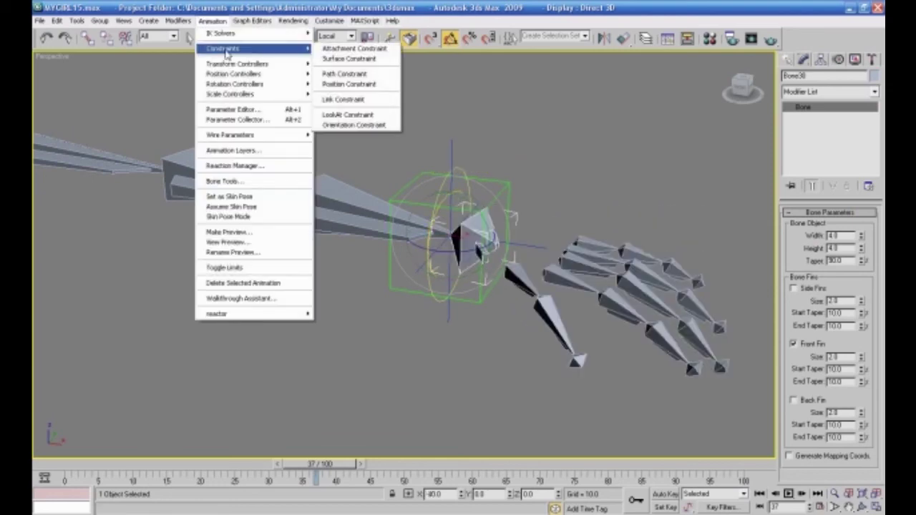
left_click(365, 126)
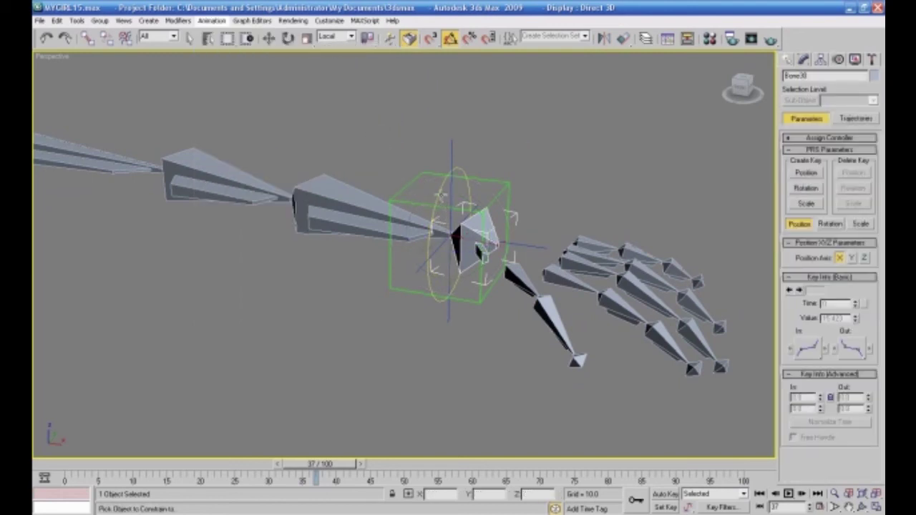
left_click(440, 192)
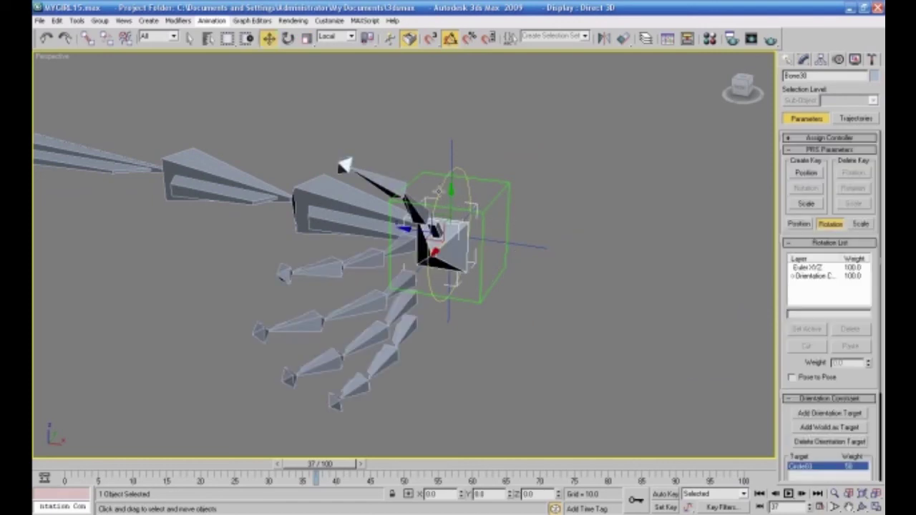
scroll(809, 363, "down", 5)
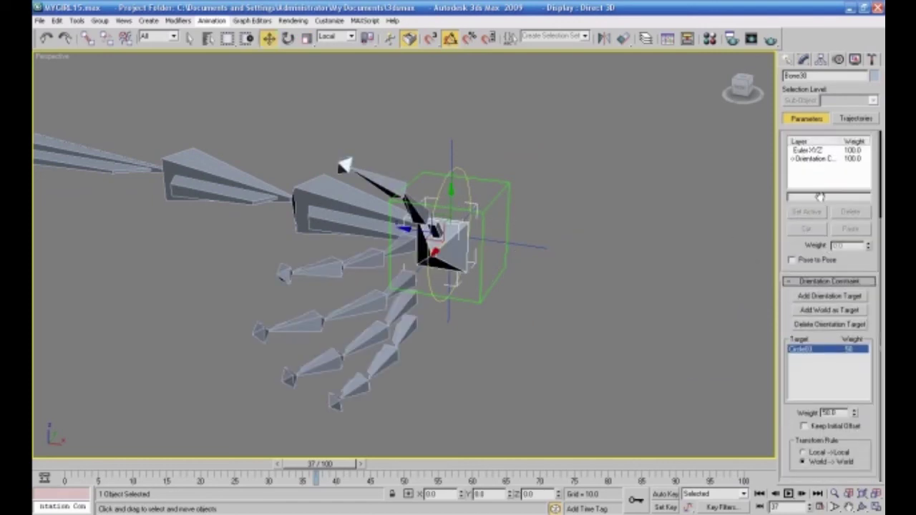
- Turn on Keep Initial Offset for the hand bone's orientation constraint and try rotating the wrist circle
left_click(804, 426)
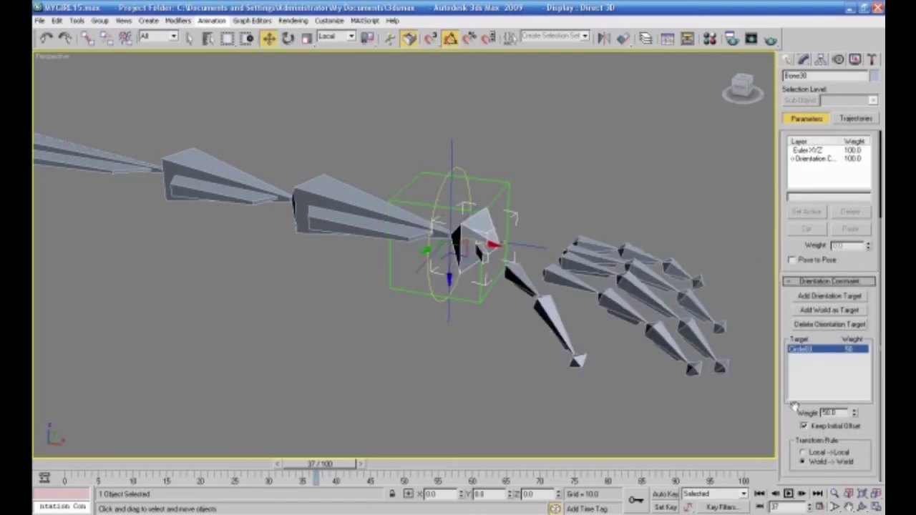
left_click(460, 361)
left_click(427, 247)
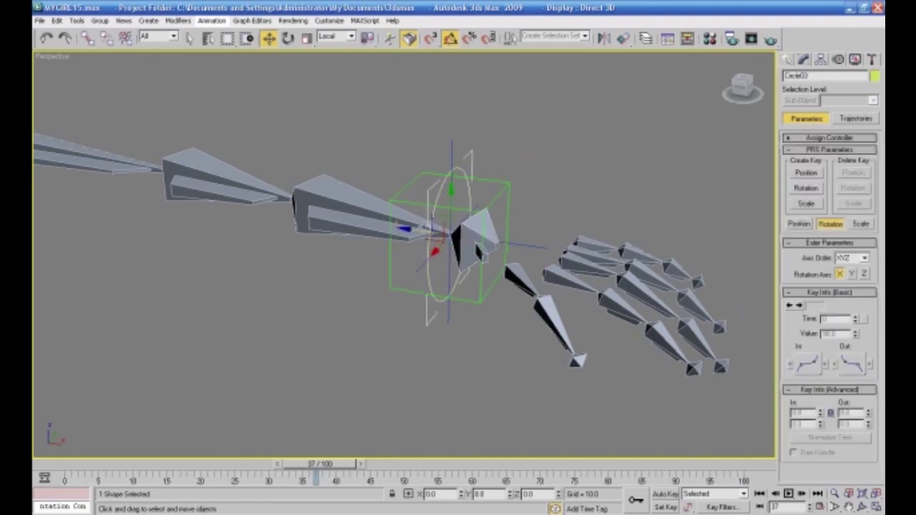
left_click(288, 38)
left_click_drag(438, 226, 385, 307)
- Move the wrist dummy along its local X axis toward the shoulder to test the arm, and undo the move
left_click(396, 291)
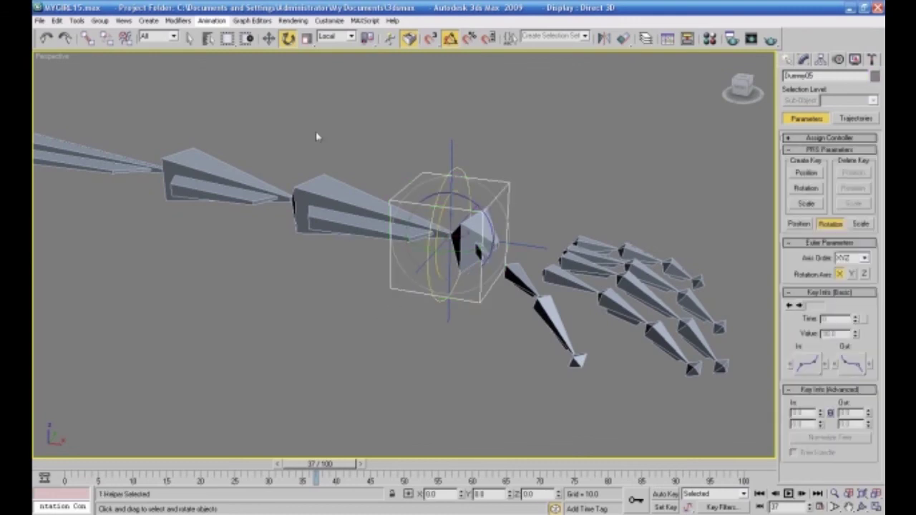
left_click(269, 38)
scroll(331, 232, "down", 3)
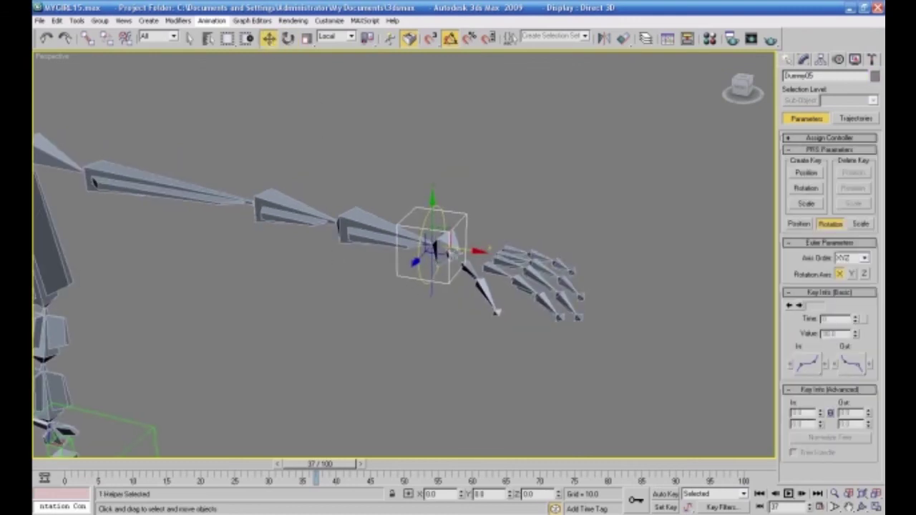
left_click_drag(462, 244, 282, 247)
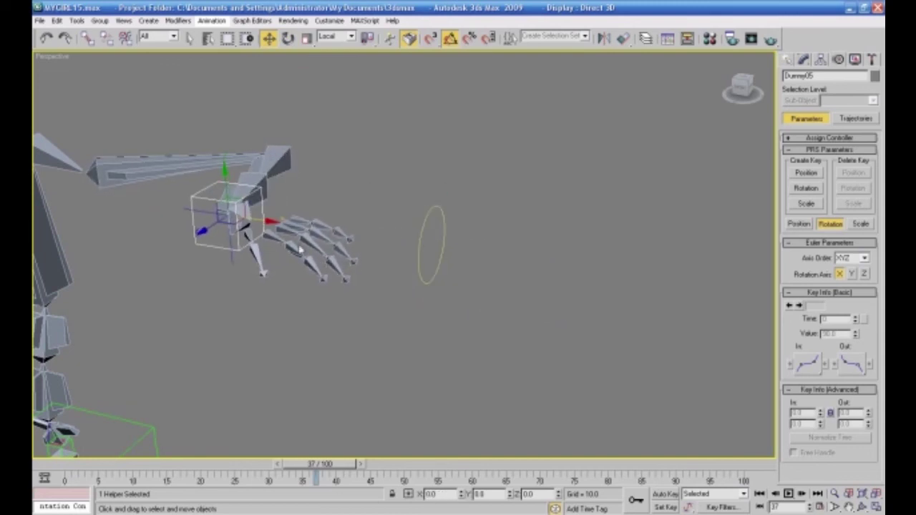
left_click_drag(262, 220, 372, 235)
right_click(372, 234)
key("ctrl+z")
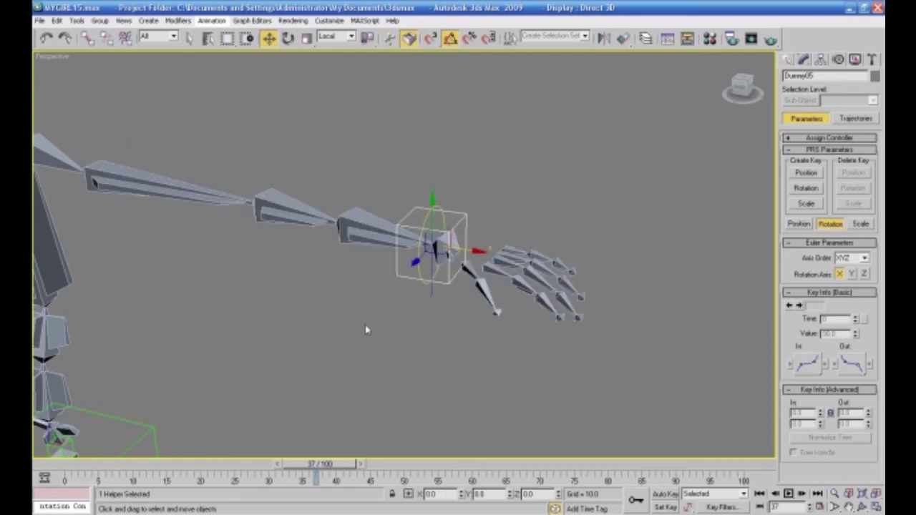
- Link the wrist circle to the wrist dummy as its parent
left_click(422, 290)
left_click(423, 278)
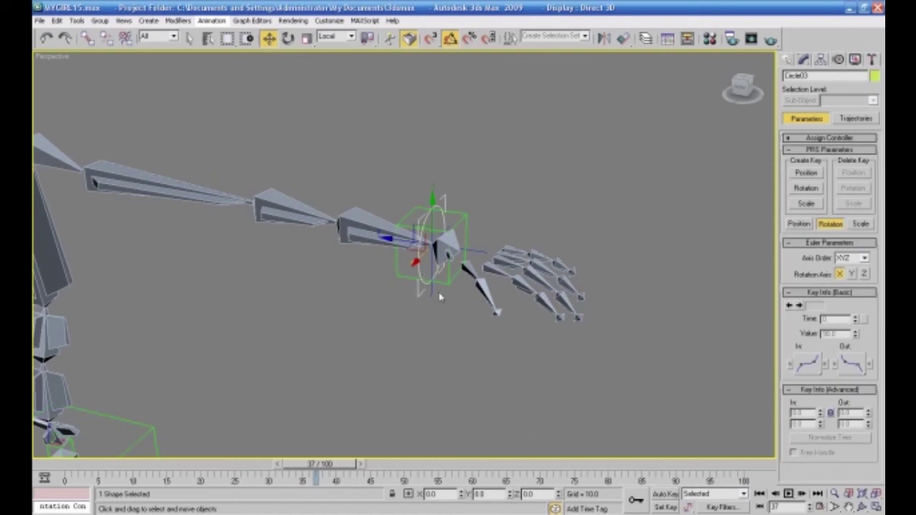
left_click(86, 38)
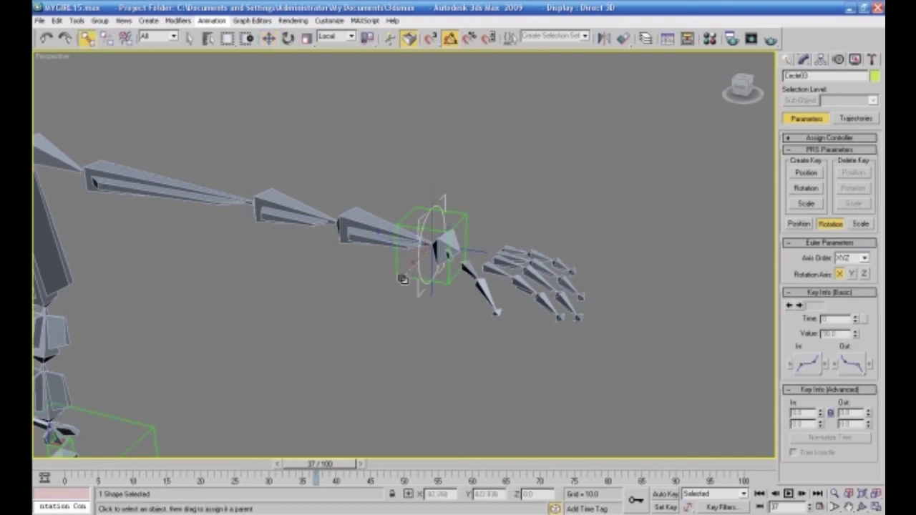
left_click(269, 38)
- Move the wrist dummy toward the shoulder to test how the linked circle and hand follow
left_click(399, 277)
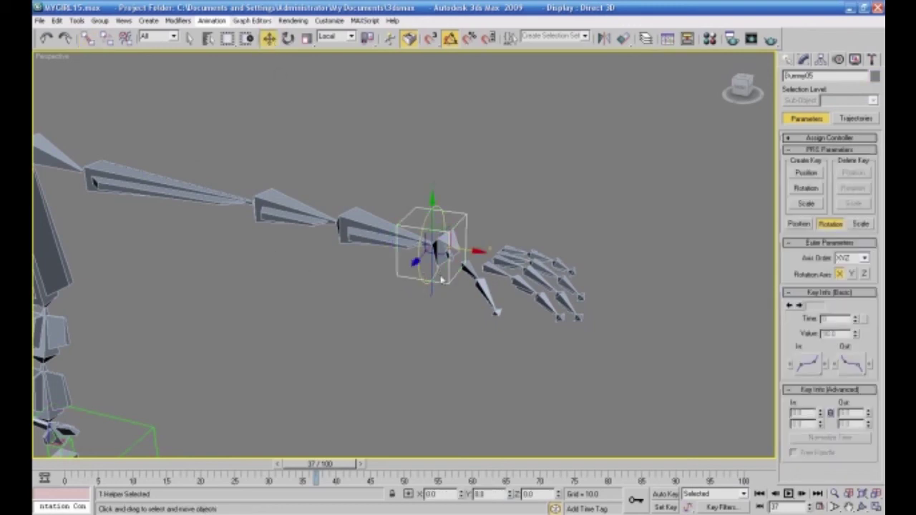
left_click_drag(474, 250, 276, 225)
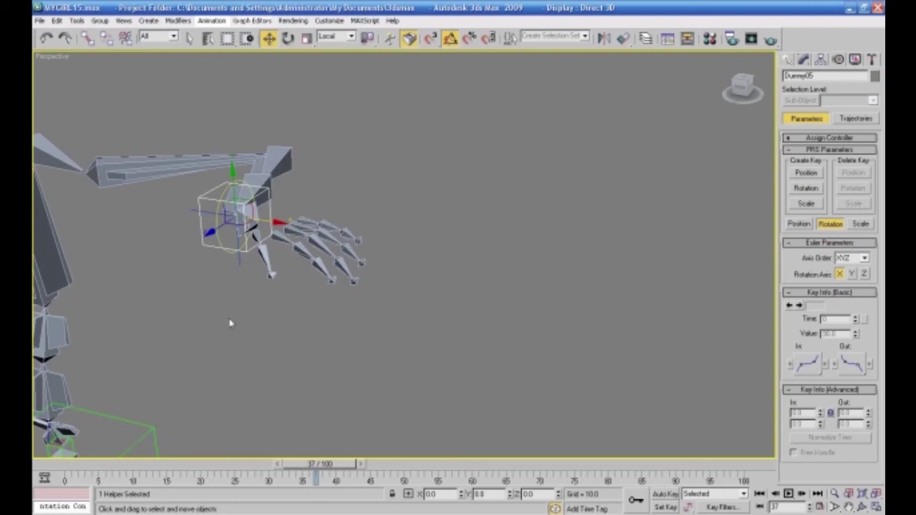
left_click(231, 315)
- Rotate the wrist circle about several local axes to test the hand's rotation, and undo the test changes
left_click(211, 234)
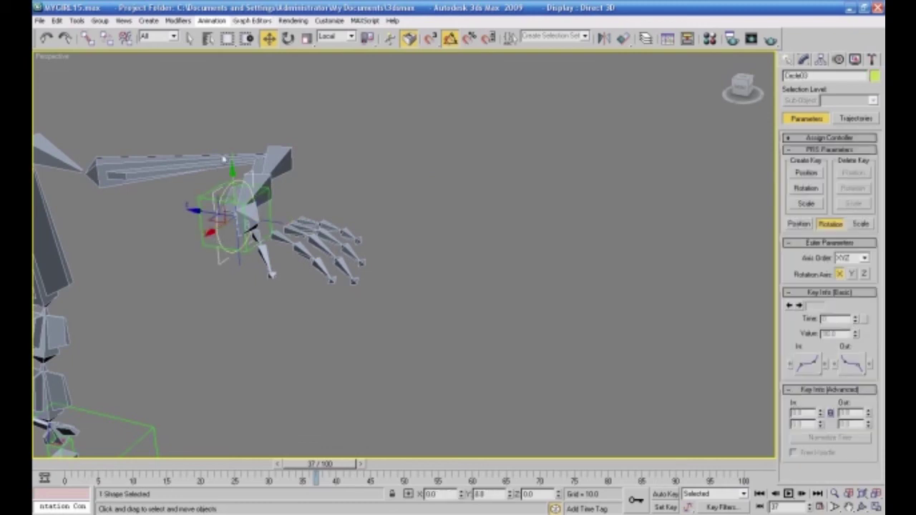
left_click(287, 39)
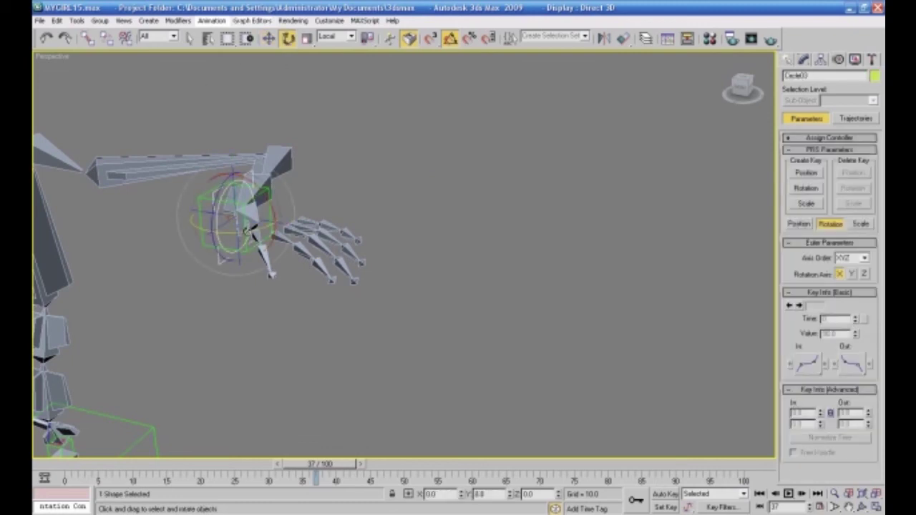
left_click_drag(247, 232, 251, 301)
left_click_drag(159, 232, 265, 191)
left_click_drag(201, 176, 286, 176)
key("ctrl+z")
key("ctrl+z")
key("ctrl+z")
key("ctrl+z")
key("ctrl+z")
key("ctrl+z")
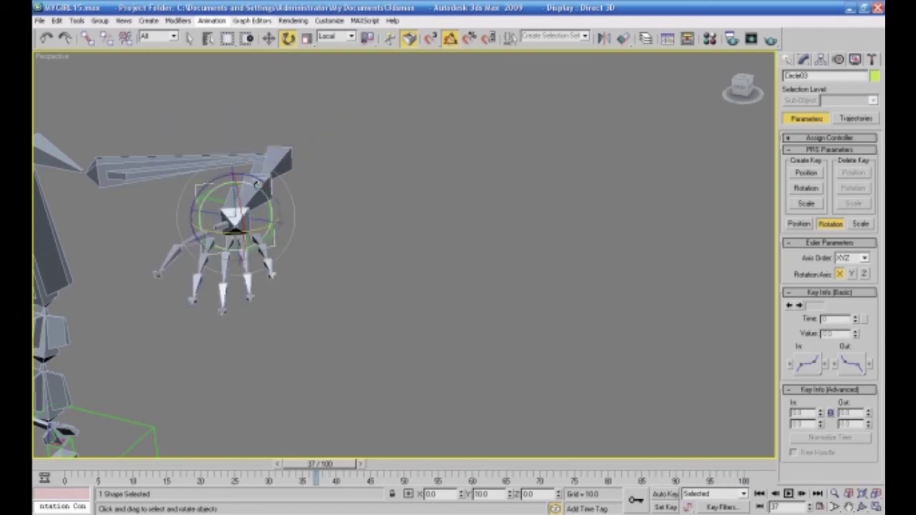
- Add an HI Solver IK chain from the clavicle bone to the upper arm bone
middle_click_drag(183, 319, 231, 303, "alt")
left_click(242, 189)
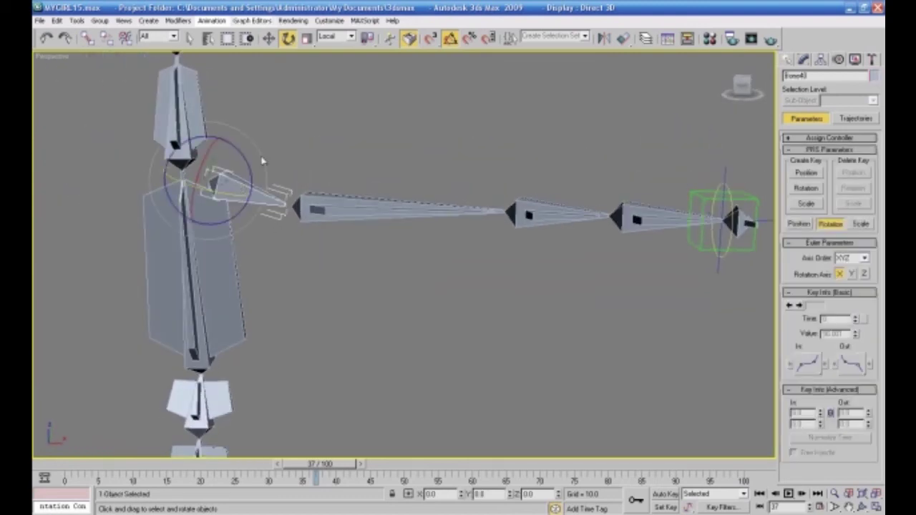
left_click(212, 20)
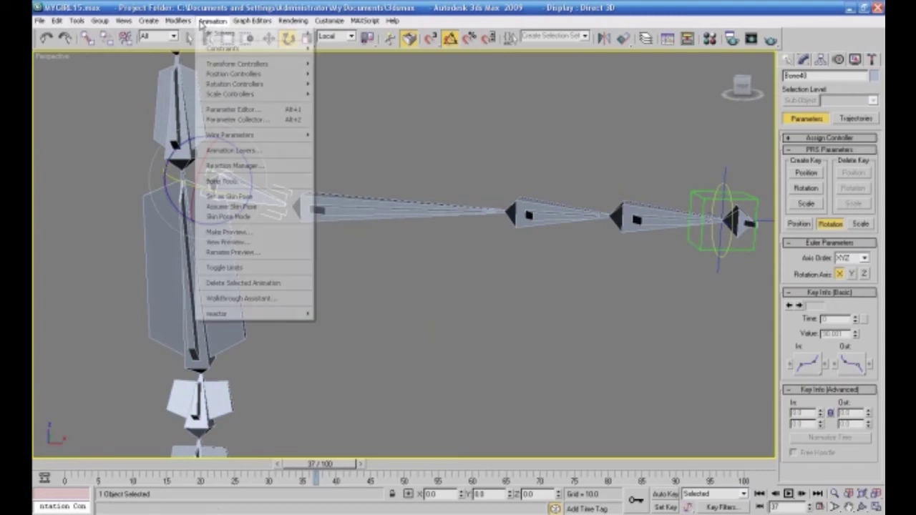
mouse_move(211, 34)
left_click(335, 33)
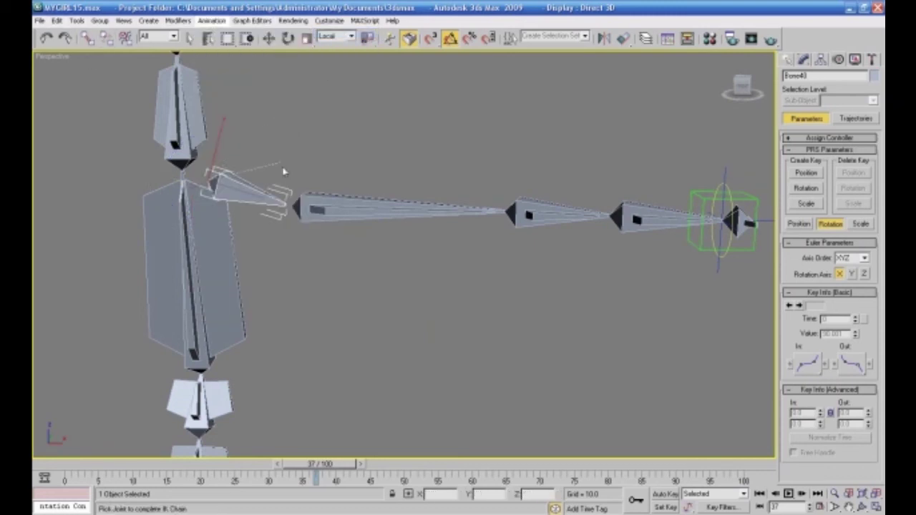
left_click(320, 210)
left_click(343, 143)
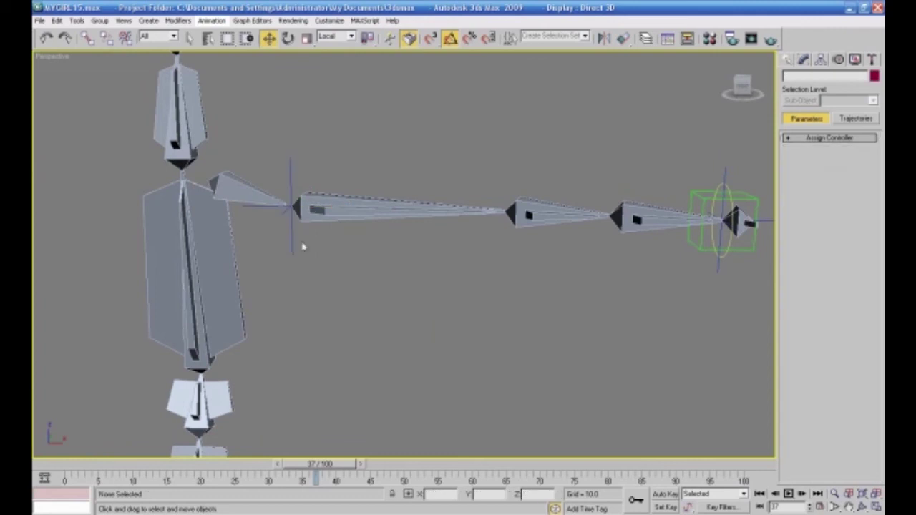
- Clone the wrist dummy along its local Z axis as a single copy named Dummy06
middle_click_drag(304, 245, 303, 263)
middle_click_drag(315, 149, 311, 243, "alt")
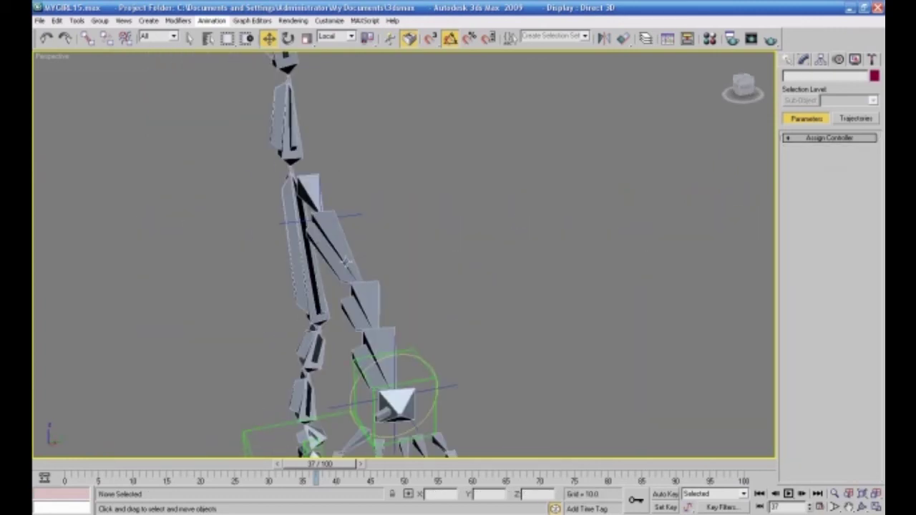
left_click(434, 425)
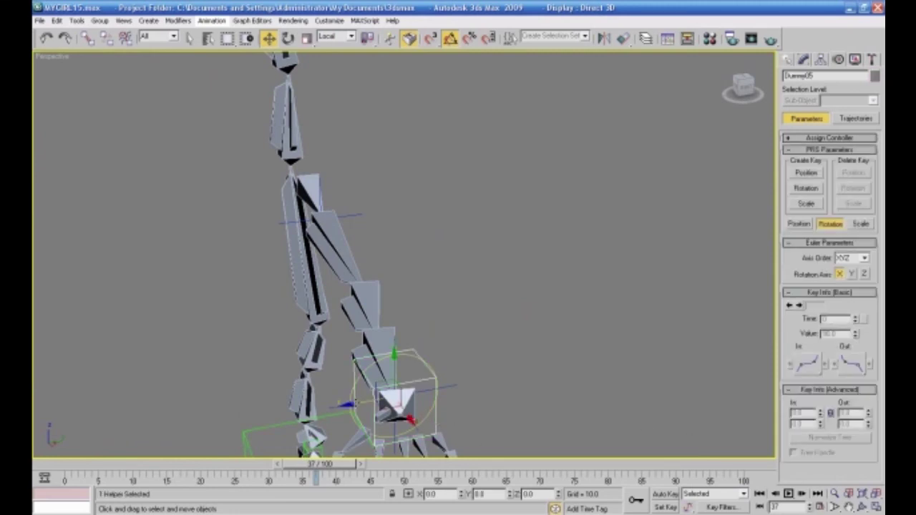
left_click_drag(346, 405, 573, 362, "shift")
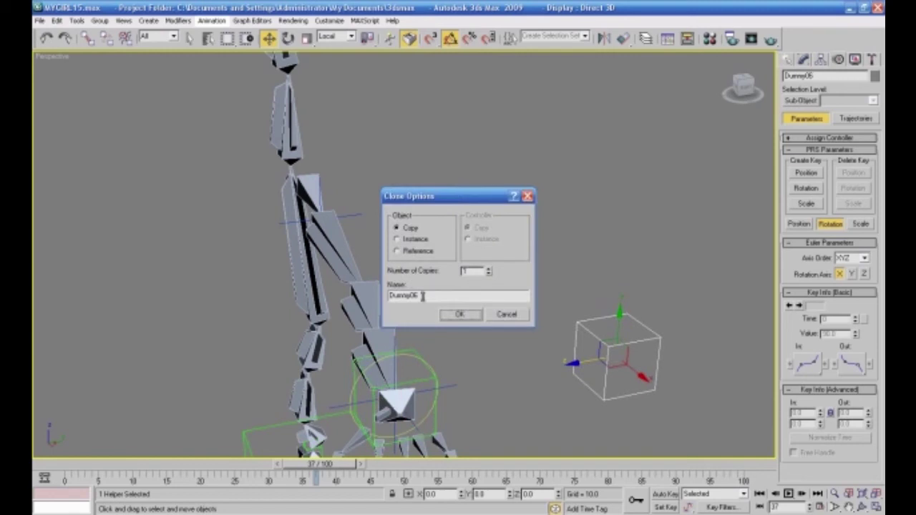
left_click(458, 316)
- Align Dummy06 to Bone29 at the elbow in X, Y and Z position, pivot point to pivot point
middle_click_drag(466, 360, 562, 410, "alt")
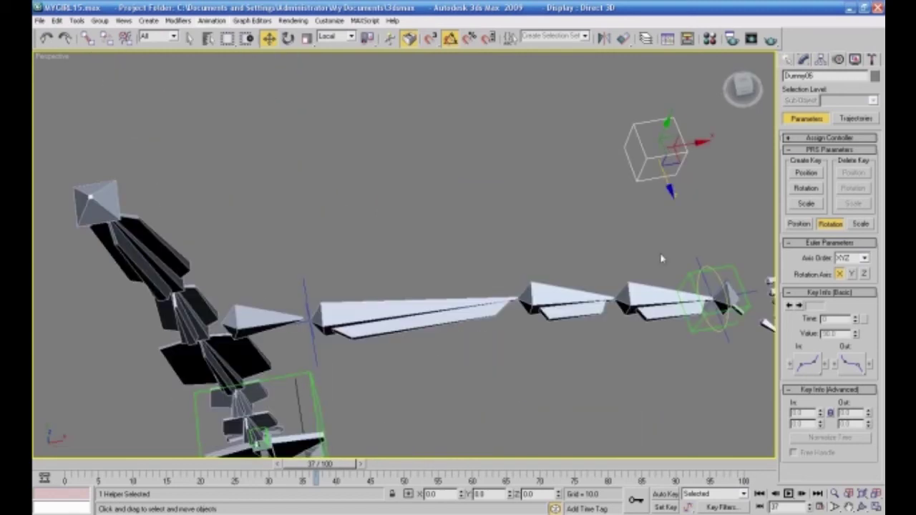
left_click(623, 39)
left_click(545, 309)
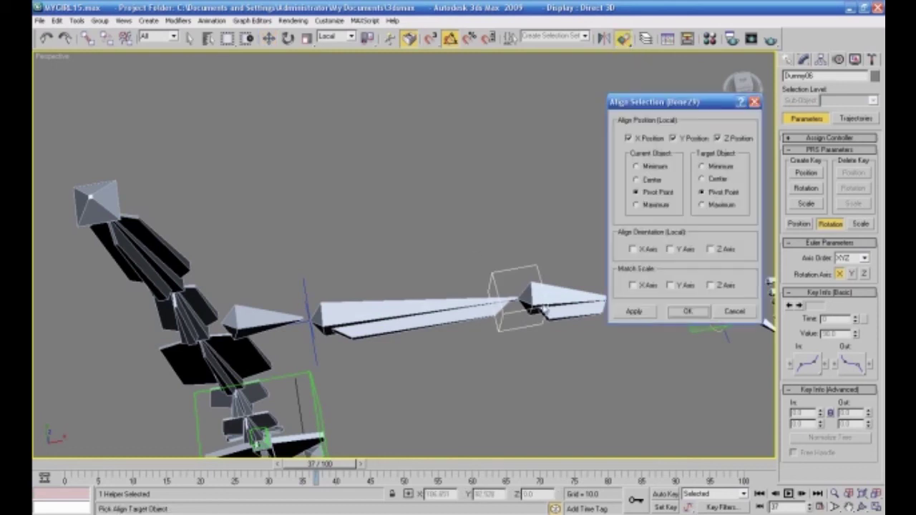
left_click(687, 319)
- Move Dummy06 along its local Z axis so it sits well behind the elbow
middle_click_drag(687, 322, 587, 352, "alt")
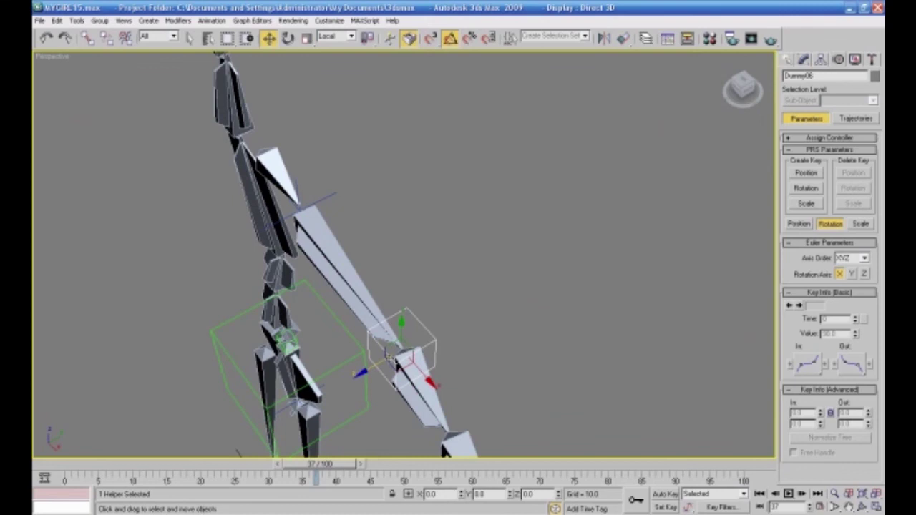
key("ctrl+z")
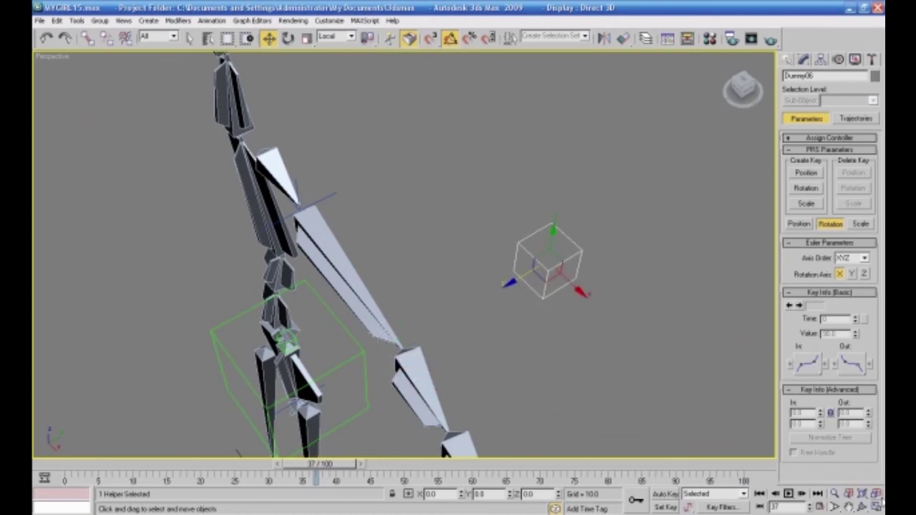
left_click(876, 507)
middle_click(323, 384)
scroll(325, 385, "down", 3)
middle_click_drag(339, 349, 339, 387)
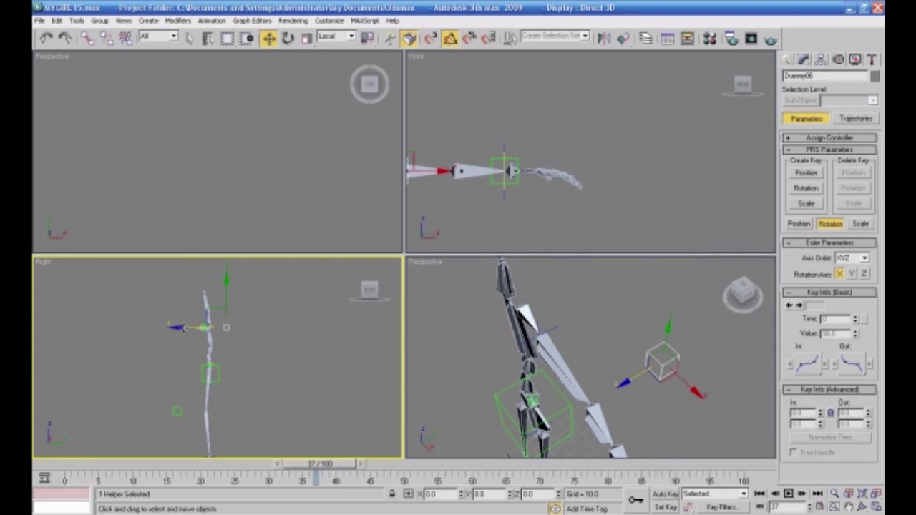
left_click_drag(184, 328, 194, 328)
left_click(603, 370)
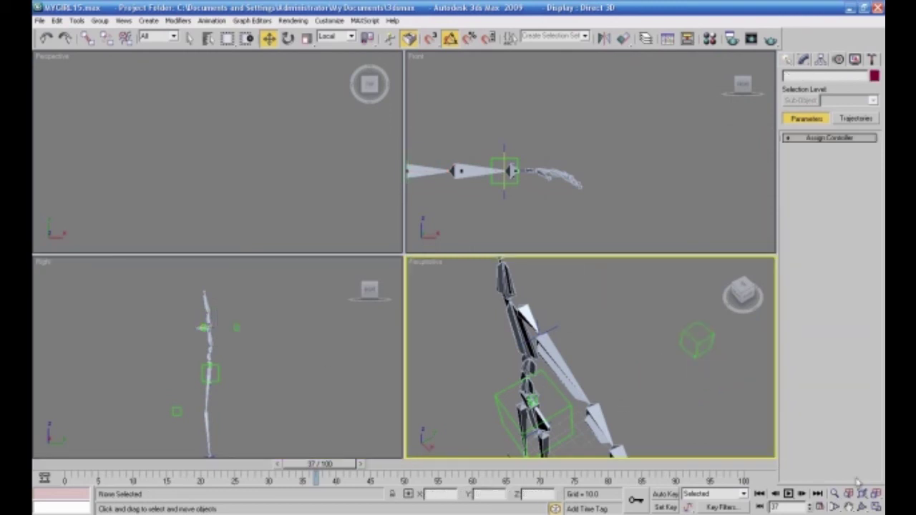
- Assign Dummy06 as the IK solver plane target of the arm's IK chain at the wrist
left_click(876, 506)
scroll(677, 393, "up", 6)
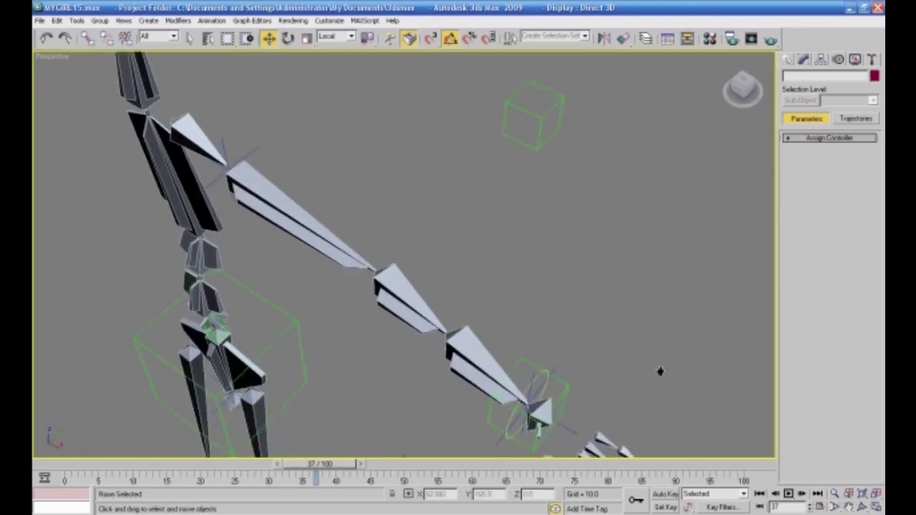
left_click(565, 423)
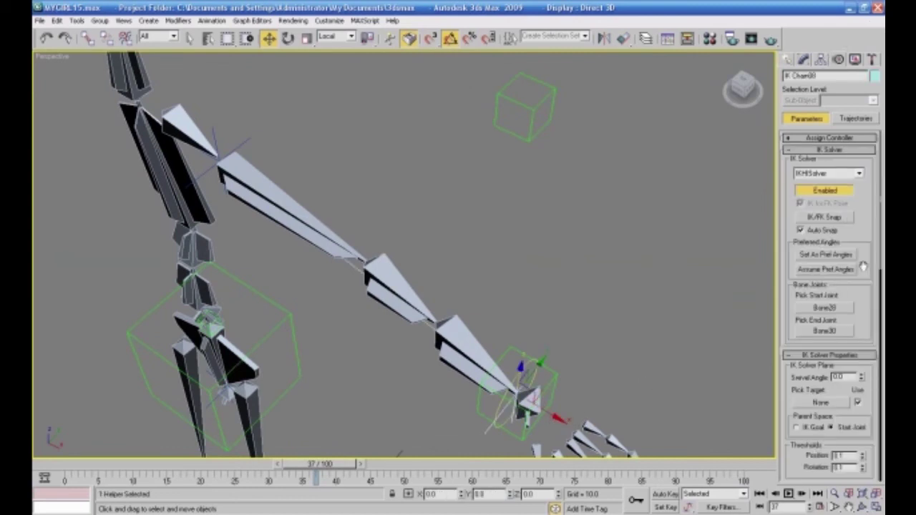
left_click(823, 403)
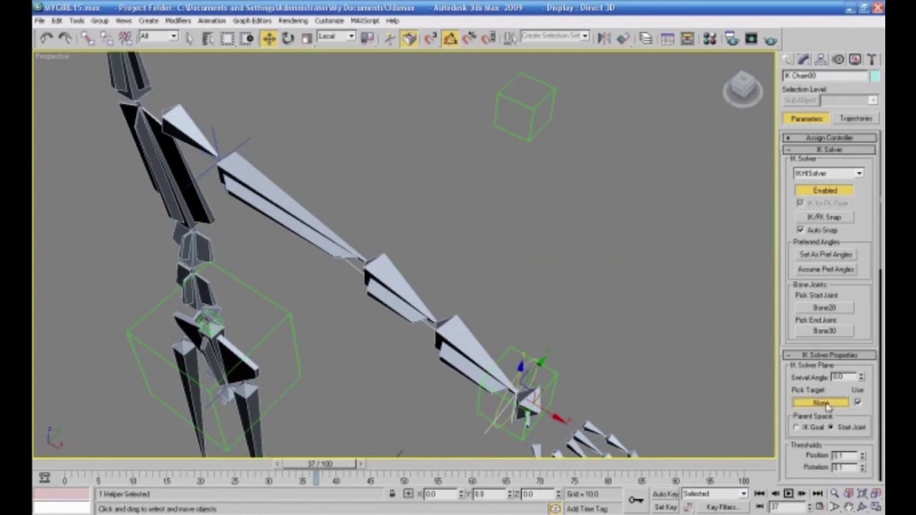
left_click(522, 138)
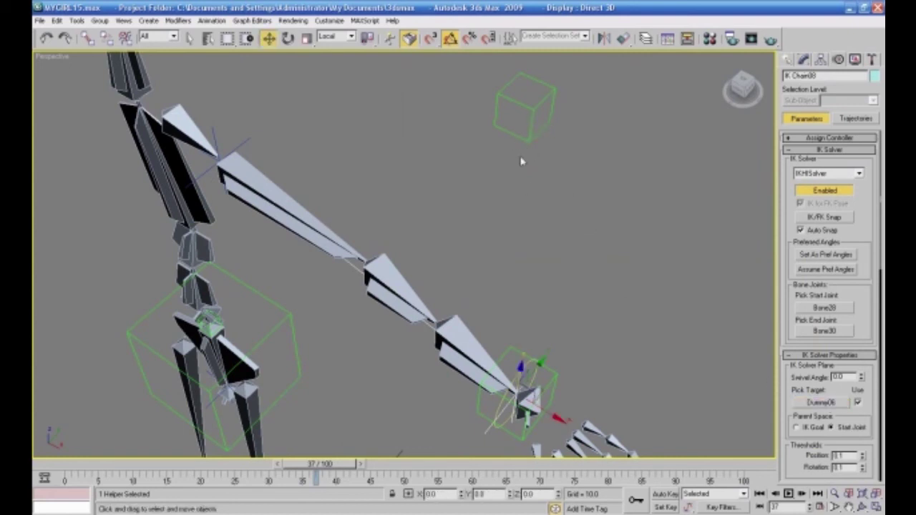
- Try moving the elbow dummy to test how it steers the arm's swivel
left_click(527, 133)
left_click_drag(528, 133, 549, 113)
right_click(602, 290)
left_click(599, 313)
middle_click_drag(628, 307, 625, 332, "alt")
- Move the wrist dummy toward the shoulder and shift the elbow dummy to test the elbow bend, and undo both moves
left_click(620, 271)
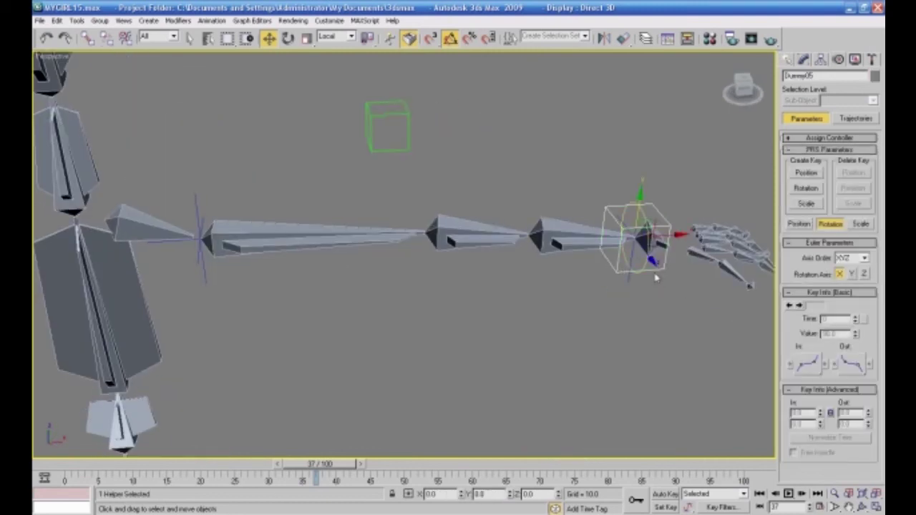
left_click_drag(660, 231, 508, 244)
left_click(409, 93)
left_click(392, 102)
left_click_drag(392, 102, 405, 121)
left_click(46, 38)
left_click(46, 38)
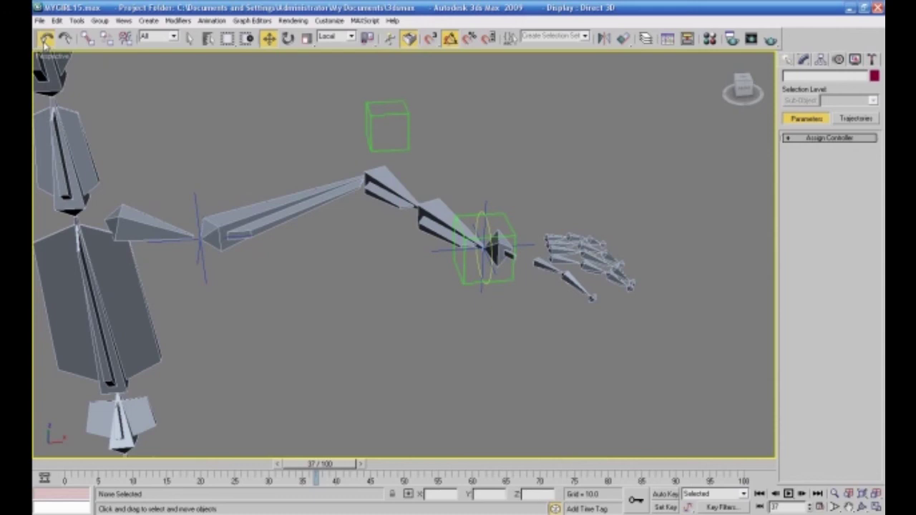
left_click(45, 38)
left_click(192, 143)
middle_click_drag(221, 190, 249, 191)
scroll(249, 192, "down", 2)
middle_click_drag(291, 254, 284, 241, "alt")
key("shift+z")
key("shift+z")
key("shift+z")
key("shift+z")
key("shift+z")
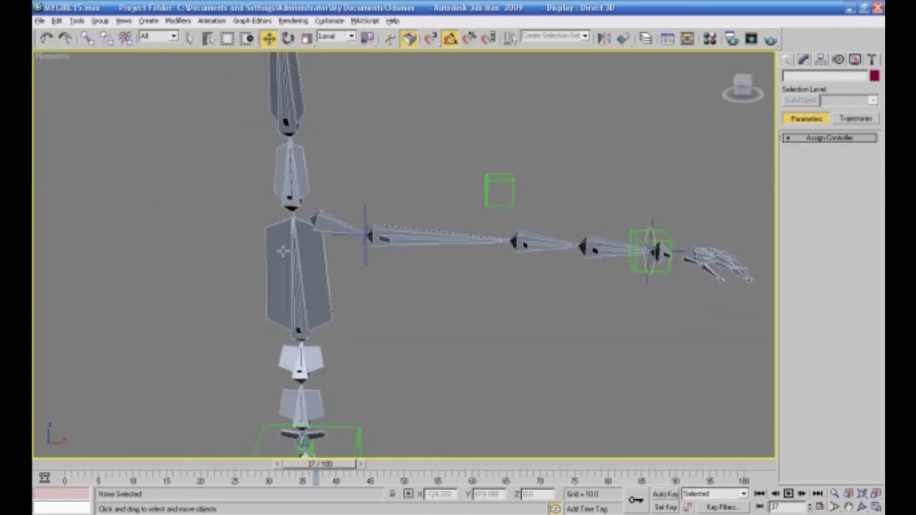
key("shift+z")
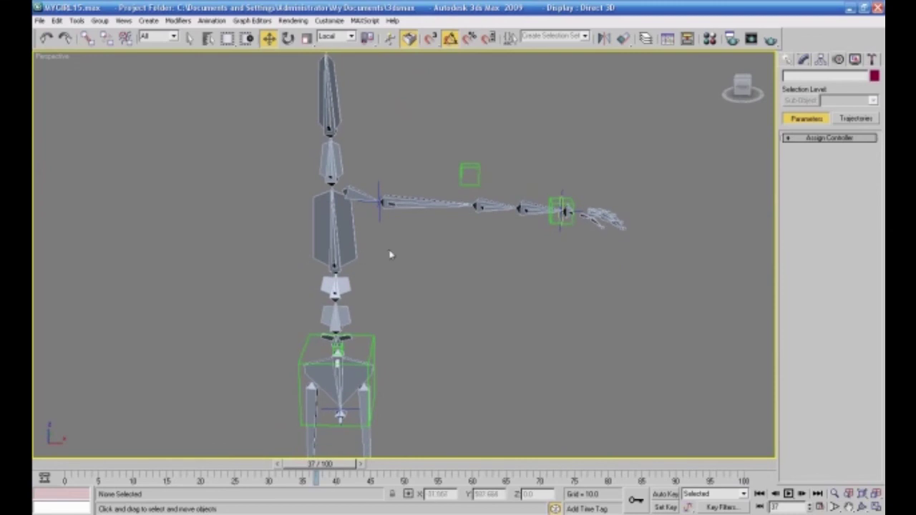
key("shift+z")
key("shift+z")
key("shift+z")
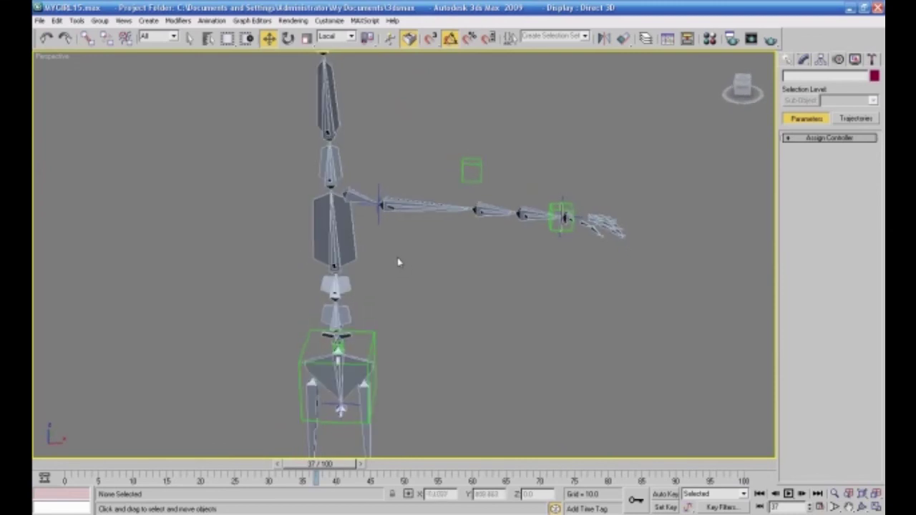
- Save the scene file with the finished arm rig
left_click_drag(651, 112, 681, 268)
left_click(40, 20)
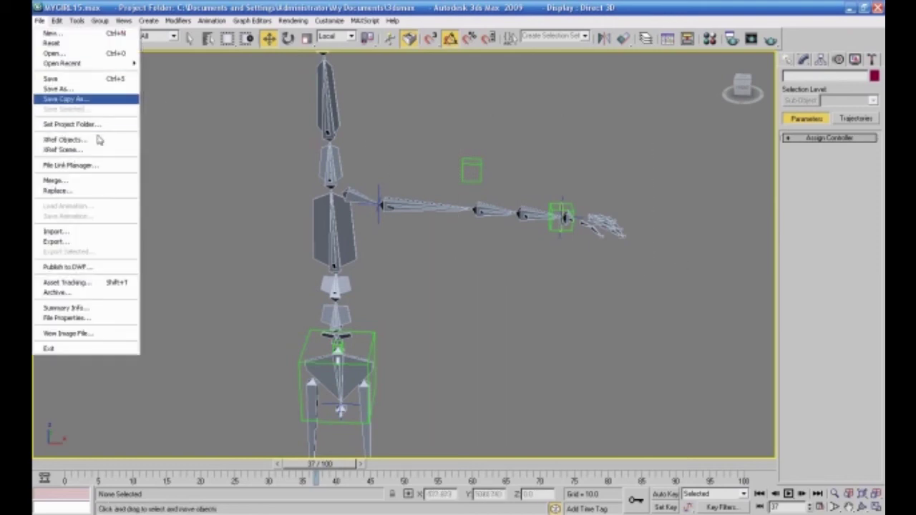
key("Return")
left_click(341, 177)
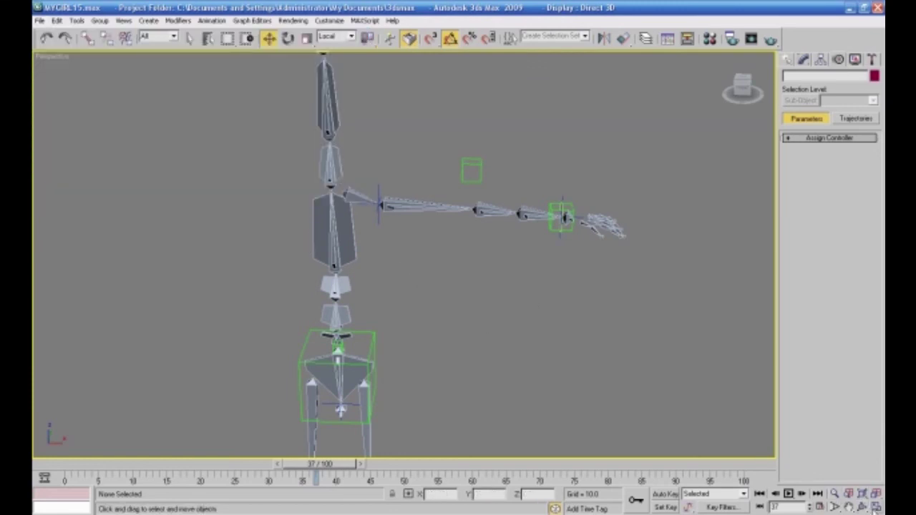
- Mirror the complete arm rig, including its dummies and IK chains, across X in the Front view as a copy offset about -162
left_click(877, 506)
left_click(513, 224)
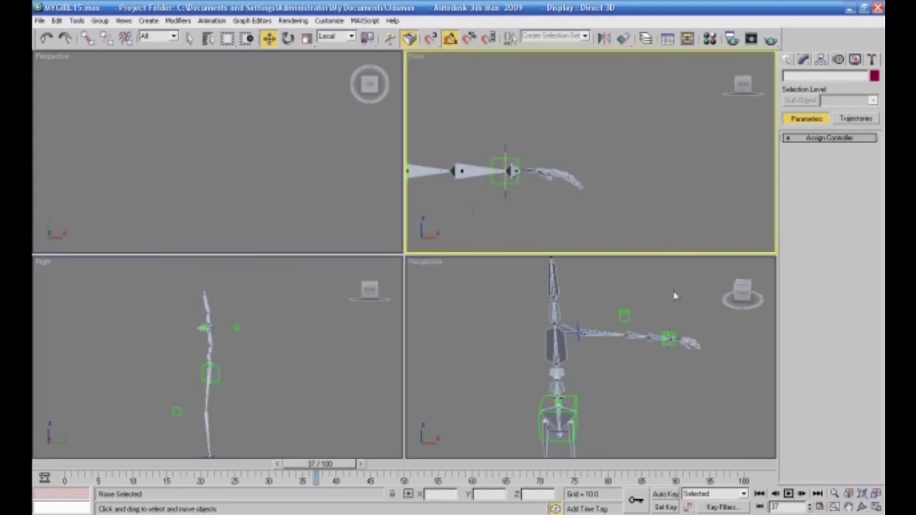
middle_click_drag(419, 219, 640, 207)
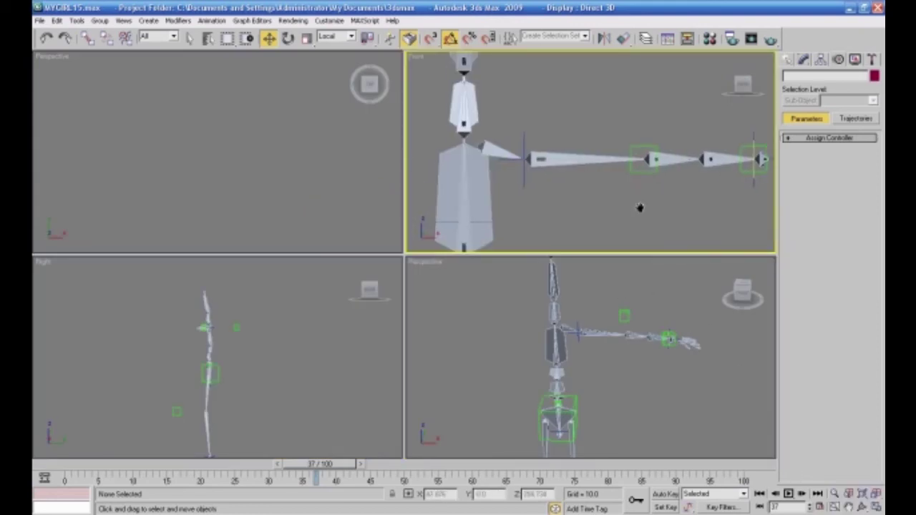
key("alt+w")
left_click_drag(694, 172, 322, 349)
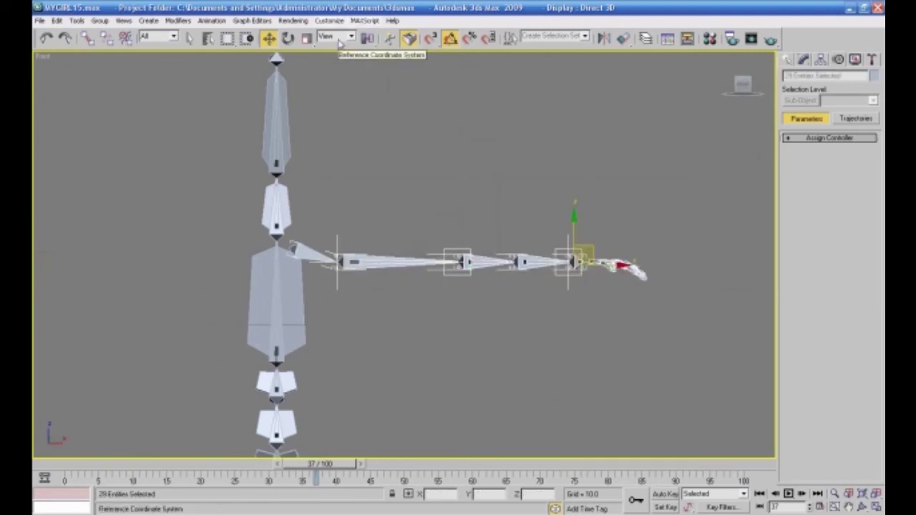
left_click(604, 39)
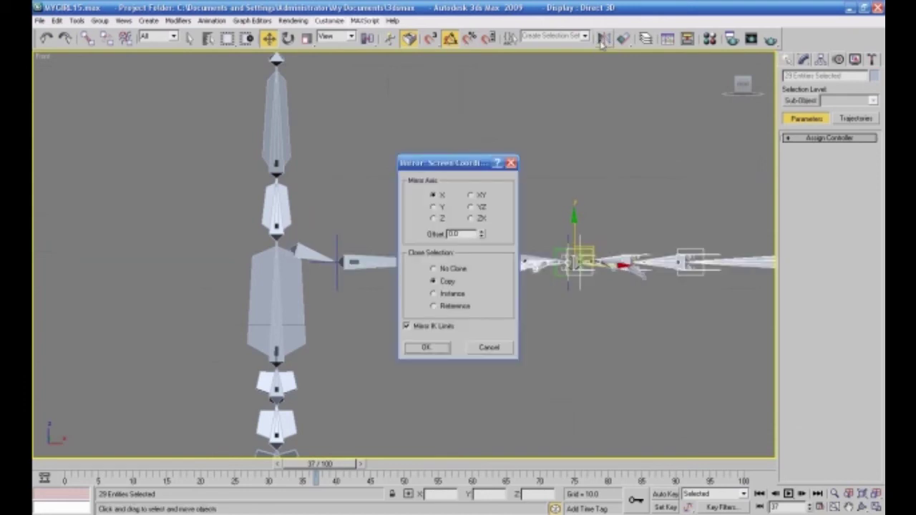
left_click_drag(461, 159, 707, 44)
left_click_drag(723, 107, 410, 211)
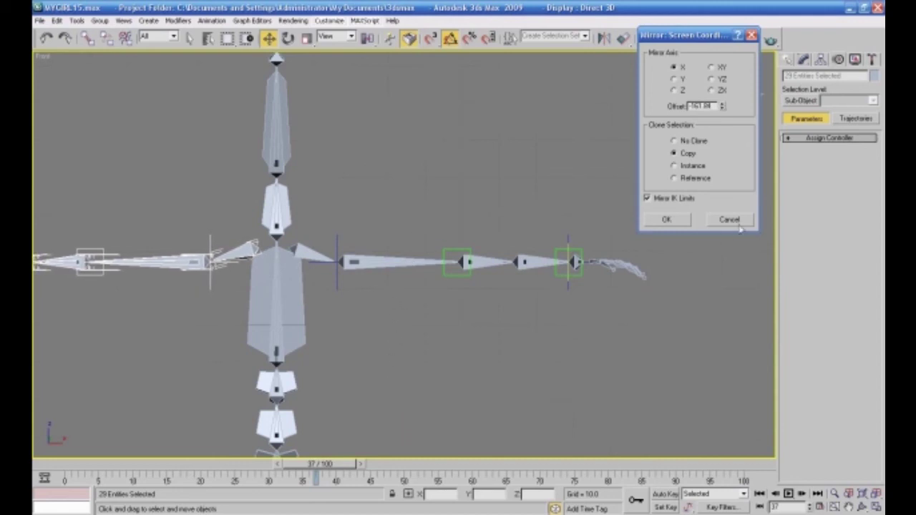
left_click(669, 219)
key("ctrl+shift+z")
left_click(548, 342)
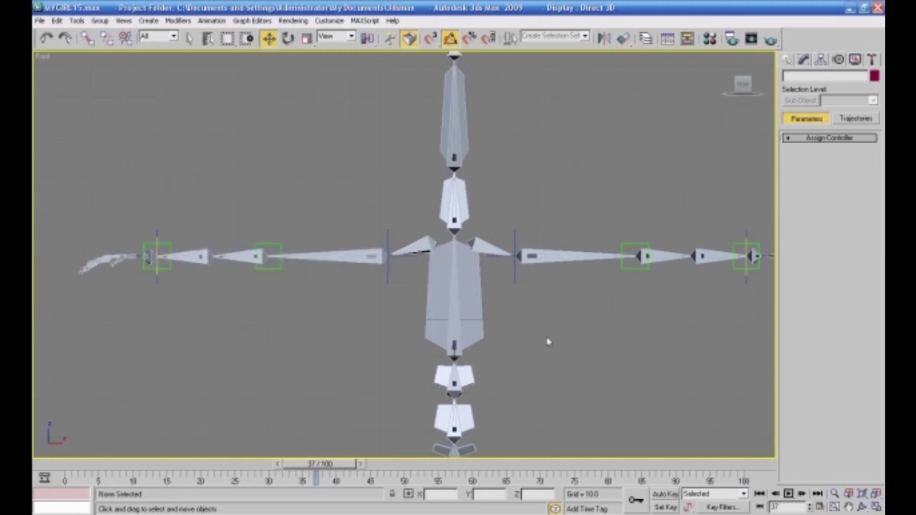
- Show the geometry category again so the body mesh surrounds the skeleton
left_click(856, 61)
left_click(790, 174)
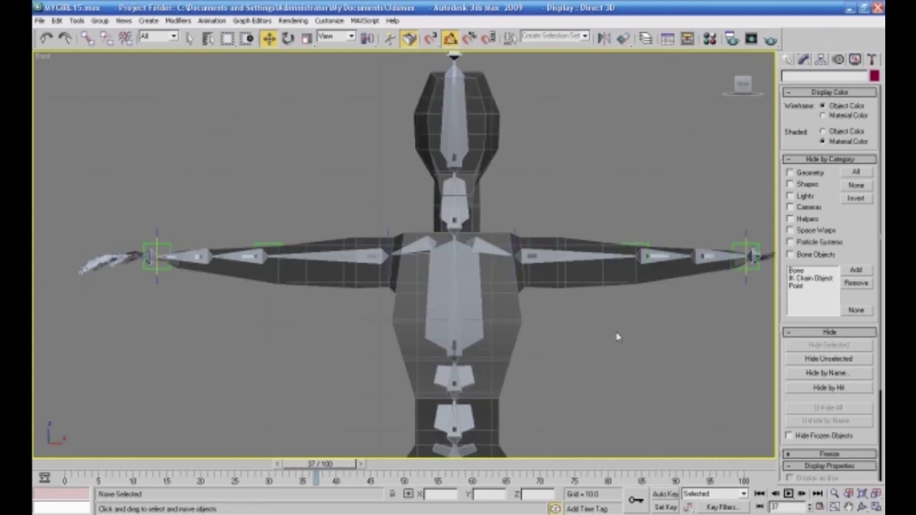
mouse_move(712, 405)
middle_mouse_down()
mouse_move(698, 403)
mouse_move(715, 403)
middle_mouse_up()
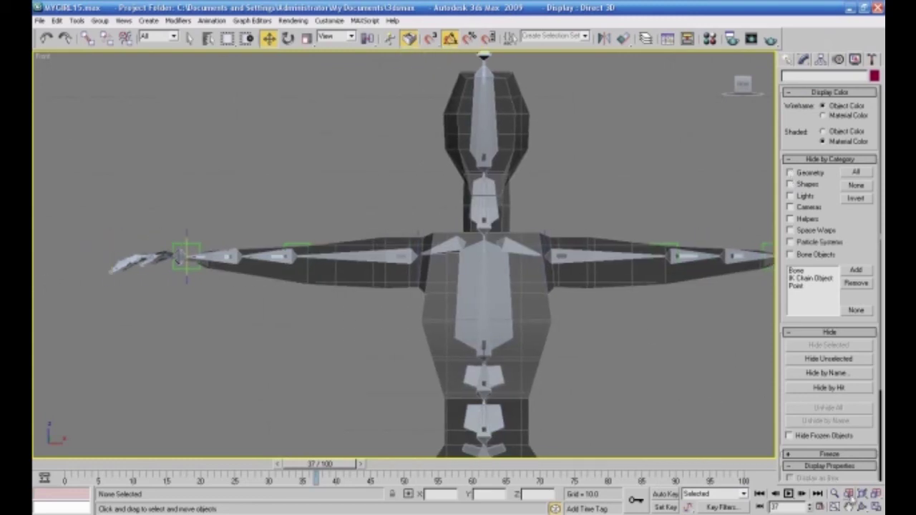
- Select the whole mirrored arm rig and move it about 2.86 units along X toward the body to fit the arm mesh
left_click(876, 507)
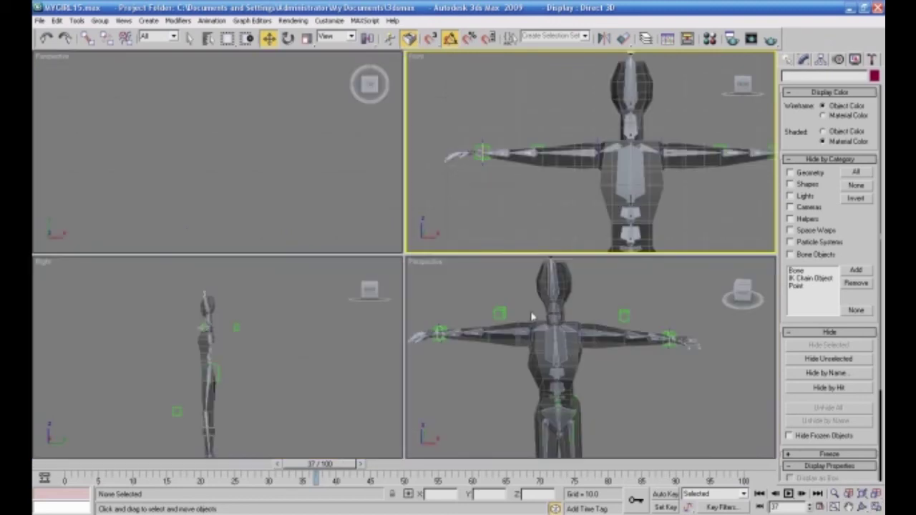
left_click(496, 391)
left_click(876, 507)
middle_click_drag(594, 390, 584, 363, "alt")
left_click_drag(87, 124, 388, 249)
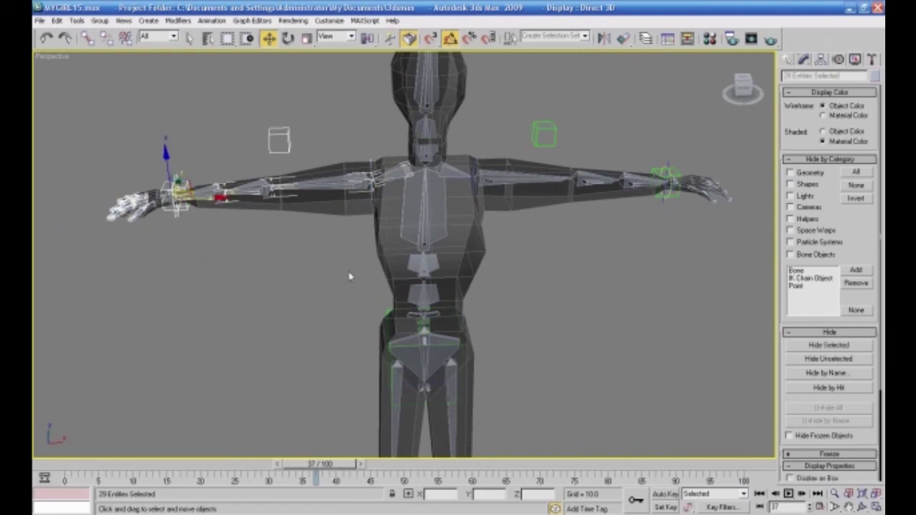
key("z")
mouse_move(372, 287)
middle_mouse_down("alt")
mouse_move(394, 299)
mouse_move(375, 284)
middle_mouse_up("alt")
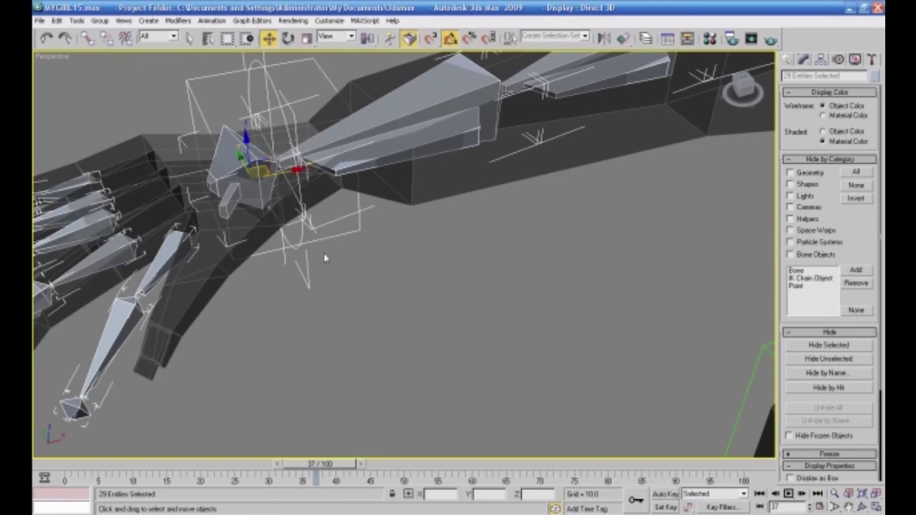
middle_click_drag(324, 258, 309, 229, "alt")
left_click_drag(364, 210, 397, 199)
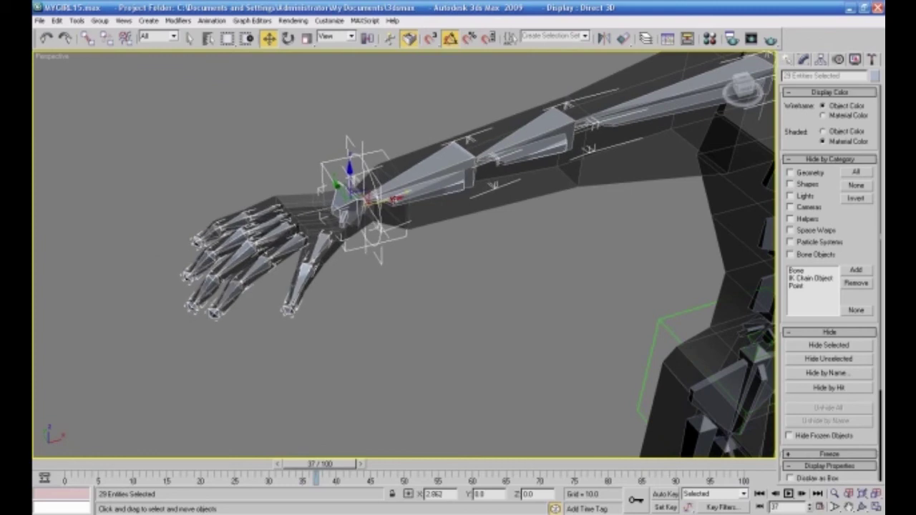
middle_click_drag(468, 267, 315, 302, "alt")
scroll(422, 292, "up", 5)
scroll(415, 296, "down", 5)
middle_click_drag(358, 334, 337, 331, "alt")
left_click(334, 331)
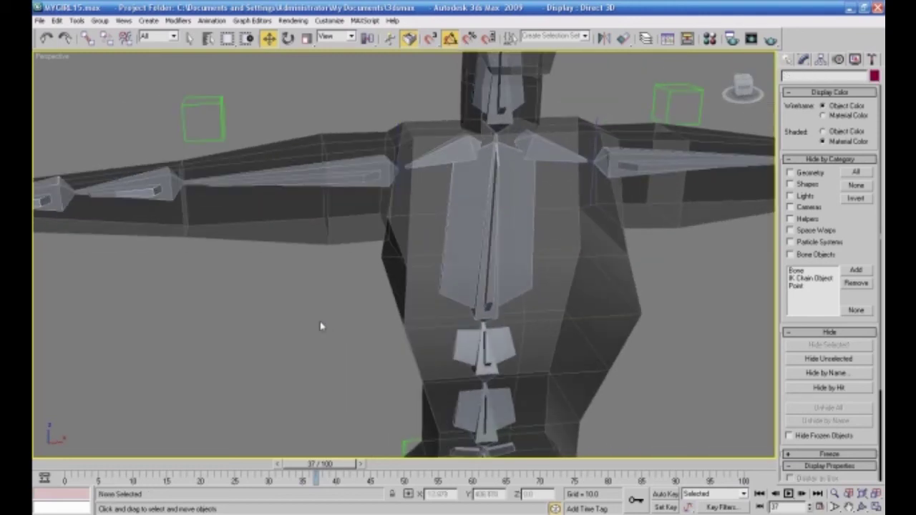
- Test the mirrored arm by moving its wrist dummy inward and its elbow dummy, and undo the moves
scroll(315, 330, "down", 6)
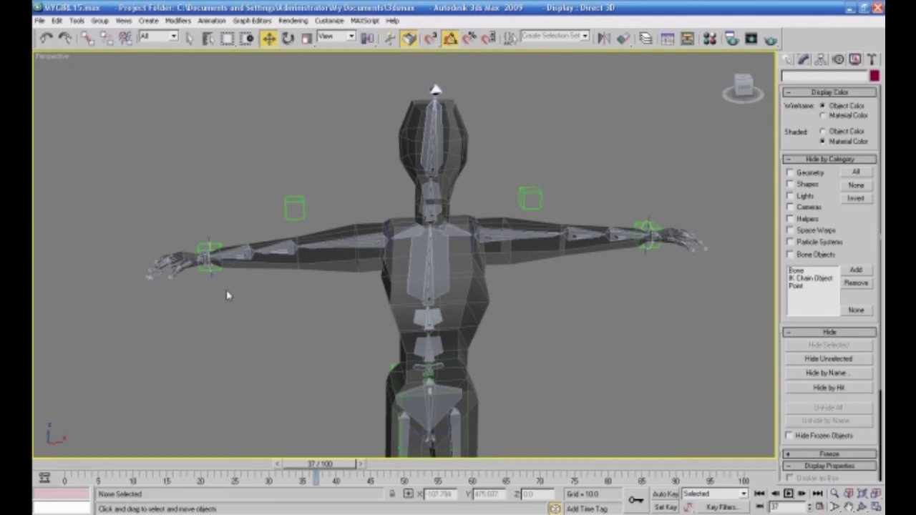
left_click(211, 267)
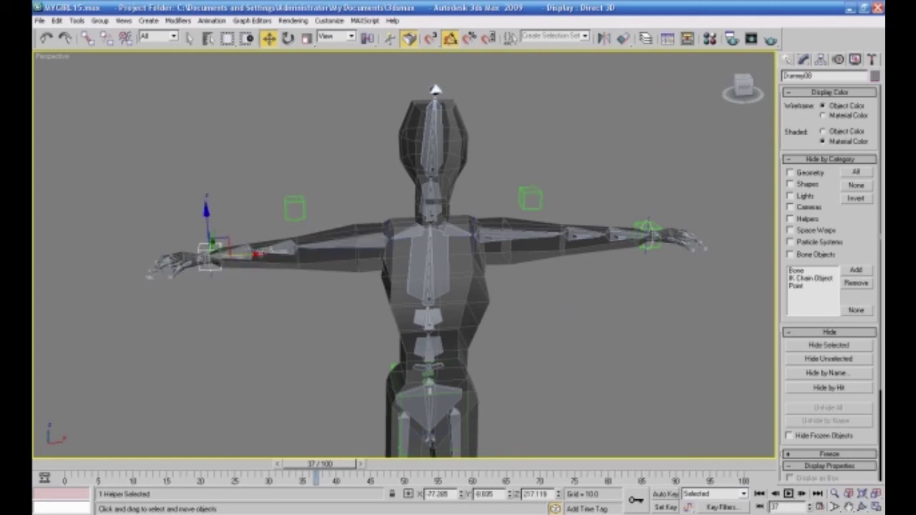
left_click(294, 208)
left_click_drag(290, 183, 302, 242)
key("ctrl+z")
key("ctrl+z")
key("ctrl+z")
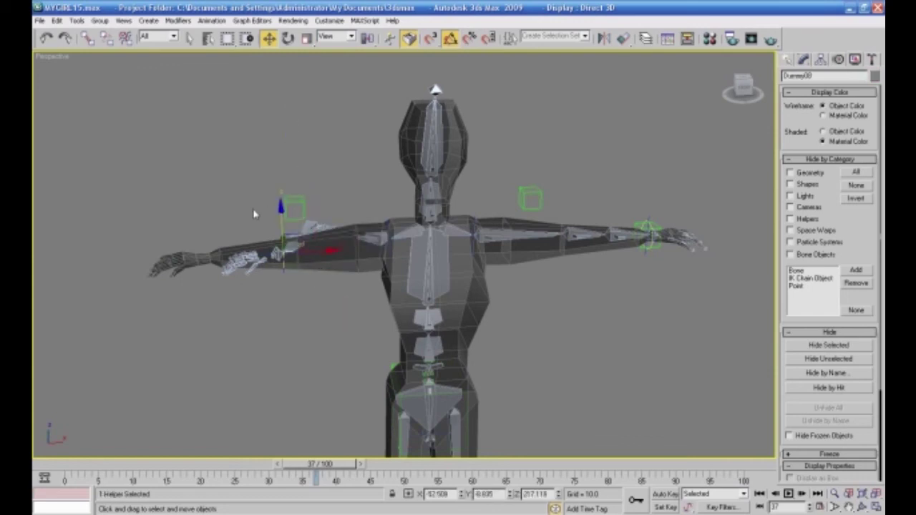
key("ctrl+z")
- Link the mirrored arm's clavicle bone to the chest bone
left_click(261, 204)
left_click(405, 244)
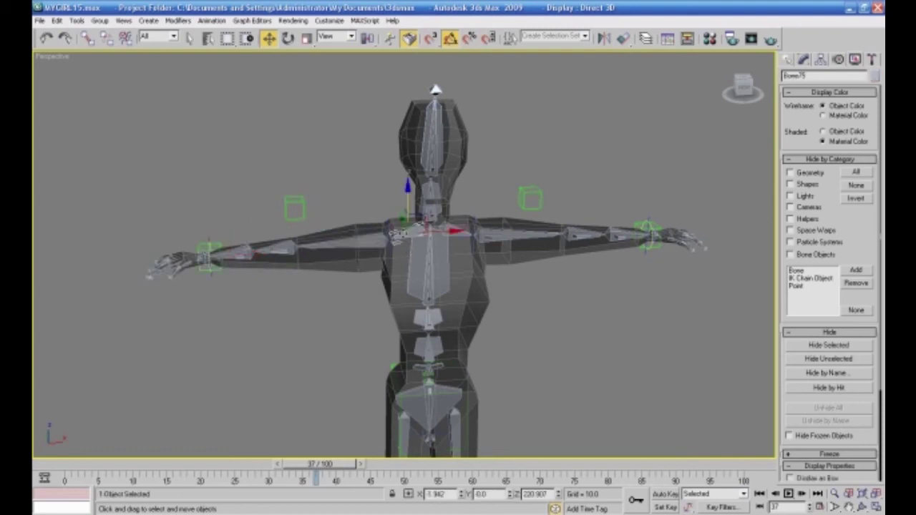
left_click(86, 38)
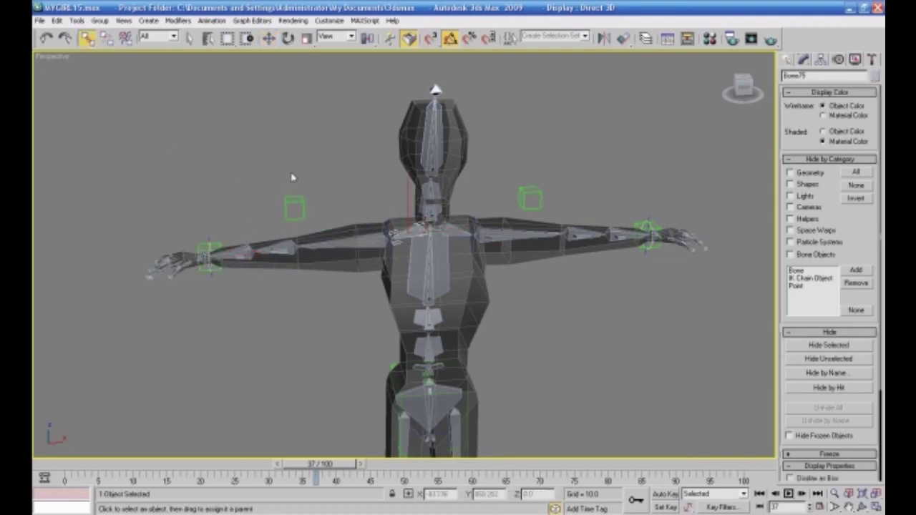
left_click_drag(428, 259, 428, 260)
left_click_drag(451, 230, 434, 260)
left_click(337, 178)
- Hide the geometry category so only the bones and helpers are displayed
middle_click_drag(380, 279, 357, 255, "alt")
right_click(515, 292)
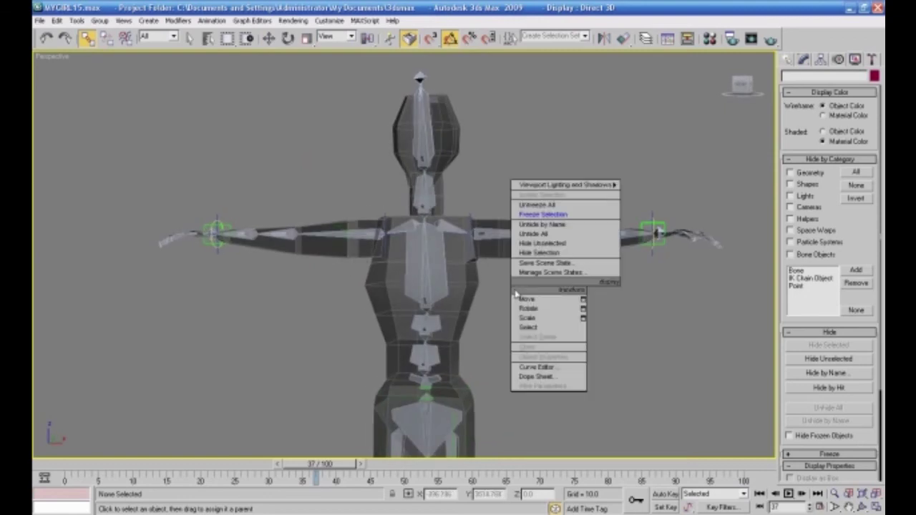
left_click(489, 316)
middle_click_drag(483, 315, 518, 298, "alt")
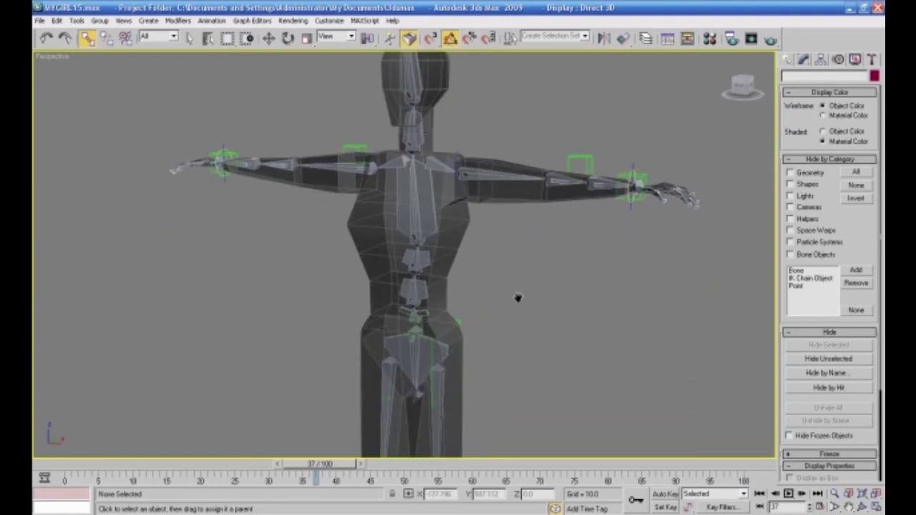
left_click(790, 172)
middle_click_drag(648, 231, 557, 230, "alt")
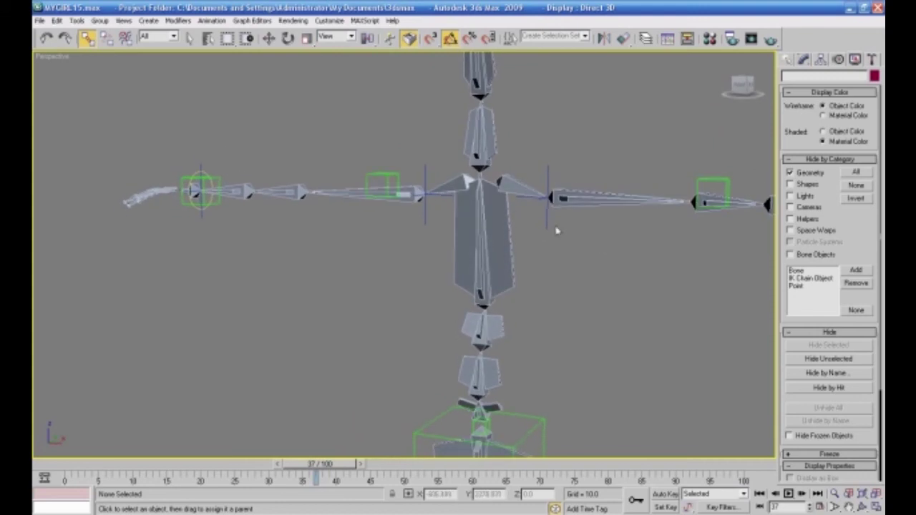
- Create an HI Solver IK chain from the chest bone (Bone24) to the neck bone (Bone25)
left_click(481, 216)
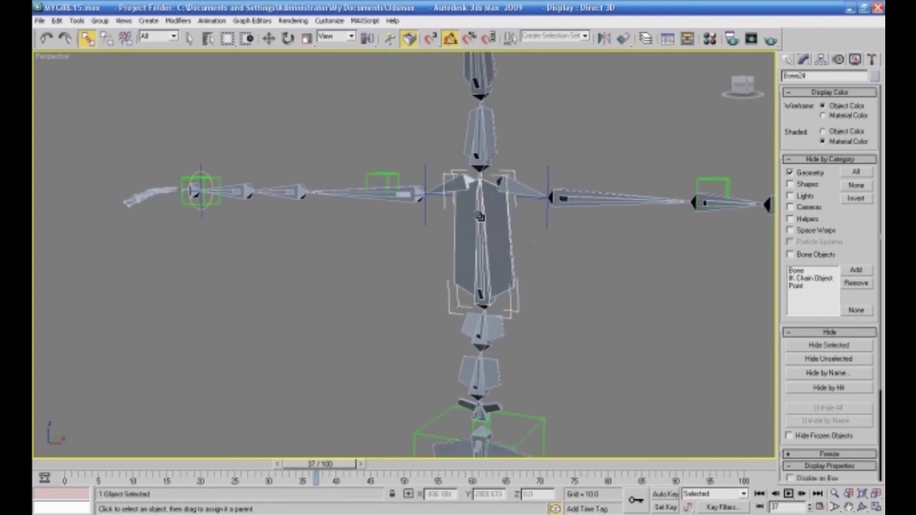
mouse_move(218, 34)
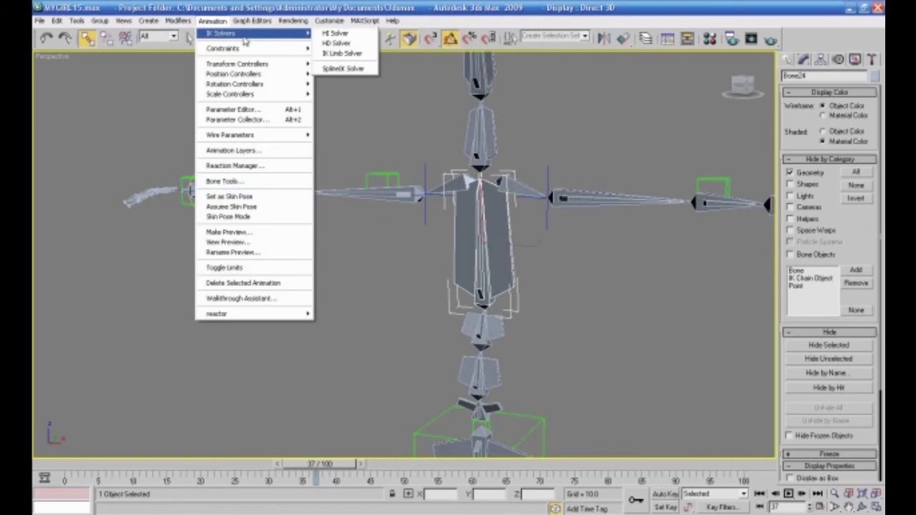
left_click(327, 34)
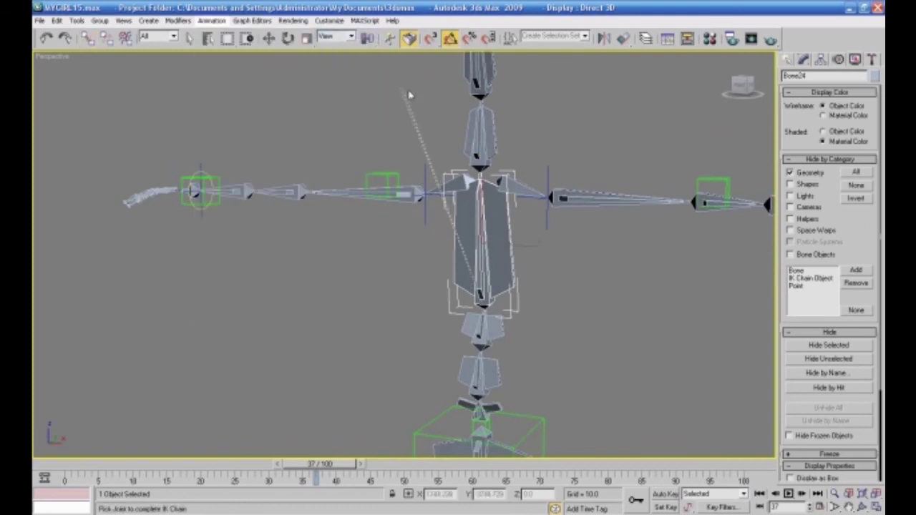
left_click(480, 136)
middle_click_drag(565, 274, 551, 222)
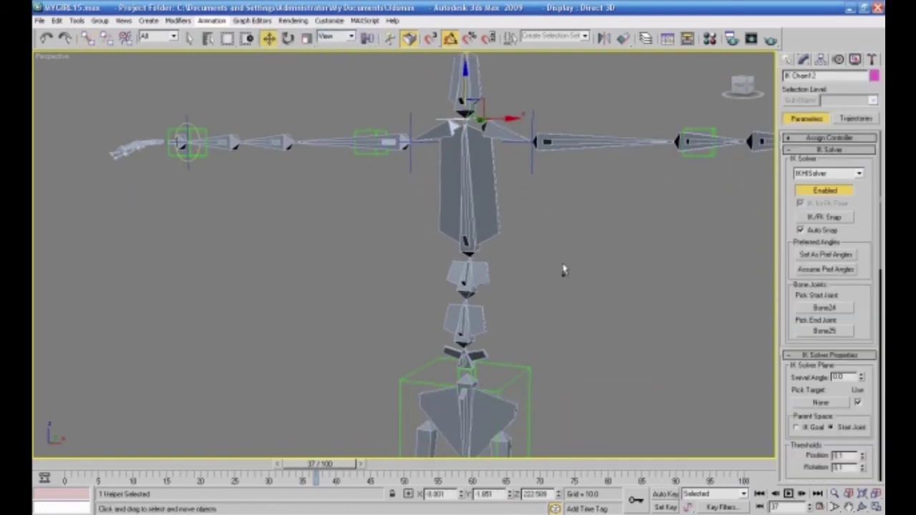
- Create an HI Solver IK chain between the chest bone (Bone24) and the spine bone directly below it (Bone23)
left_click(467, 215)
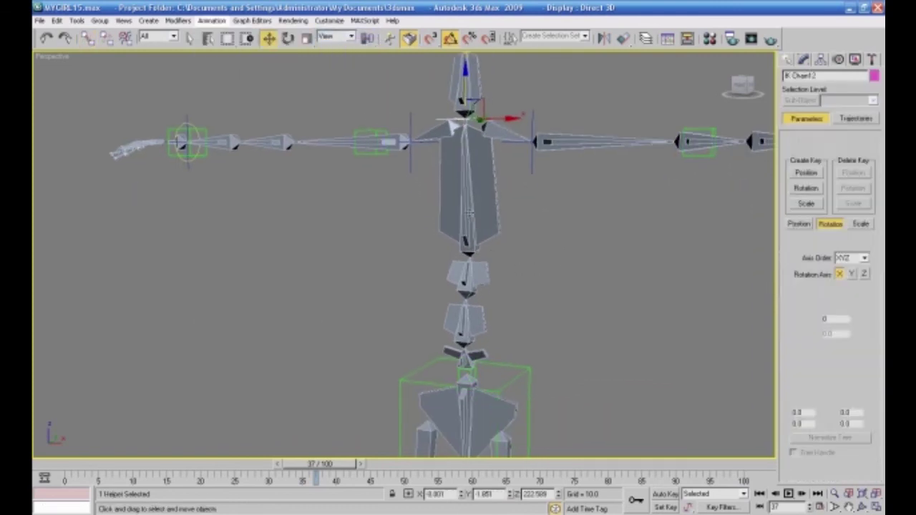
left_click(211, 21)
mouse_move(210, 34)
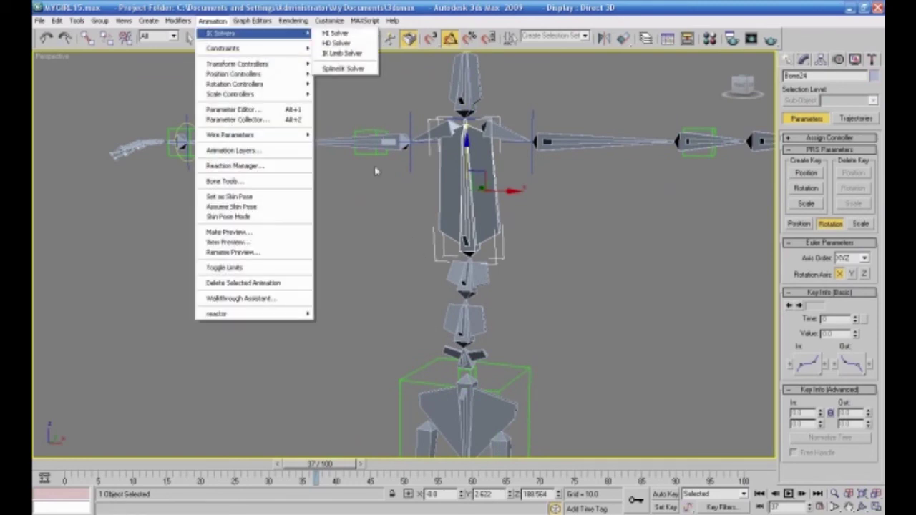
left_click(335, 33)
left_click(465, 242)
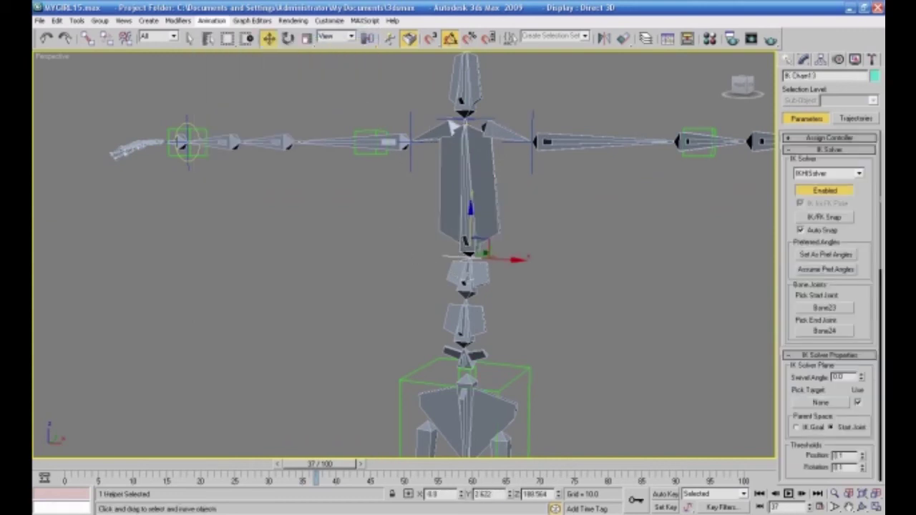
left_click(510, 300)
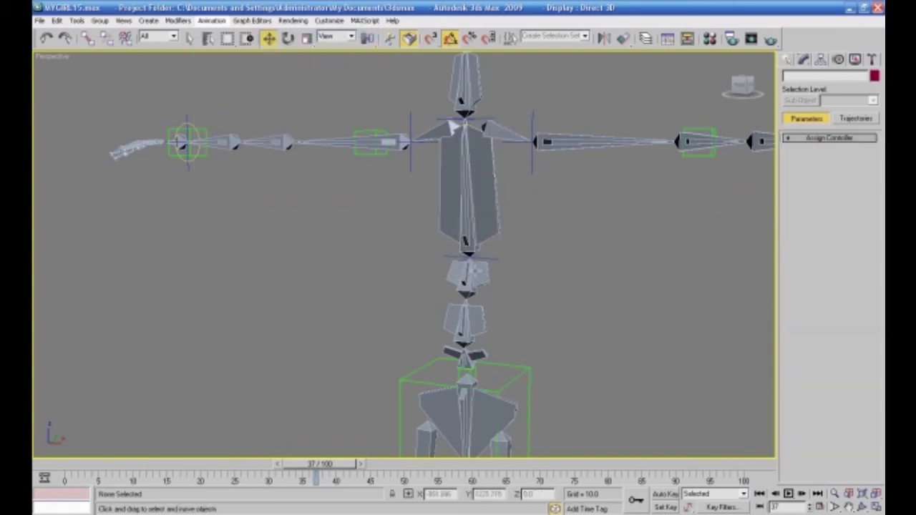
- Create an HI Solver IK chain between the upper waist bone (Bone23) and the spine bone below it (Bone09)
left_click(491, 272)
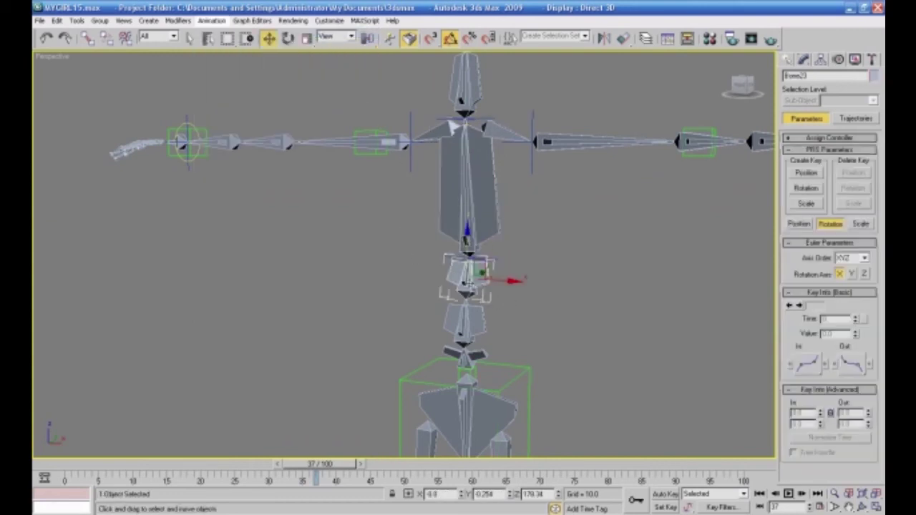
left_click(212, 20)
mouse_move(218, 32)
left_click(337, 32)
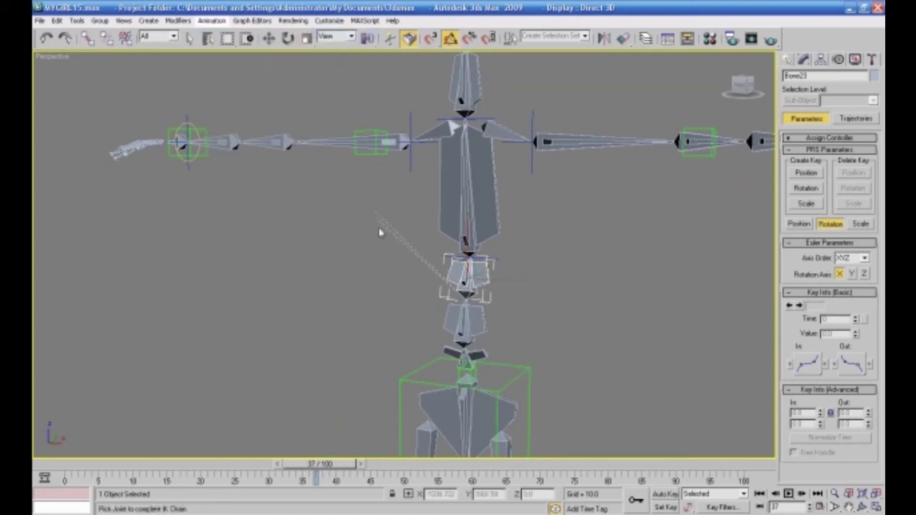
left_click(454, 316)
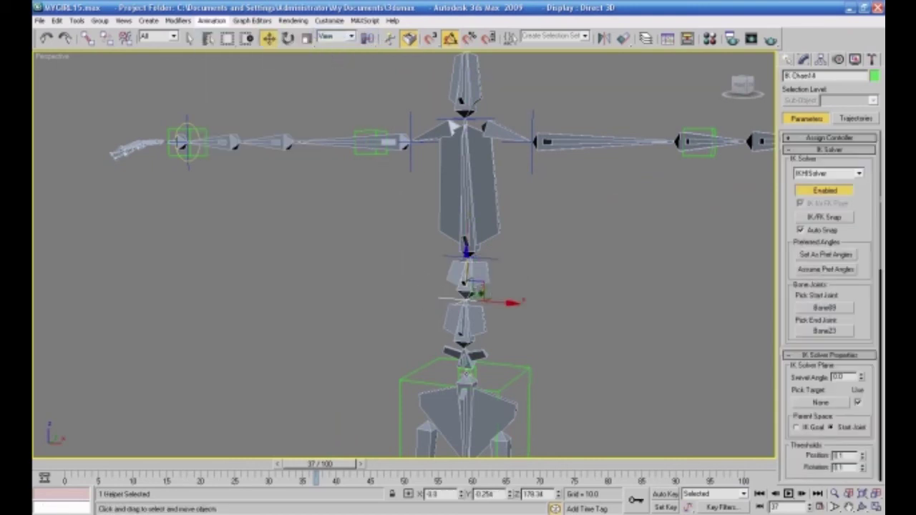
- Create an HI Solver IK chain between the lower waist bone (Bone09) and the small bone above the pelvis (Bone08)
left_click(467, 320)
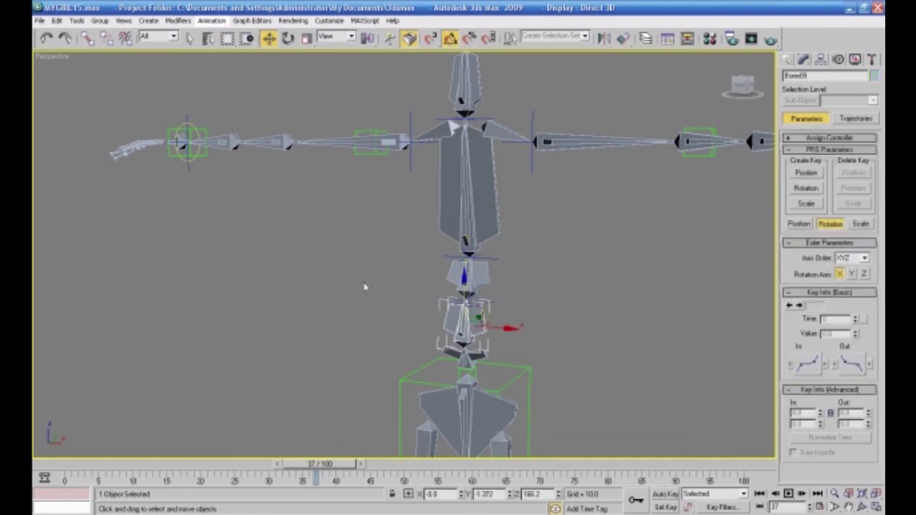
left_click(212, 20)
mouse_move(227, 34)
left_click(333, 33)
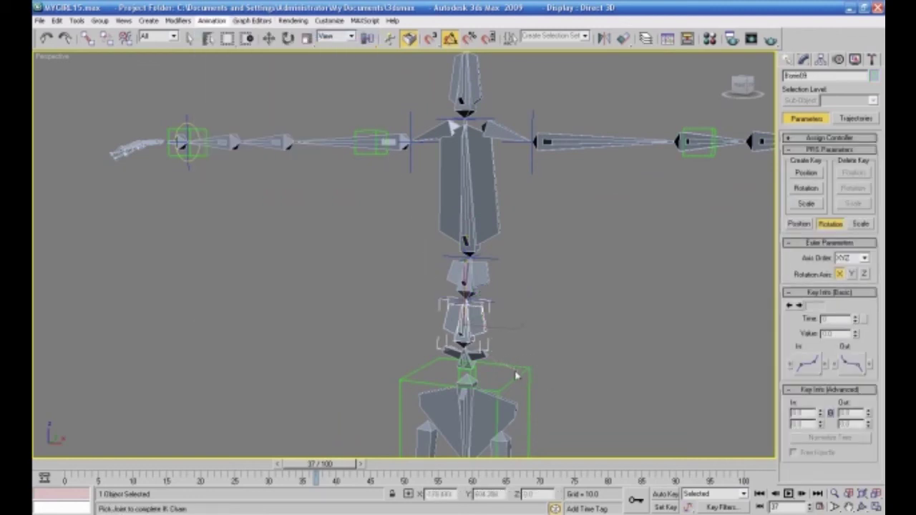
left_click(472, 350)
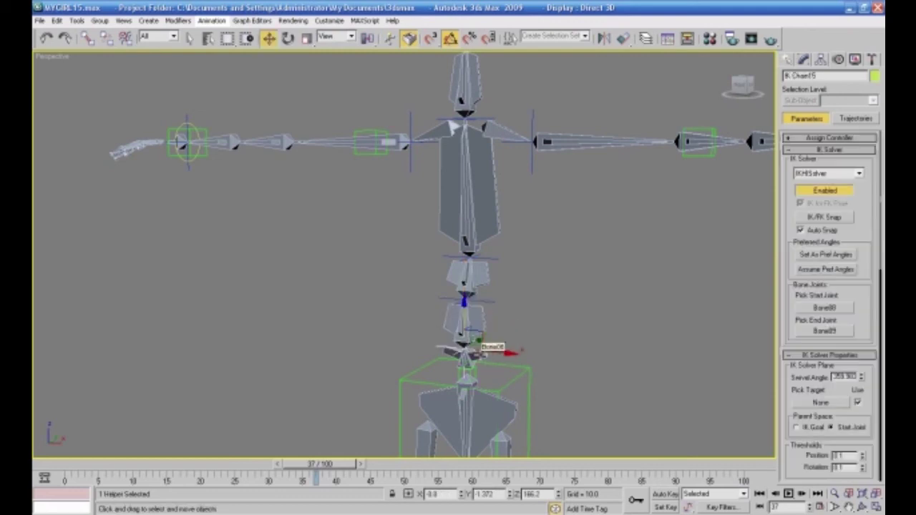
middle_click_drag(573, 384, 540, 380, "alt")
scroll(573, 376, "down", 3)
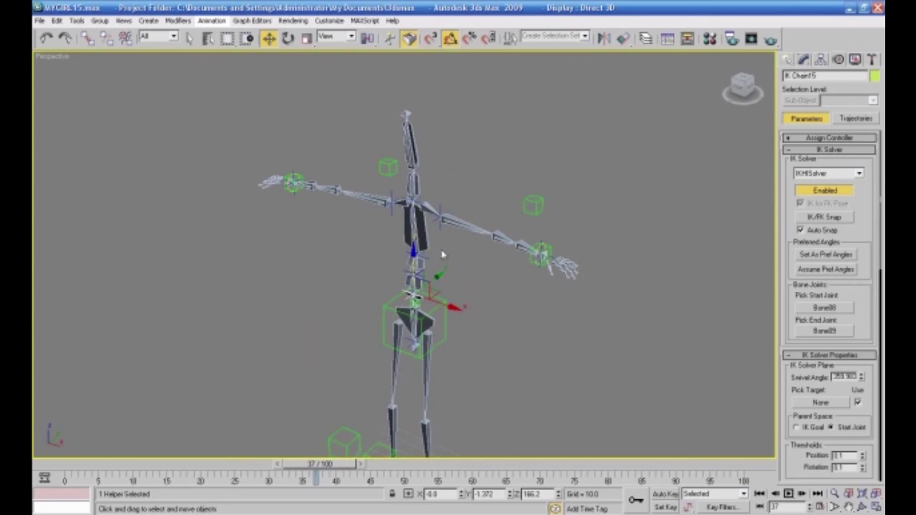